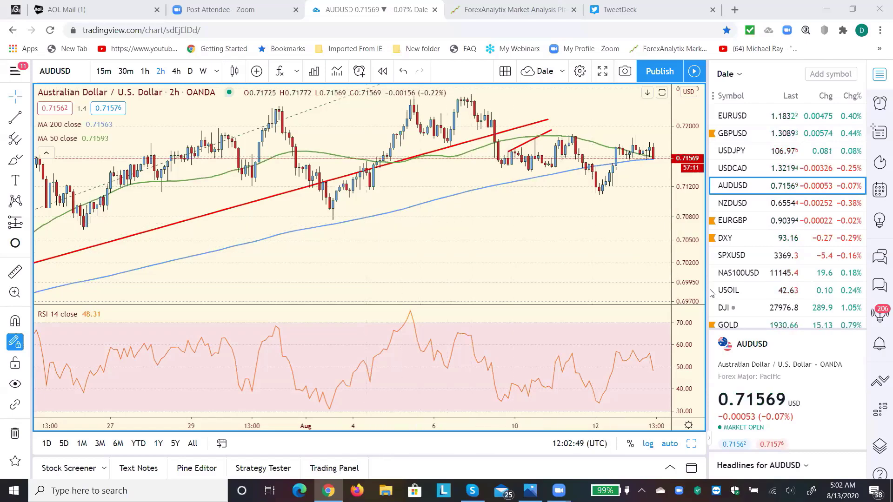
Step: Load the DXY dollar index 2-hour chart from the watchlist
left_click(732, 242)
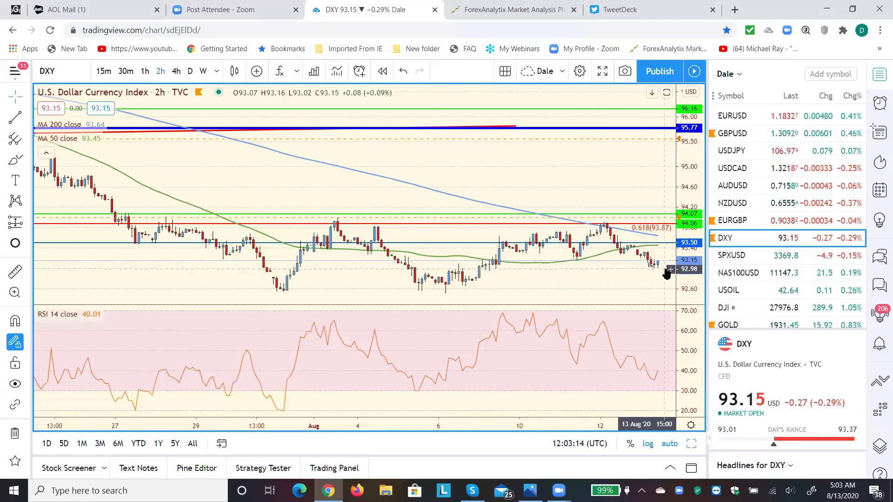
Step: Review the EURUSD and GBPUSD charts in turn, ending back on AUDUSD
left_click(732, 118)
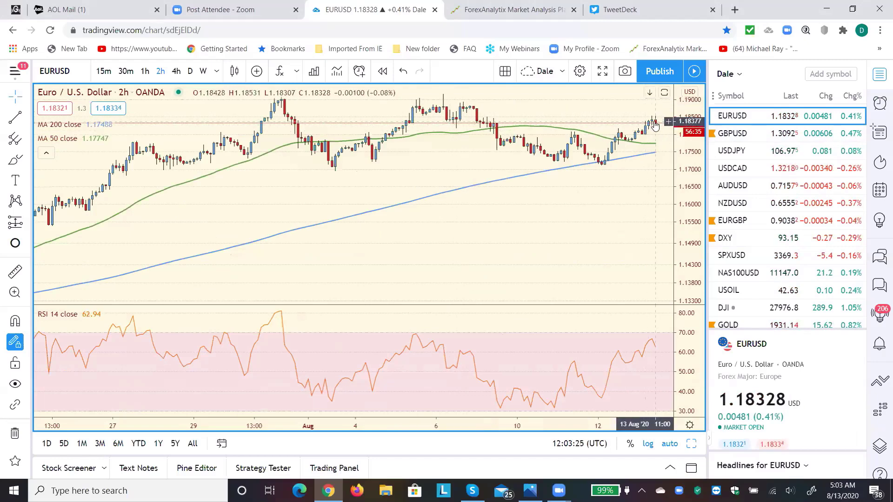
left_click(740, 140)
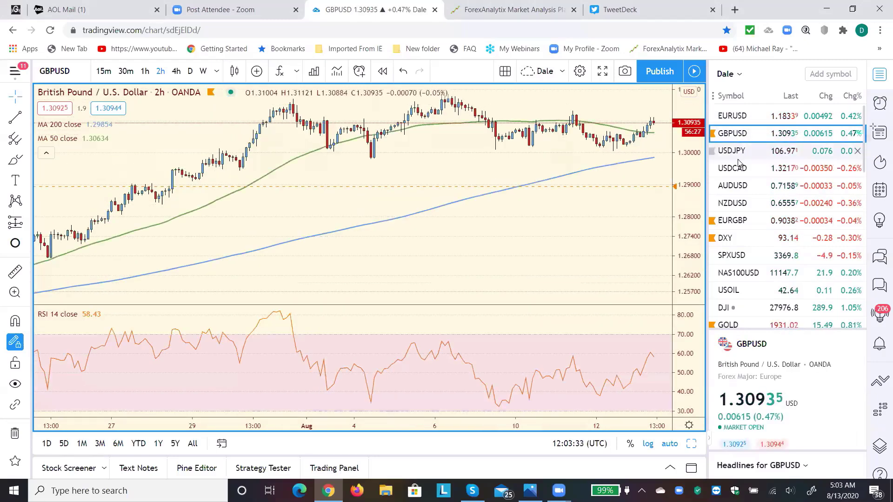
left_click(733, 190)
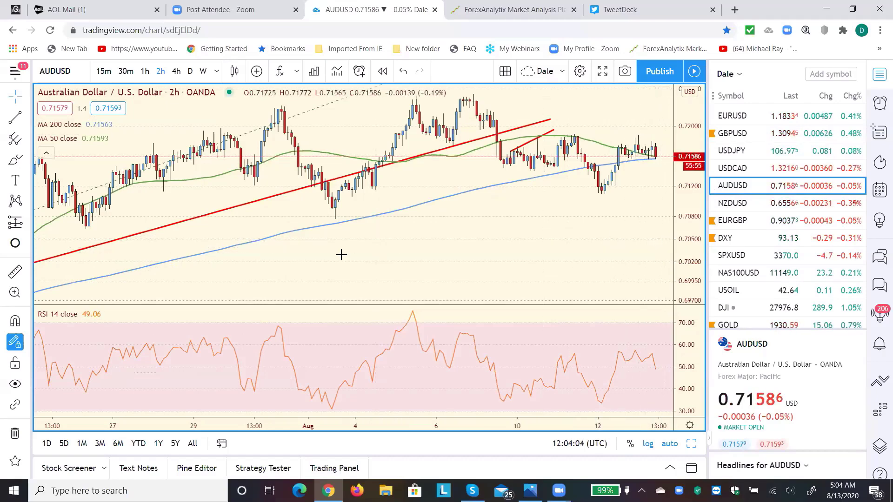
left_click(734, 116)
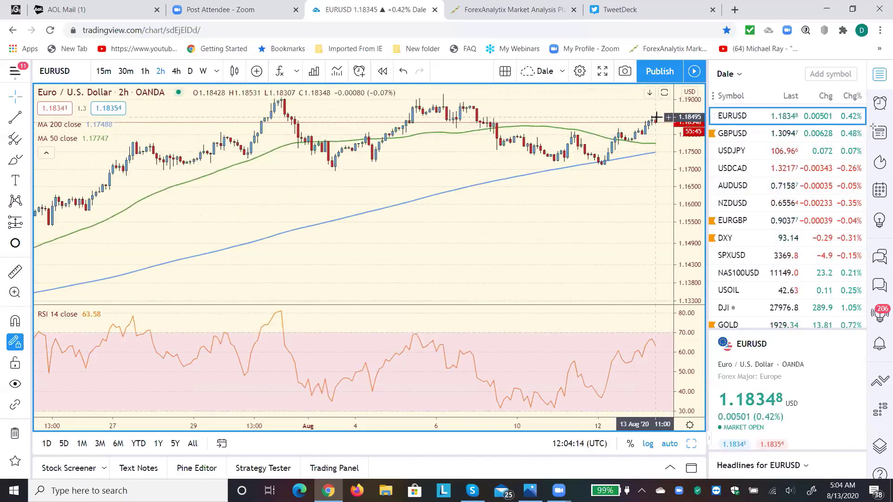
left_click(732, 186)
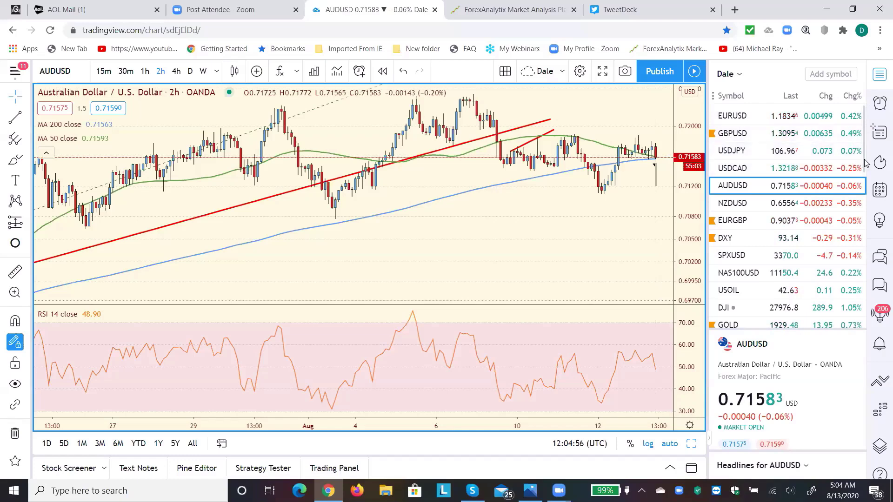
left_click_drag(866, 163, 869, 321)
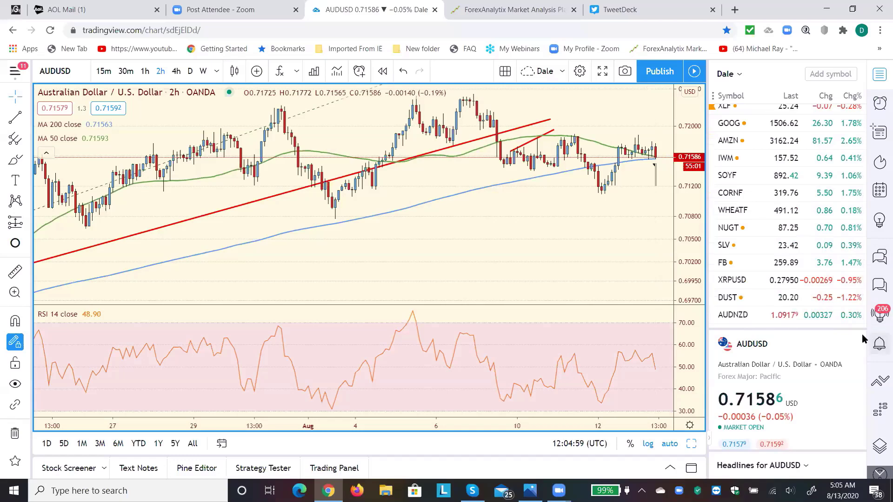
Step: Open AUDNZD and check it on daily, 4h, 1h and 15m, settling on 4-hour
left_click(731, 320)
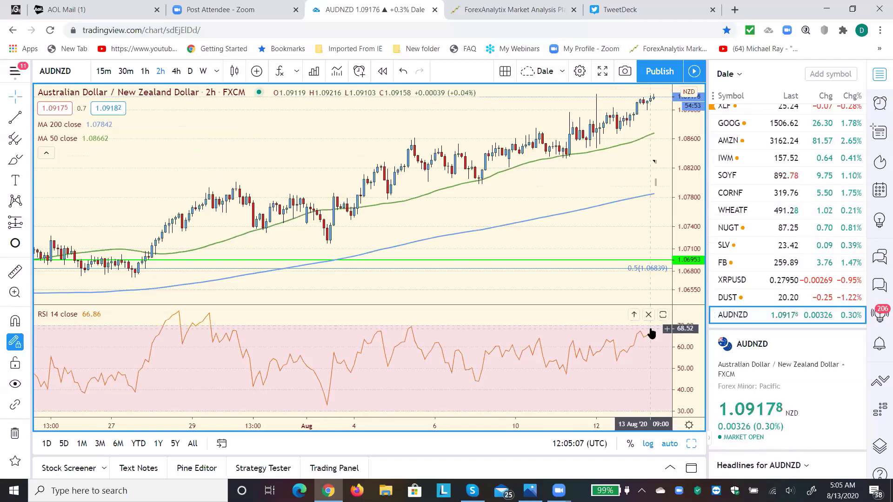
left_click(190, 72)
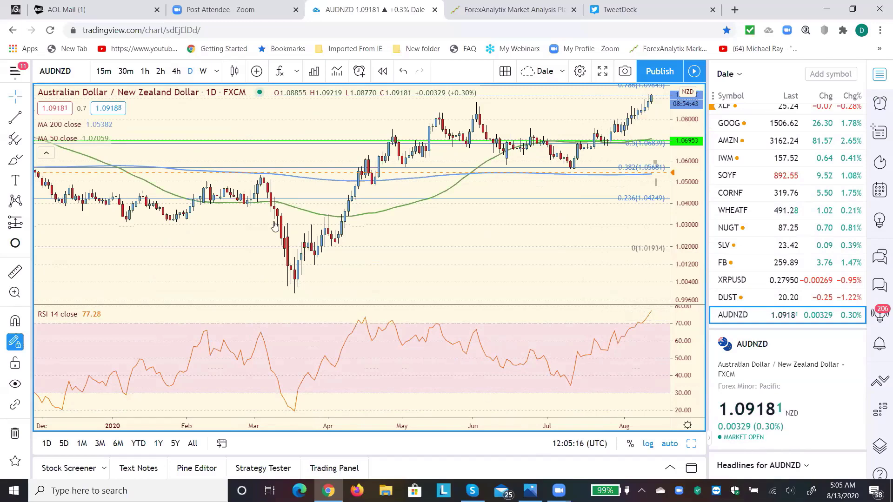
left_click(176, 74)
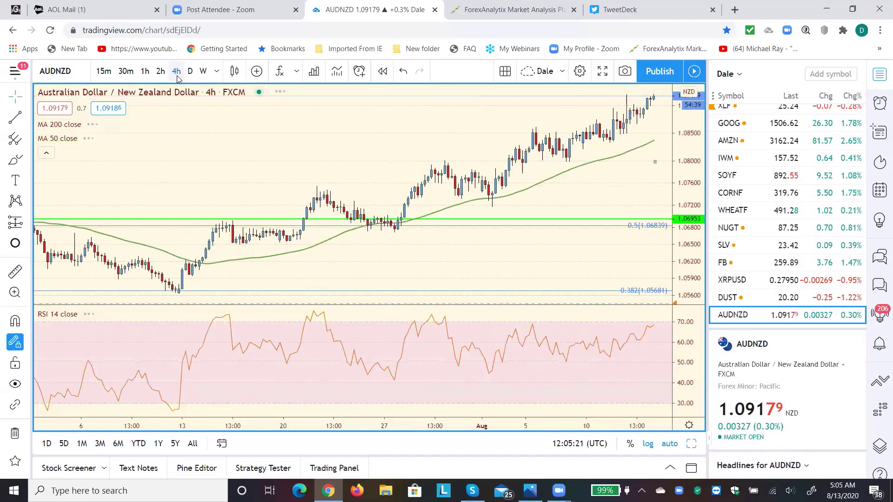
left_click(145, 71)
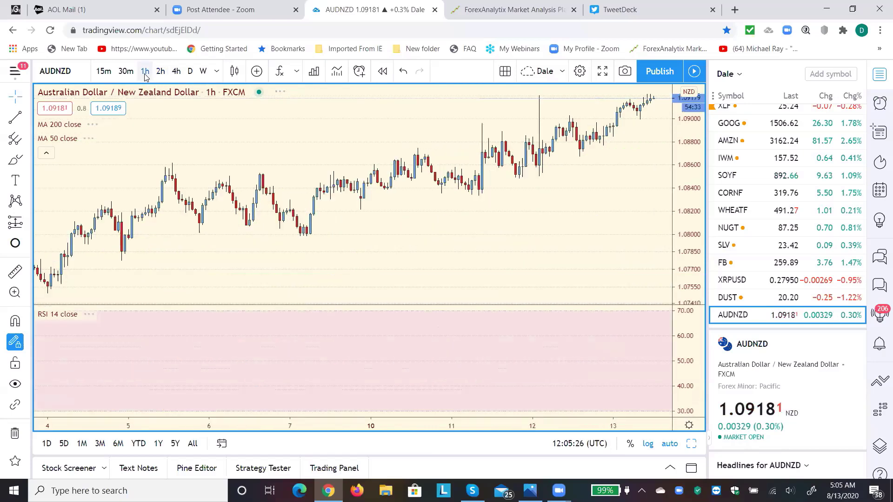
left_click(104, 71)
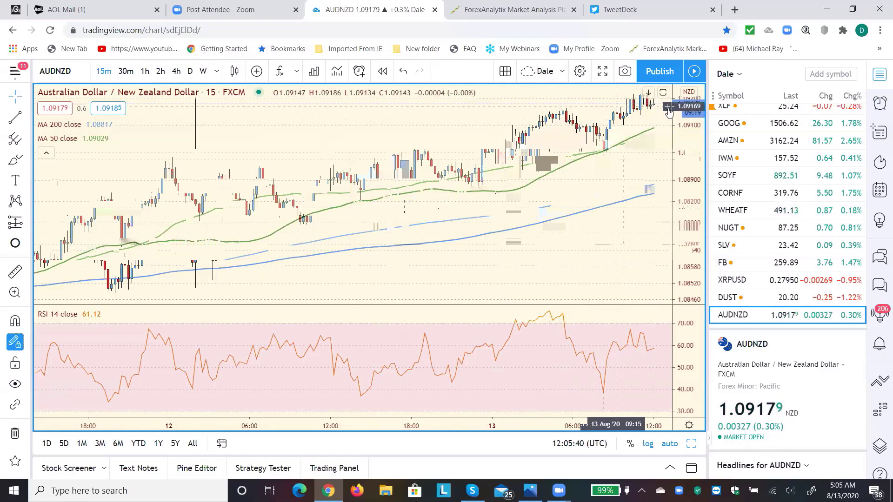
left_click(191, 74)
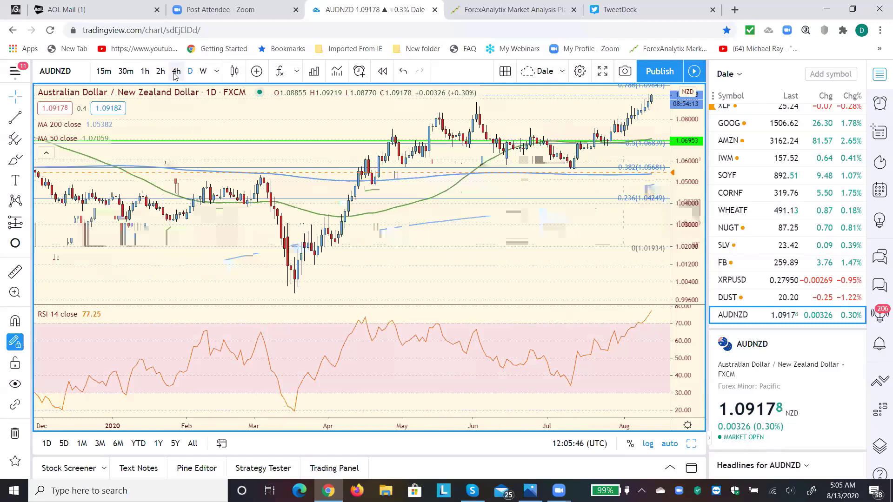
left_click(175, 72)
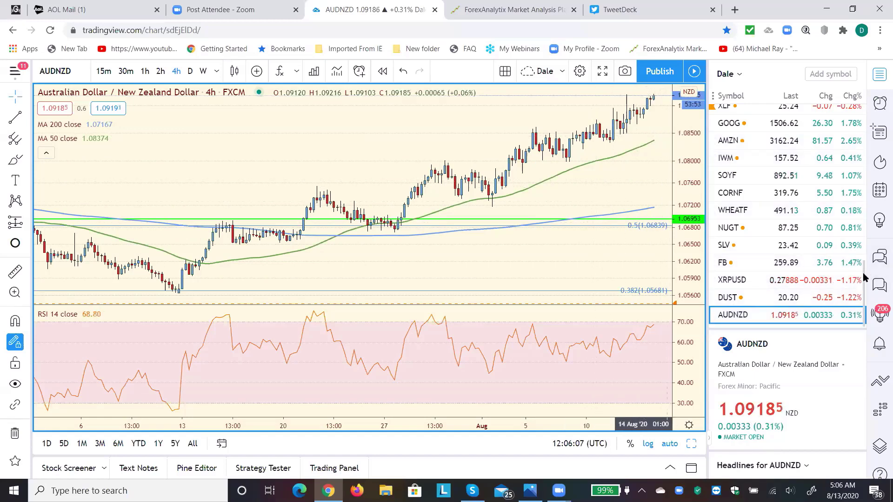
scroll(867, 200, "up", 3)
scroll(837, 195, "up", 5)
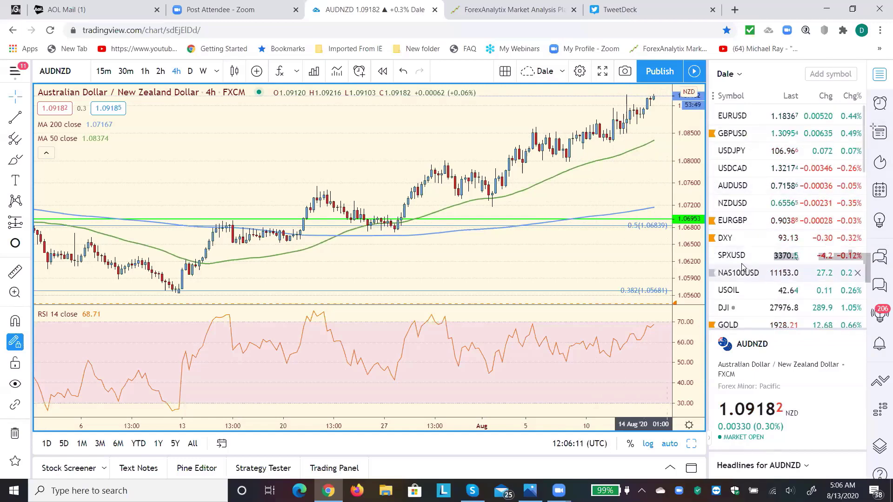
Step: Look over USDCAD and AUDUSD, then load the SPXUSD 4-hour chart
left_click(730, 170)
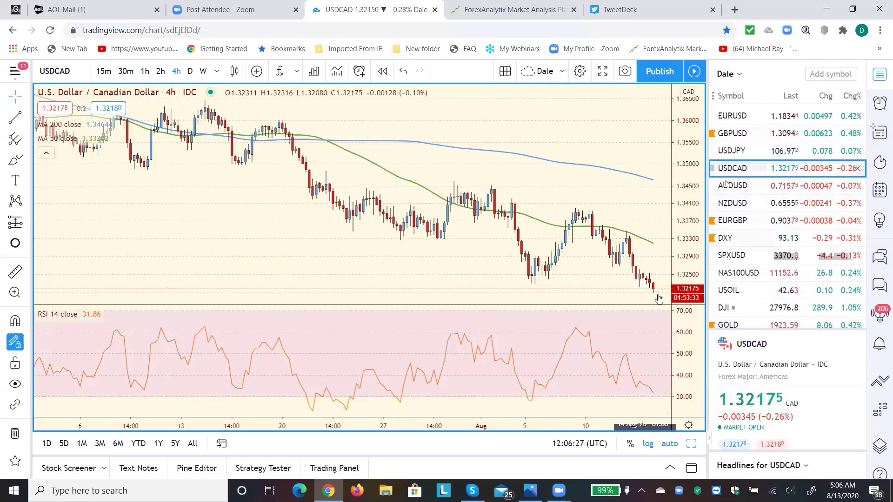
left_click(726, 187)
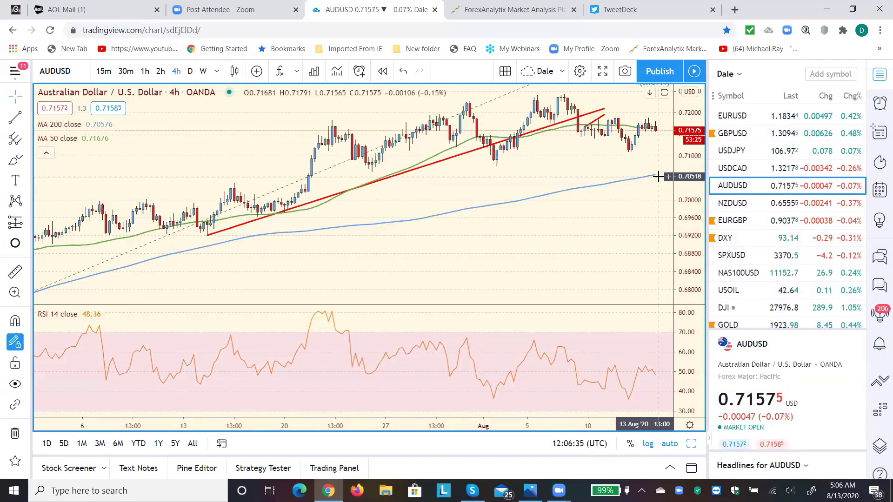
left_click(733, 256)
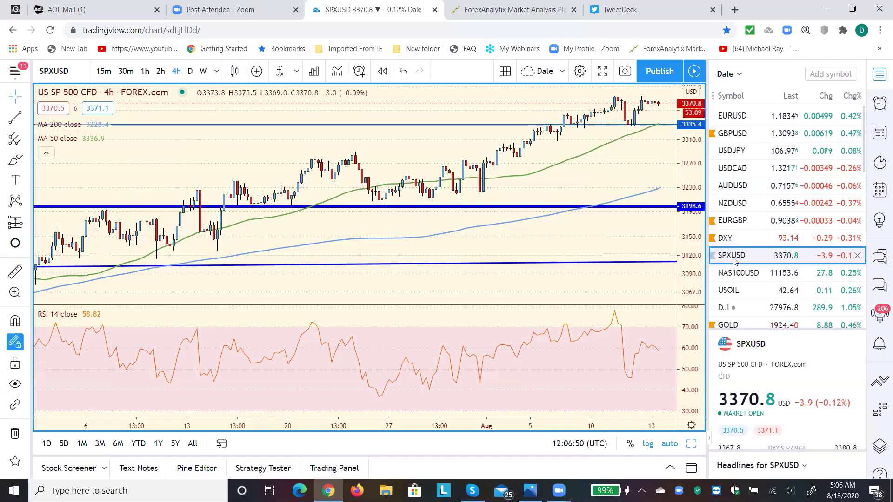
Step: Check SPXUSD on daily, 4-hour and 2-hour timeframes, then load NAS100USD
left_click(190, 71)
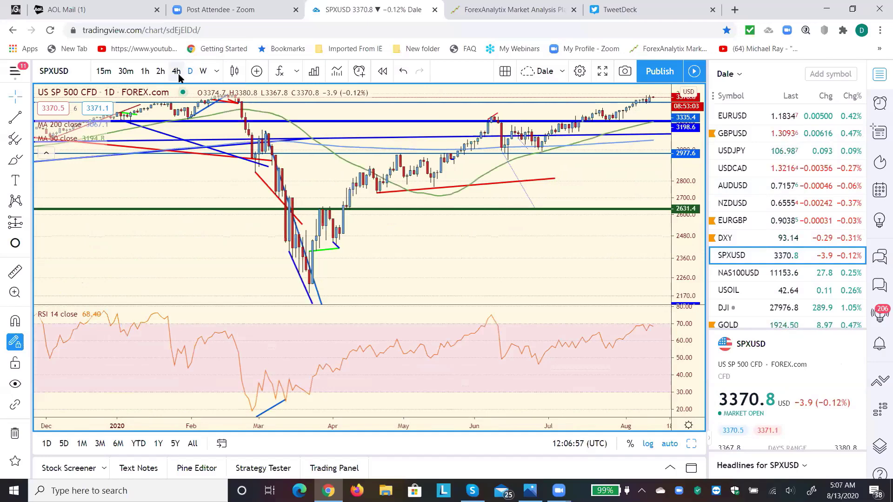
left_click(178, 76)
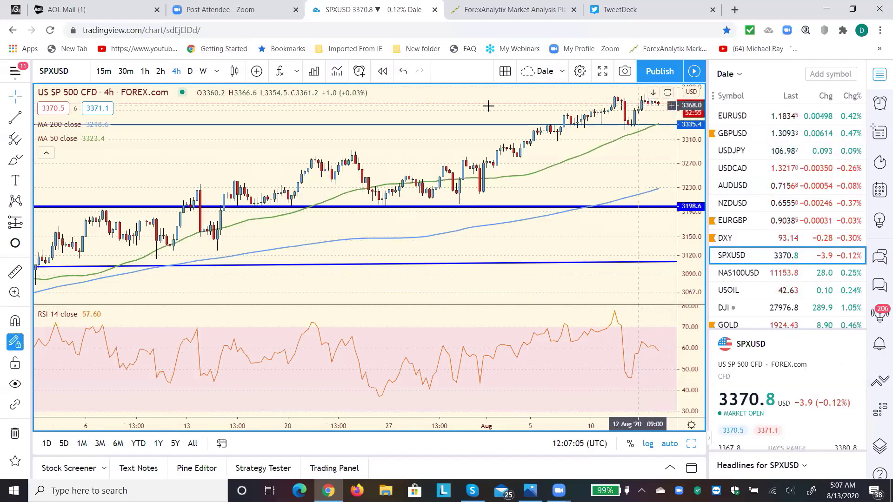
left_click(158, 77)
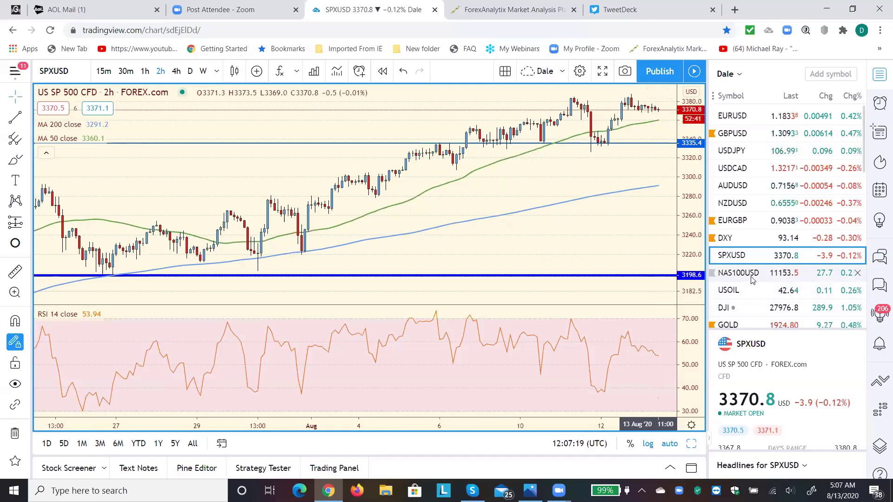
left_click(738, 273)
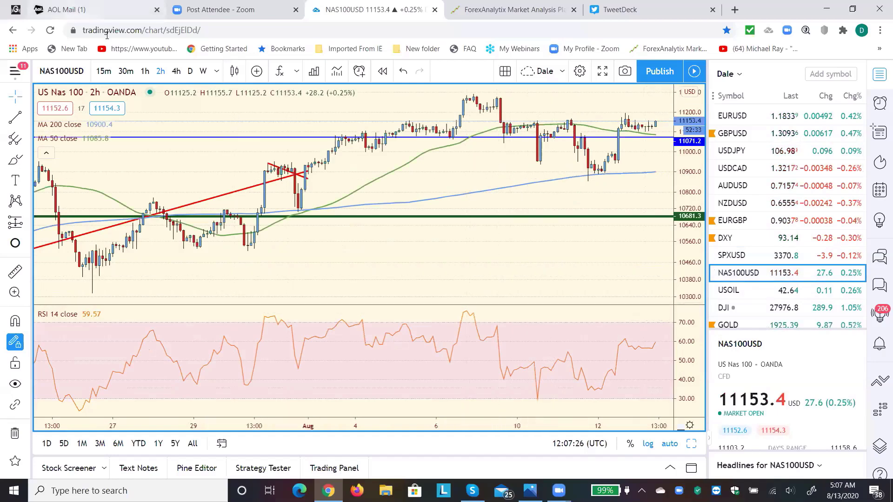
Step: Put NAS100USD on 4-hour candles and inspect the blue level near 11071
left_click(177, 72)
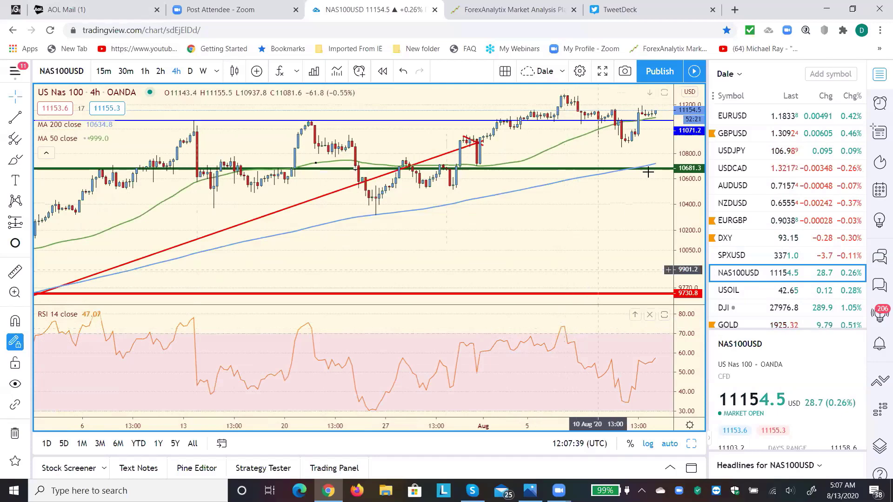
left_click(657, 119)
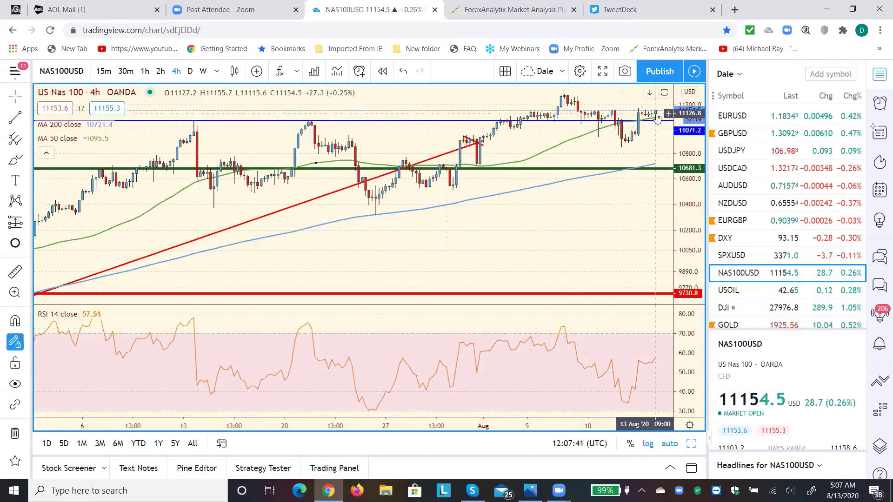
left_click(647, 175)
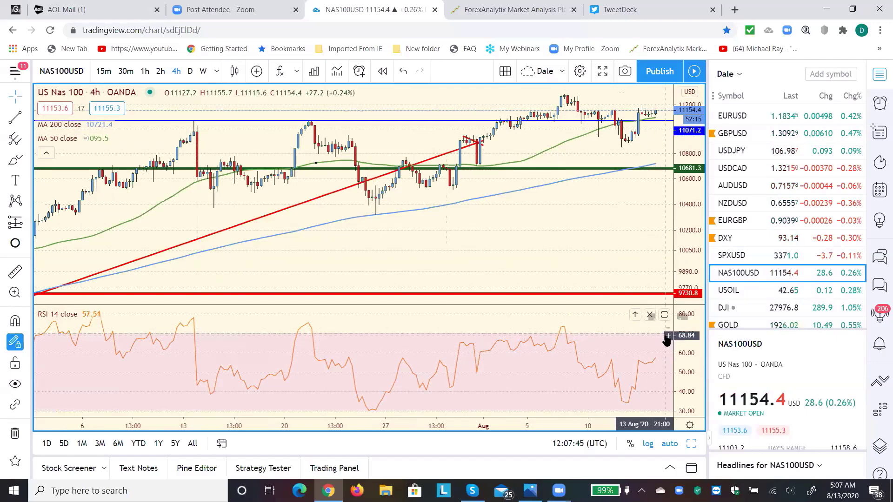
key("Up")
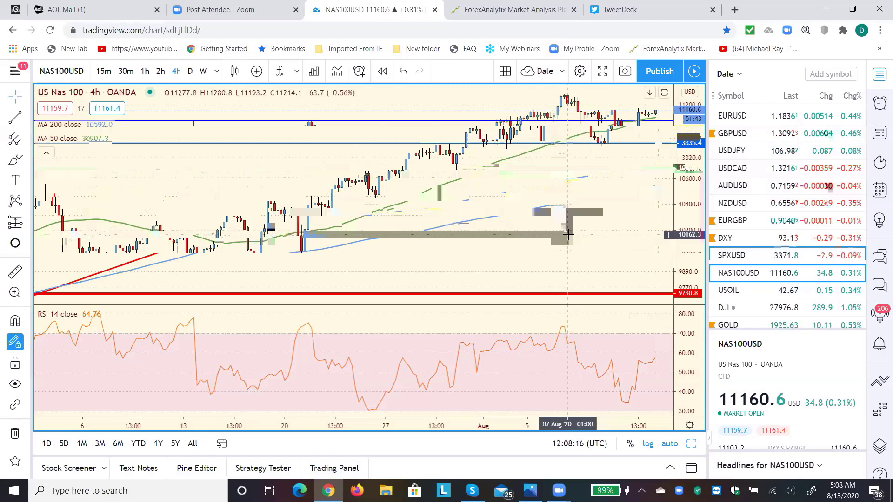
Step: Look at the EURUSD chart, then the AUDUSD chart
left_click(743, 120)
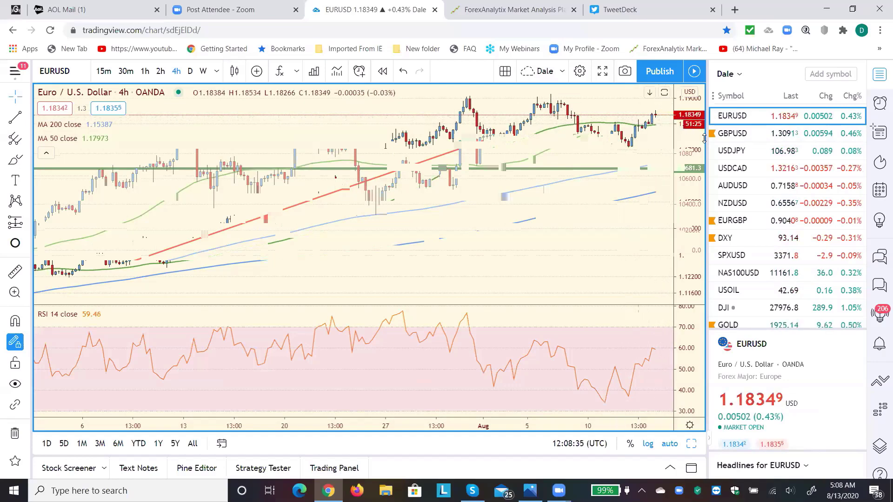
left_click(738, 187)
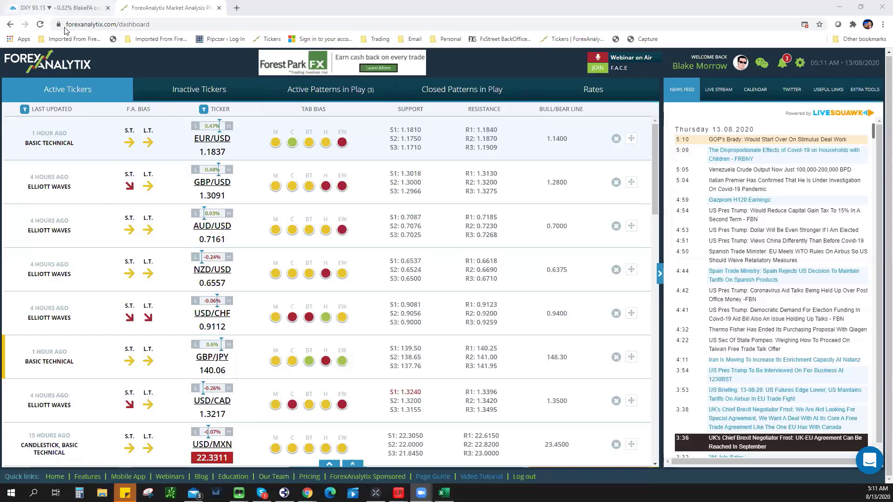
Step: Load the EURUSD 1-hour chart and zoom in and out to review it
key("ctrl+Tab")
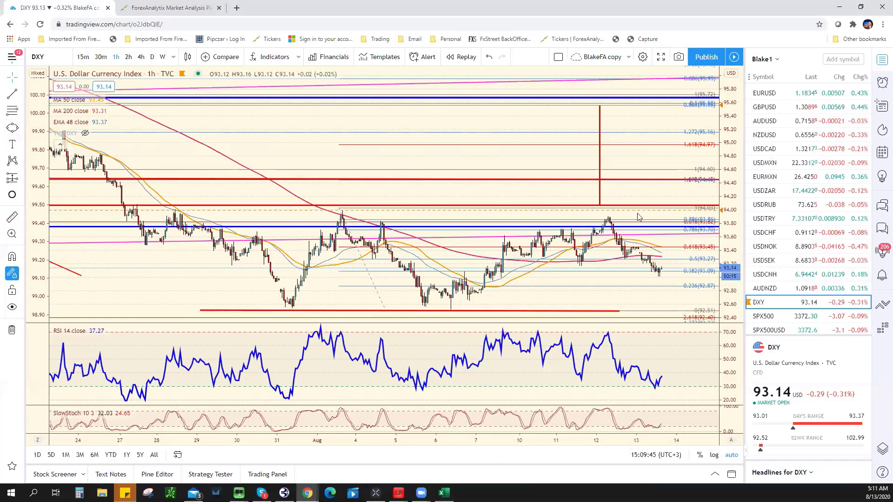
key("Home")
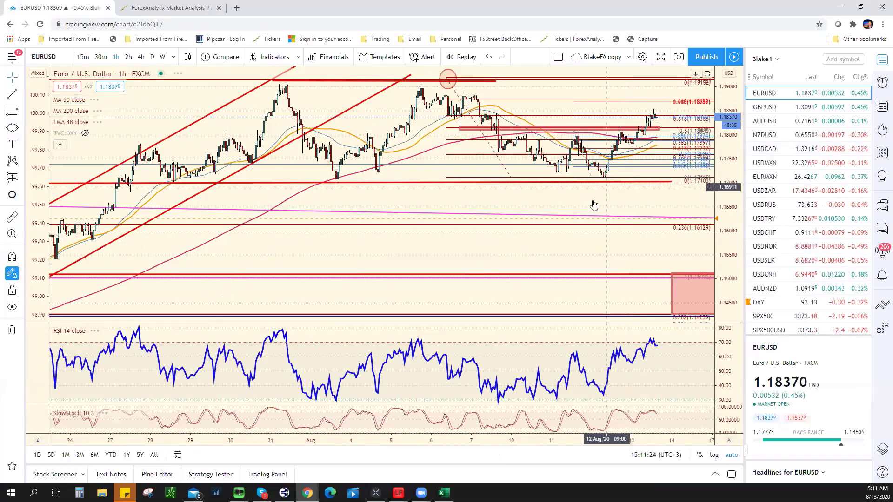
scroll(594, 204, "up", 5)
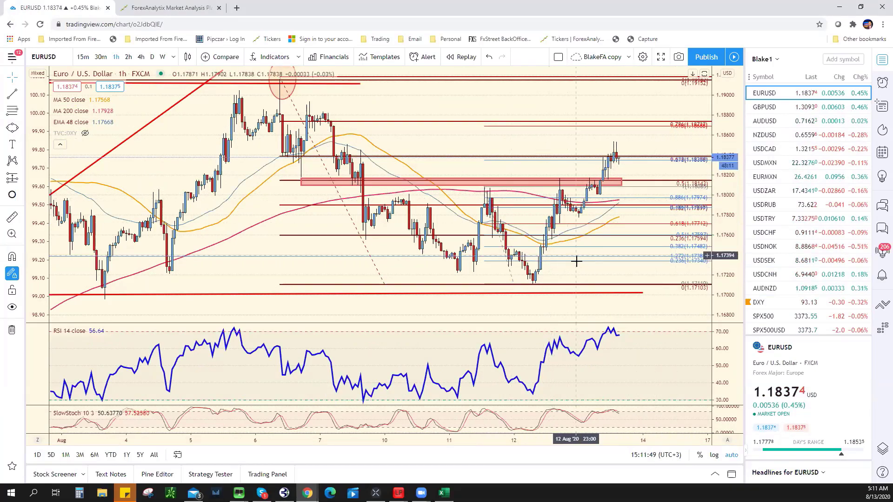
scroll(576, 262, "down", 5)
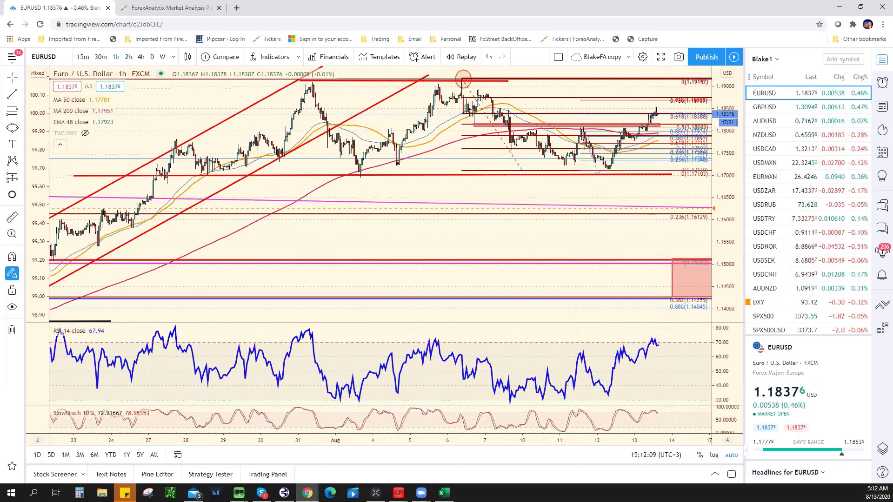
Step: Enter 1.1870 as the EUR/USD resistance in cell F9 of the Excel sheet
key("alt+Tab")
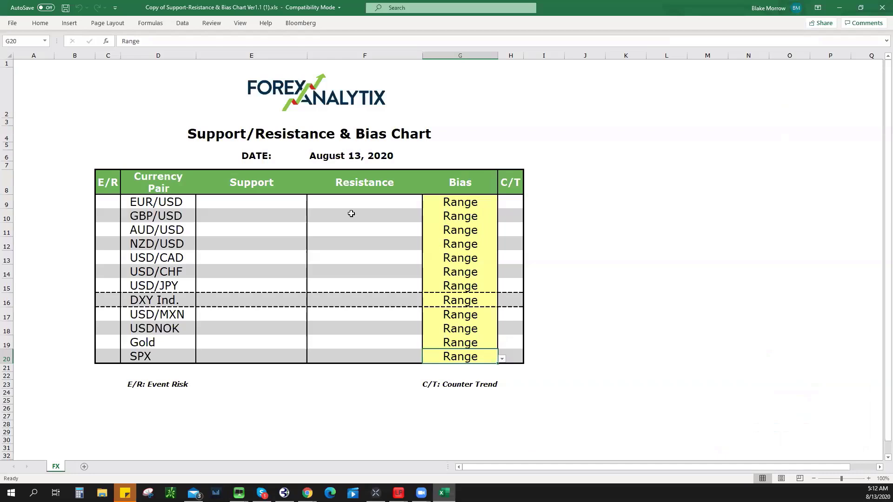
left_click(374, 203)
type("1")
key("Return")
type(".")
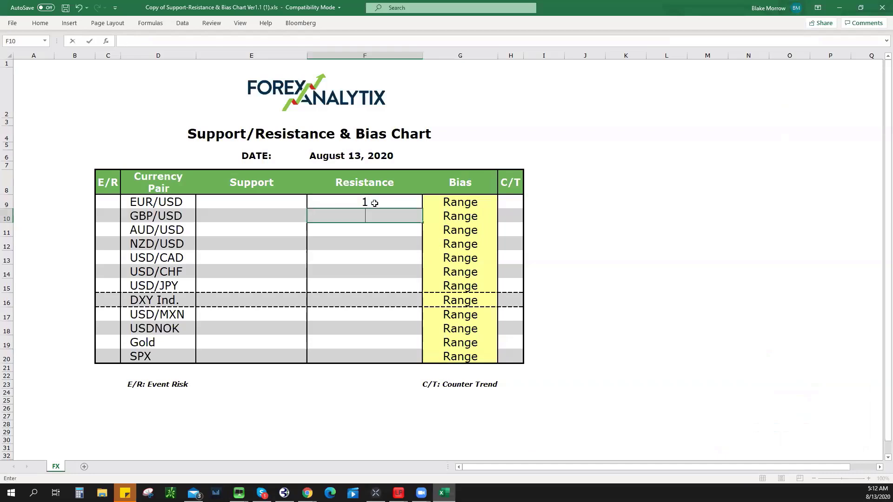
left_click(375, 203)
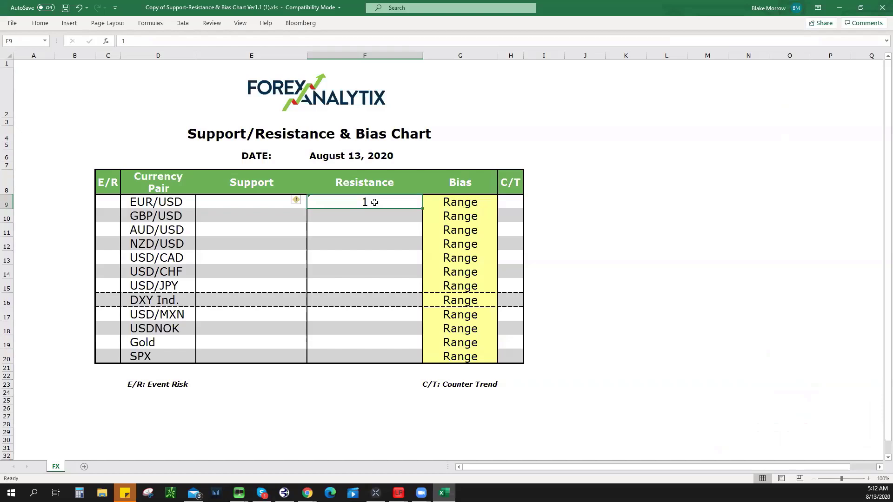
type(".18")
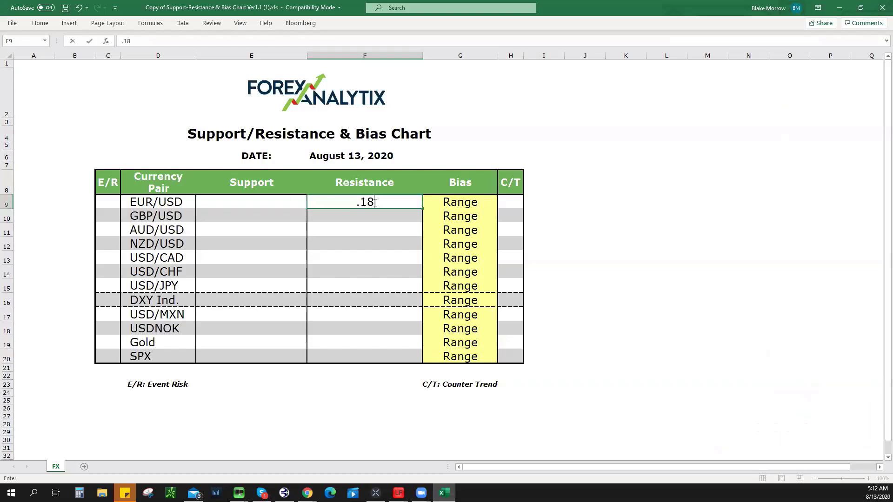
key("BackSpace")
key("BackSpace")
type("1870")
left_click(452, 201)
Step: Choose Bullish as the EUR/USD bias in G9
left_click(502, 204)
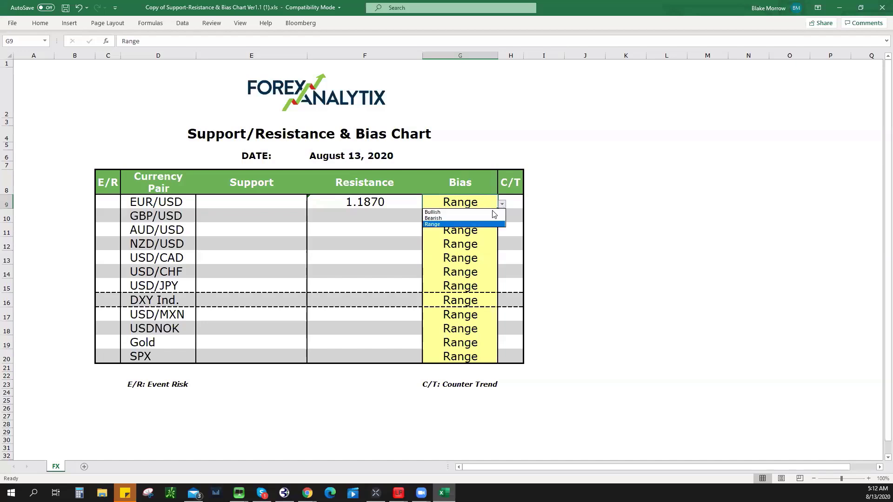
left_click(490, 212)
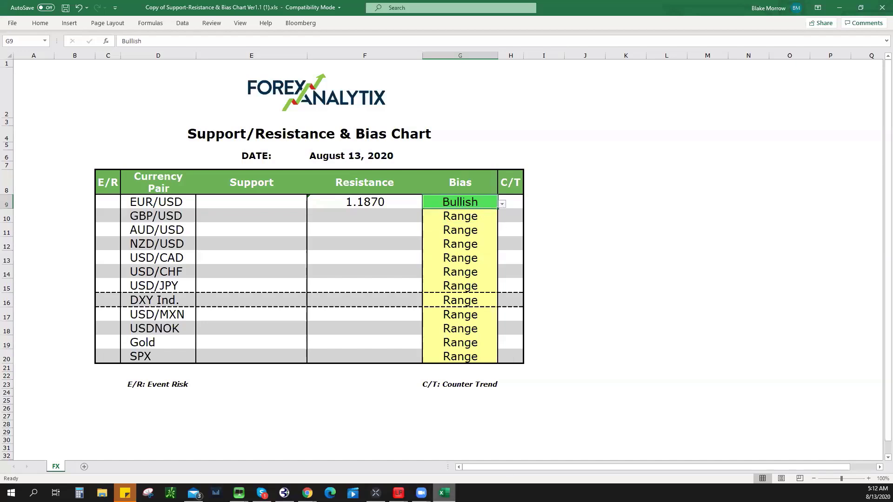
key("alt+Tab")
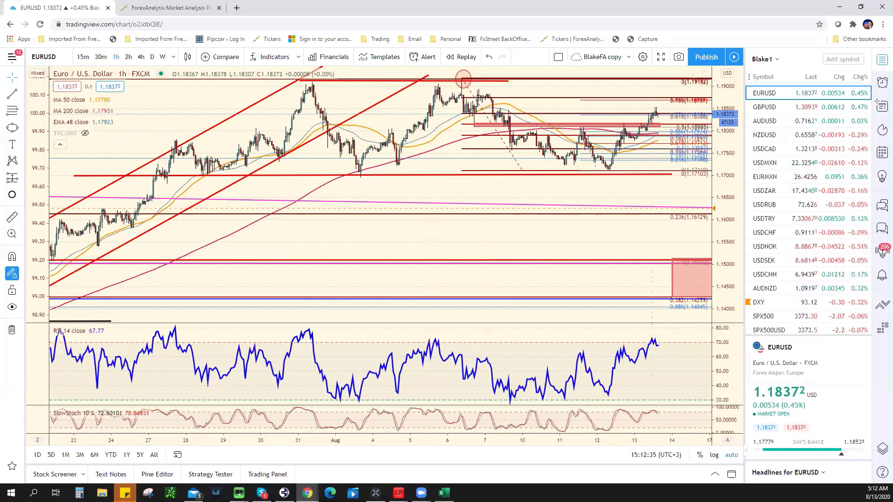
Step: Zoom the EURUSD chart and inspect the pink horizontal level
left_click(261, 493)
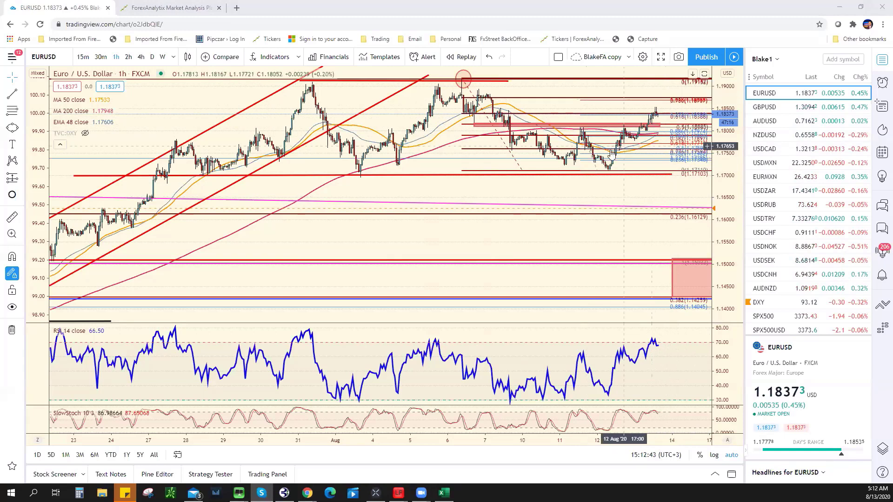
scroll(651, 193, "down", 3)
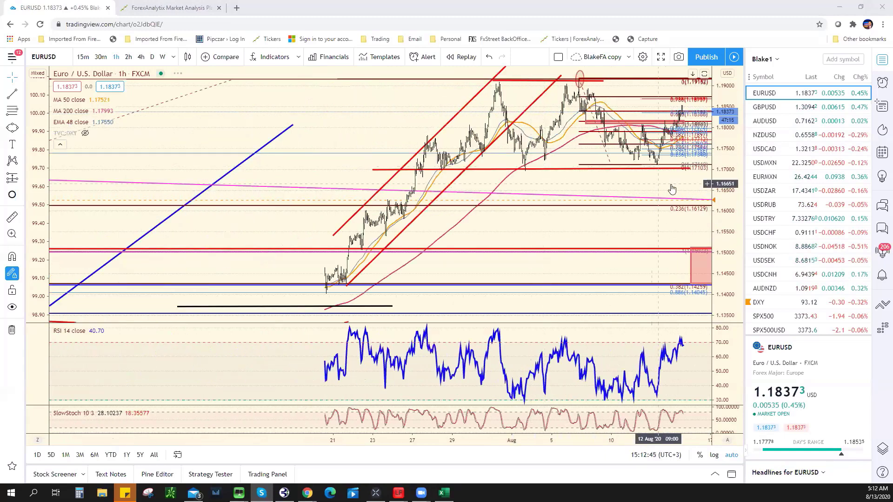
scroll(636, 223, "up", 3)
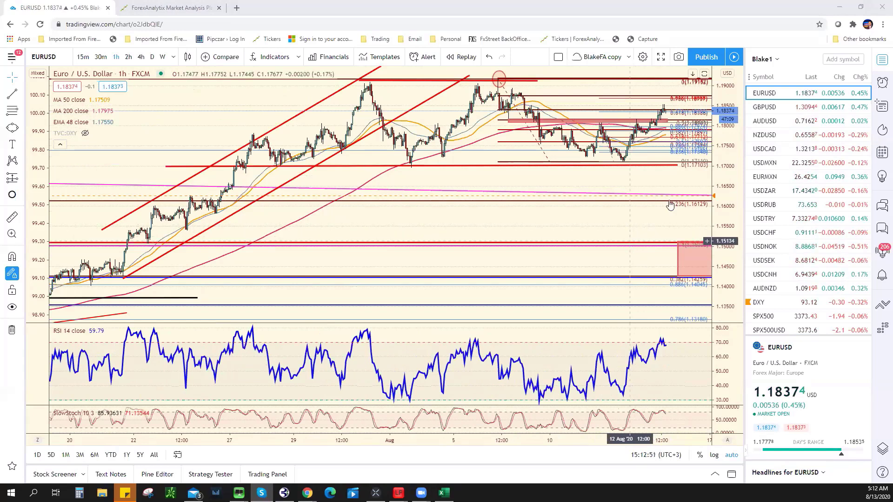
left_click(636, 121)
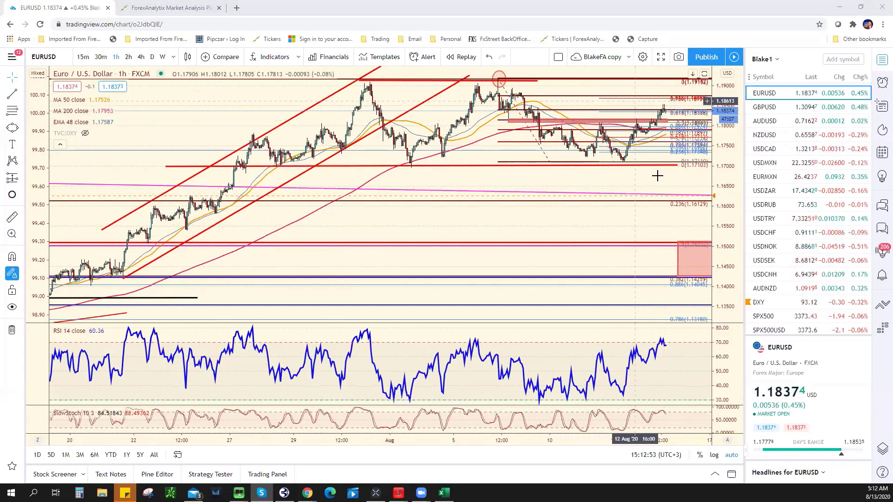
left_click(658, 176)
right_click(666, 184)
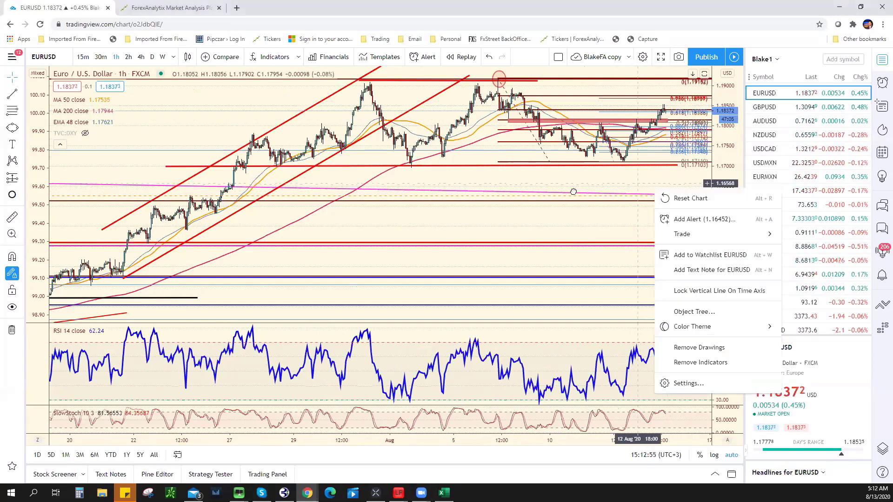
left_click(681, 195)
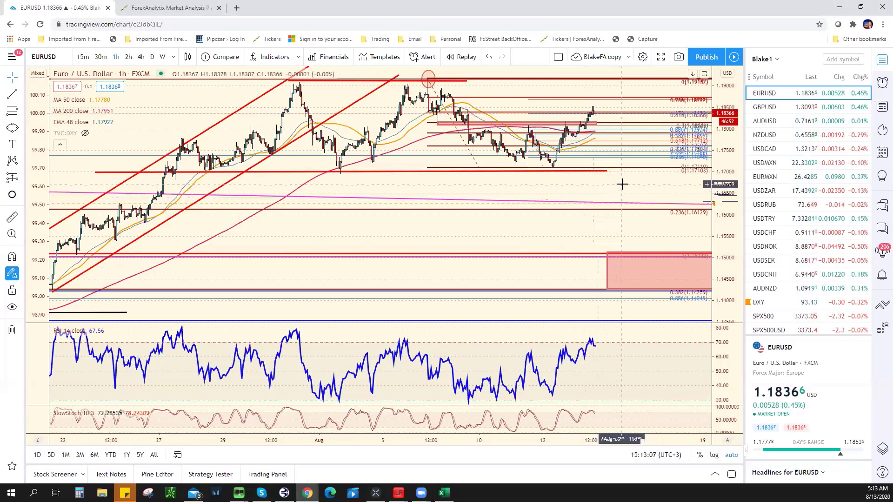
Step: Drag the pink zone's lower edge down to about 1.1799
scroll(621, 184, "up", 5)
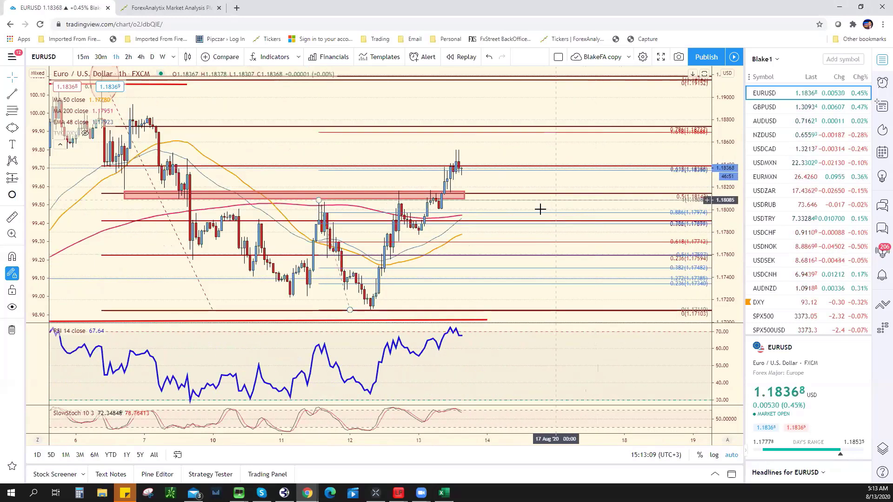
mouse_move(463, 199)
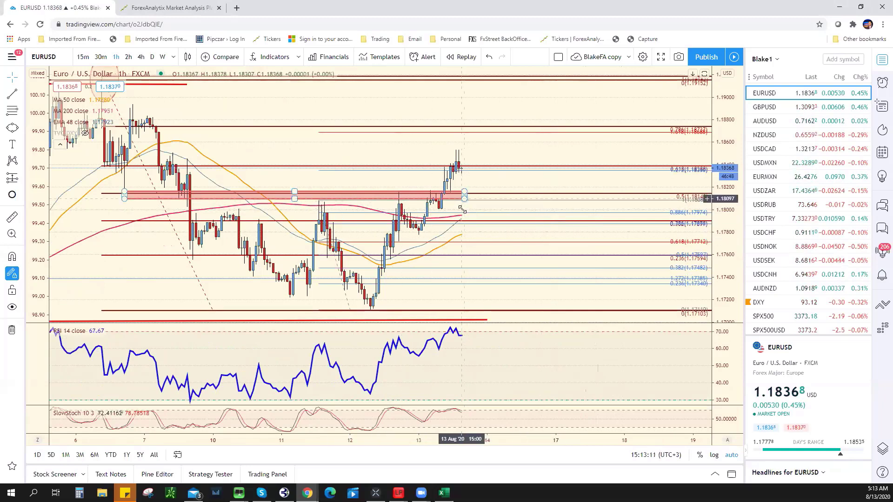
left_click_drag(463, 199, 480, 211)
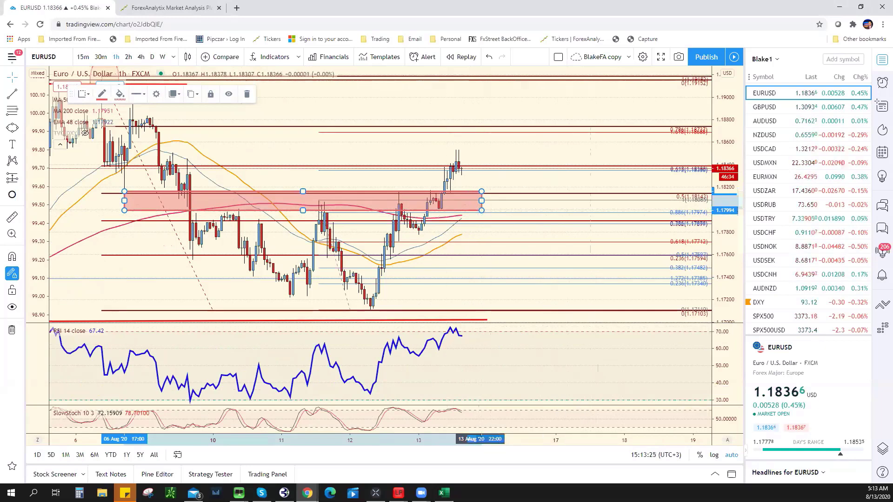
key("alt+Tab")
Step: Enter 1.1710/1.1800 as the EUR/USD support value in cell E9
left_click(254, 203)
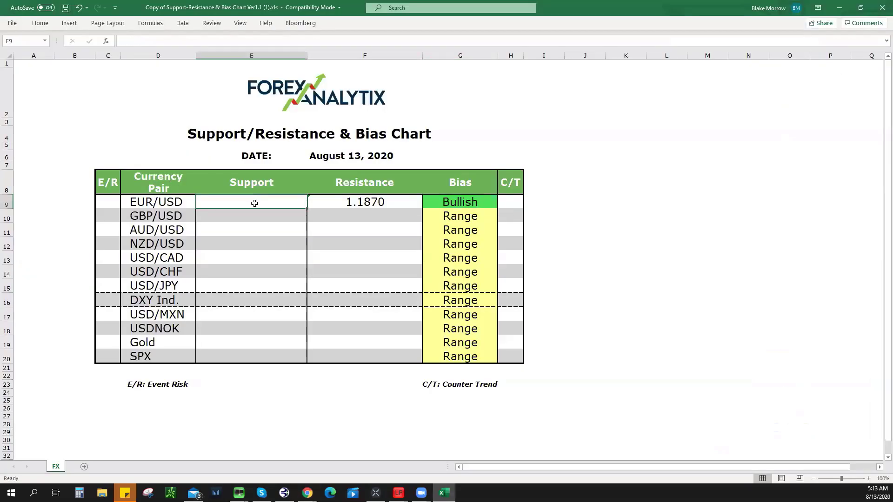
type("1.")
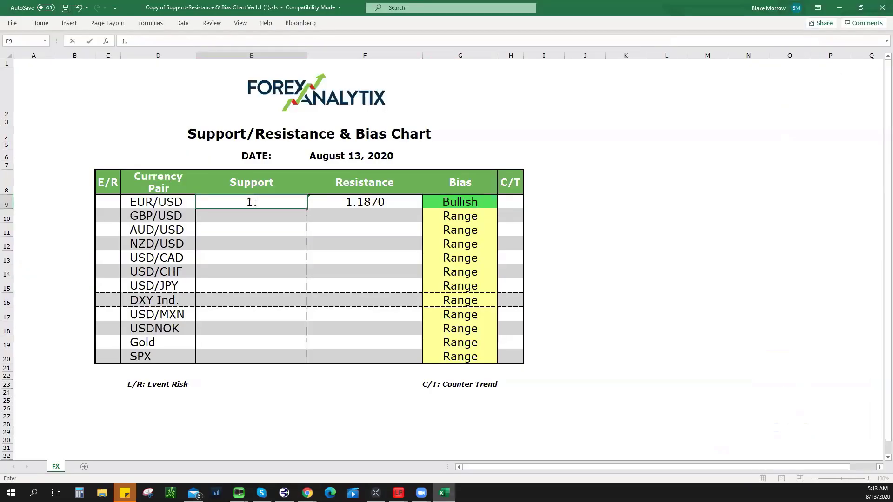
type("1710/1.1800")
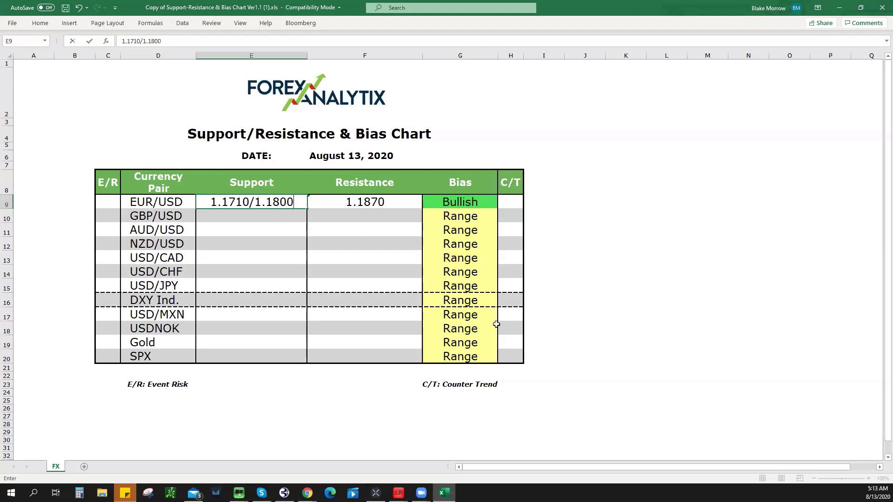
Step: Load the GBPUSD 1-hour chart and pan back to earlier July dates, comparing it briefly with EURUSD
key("alt+Tab")
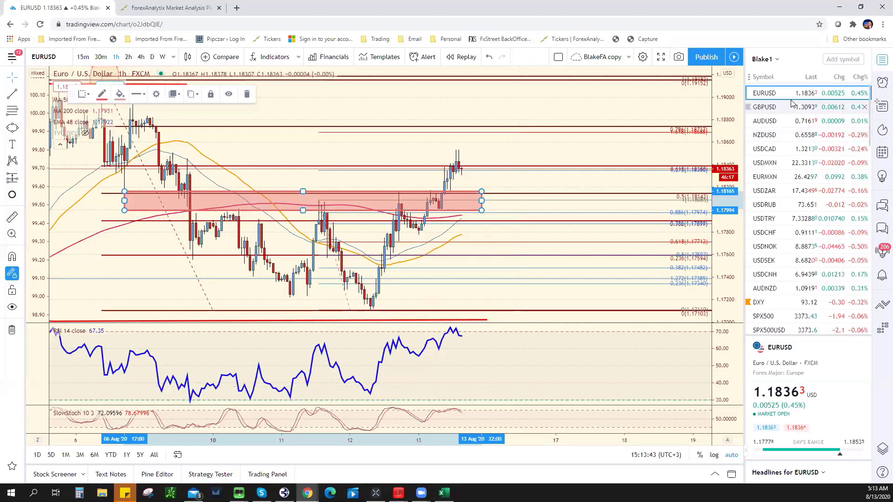
key("Down")
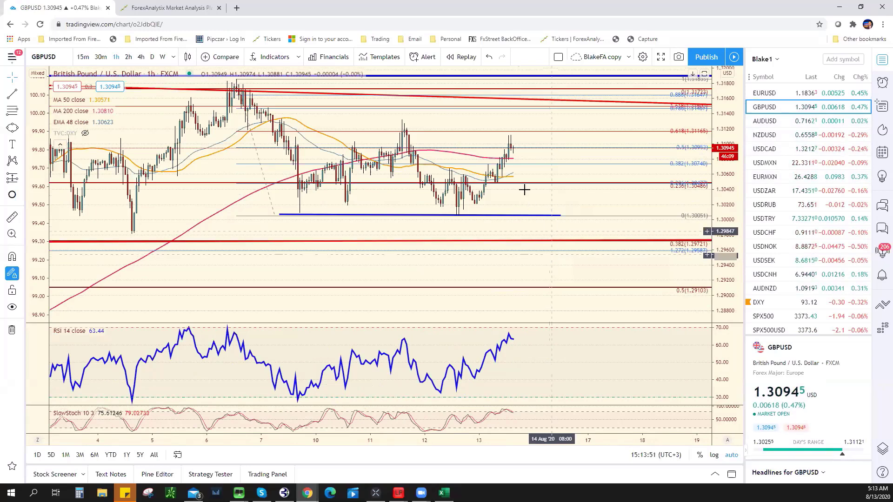
scroll(553, 231, "down", 4)
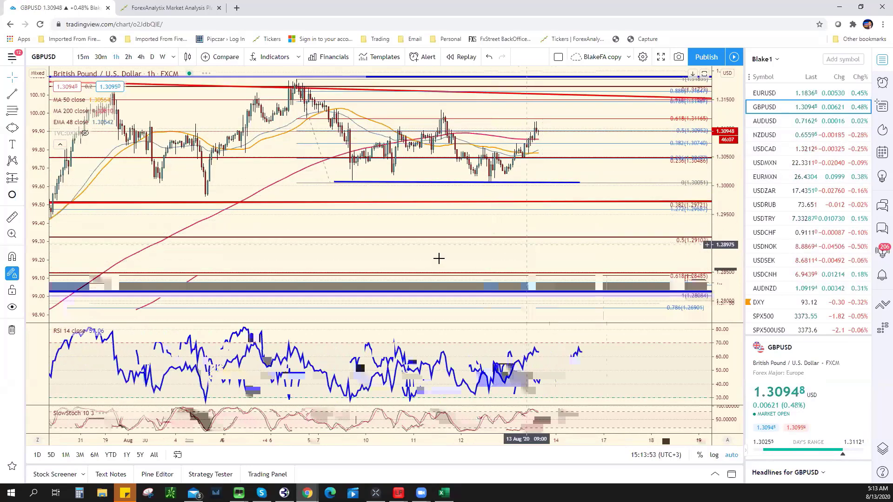
left_click_drag(431, 259, 642, 154)
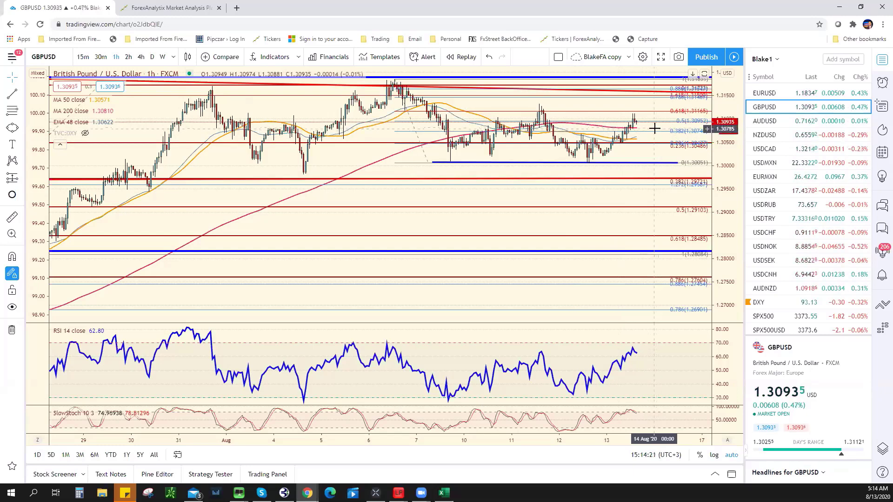
scroll(647, 134, "up", 3)
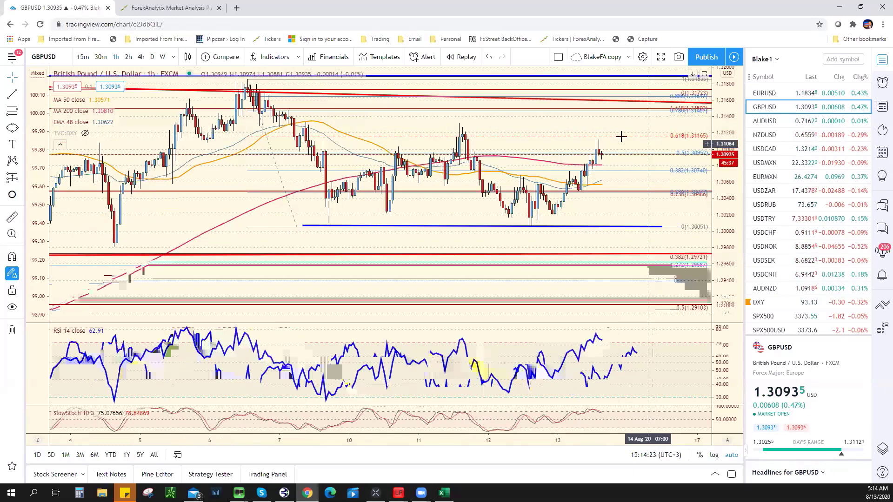
scroll(625, 168, "down", 1)
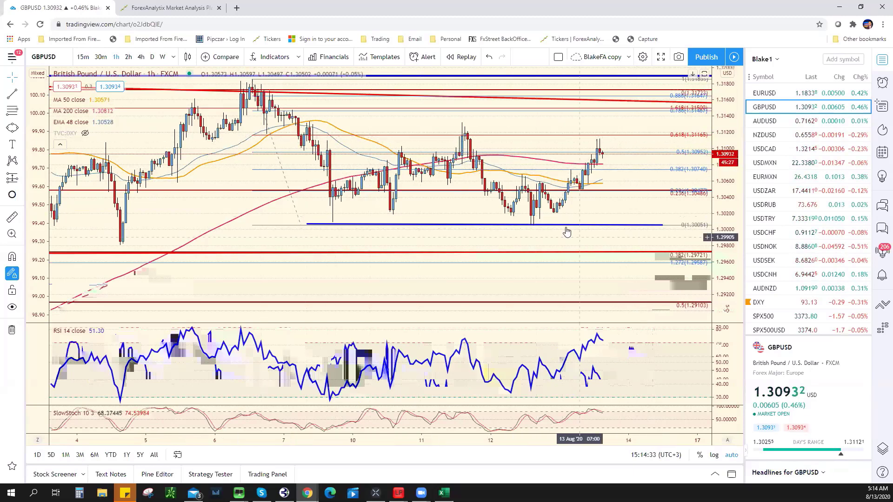
scroll(565, 224, "down", 3)
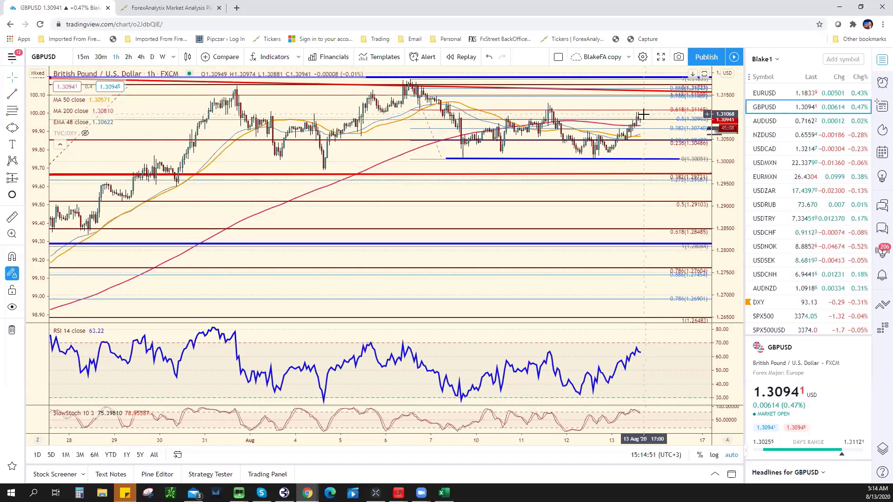
left_click(783, 94)
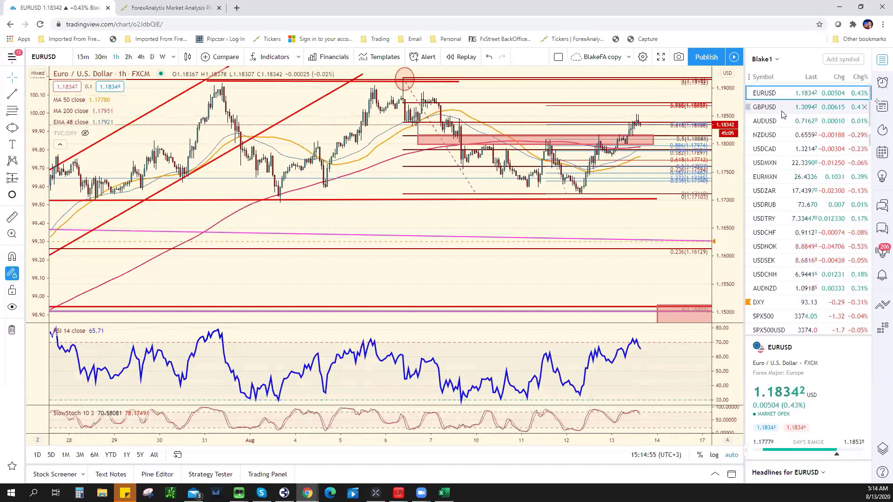
left_click(782, 112)
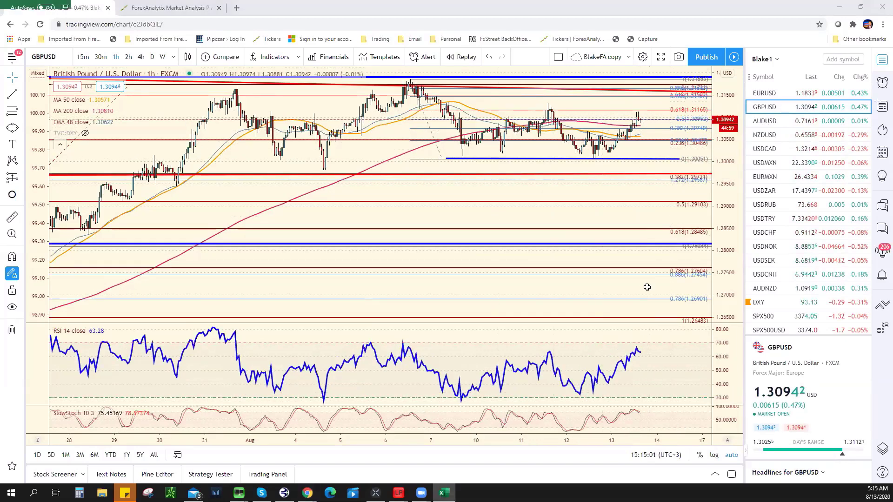
Step: Log GBP/USD resistance 1.3115/1.3185* and a Bullish bias in the sheet
key("alt+Tab")
type("1.3115")
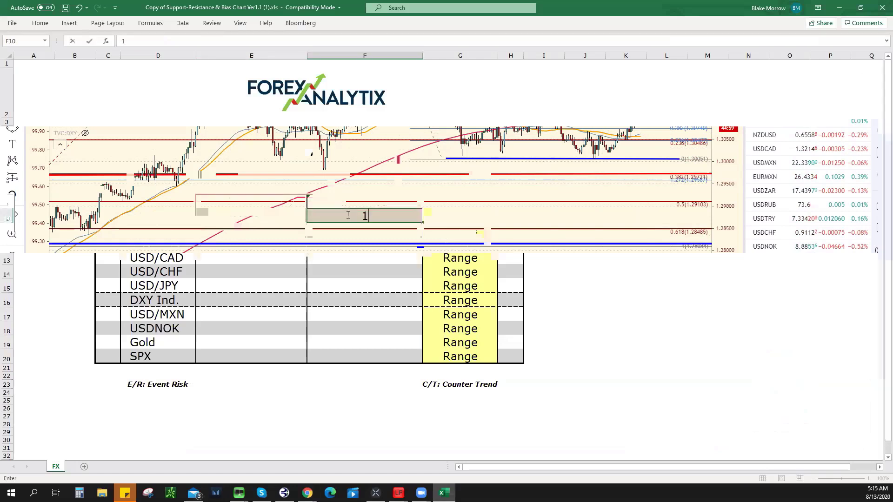
left_click(480, 218)
key("alt+Down")
left_click(446, 228)
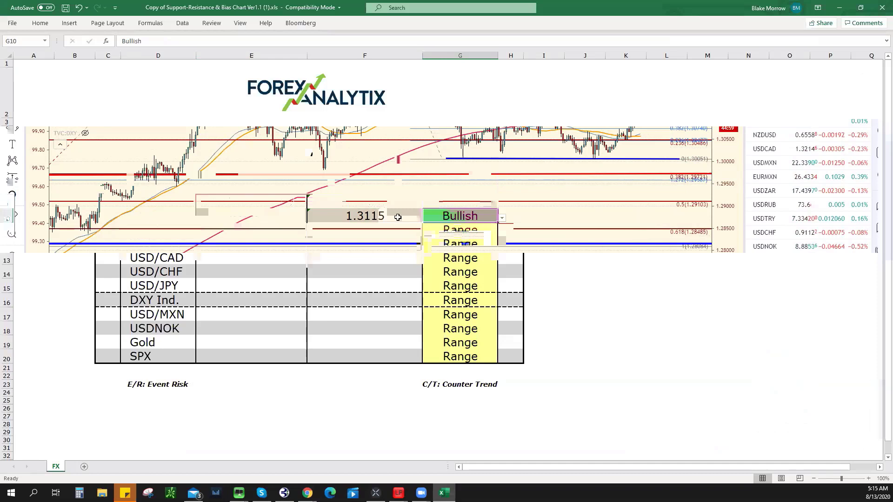
double_click(397, 217)
type("/1.")
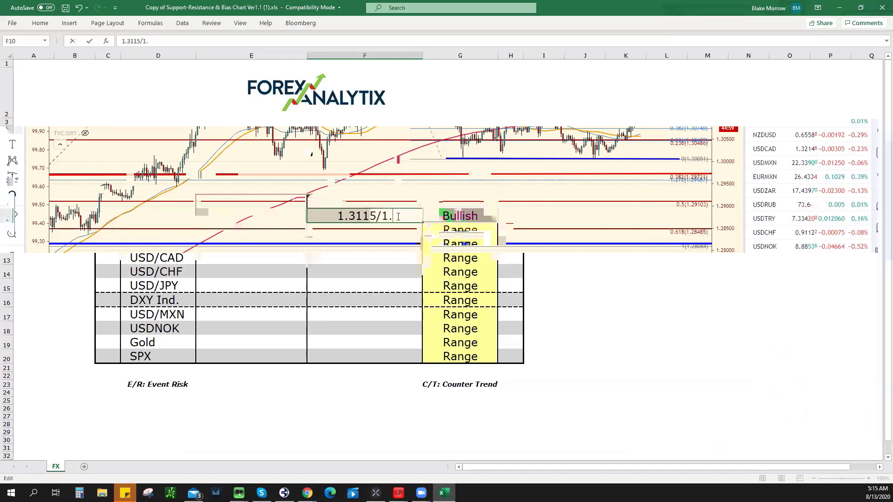
type("3185")
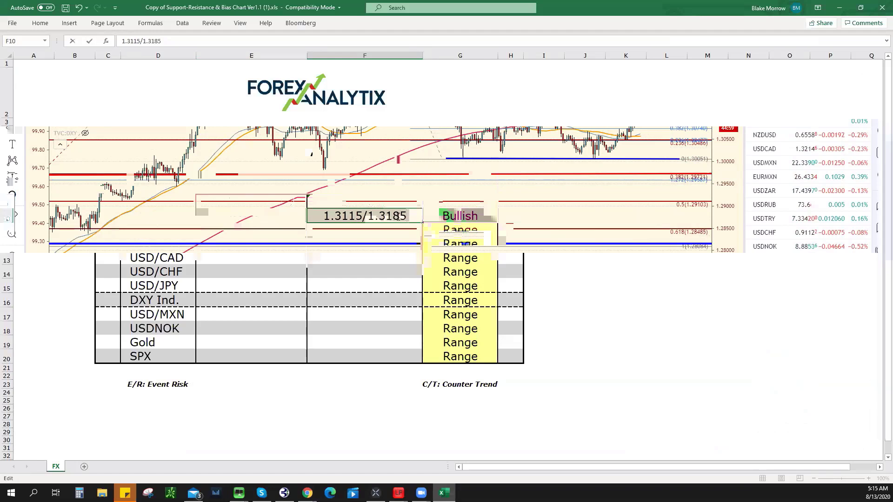
type("*")
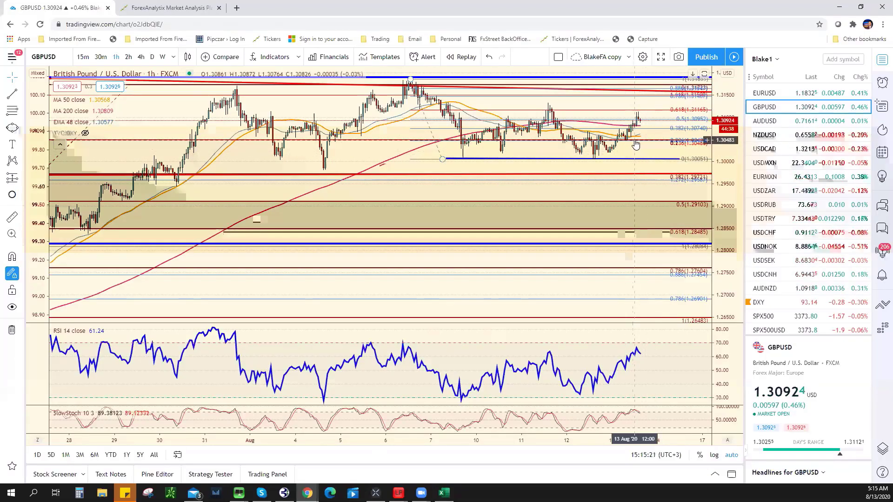
Step: Check the lower blue support line's price and enter 1.3000 as GBP/USD support
left_click(626, 159)
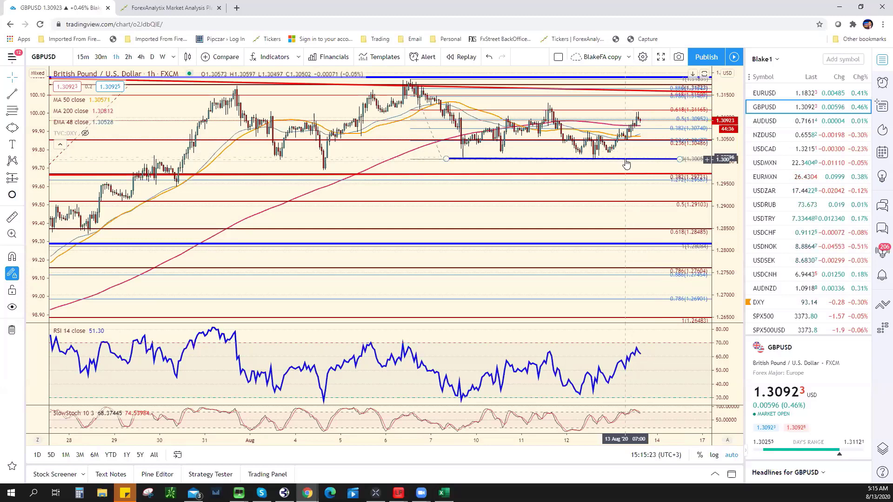
left_click(626, 166)
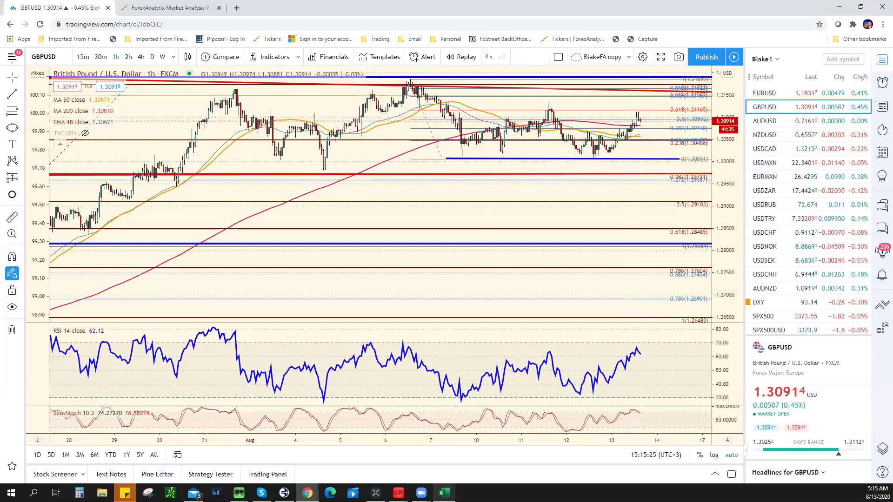
key("alt+Tab")
left_click(263, 214)
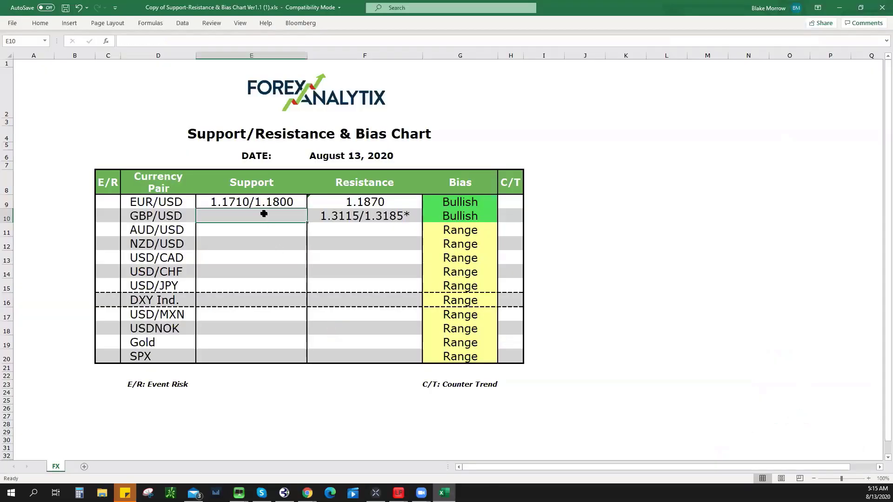
type("1.3000")
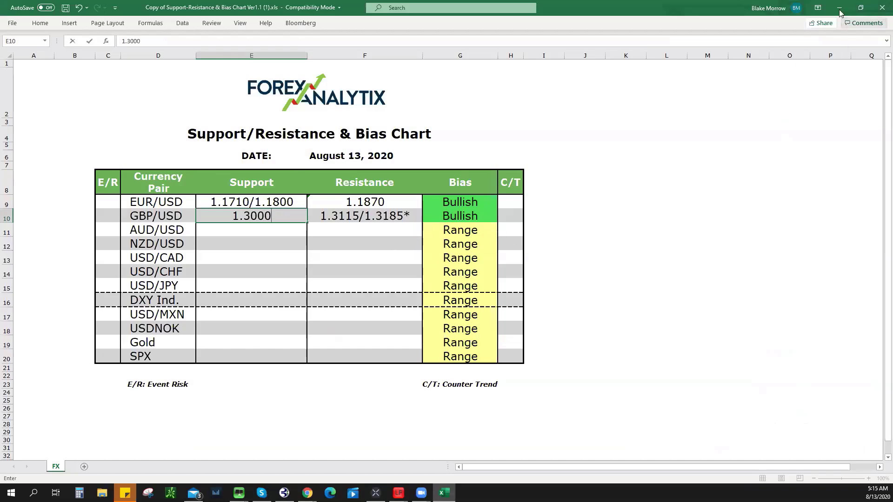
key("alt+Tab")
Step: Open AUDUSD and drag its red resistance line up to about 0.7190 at the 0.618 level
left_click(804, 122)
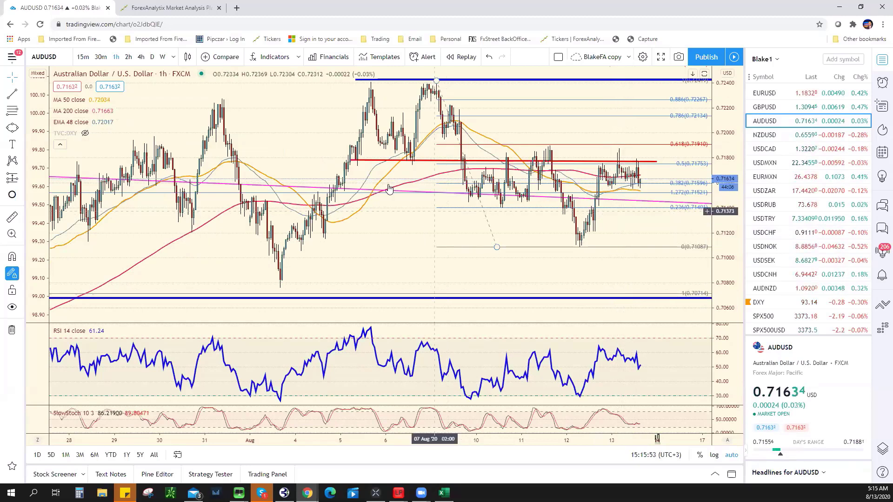
left_click_drag(374, 161, 504, 145)
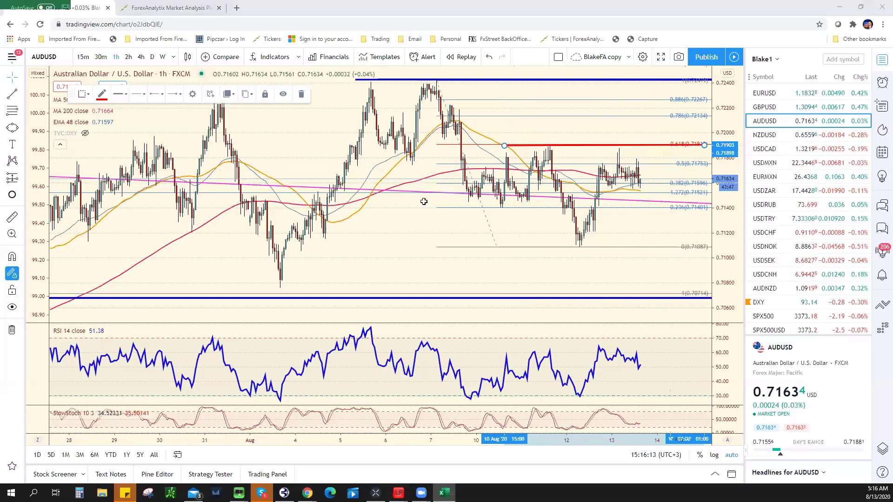
Step: Log AUD/USD resistance .7190, Bullish bias and support .7075* in row 11
key("alt+Tab")
left_click(399, 234)
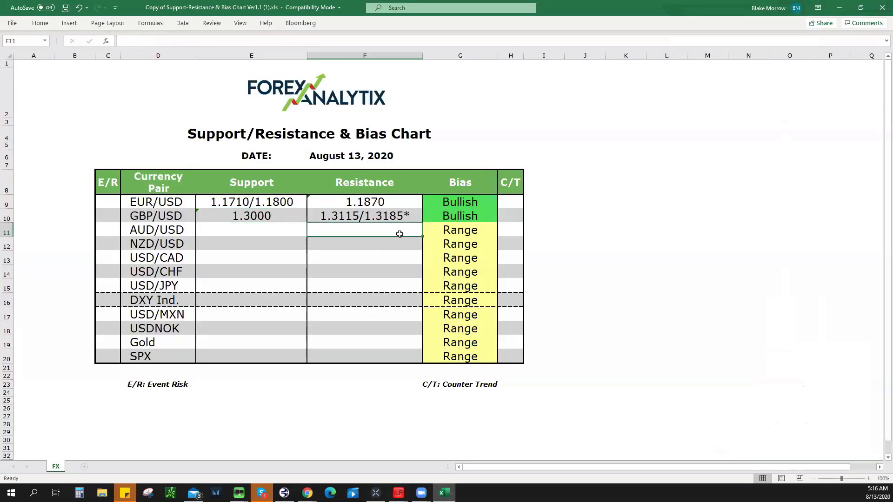
type(".")
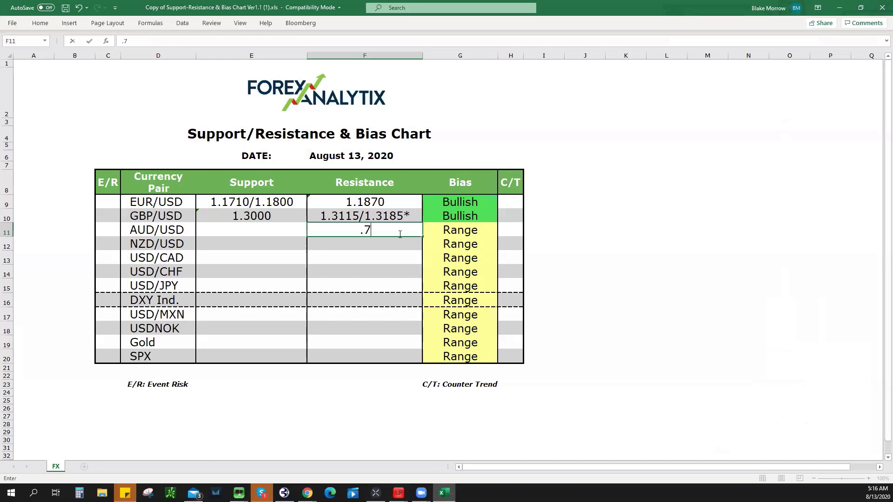
type("7190")
left_click(486, 229)
left_click(502, 231)
left_click(487, 240)
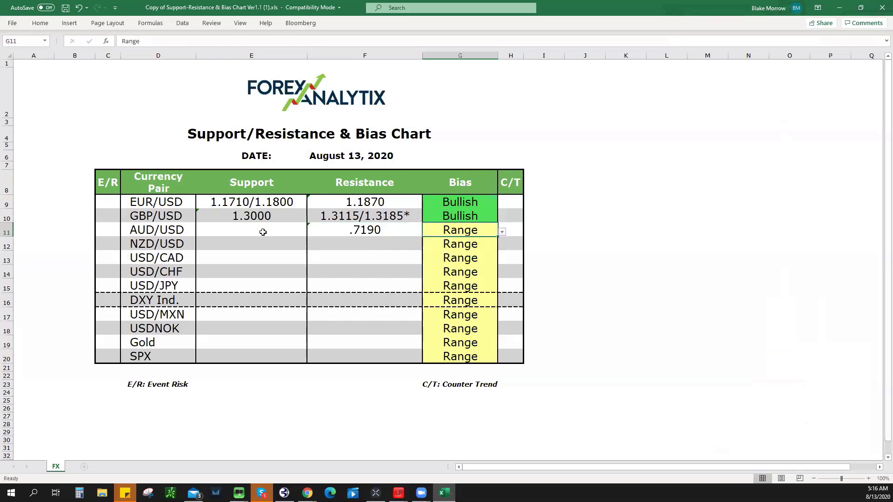
left_click(272, 229)
type(".7")
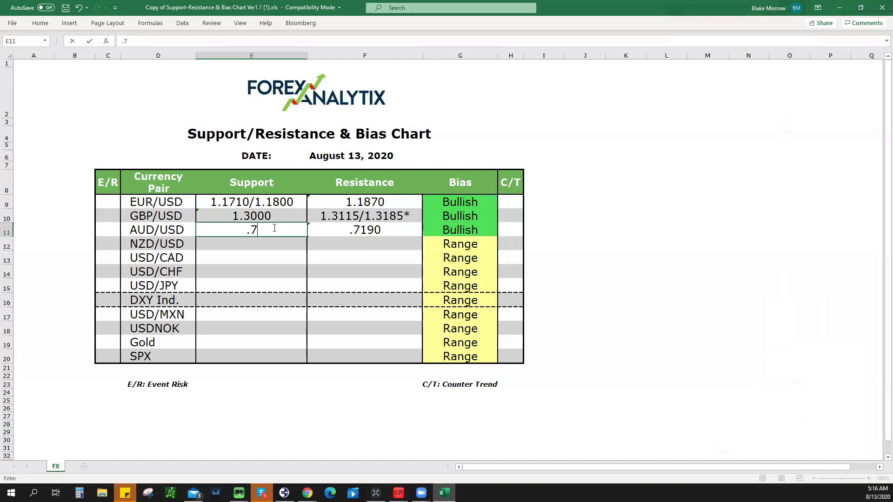
type("075*")
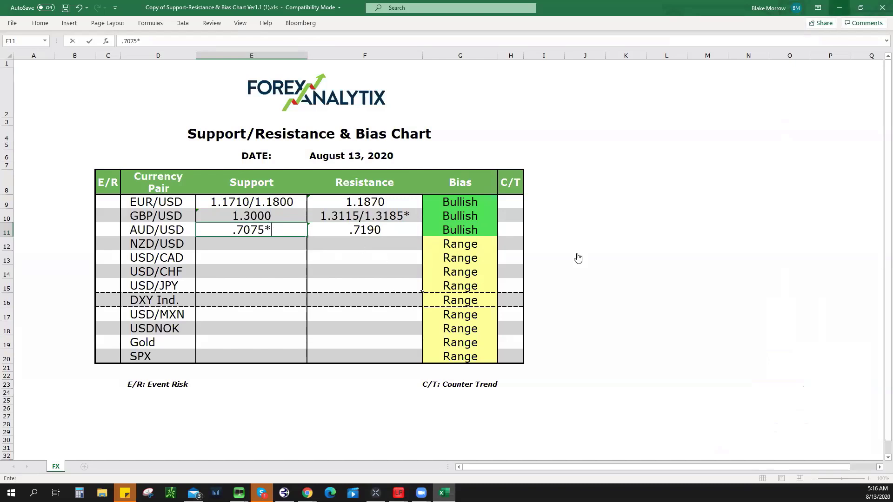
key("alt+Tab")
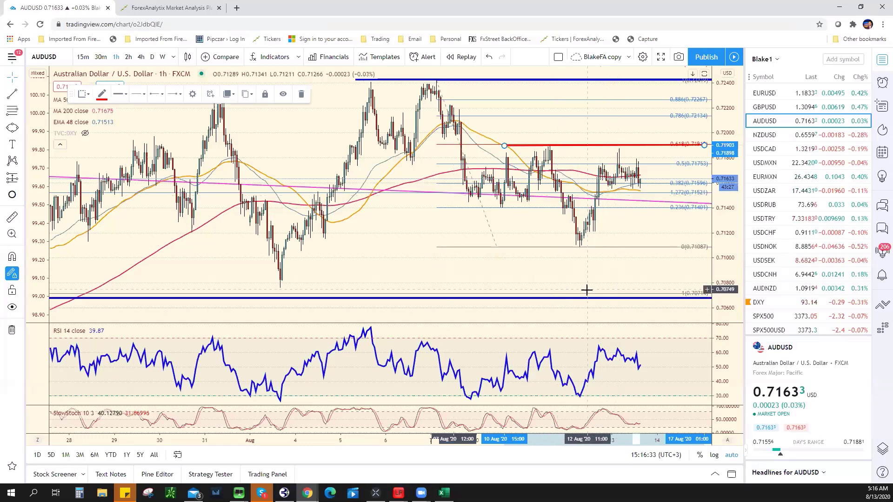
Step: Draw a rising trend line on AUDUSD from the late-July low to the recent lows
scroll(462, 229, "down", 2)
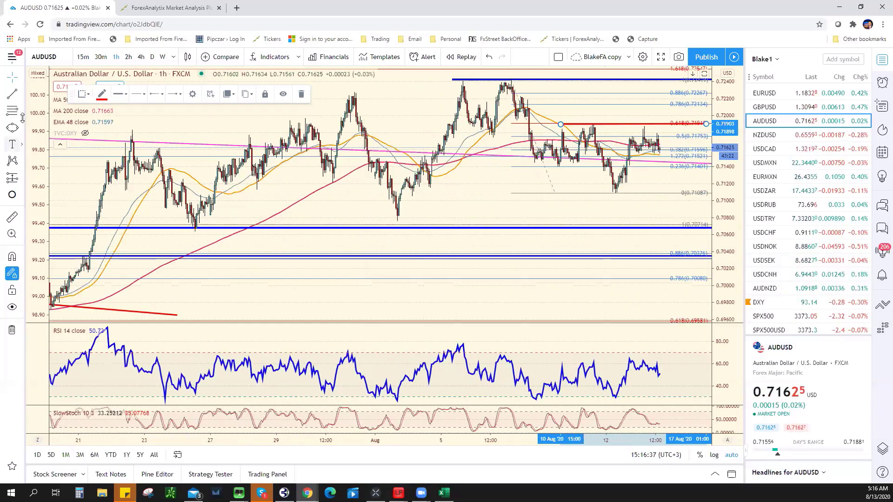
left_click(195, 232)
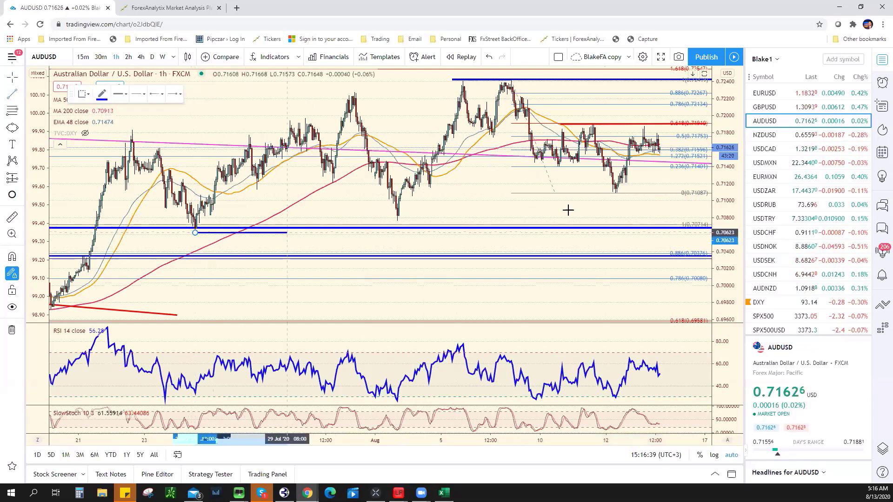
left_click(671, 204)
left_click(681, 191)
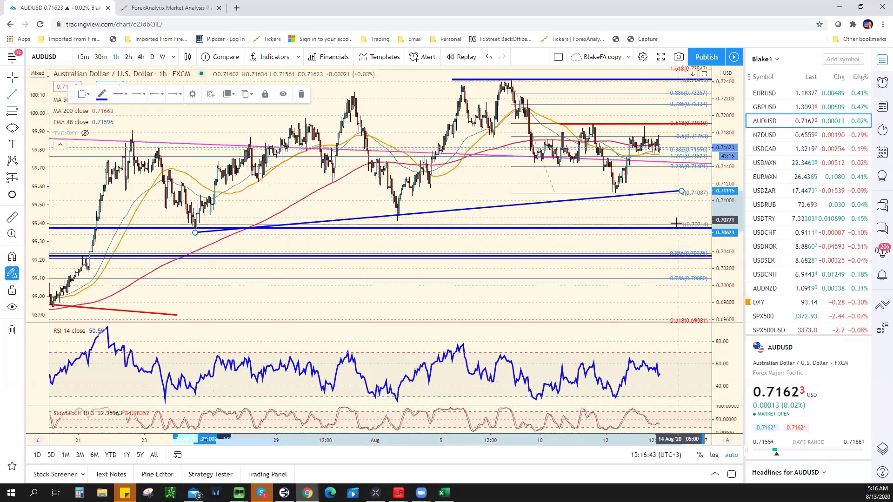
Step: Change the blue horizontal line near 0.707 to a dashed style
scroll(639, 225, "down", 3)
scroll(615, 197, "down", 2)
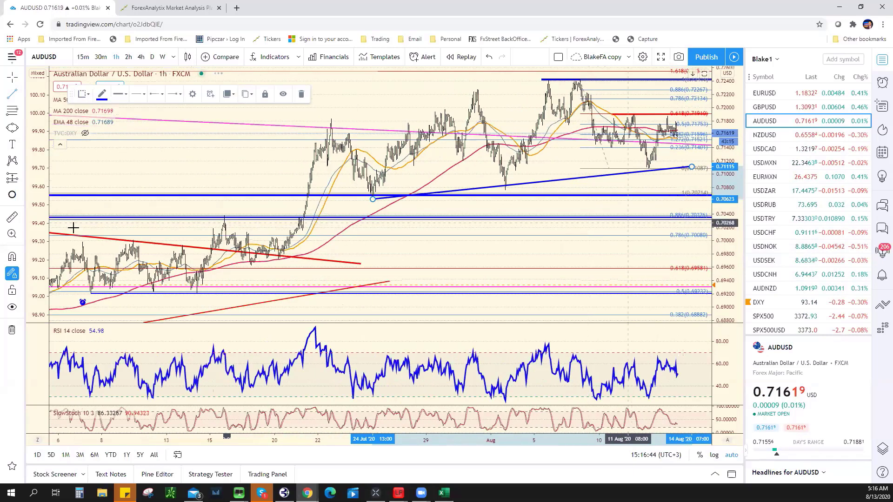
scroll(156, 211, "down", 3)
scroll(295, 209, "down", 2)
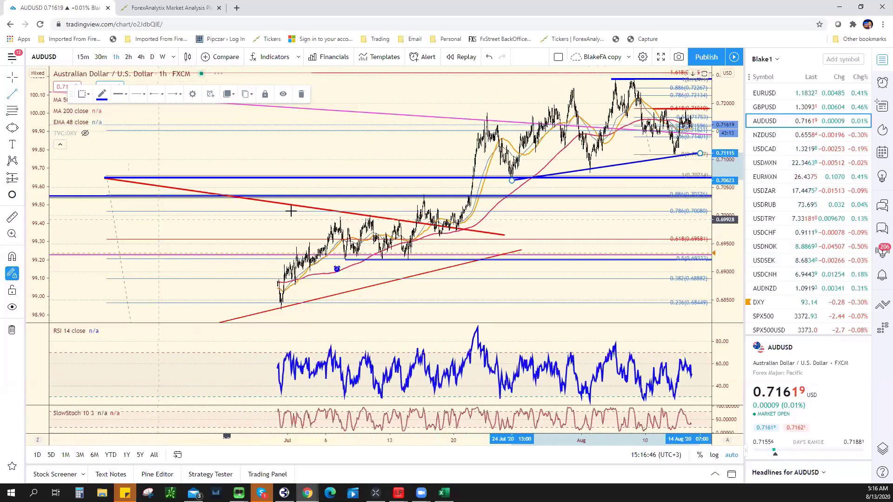
scroll(288, 140, "down", 2)
scroll(294, 140, "down", 2)
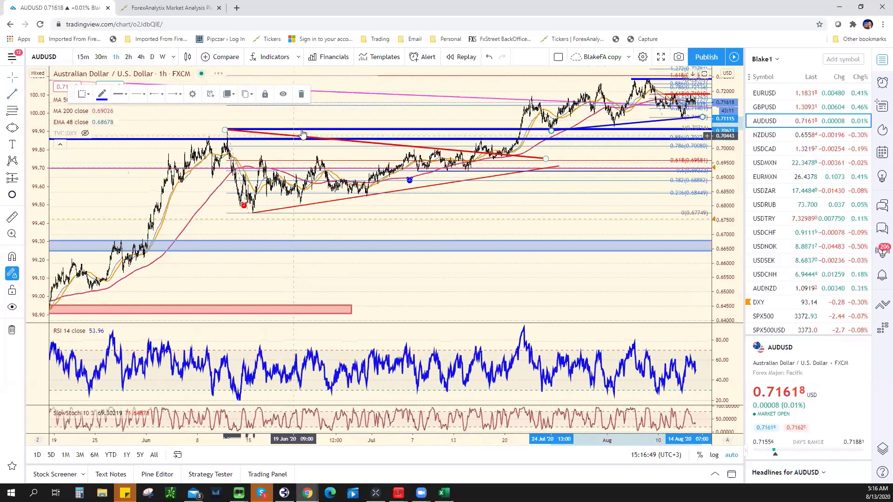
left_click(298, 132)
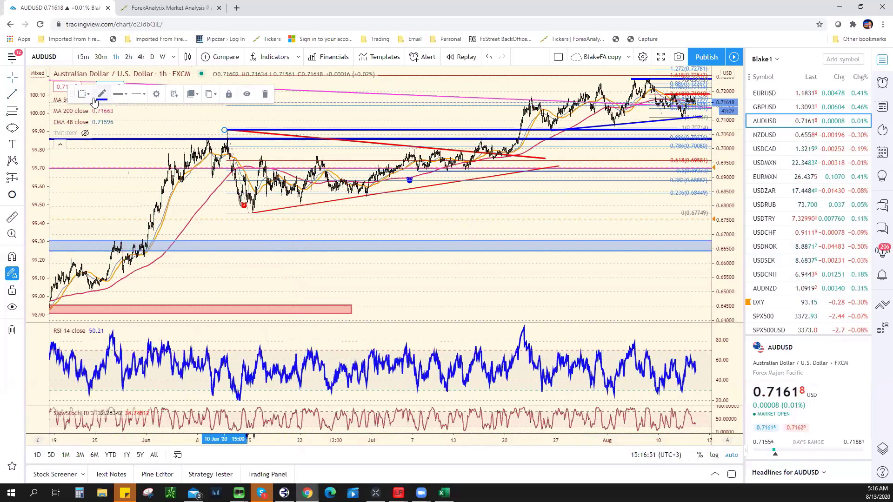
left_click(120, 95)
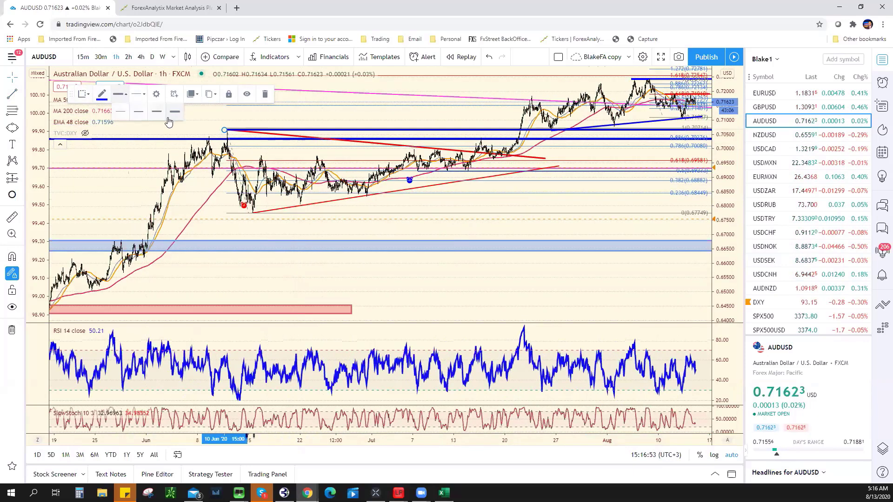
left_click(138, 95)
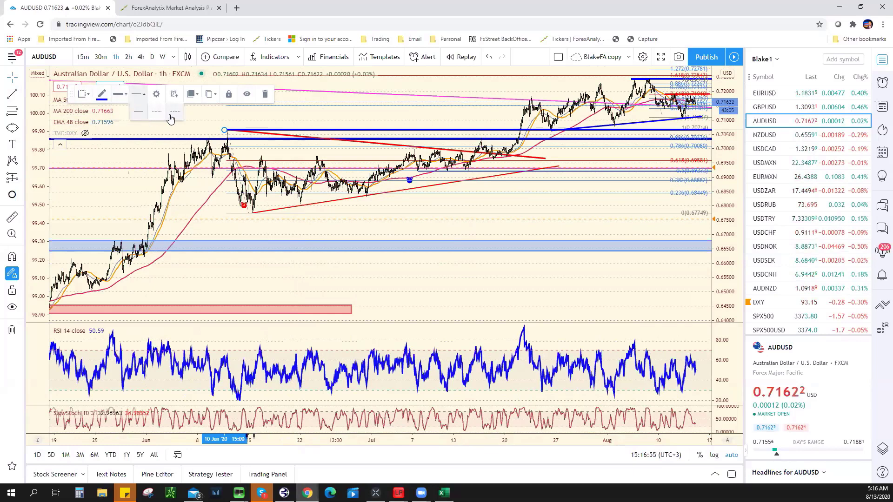
left_click(173, 113)
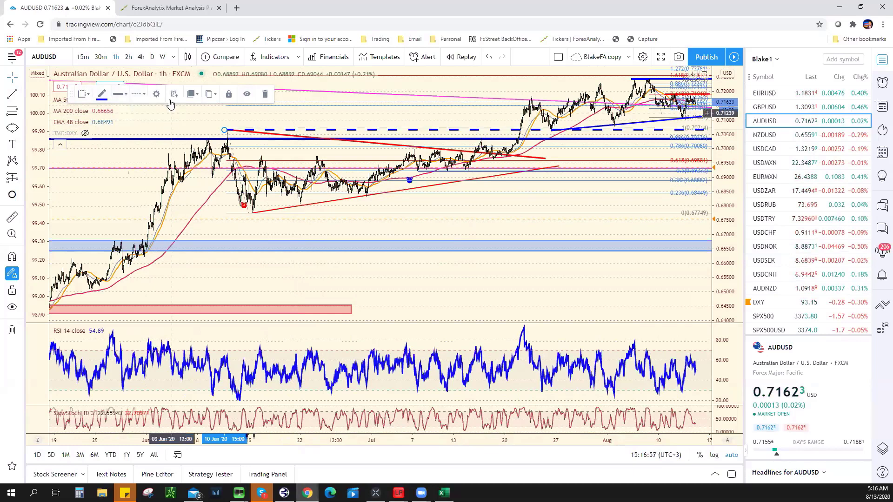
left_click(139, 94)
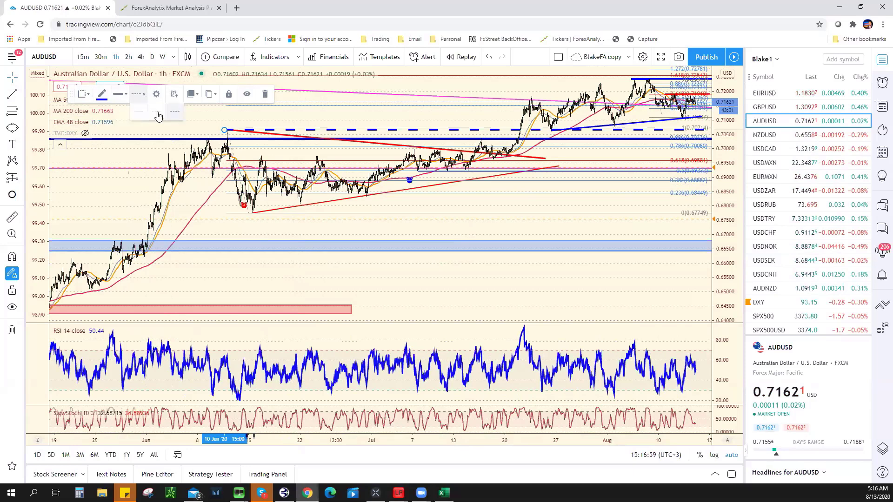
left_click(156, 111)
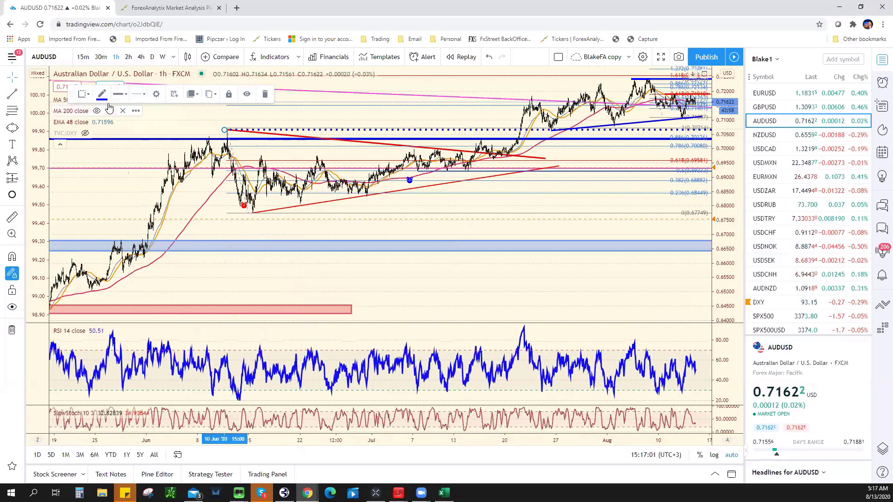
left_click(139, 94)
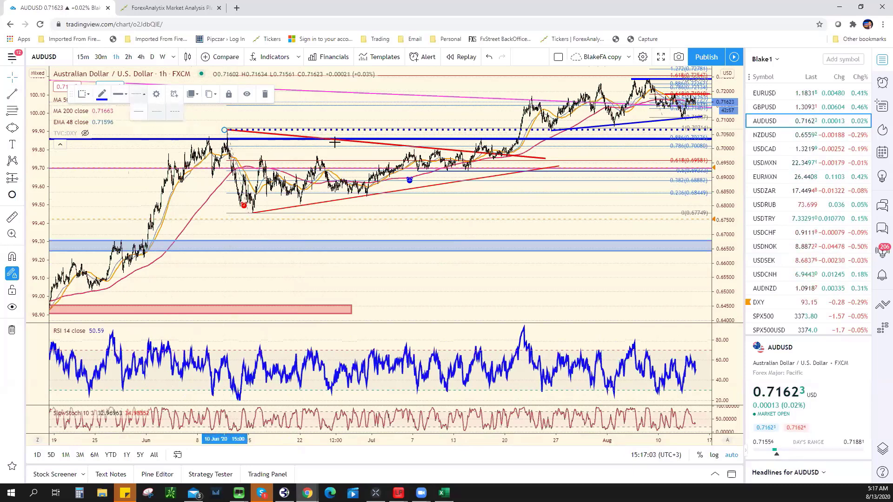
left_click(157, 112)
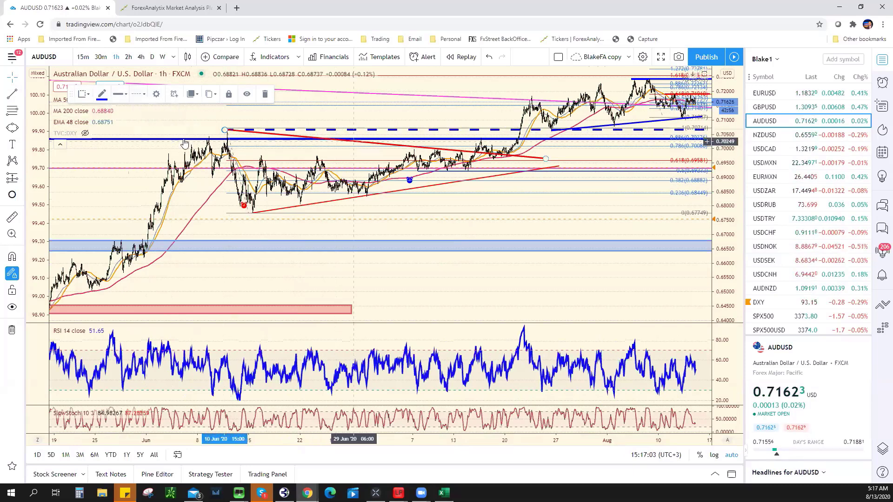
Step: Zoom back in, select the blue rising trendline, then move on to NZDUSD
right_click(445, 112)
key("Escape")
scroll(416, 161, "up", 3)
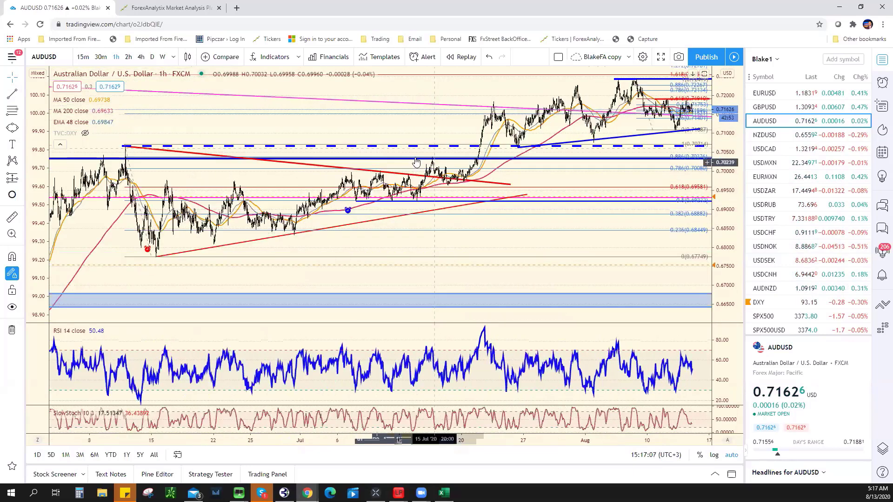
scroll(416, 162, "up", 5)
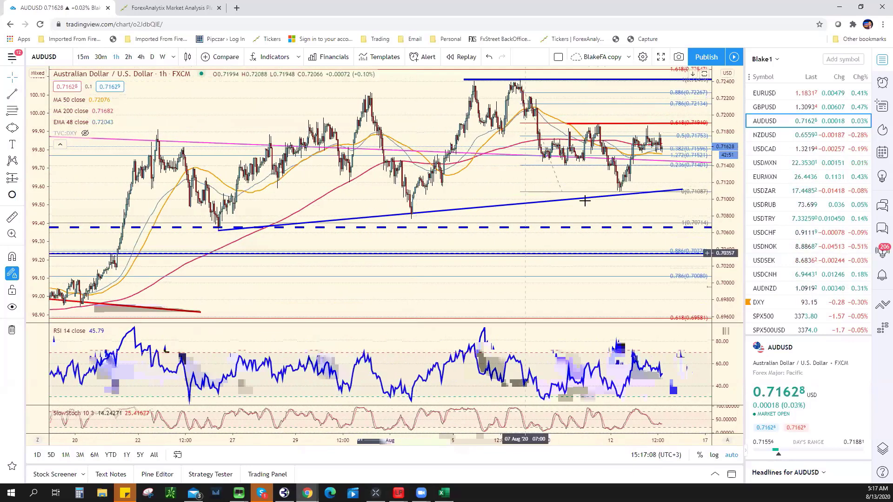
left_click(568, 200)
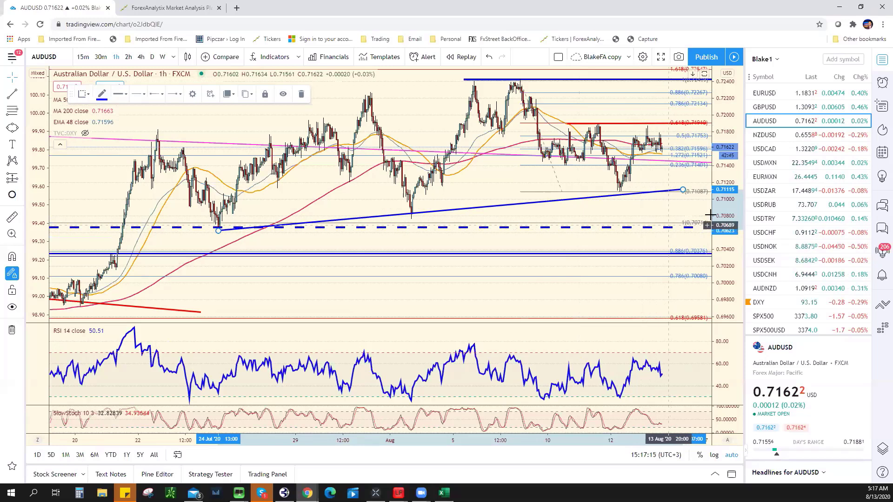
key("Down")
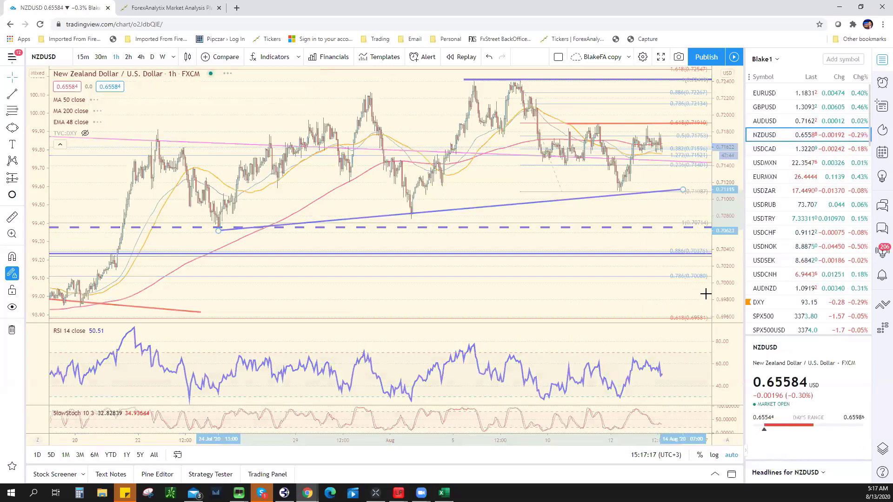
key("alt+Tab")
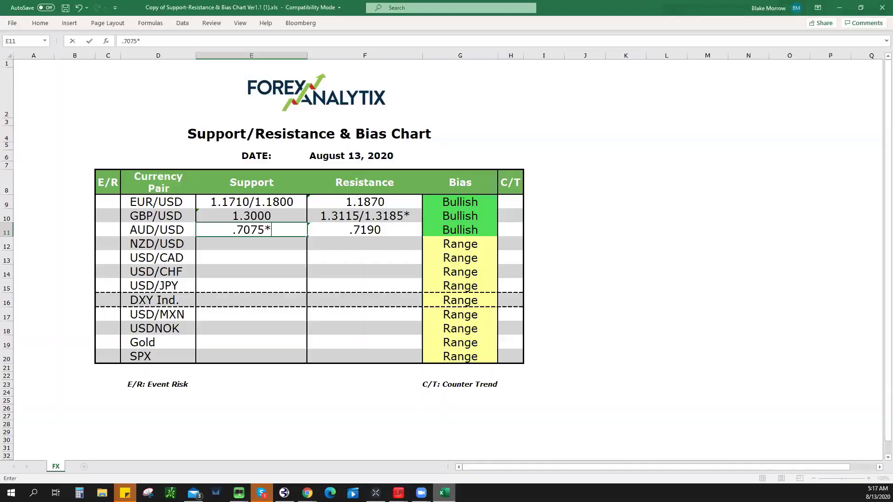
key("alt+Tab")
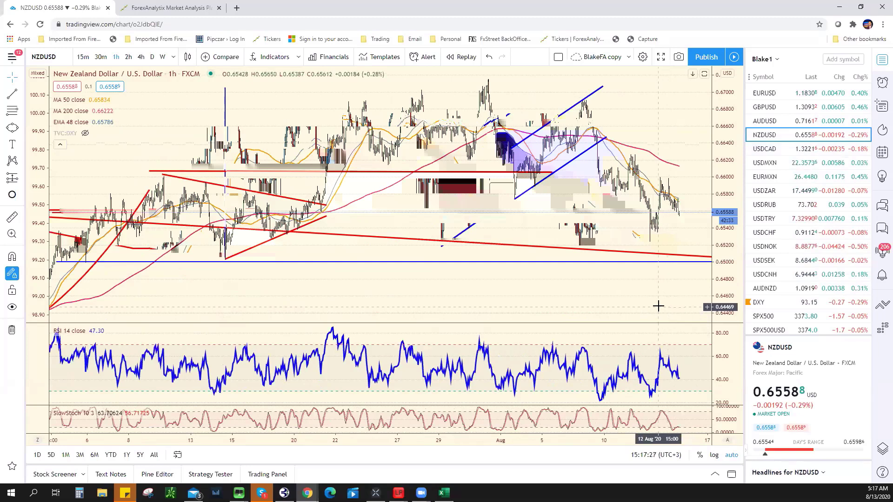
Step: Zoom the NZDUSD chart out and back in to review it, then return to Excel
scroll(625, 255, "down", 5)
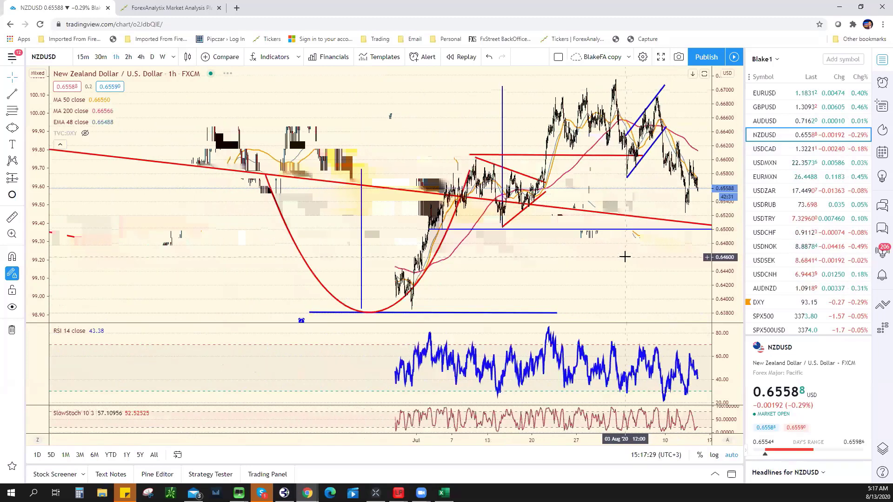
scroll(677, 175, "up", 3)
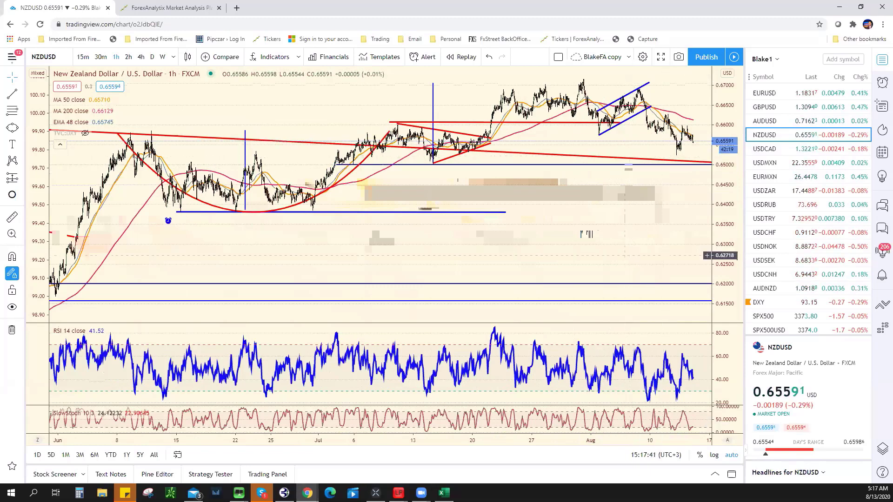
key("alt+Tab")
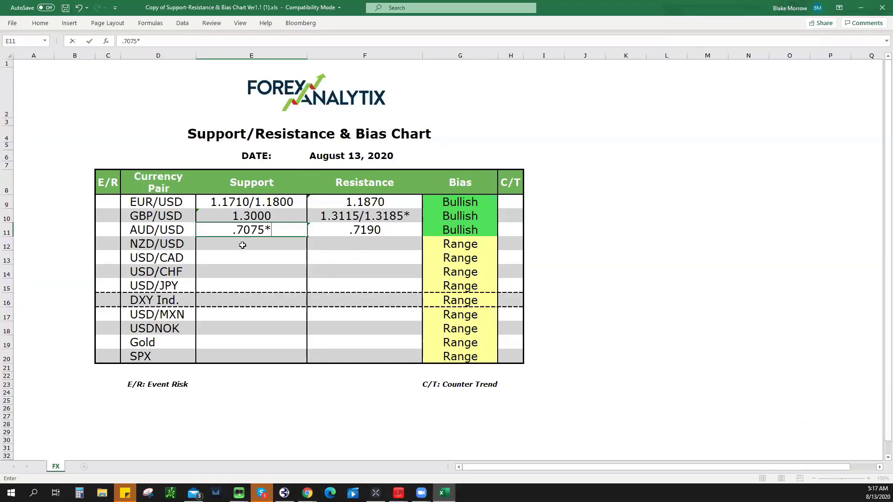
Step: Enter .6500 as NZD/USD support in E12 and recheck the NZDUSD chart
left_click(242, 245)
type(".6500")
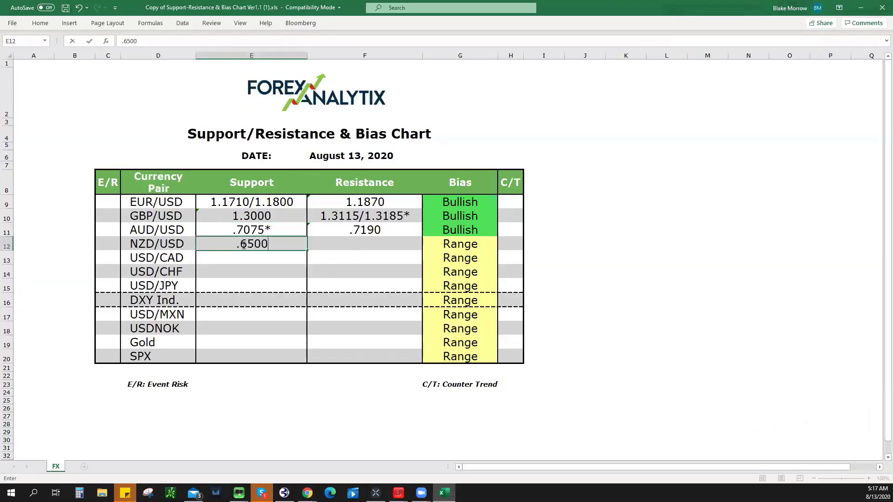
key("alt+Tab")
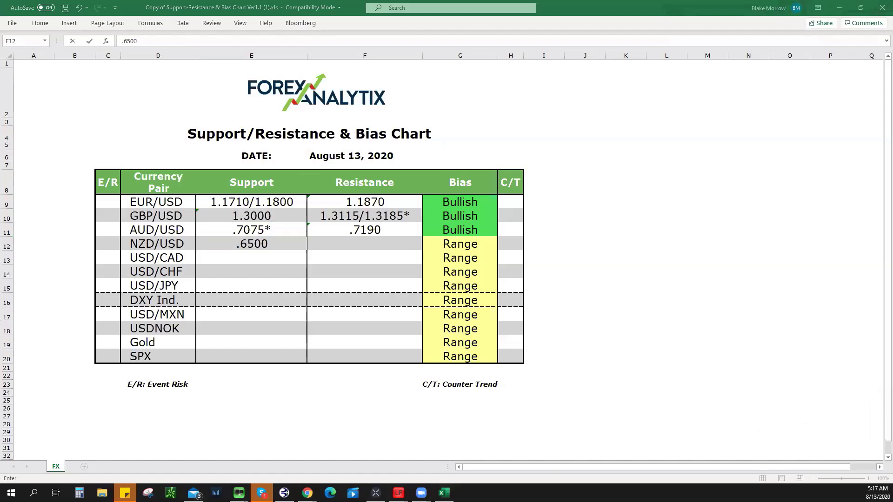
key("alt+Tab")
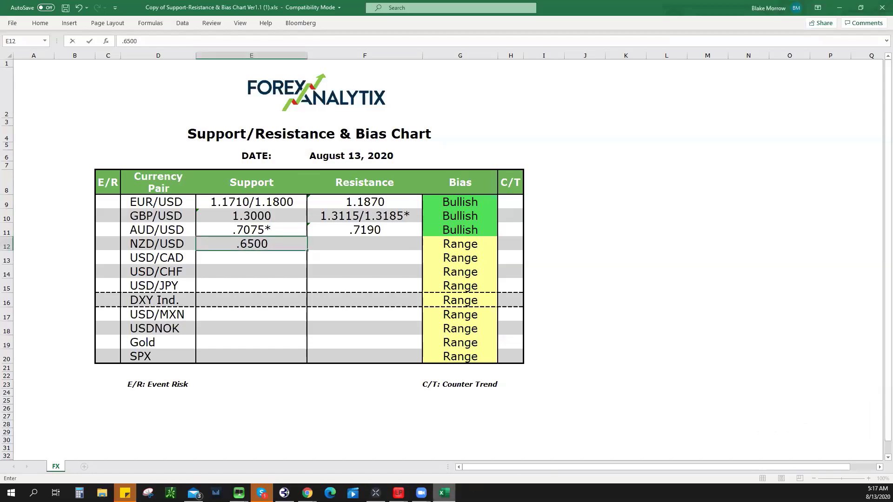
key("alt+Tab")
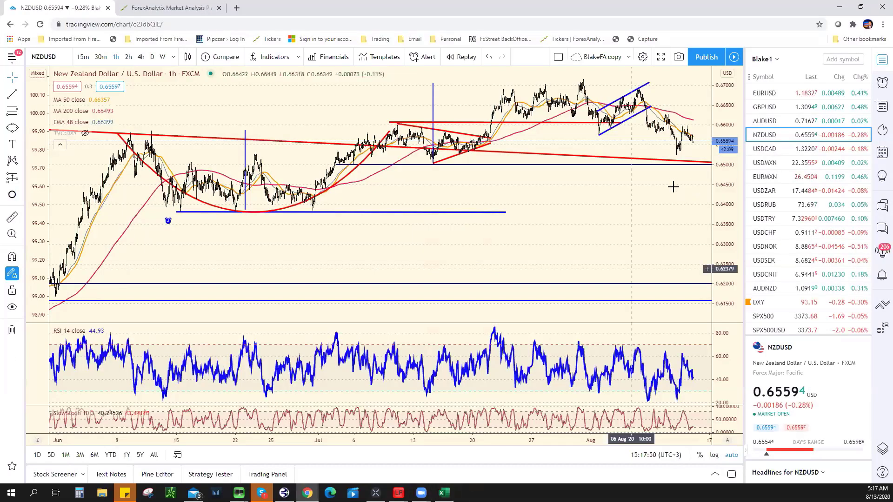
scroll(575, 251, "up", 6)
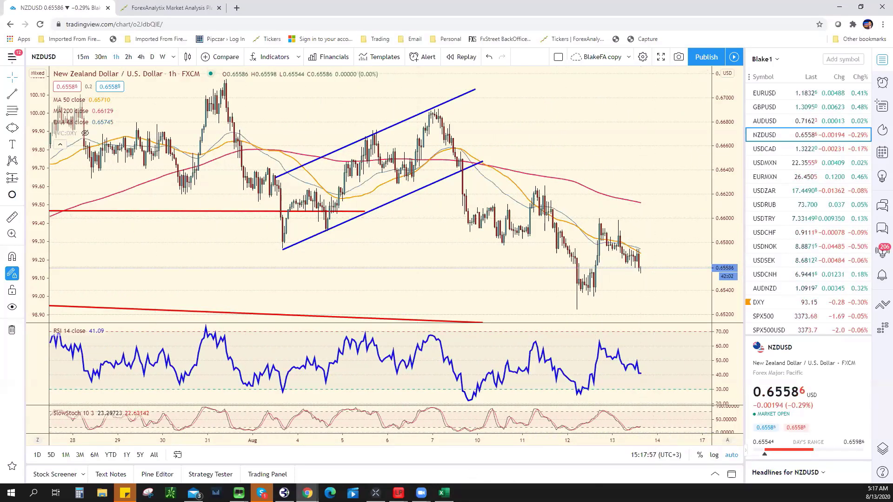
Step: Enter .6600 as NZD/USD resistance and set the bias to Range instead of Bullish
key("alt+Tab")
left_click(368, 248)
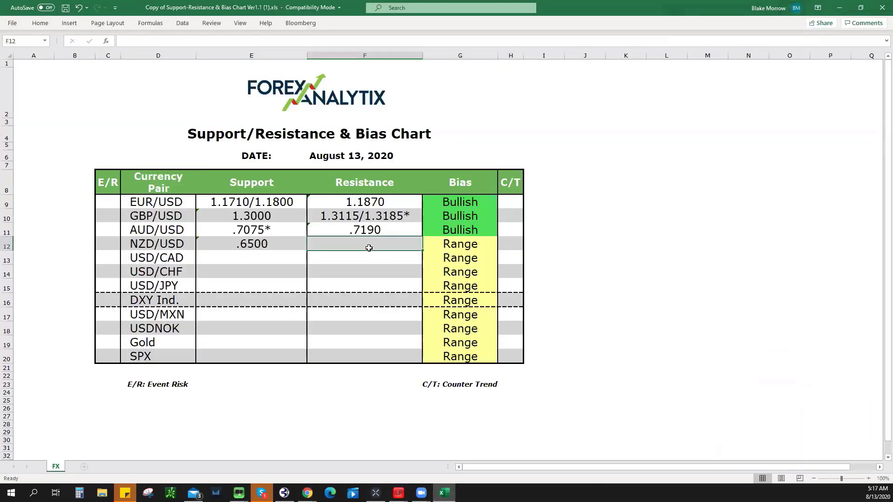
type(".6600")
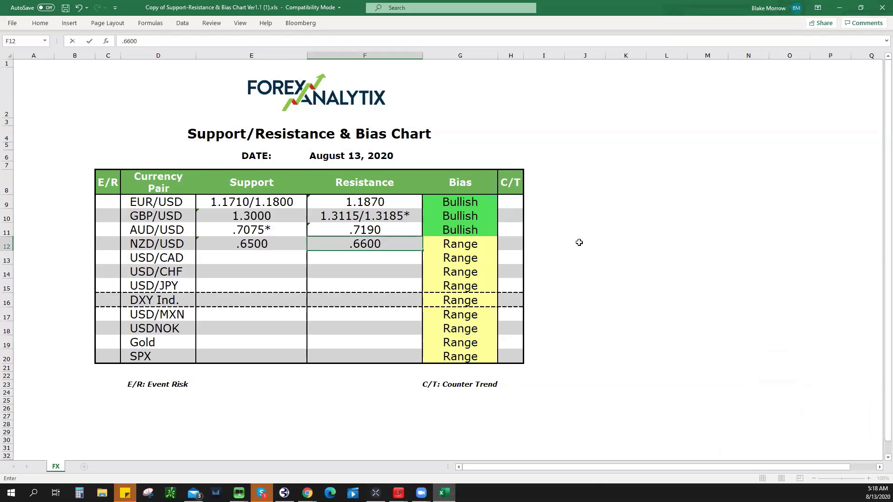
left_click(472, 245)
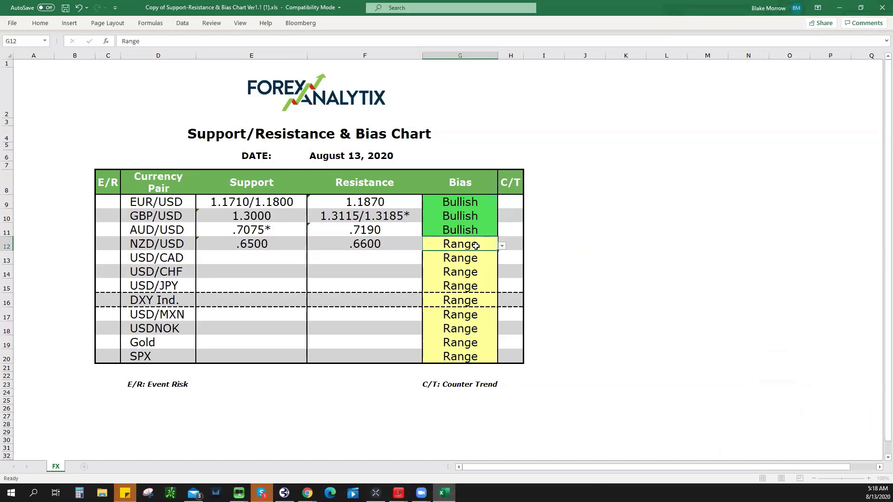
left_click(502, 246)
left_click(498, 255)
left_click(500, 244)
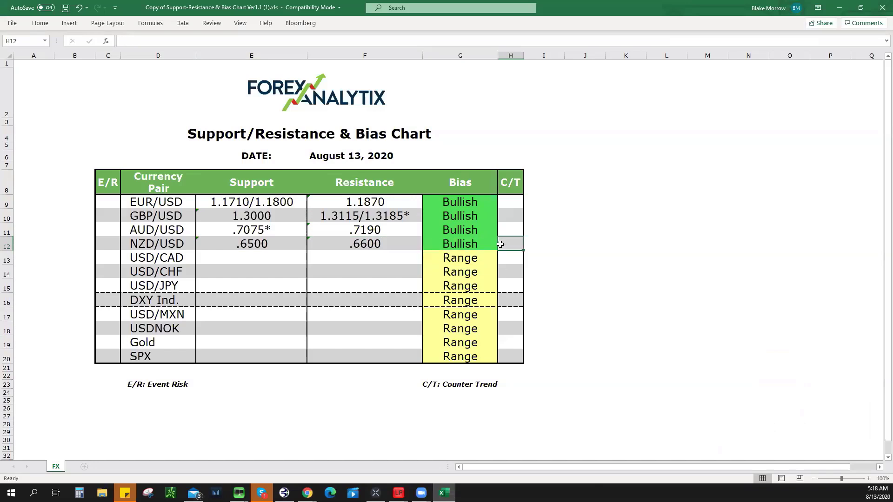
left_click(494, 246)
left_click(502, 246)
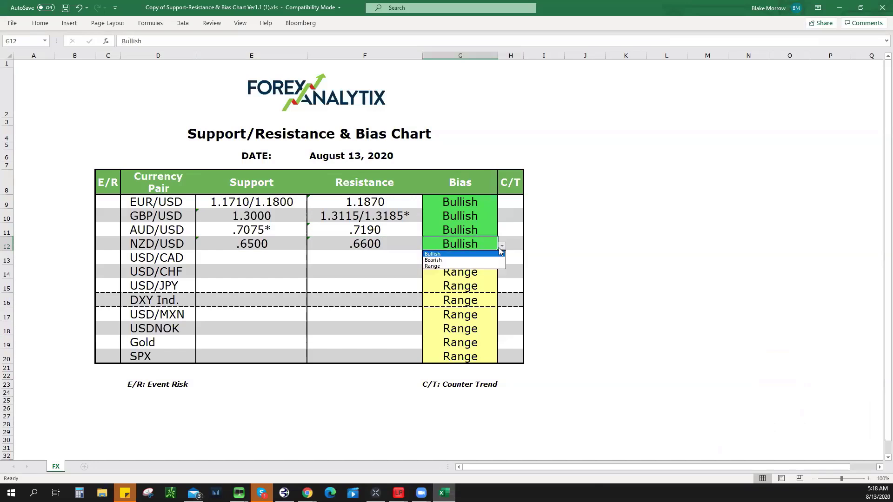
left_click(485, 266)
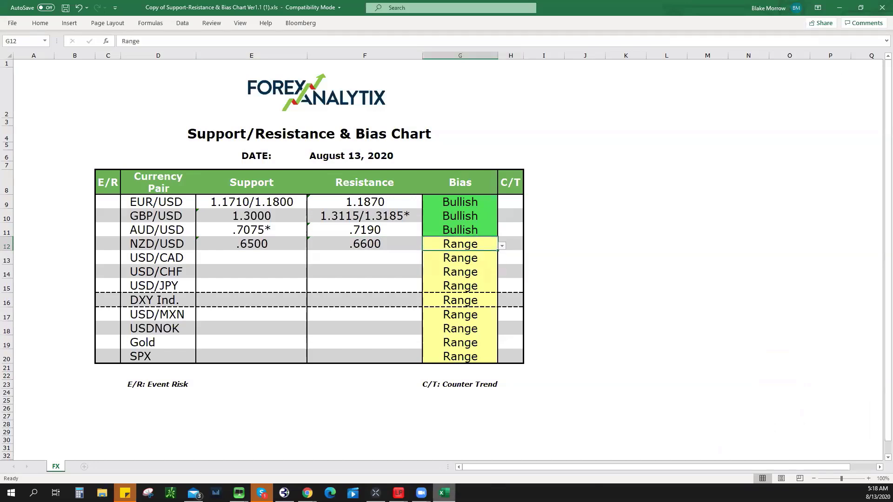
key("alt+Tab")
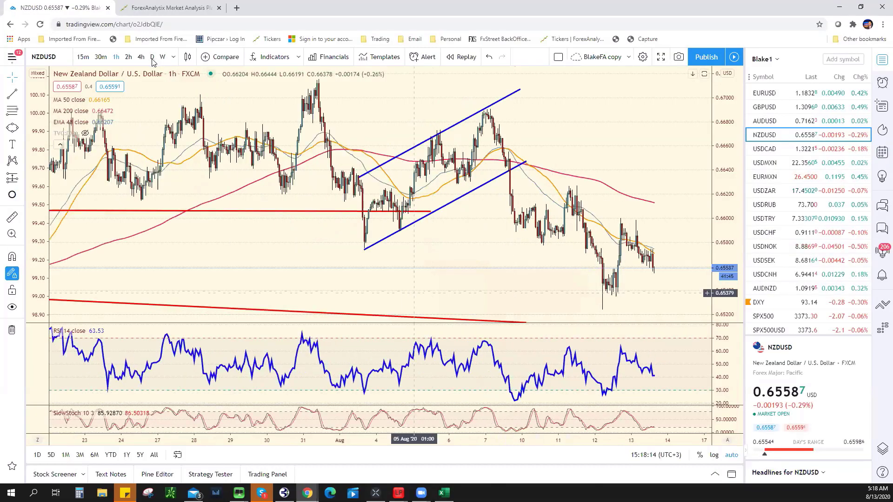
Step: Switch NZDUSD to daily candles, zoom in and extend the red trend line further right
left_click(152, 57)
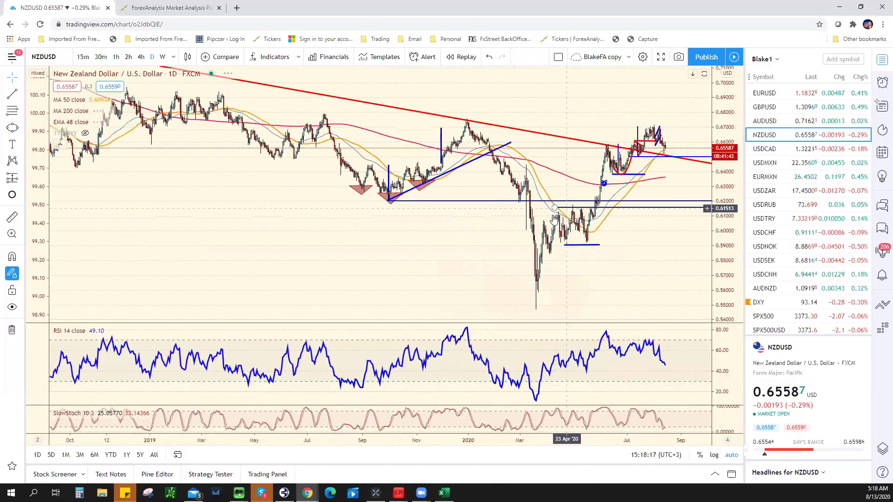
scroll(555, 220, "up", 8)
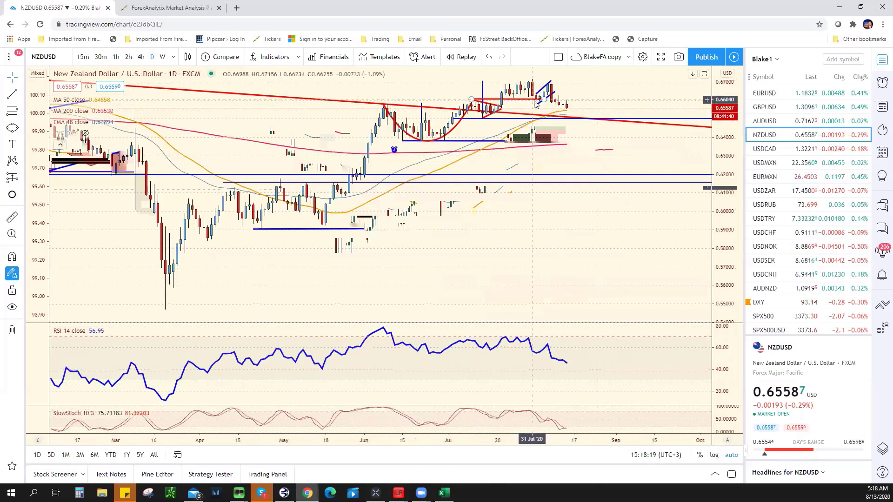
left_click_drag(540, 99, 589, 98)
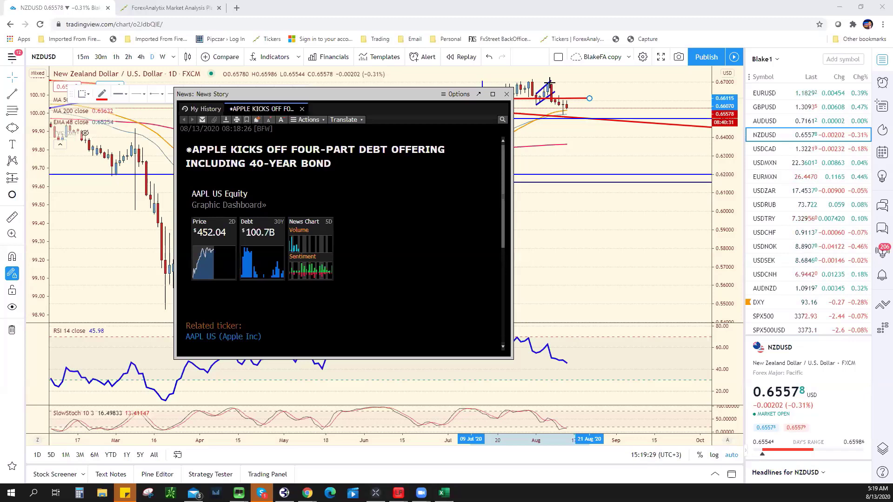
Step: Close the Bloomberg story about Apple's debt offering covering the chart
left_click(623, 387)
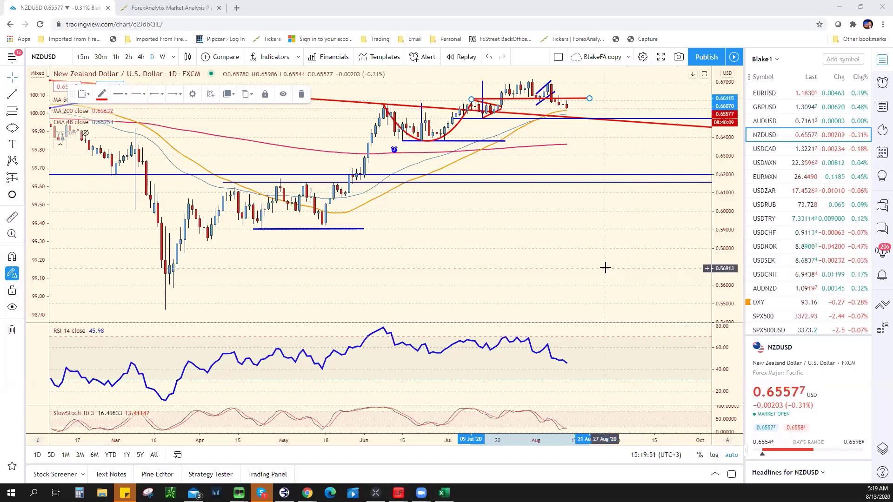
Step: Zoom the NZDUSD daily chart in and out to review its trendlines and levels
scroll(605, 263, "up", 1)
scroll(598, 267, "up", 1)
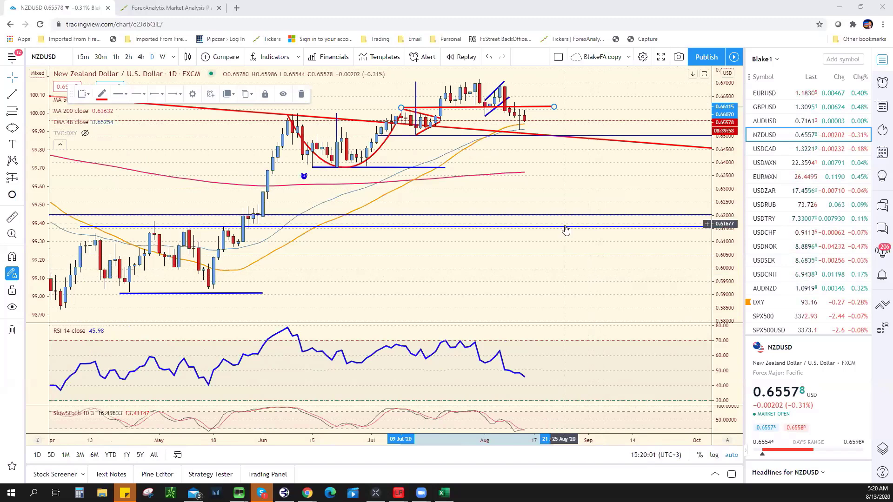
scroll(567, 231, "down", 3)
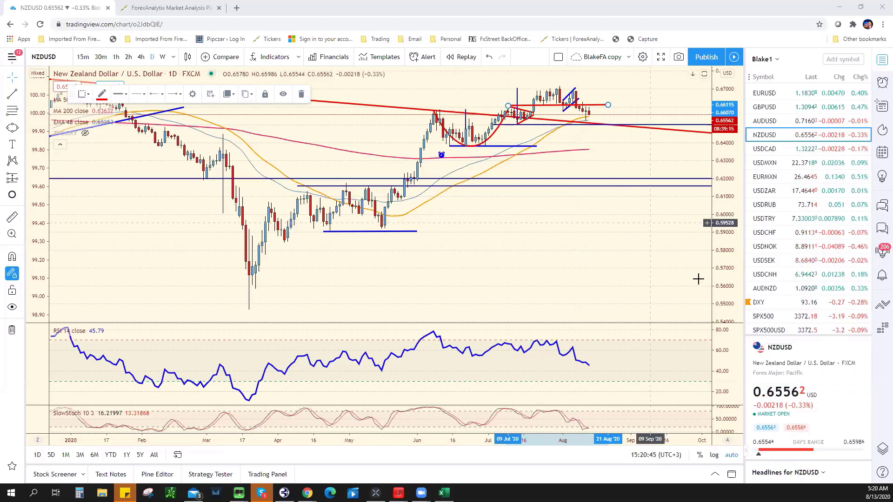
Step: Bring up USDCAD from the watchlist, review its daily chart, and change it to 15-minute candles
left_click(790, 149)
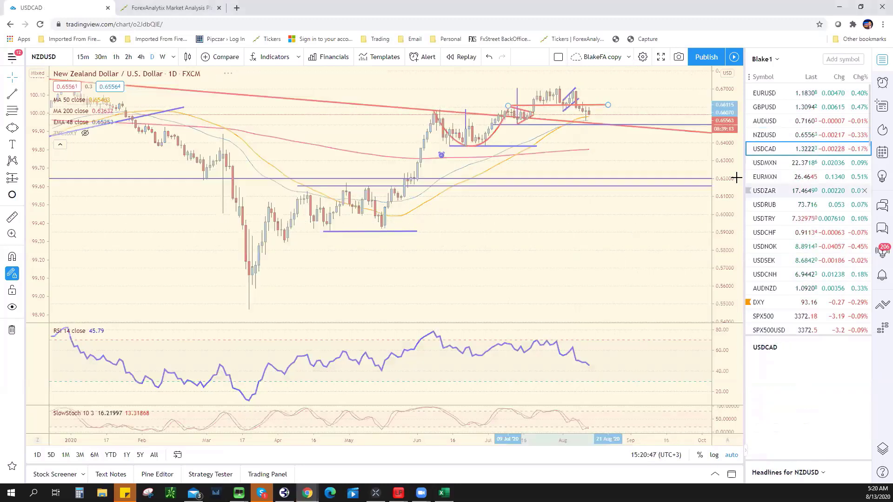
scroll(512, 298, "up", 4)
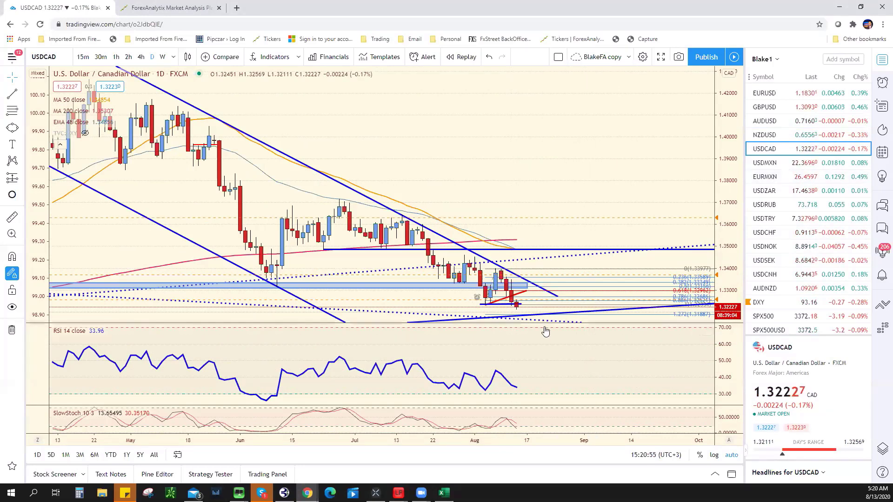
scroll(550, 326, "down", 3)
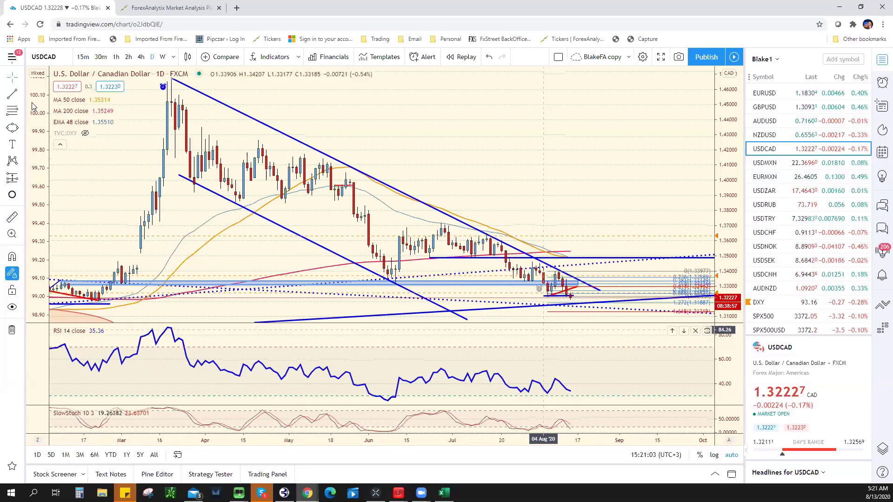
left_click(83, 56)
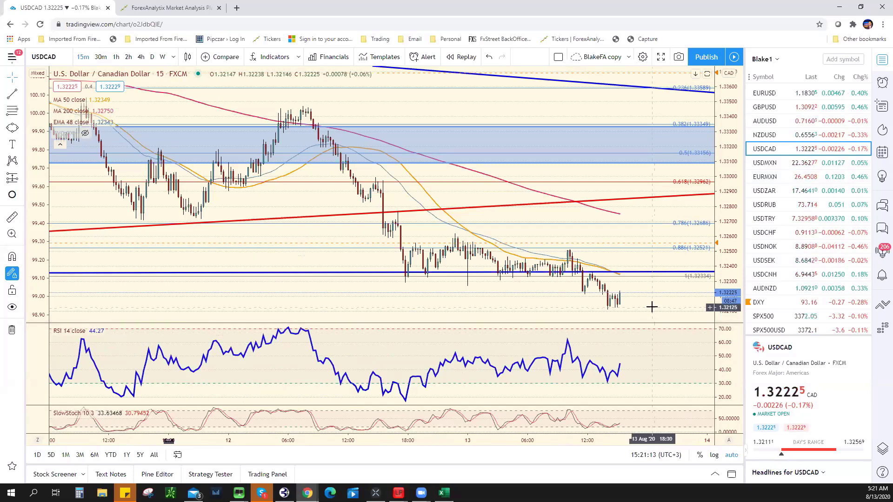
Step: Draw two falling blue trend lines forming a wedge, one below recent lows, one from the August 12 high
scroll(652, 310, "down", 5)
scroll(652, 308, "up", 2)
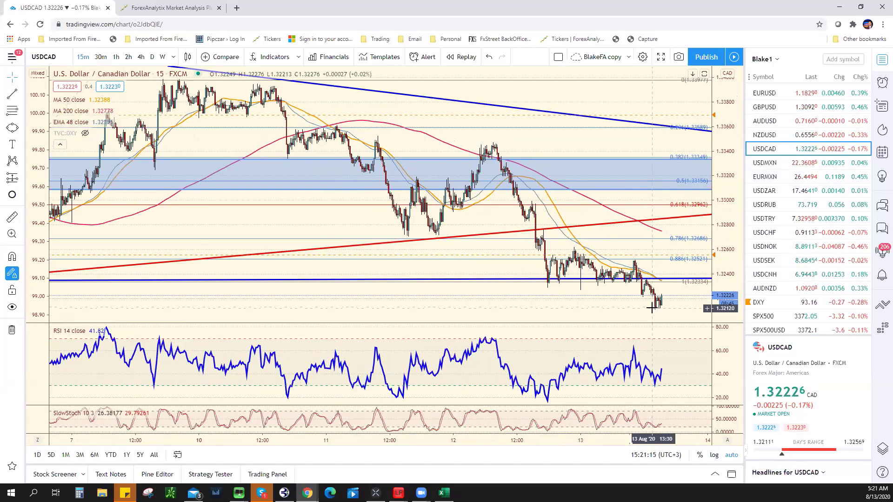
scroll(552, 330, "up", 2)
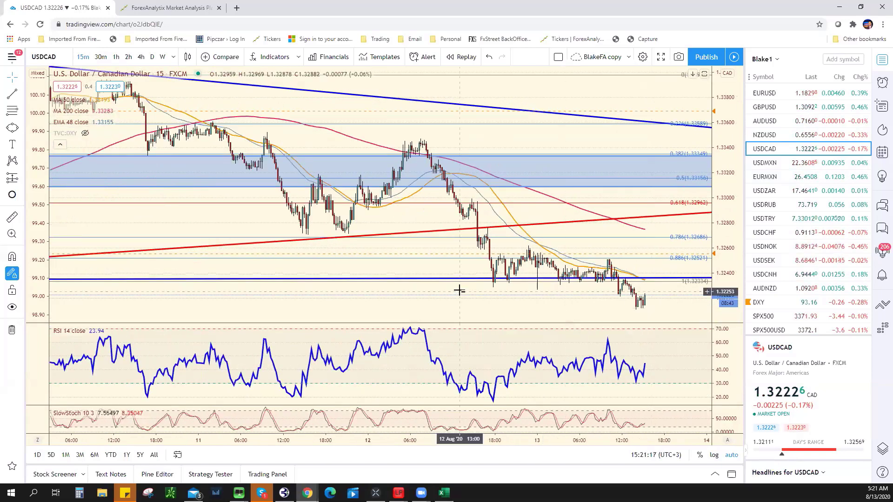
scroll(467, 298, "down", 2)
scroll(477, 303, "up", 3)
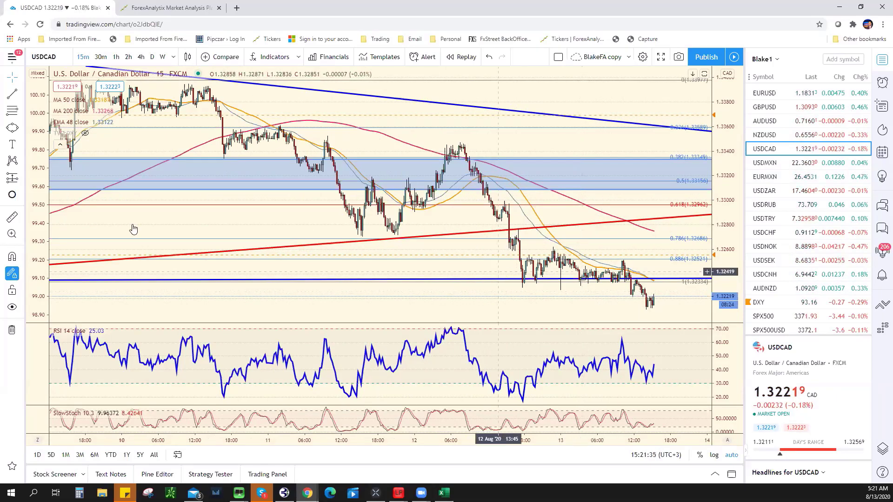
left_click(12, 94)
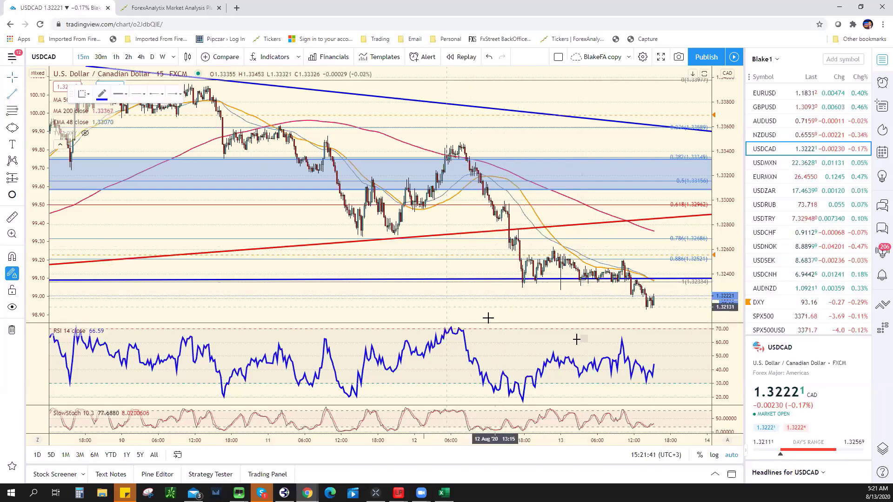
scroll(512, 305, "down", 3)
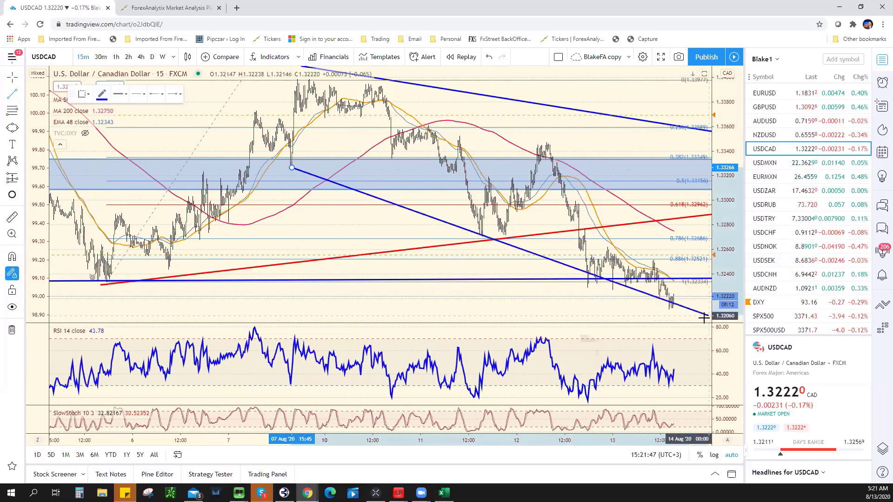
left_click(690, 317)
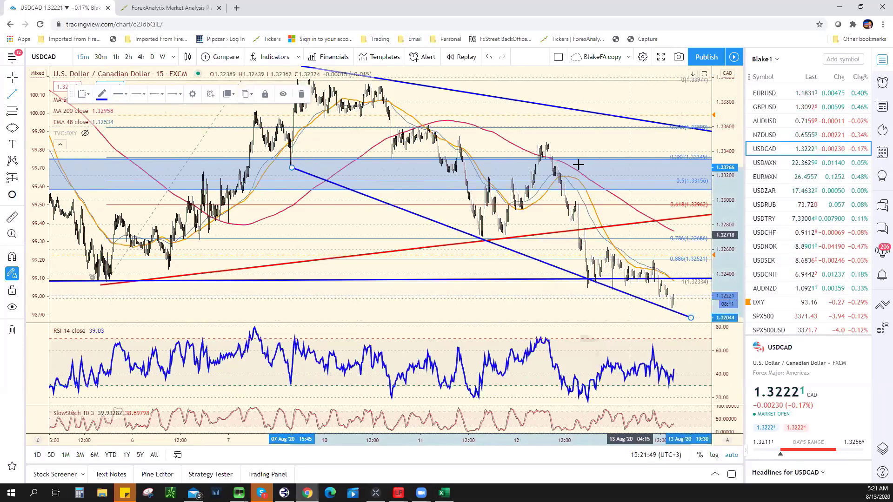
left_click(548, 142)
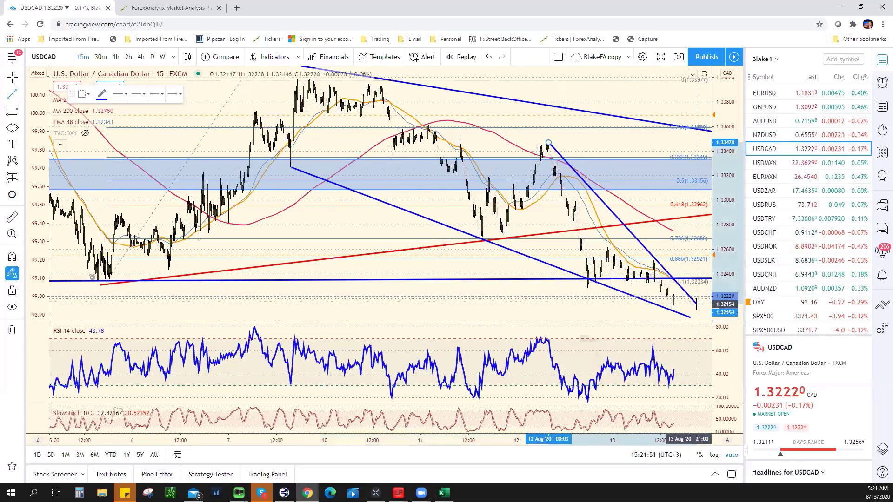
left_click(697, 305)
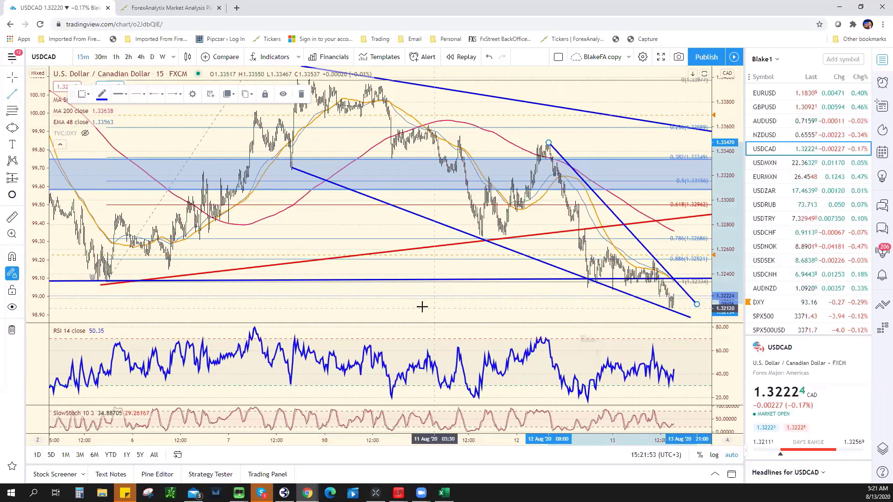
Step: Reposition the left end of the horizontal support line
scroll(368, 310, "right", 2)
scroll(367, 311, "down", 2)
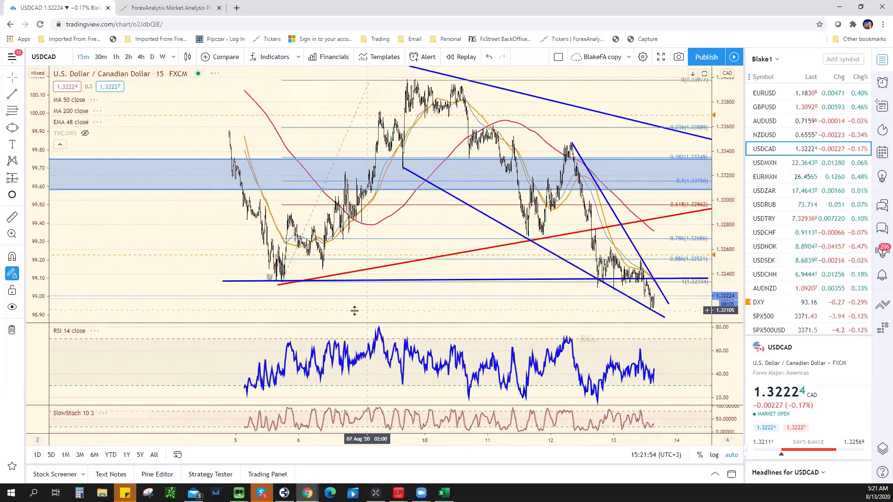
scroll(160, 278, "up", 2)
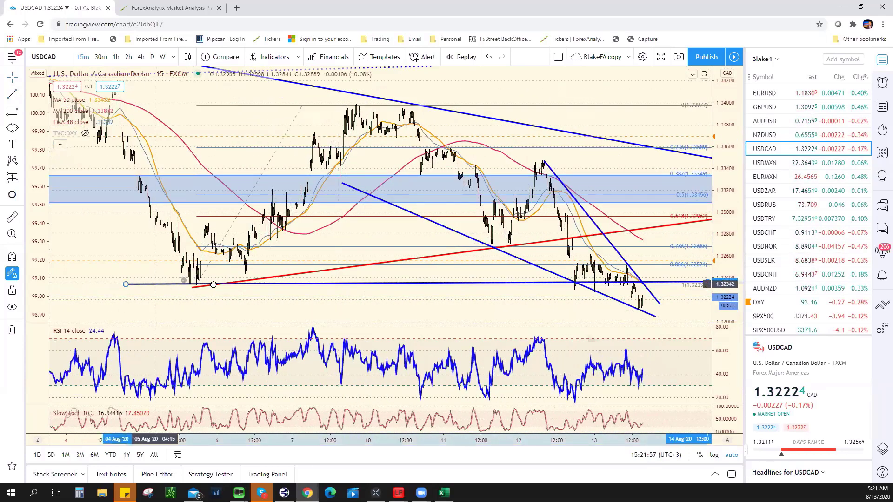
left_click_drag(213, 284, 273, 283)
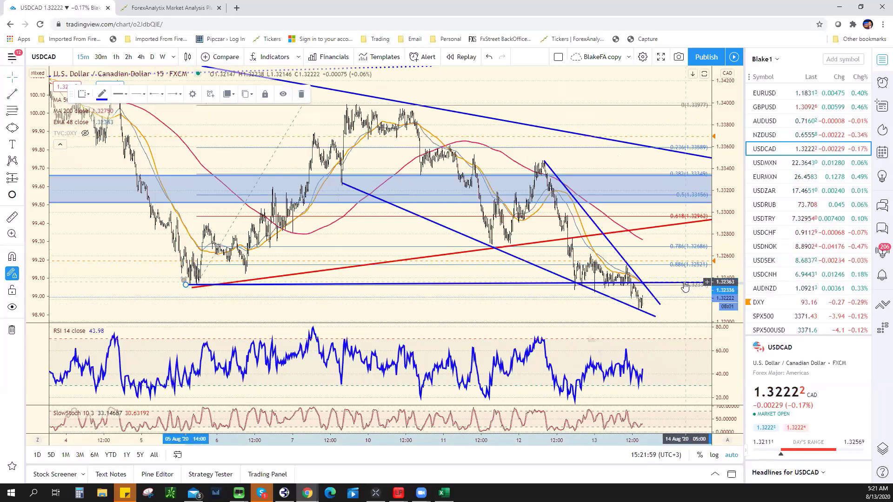
Step: Draw a blue upward arrow projecting a rise from about 1.3238 toward the red line
left_click(22, 97)
left_click(86, 244)
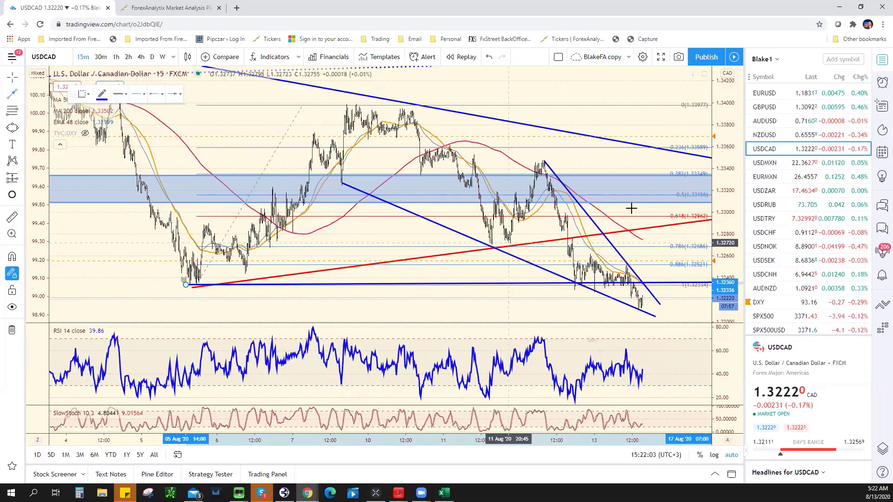
left_click_drag(648, 278, 671, 228)
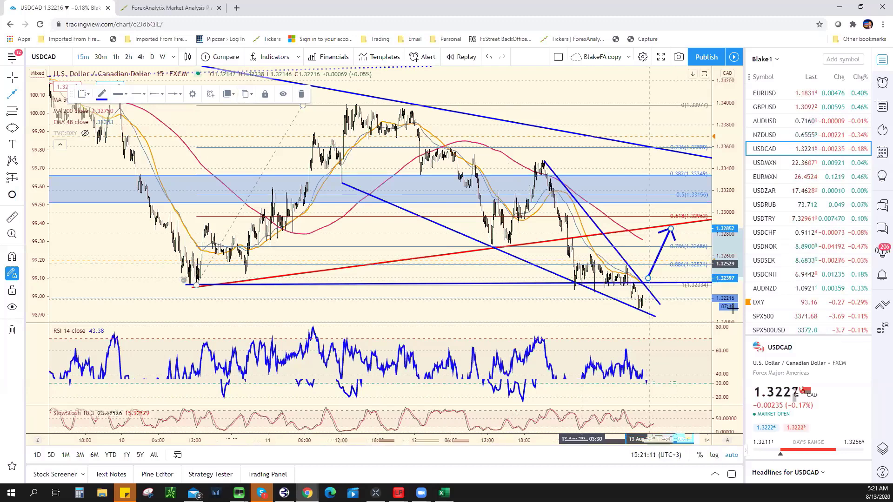
Step: Enter 1.3250 as the USD/CAD resistance in the Excel sheet, then return to the chart
key("alt+Tab")
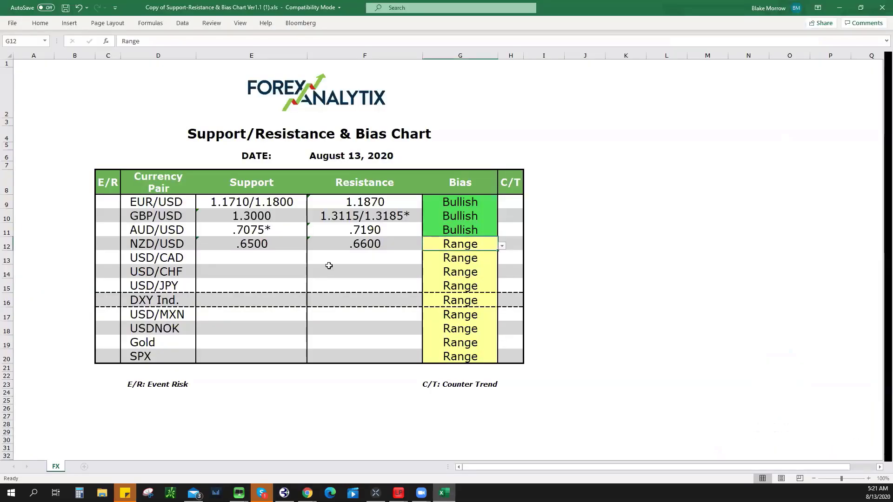
left_click(361, 259)
type("1")
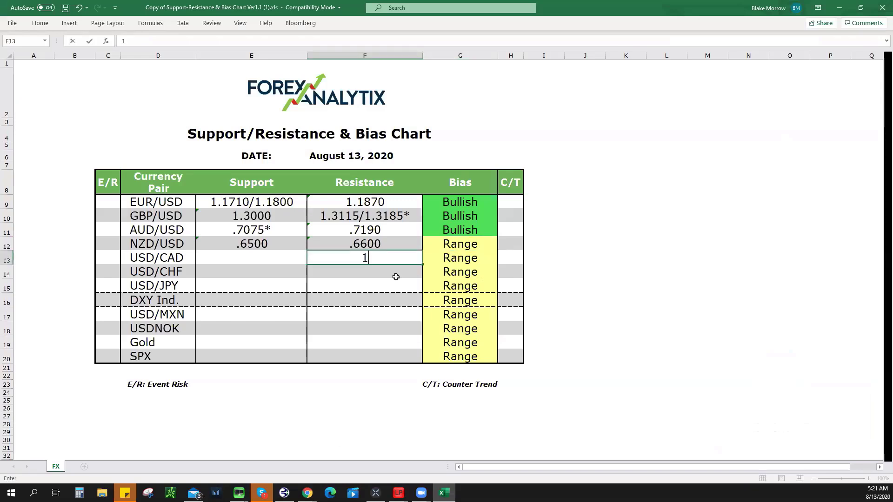
type(".3250")
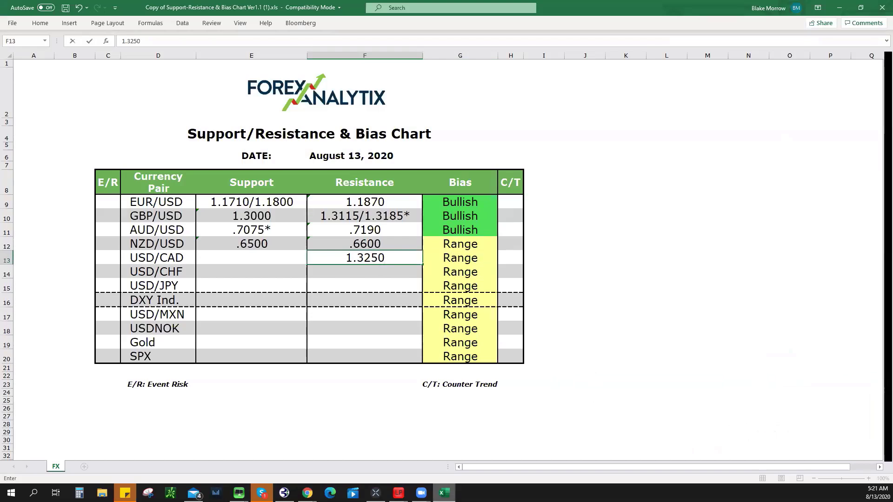
key("alt+Tab")
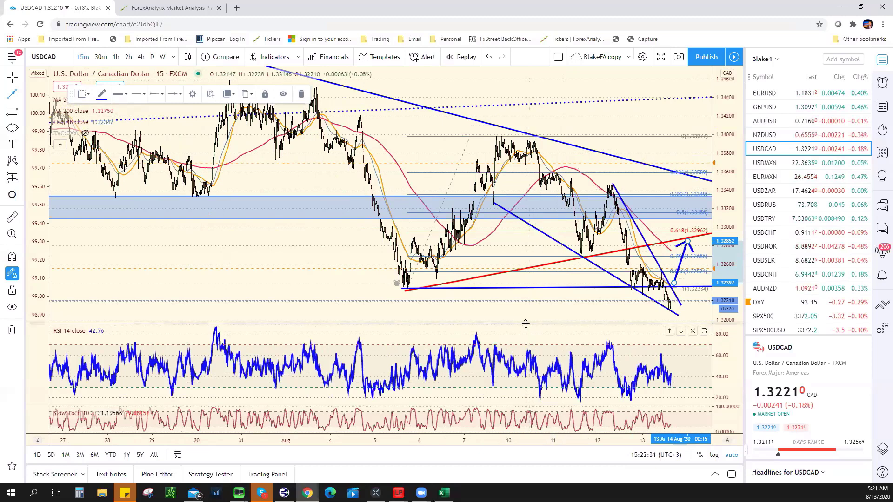
Step: Switch the USDCAD chart to weekly bars
scroll(528, 325, "up", 4)
scroll(526, 324, "up", 2)
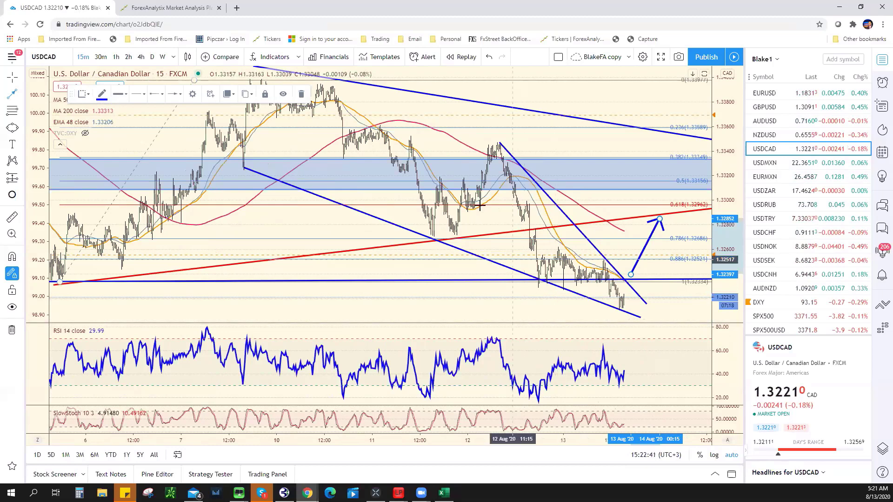
scroll(558, 307, "down", 1)
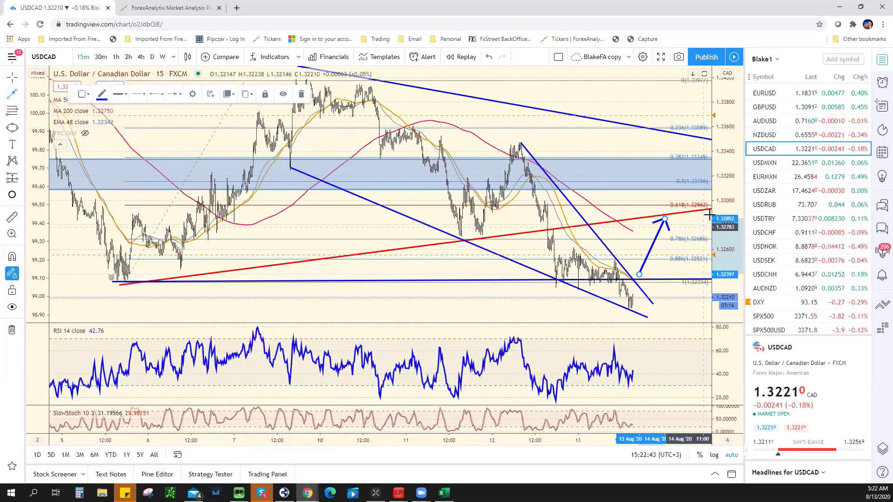
scroll(707, 215, "down", 3)
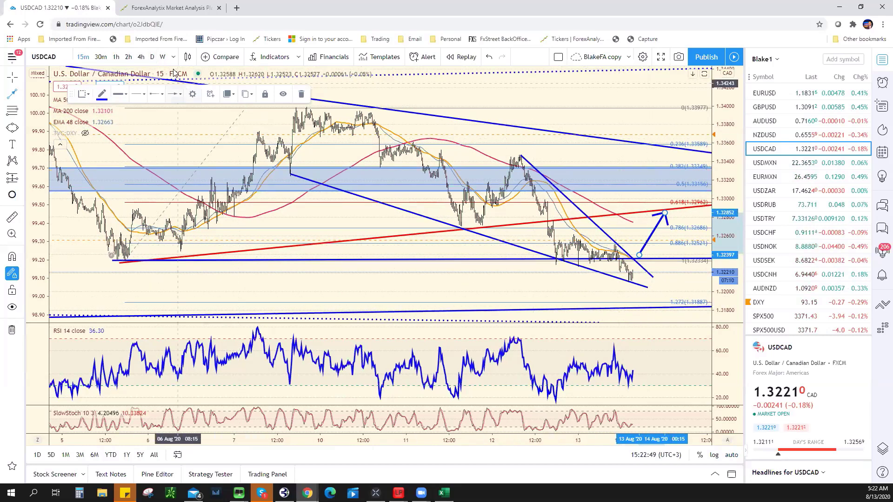
left_click(162, 56)
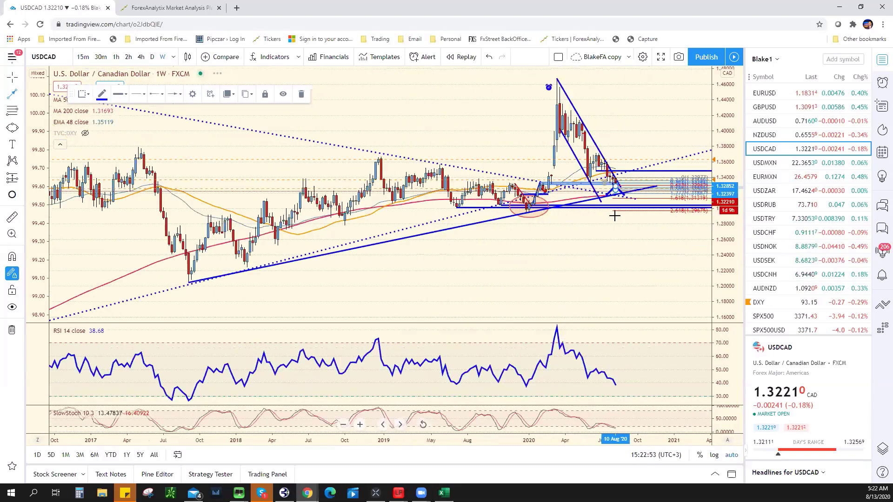
scroll(590, 176, "down", 2)
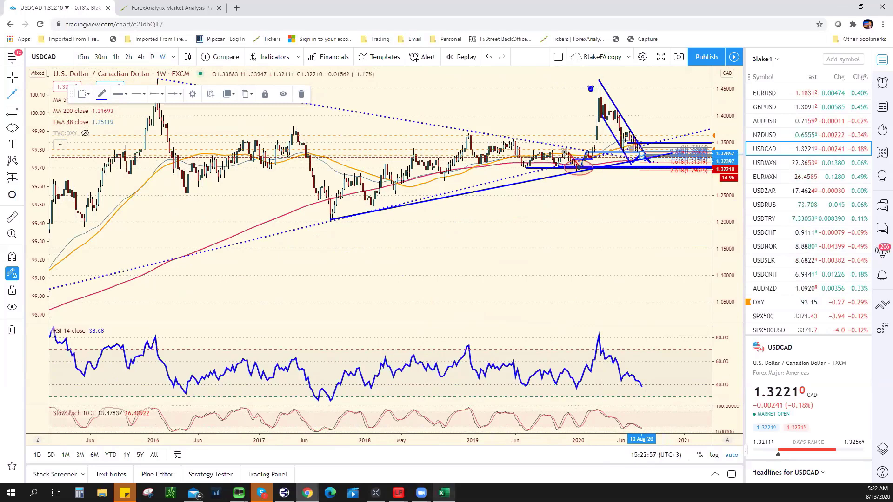
Step: Record 1.3180 as the USD/CAD support in Excel, then return to TradingView
key("alt+Tab")
left_click(287, 263)
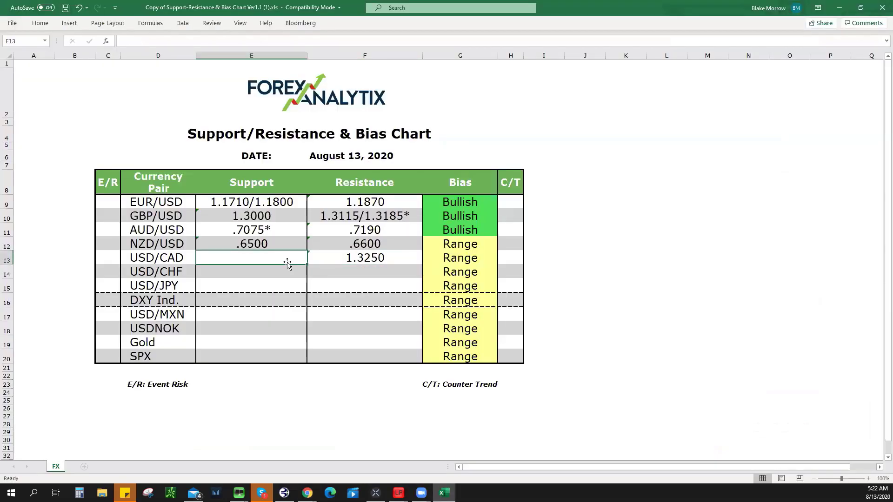
type("1.3180")
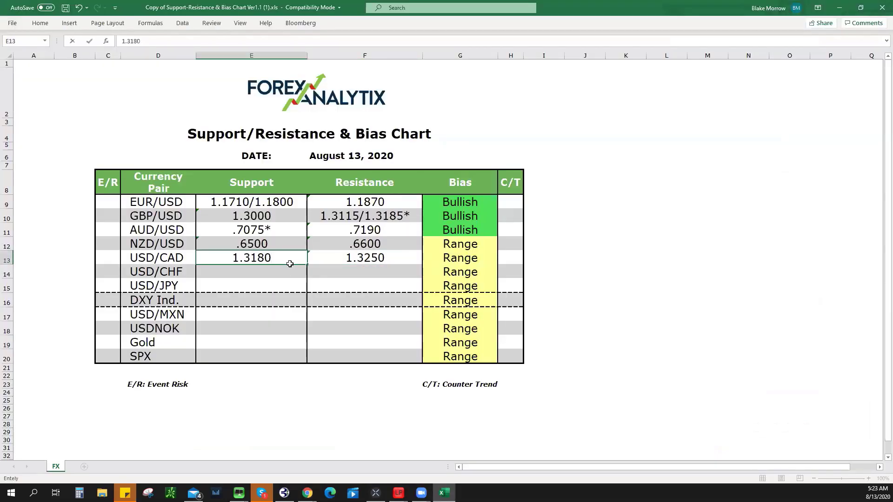
key("Return")
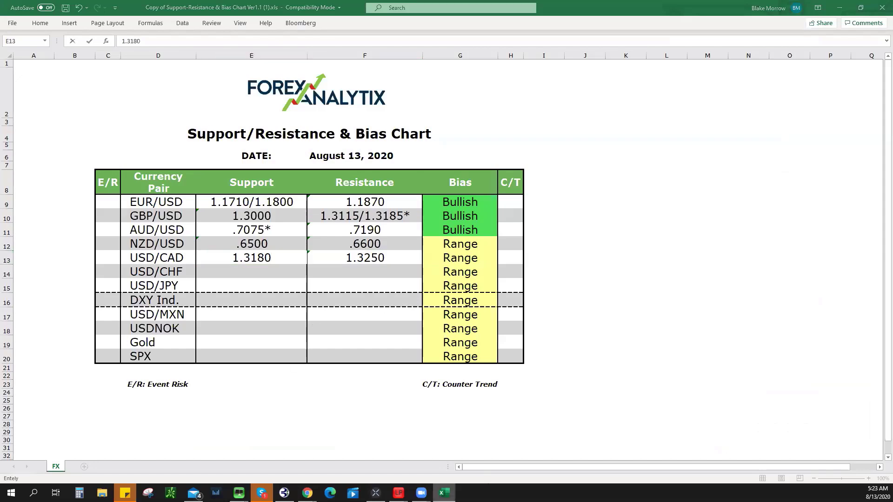
key("alt+Tab")
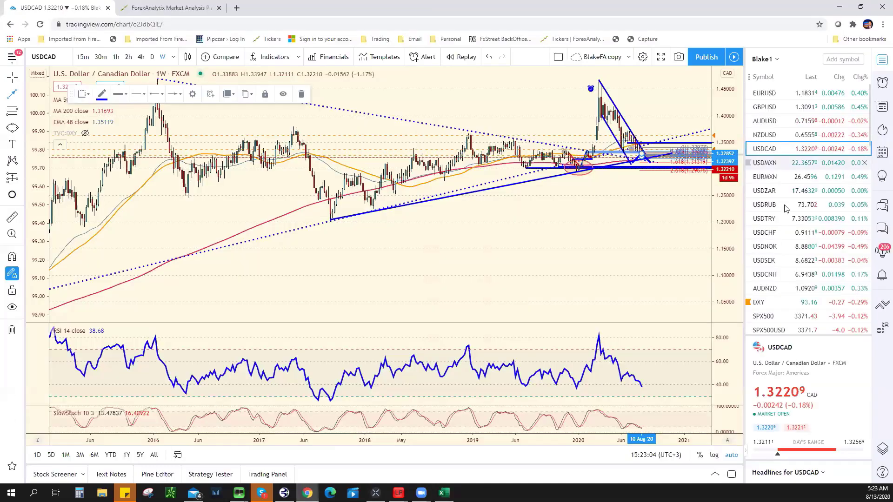
Step: Load the USDCHF chart on 4-hour candles, then bring the Excel bias sheet forward
left_click(771, 237)
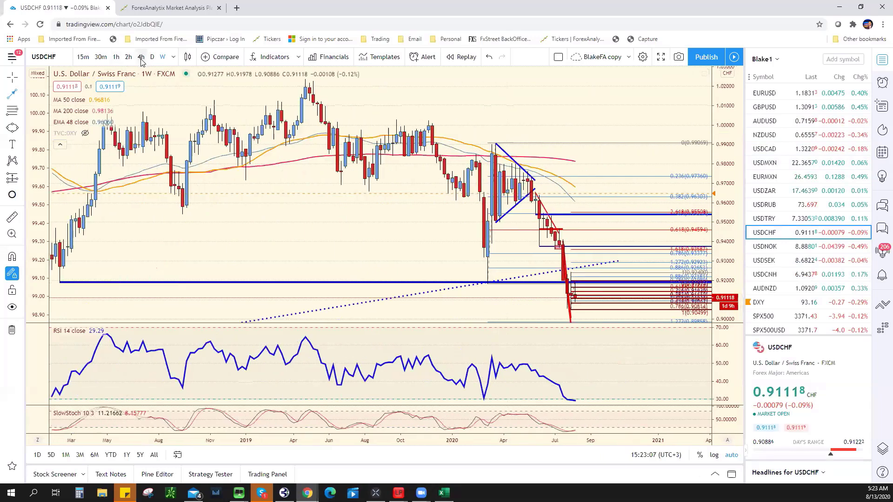
left_click(141, 57)
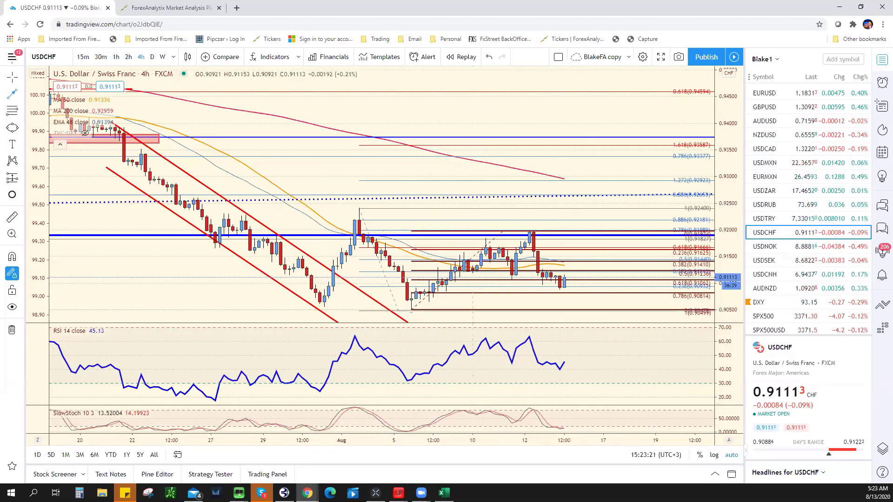
key("alt+Tab")
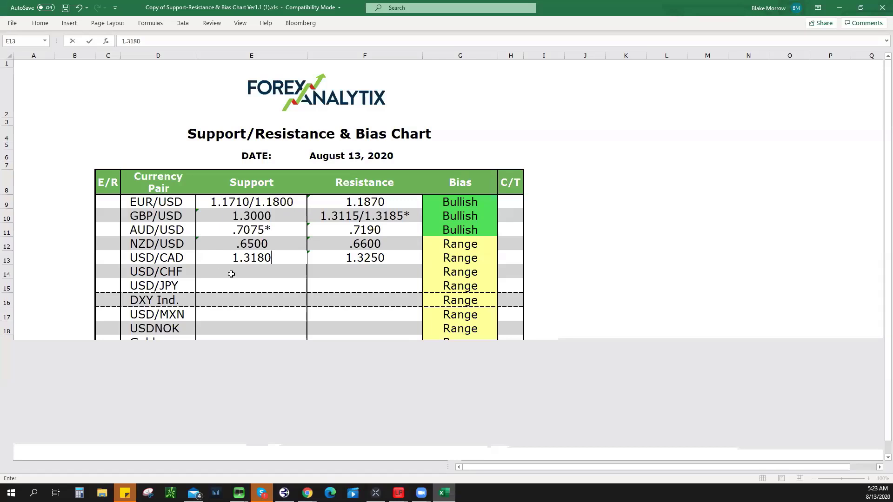
Step: Fill the USD/CHF row with support .9050, resistance .9200/.9240 and a Bearish bias
key("Return")
type(".9050")
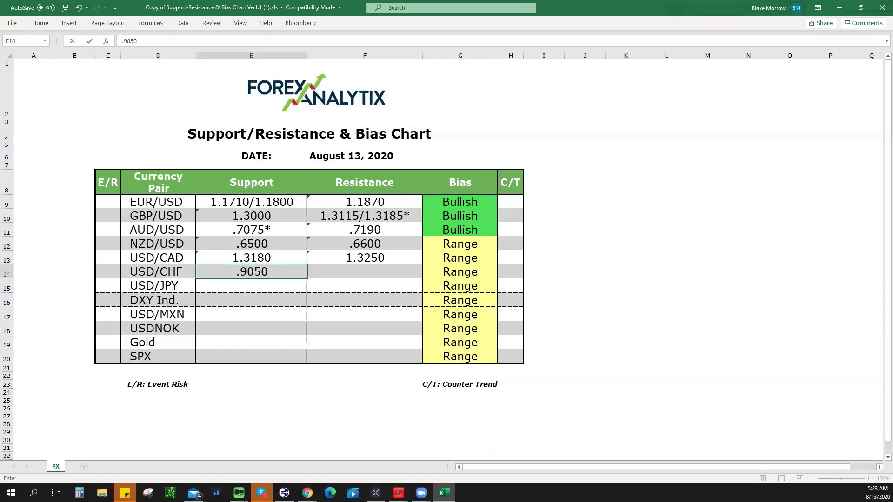
key("Tab")
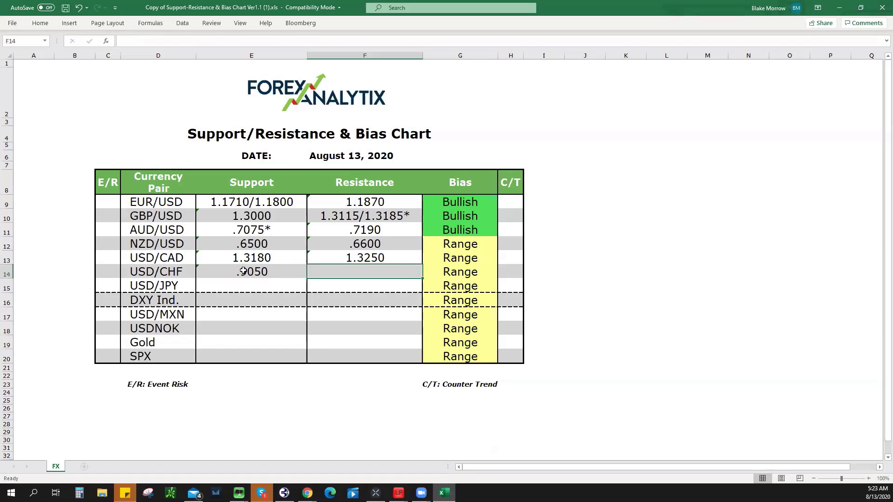
type(".9200")
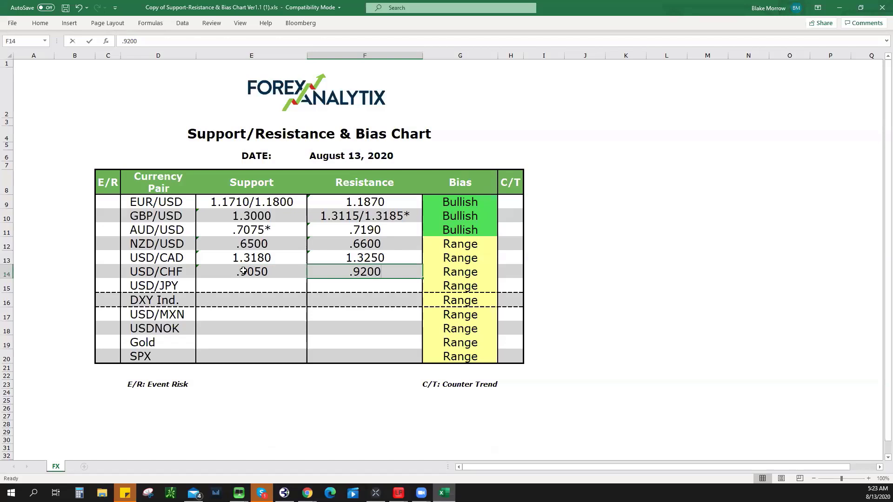
type("/.924")
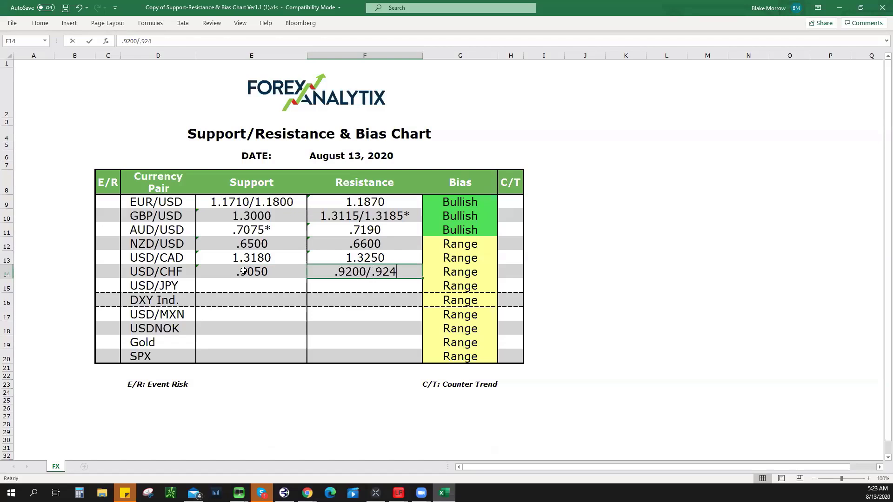
type("0")
key("Tab")
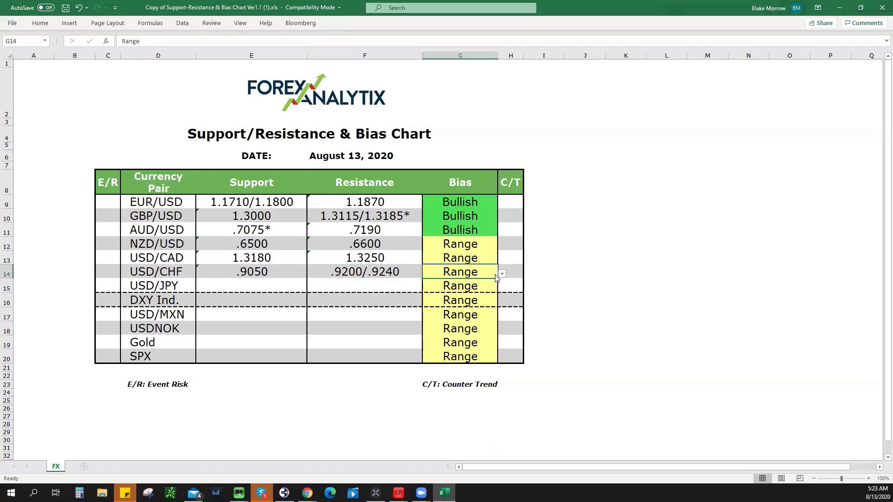
left_click(501, 274)
left_click(487, 288)
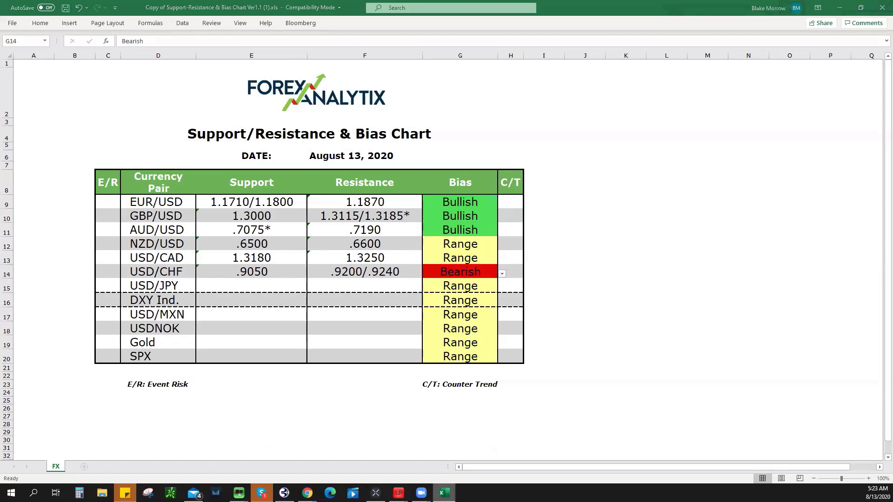
key("alt+Tab")
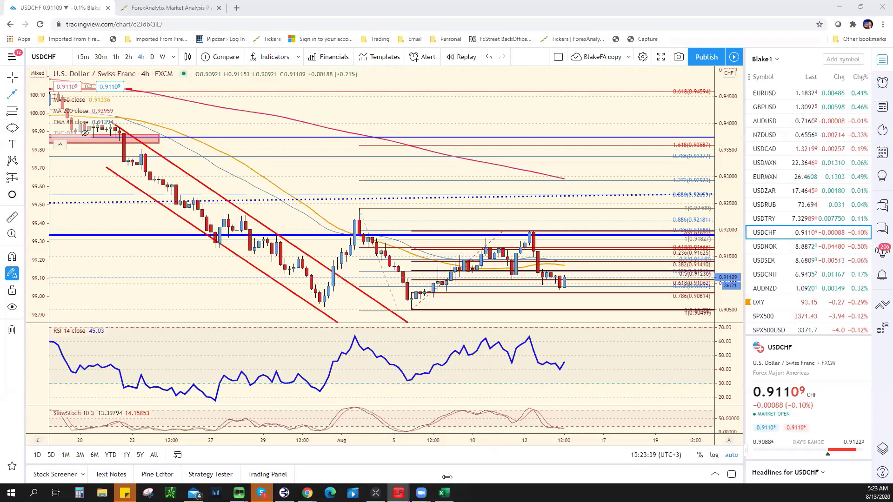
Step: Load USDNOK from the watchlist, zoom out on its 4-hour chart, then return to Excel
key("Down")
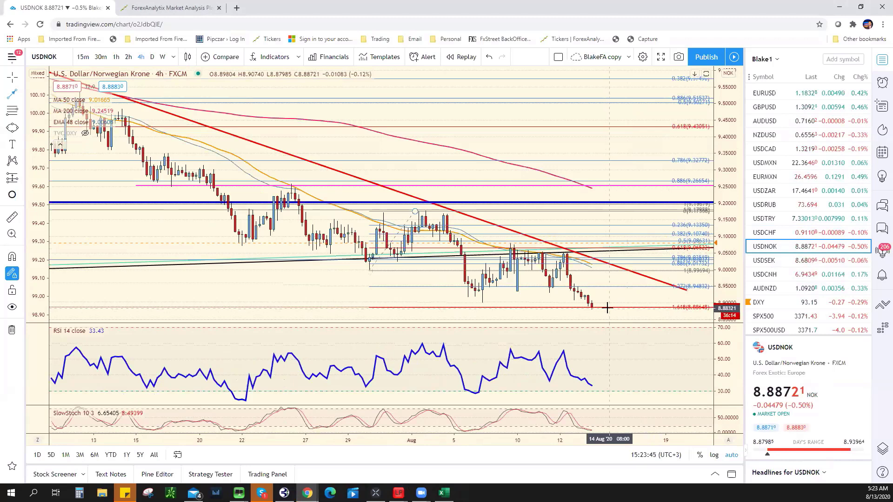
scroll(719, 265, "down", 3)
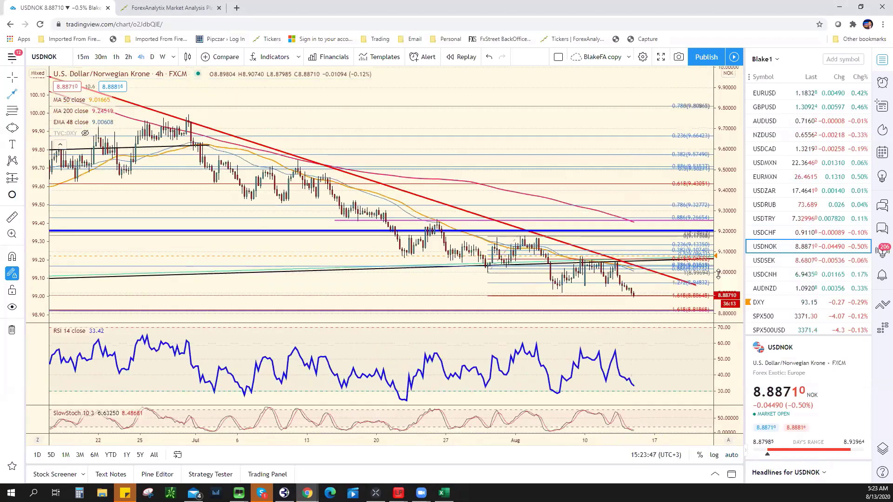
scroll(547, 289, "down", 2)
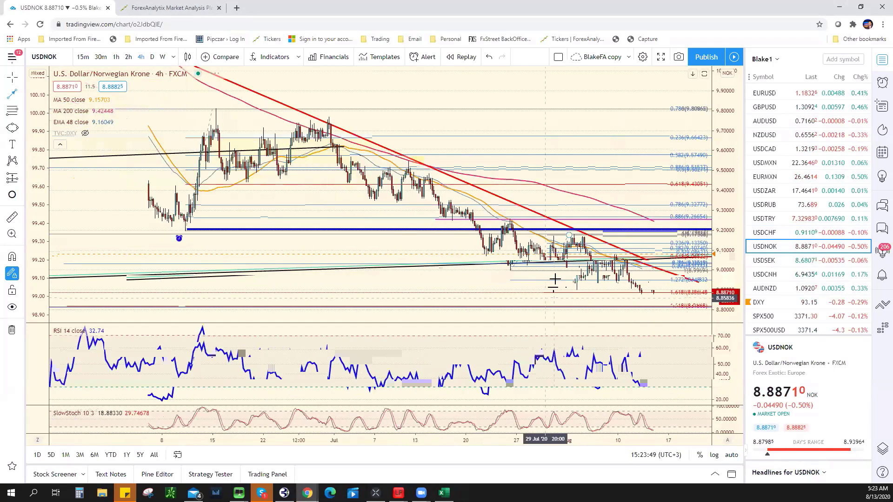
scroll(320, 262, "down", 3)
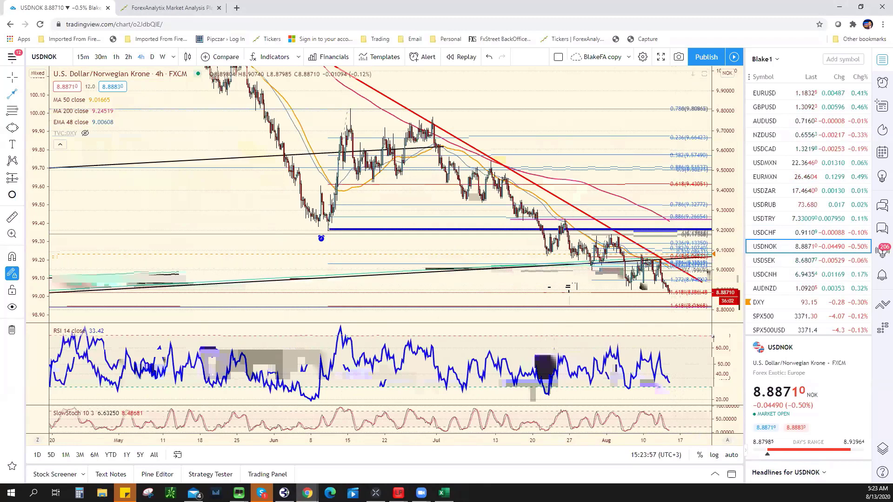
key("alt+Tab")
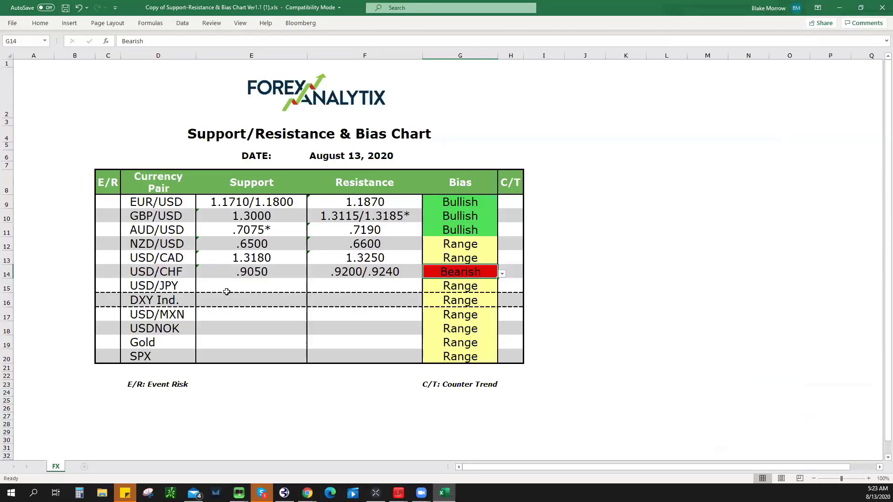
Step: Enter USDNOK support 8.8100 and resistance 9.0000 in row 18, and choose Bearish bias
left_click(242, 326)
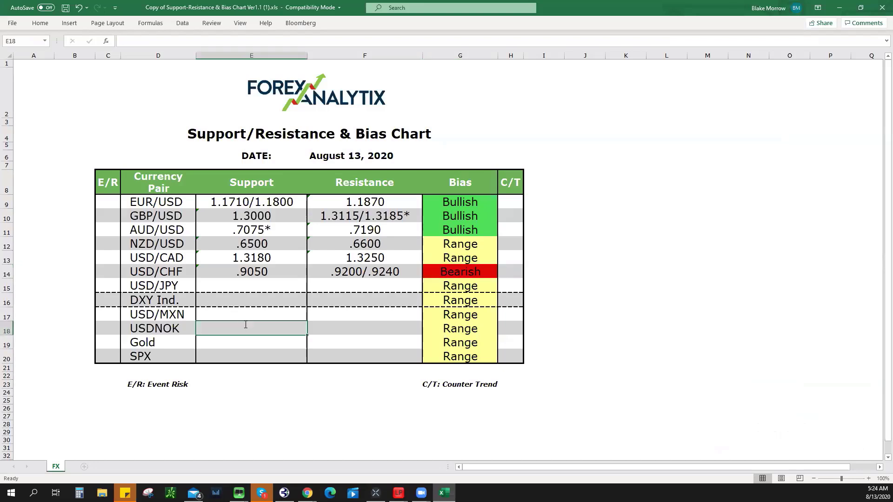
type("8.8100")
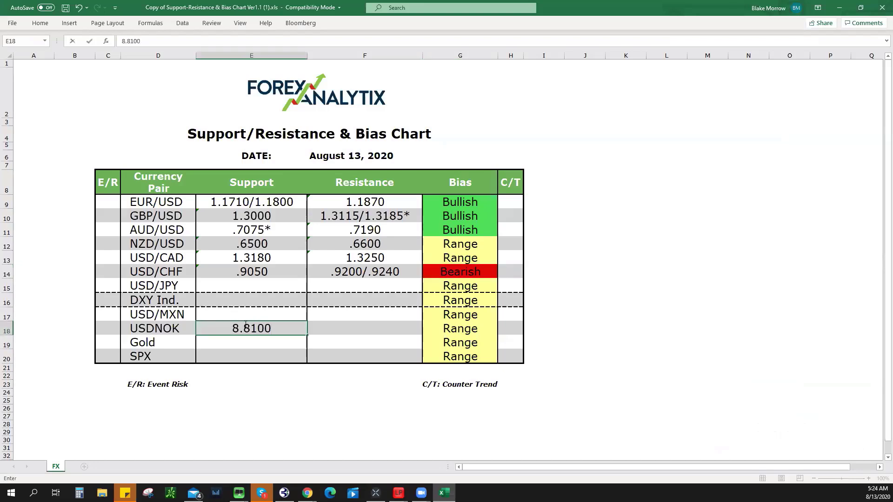
key("Tab")
type("9.000")
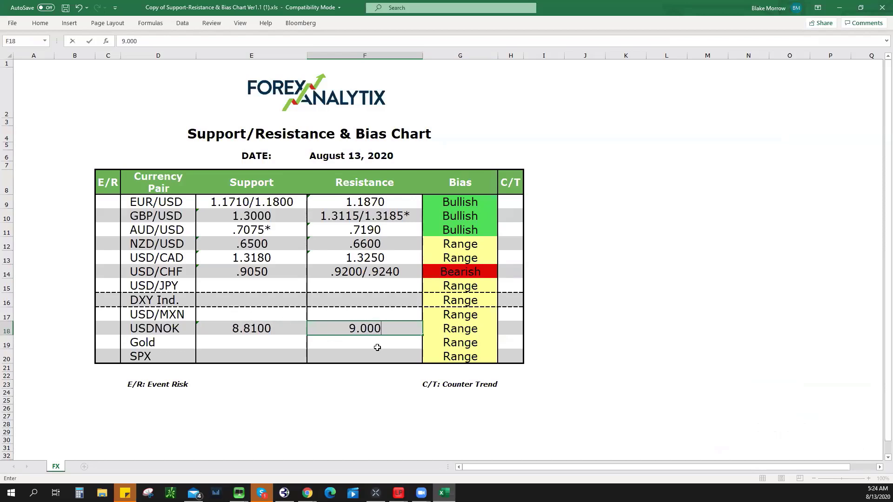
type("0")
key("Tab")
left_click(502, 330)
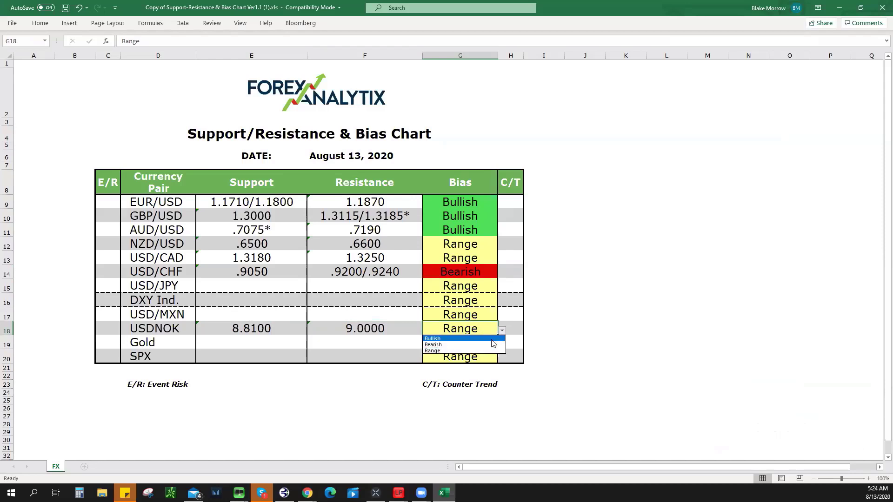
left_click(488, 346)
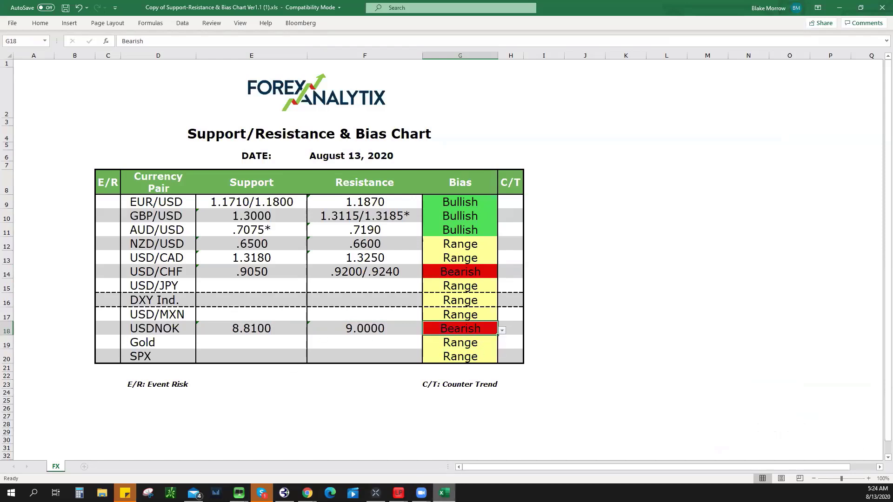
Step: Load the USDJPY 4-hour chart, zoom in to review its levels near 106.96, then return to Excel
left_click(636, 339)
key("alt+Tab")
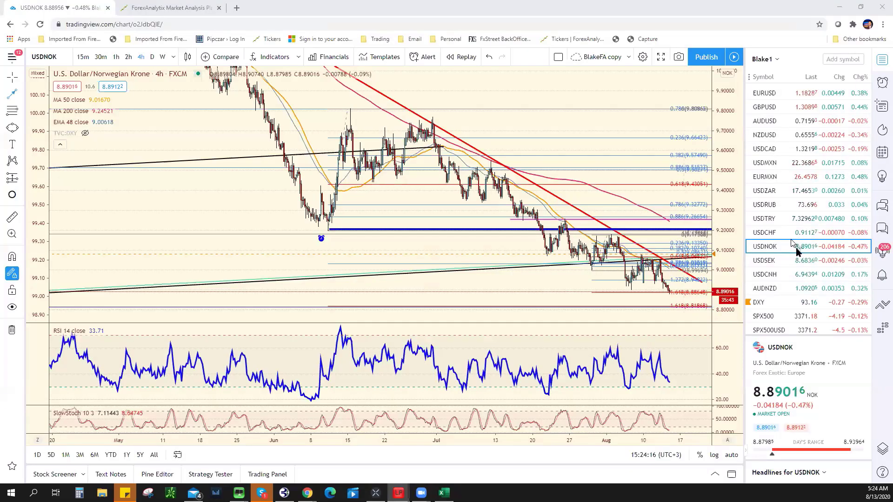
scroll(792, 241, "down", 8)
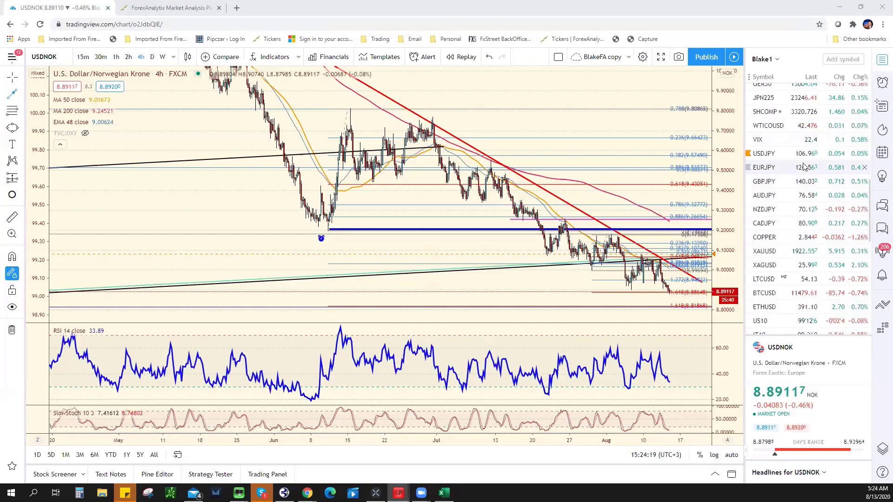
left_click(764, 153)
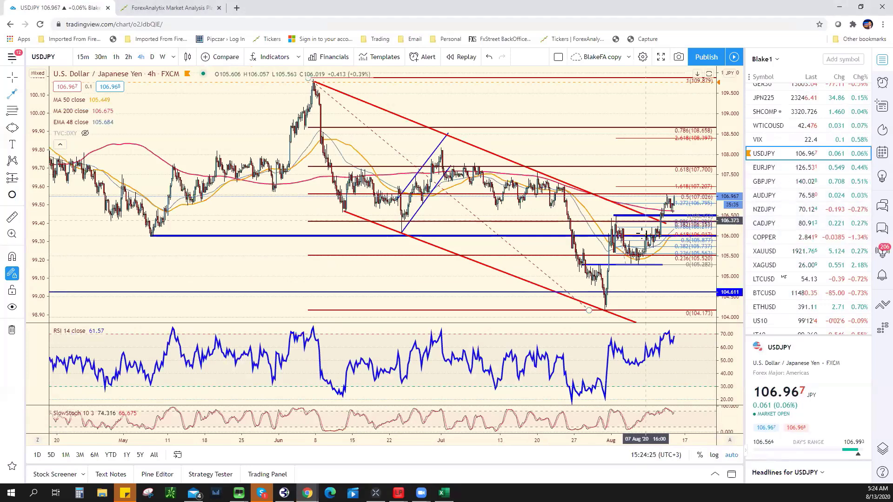
scroll(643, 235, "up", 2)
scroll(648, 149, "up", 2)
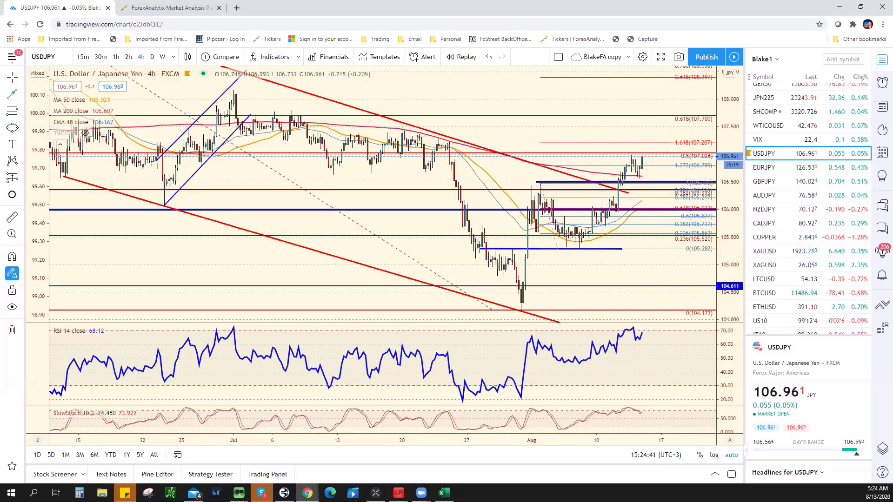
key("alt+Tab")
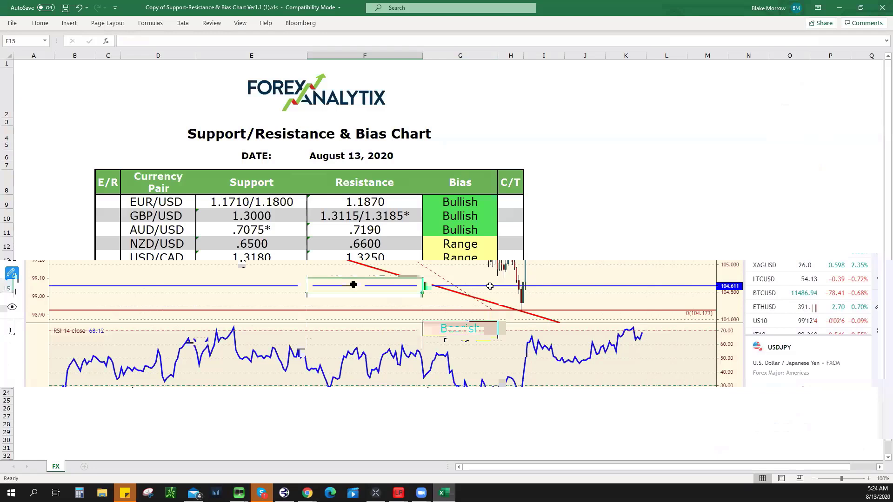
Step: Enter USD/JPY resistance 107.00/107.20 in the spreadsheet and check it against the chart
type("107.00")
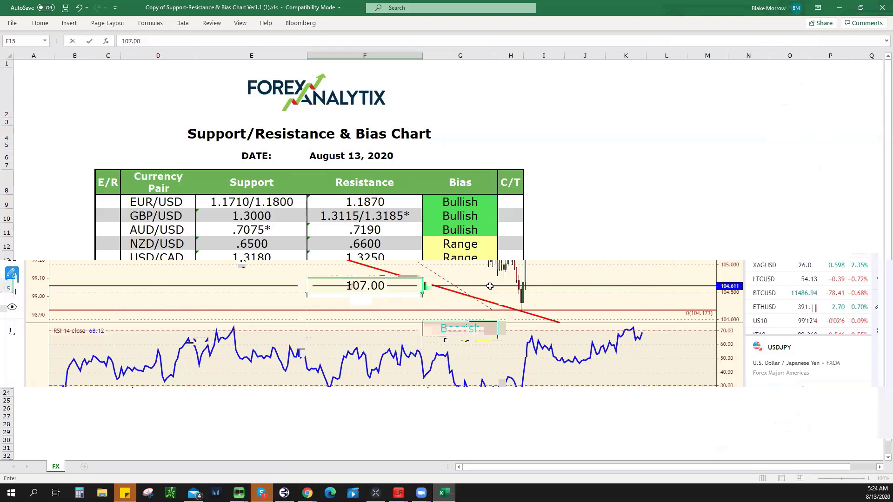
type("/107.2")
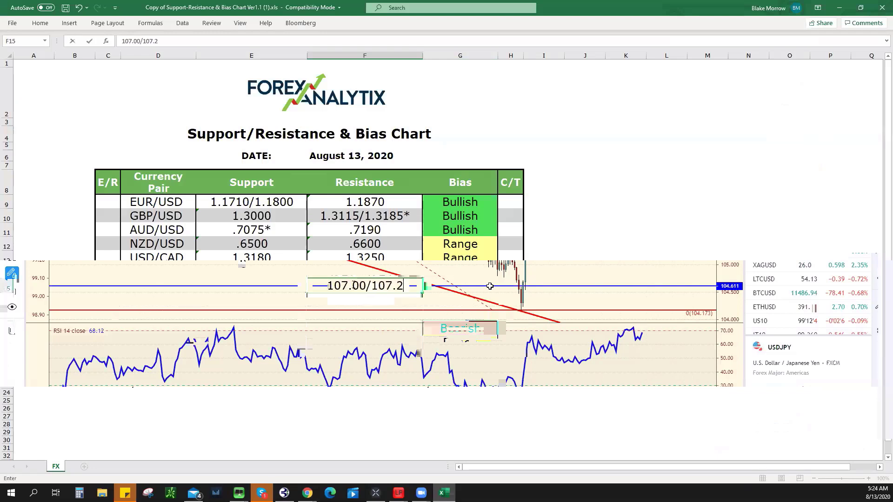
type("0")
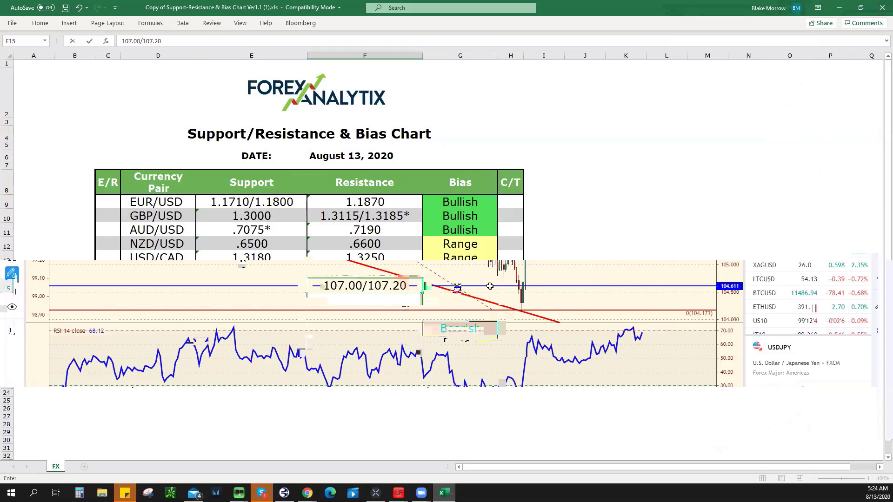
left_click(489, 286)
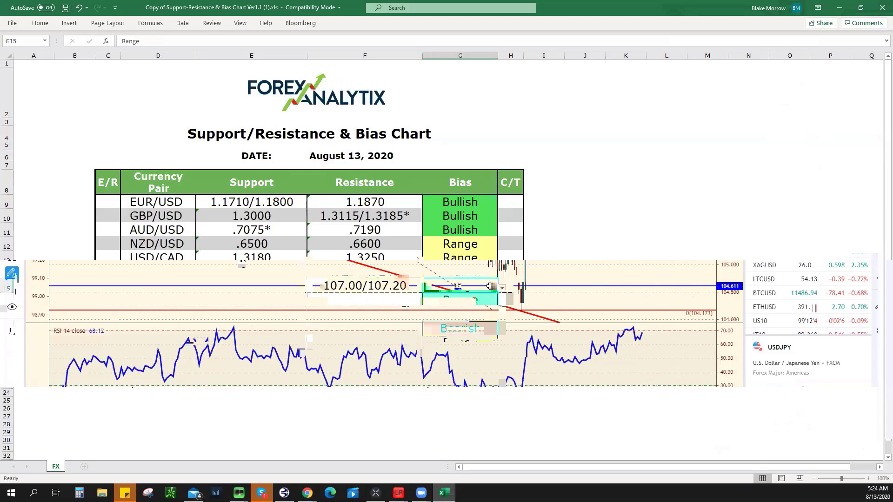
key("alt+Tab")
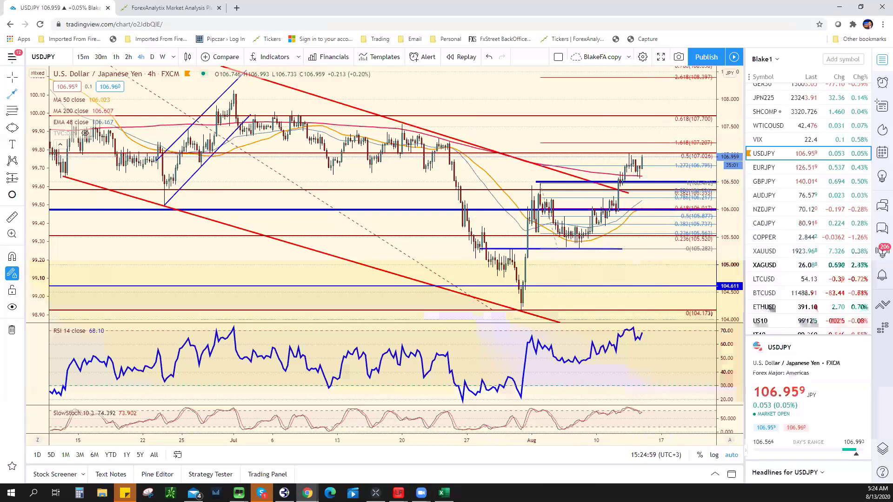
key("alt+Tab")
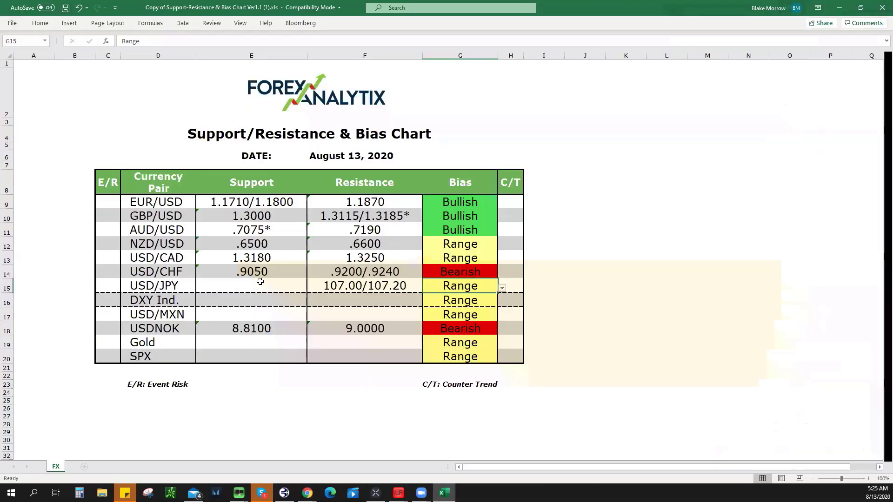
Step: Enter 106.50 as the USD/JPY support in cell E15, correcting the typo
left_click(260, 285)
type("1406")
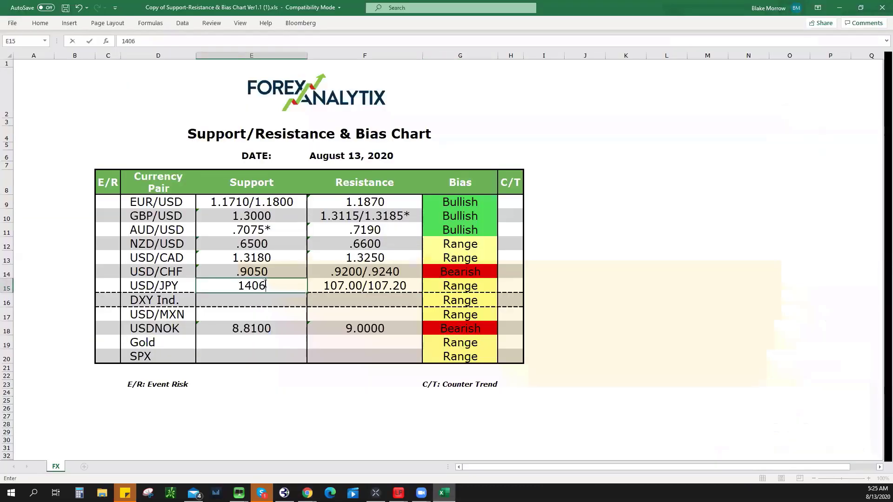
key("BackSpace")
key("BackSpace")
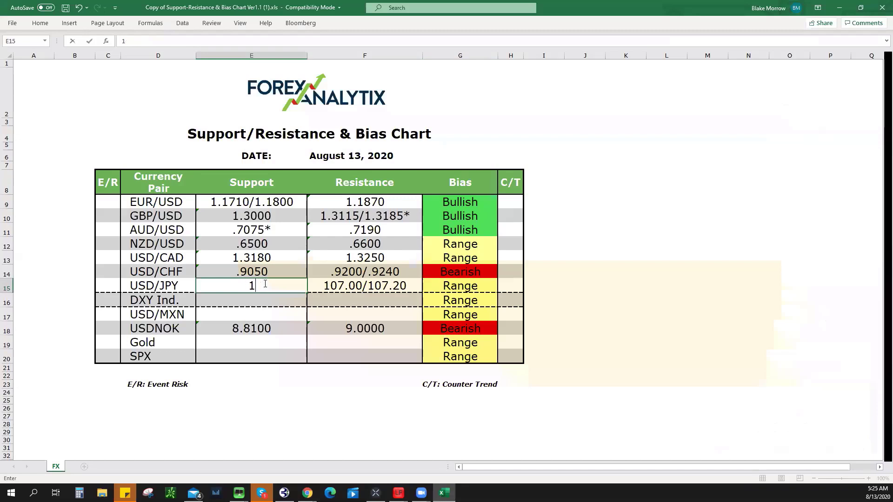
type("06.50")
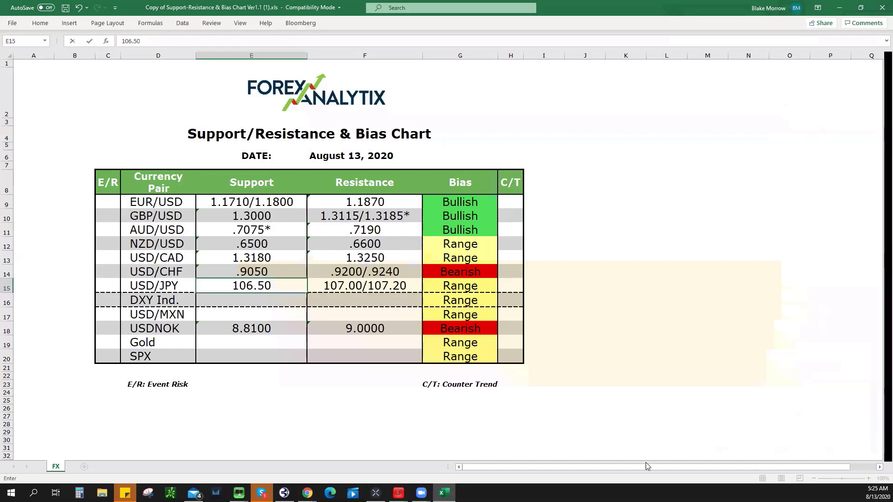
Step: Open the DXY chart from the watchlist and pan it to the recent weeks
key("alt+Tab")
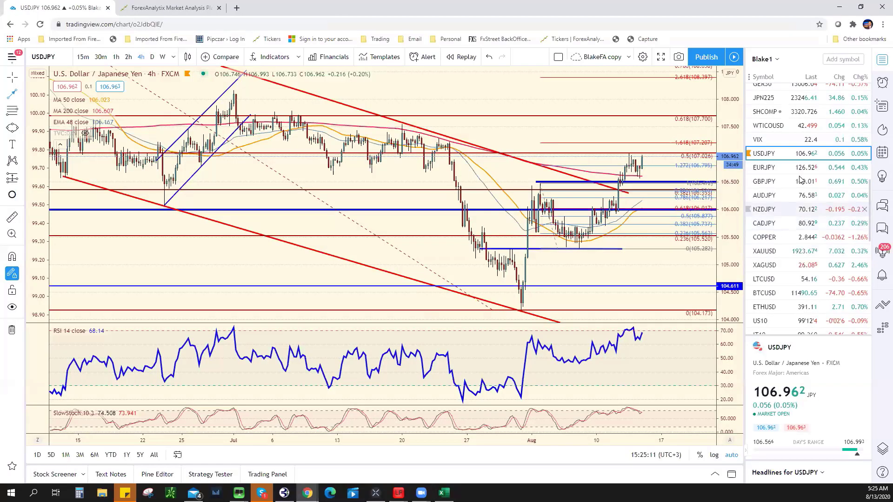
scroll(793, 199, "up", 3)
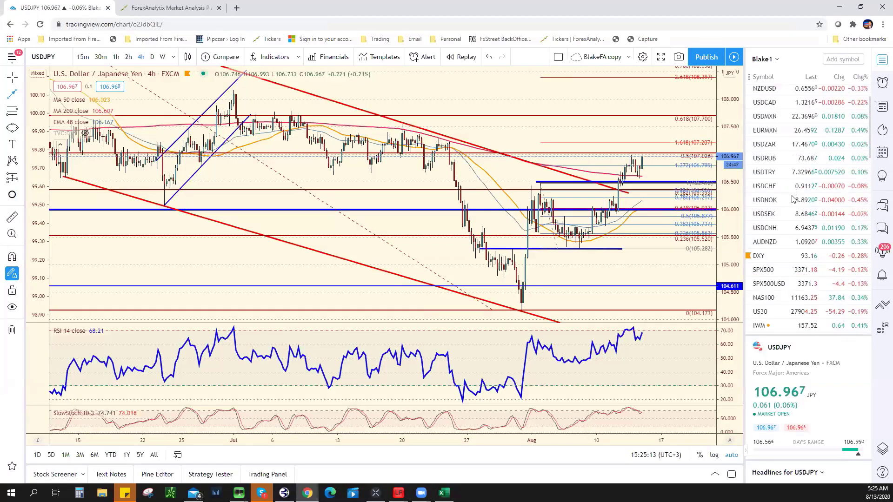
left_click(790, 256)
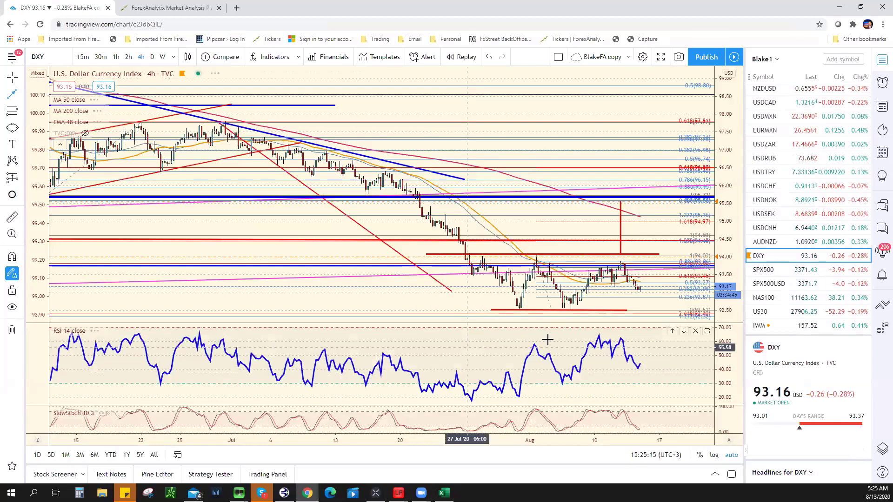
left_click_drag(538, 349, 471, 275)
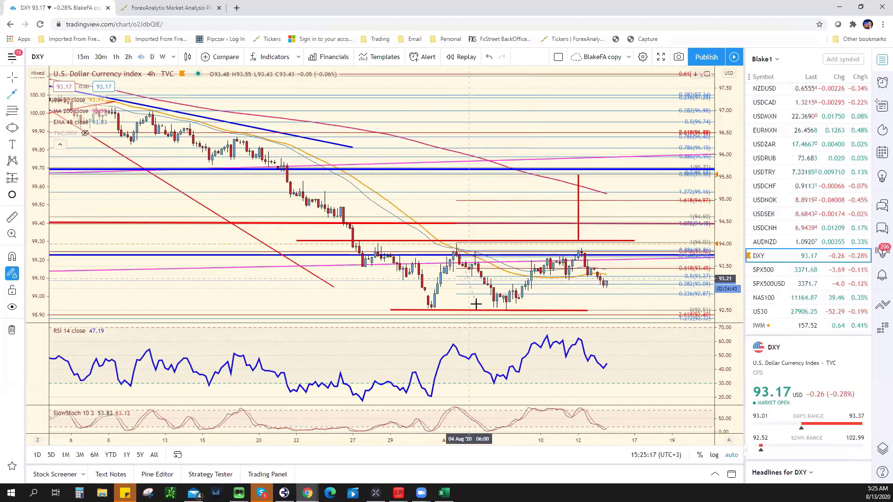
key("Escape")
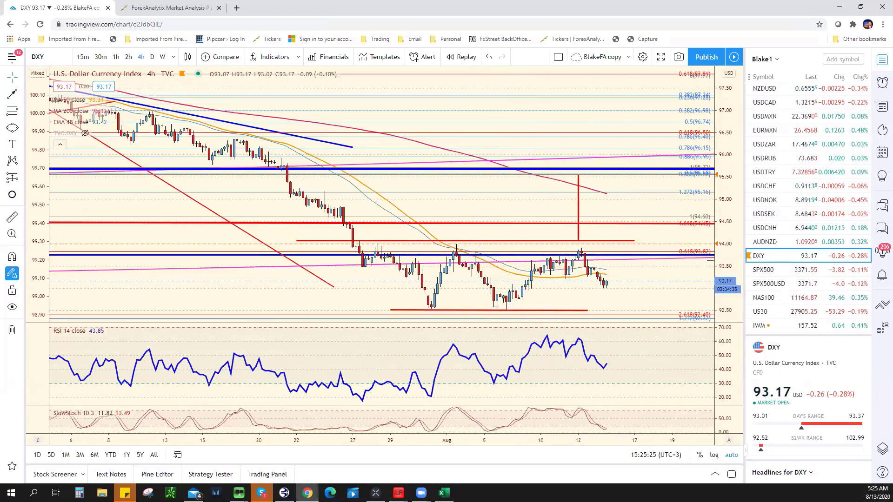
Step: Log DXY resistance 94.00 in F16 and set its G16 bias to Bearish
key("alt+Tab")
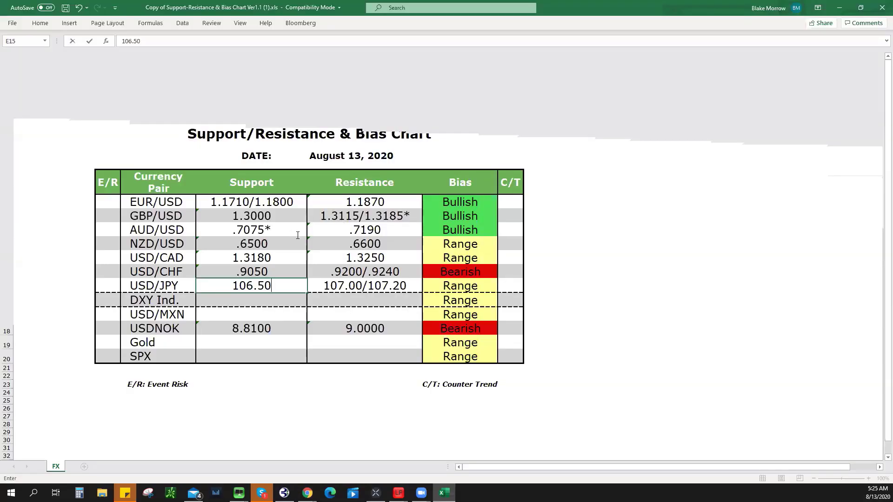
left_click(360, 296)
type("94.00")
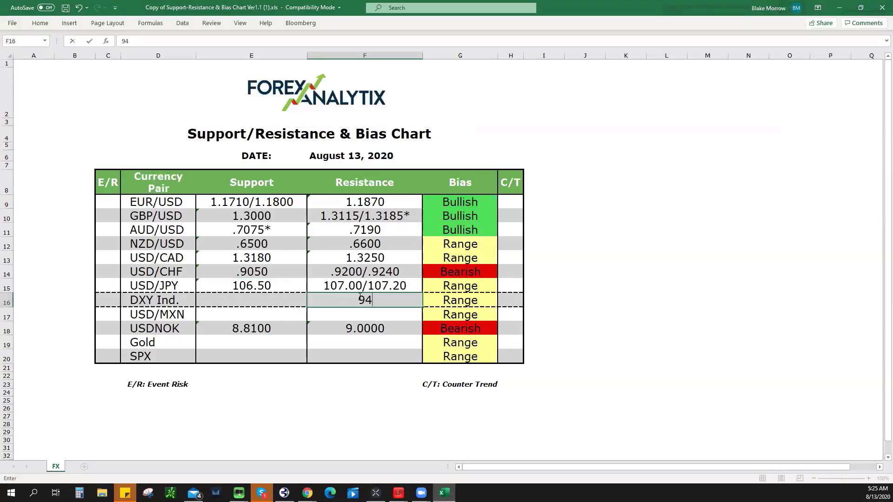
left_click(454, 301)
left_click(501, 302)
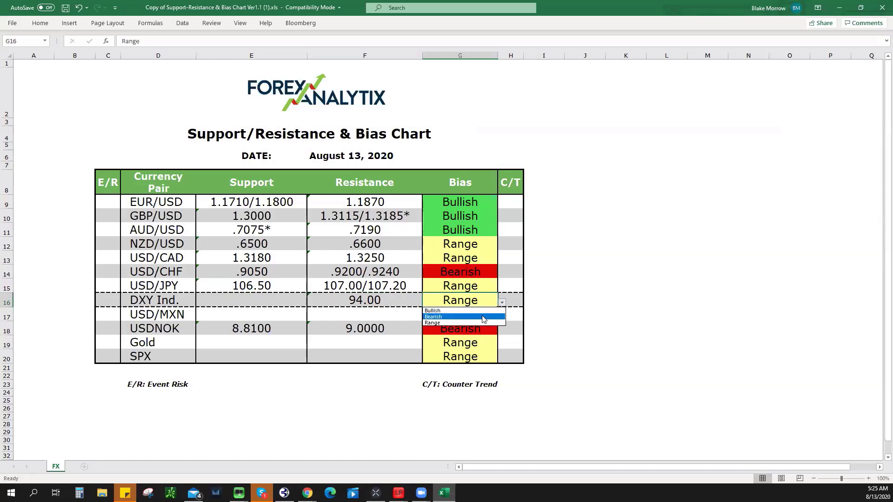
left_click(481, 318)
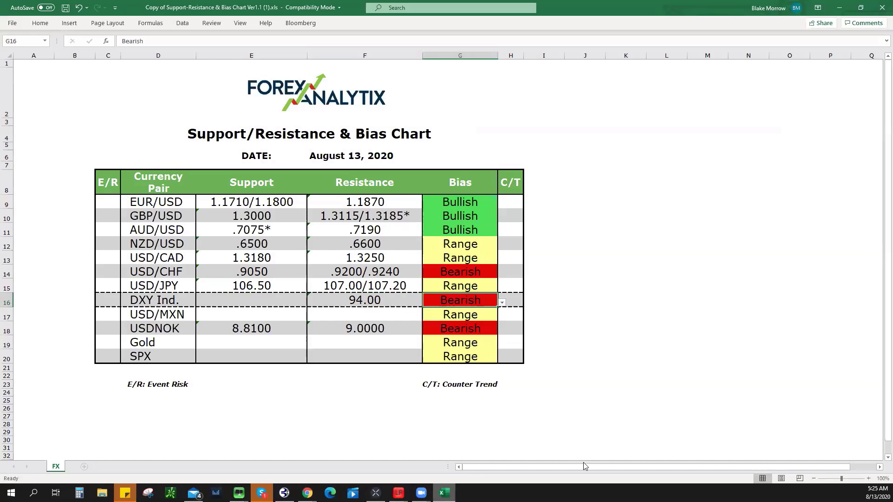
key("alt+Tab")
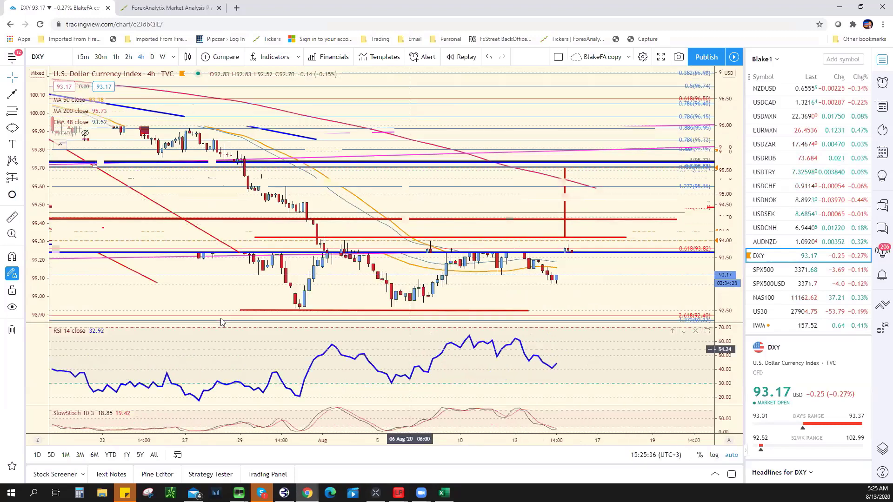
Step: Draw a Fibonacci retracement on DXY from the swing low to the recent high
left_click(10, 114)
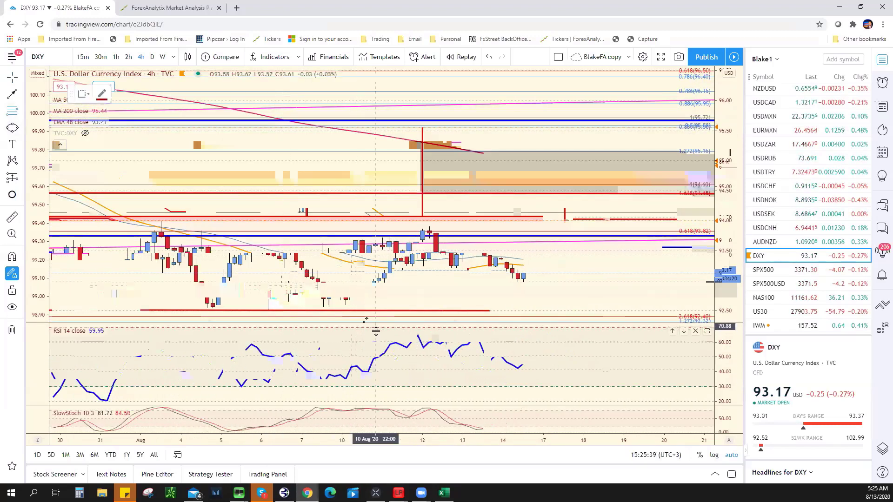
left_click(353, 310)
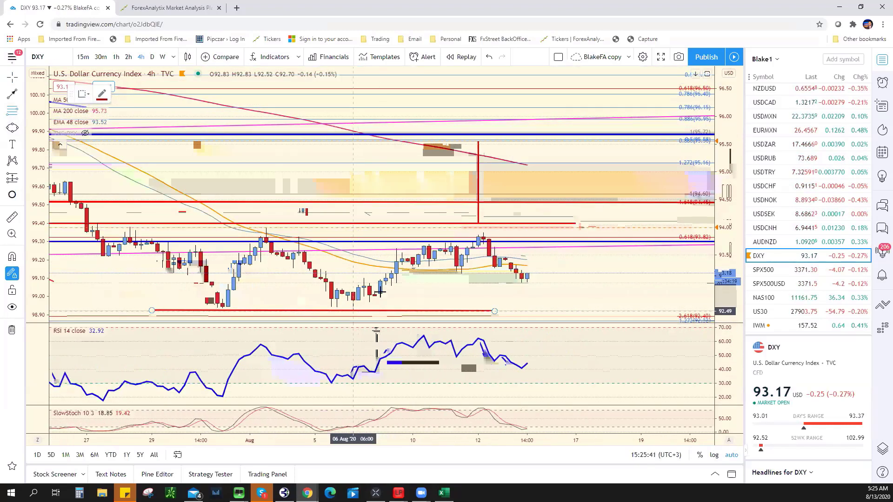
left_click(428, 233)
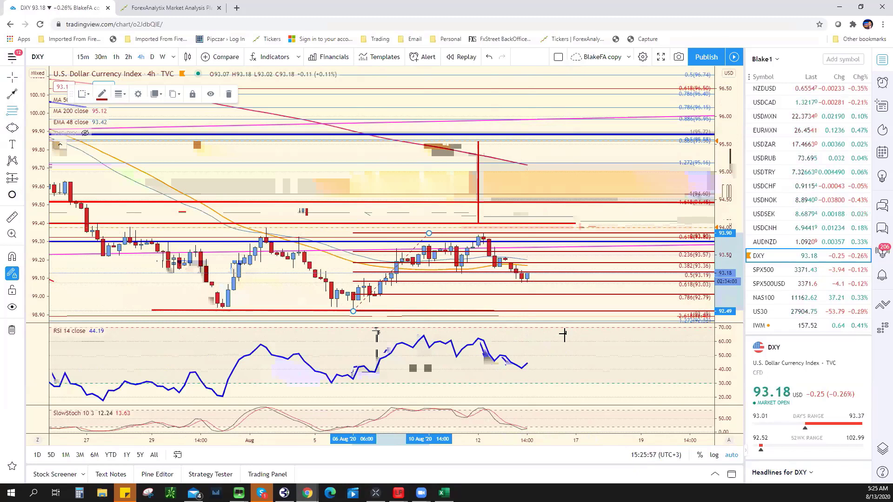
Step: Drag the DXY support line to 92.50 and log support 92.50/93.00 in cell E16
key("alt+Tab")
left_click(227, 303)
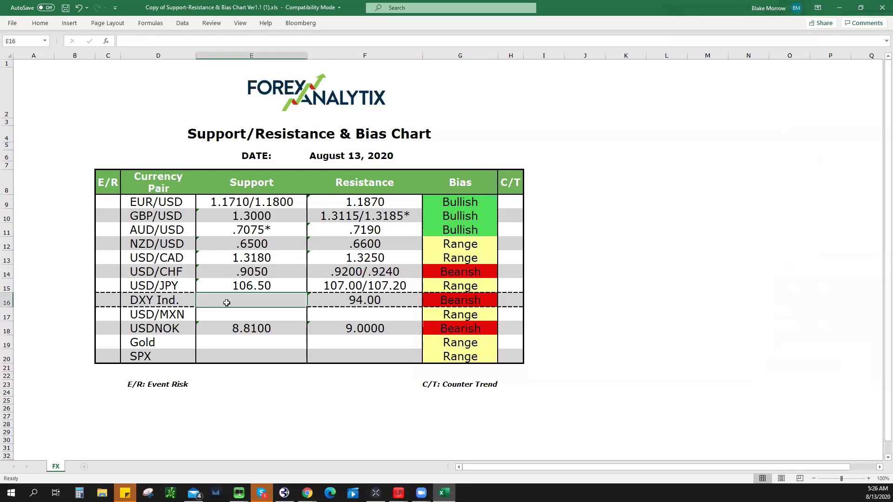
type("93")
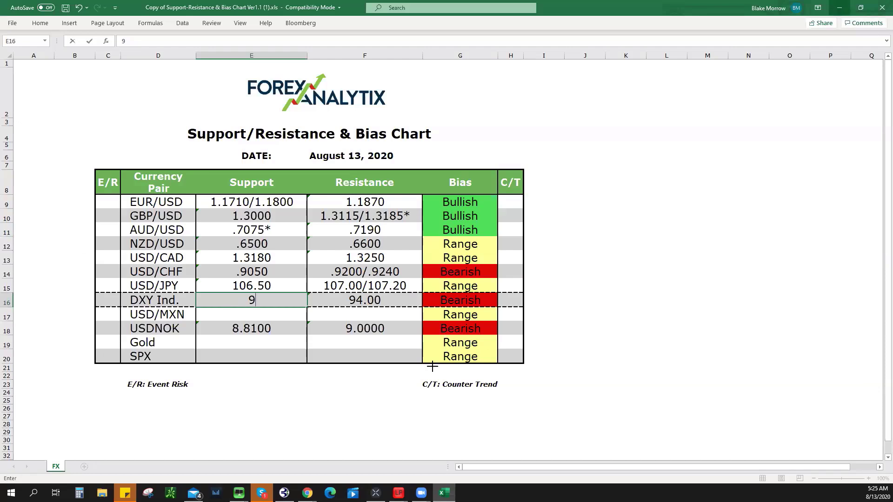
key("alt+Tab")
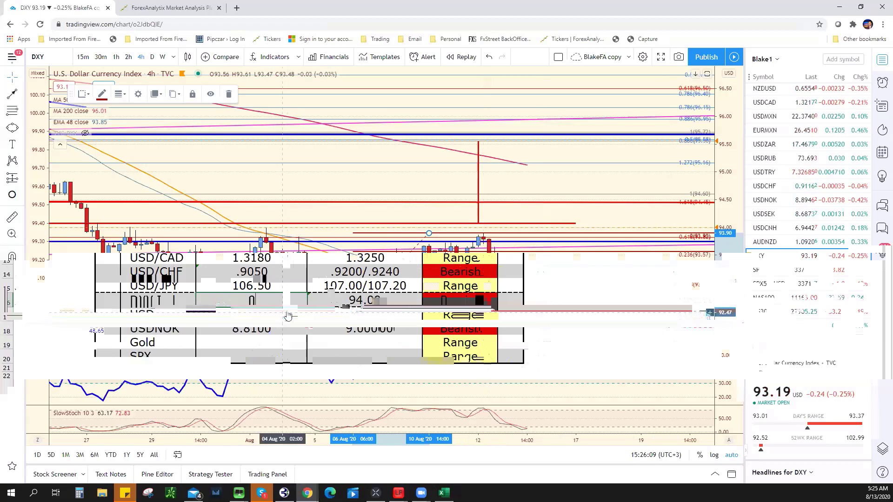
left_click(355, 310)
left_click_drag(356, 310, 362, 311)
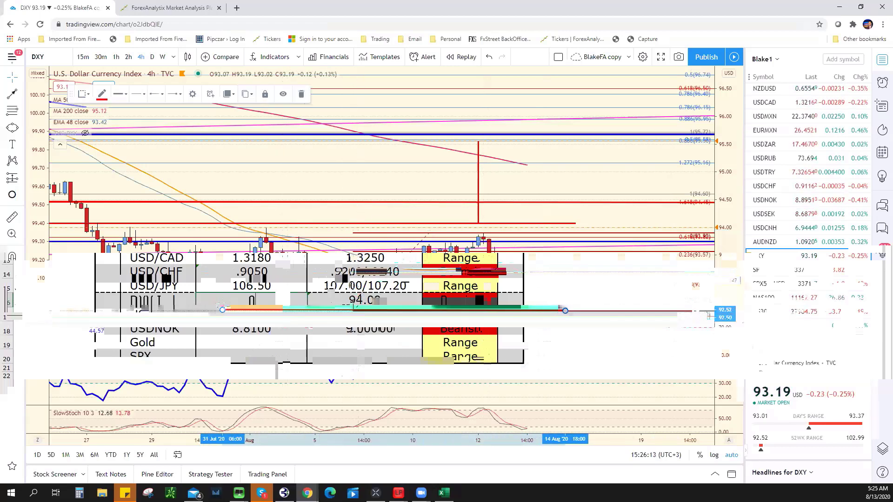
key("alt+Tab")
type("92")
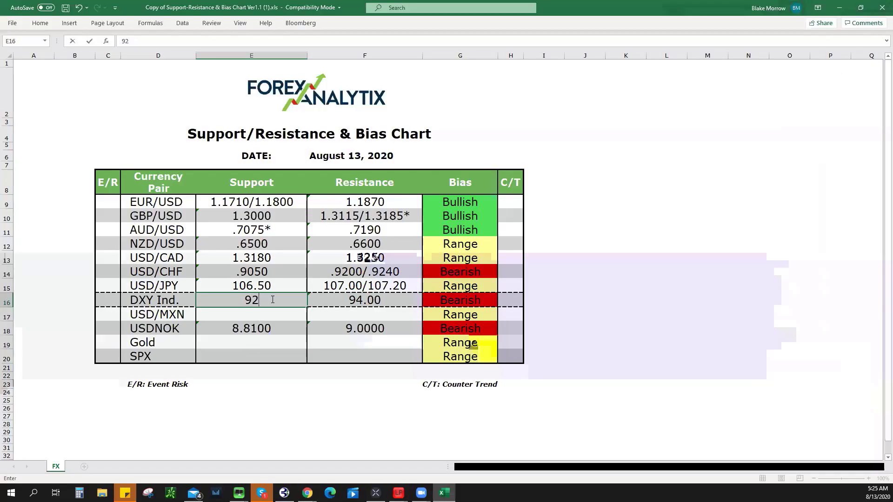
type(".50/")
type("50")
key("BackSpace")
key("BackSpace")
type("00")
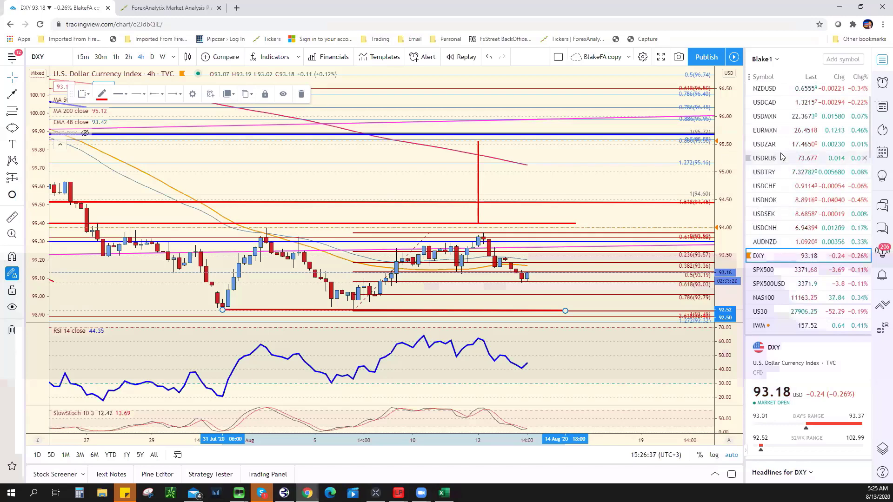
Step: Open the USDMXN 4-hour chart and zoom out and back in to review its trend lines and shaded zone
left_click(779, 117)
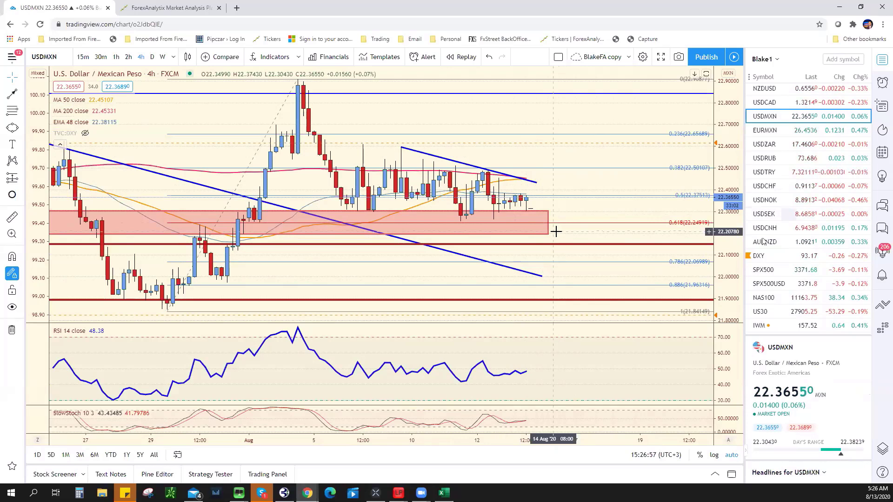
scroll(478, 255, "down", 5)
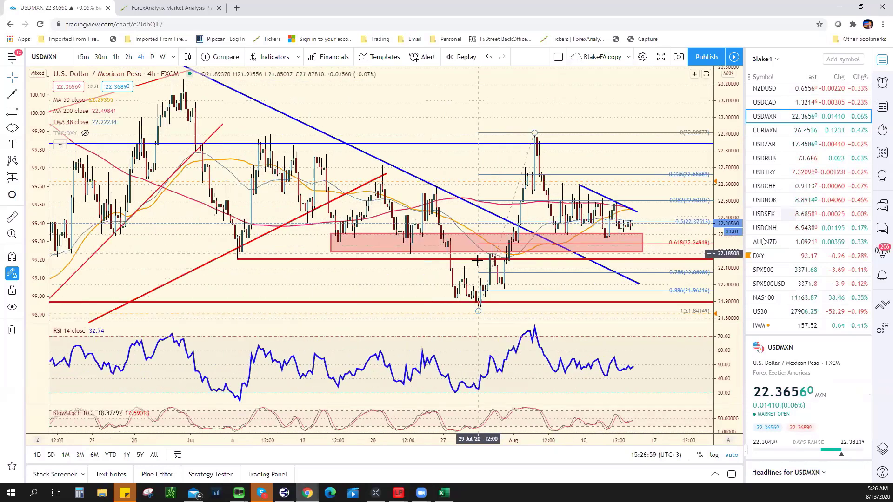
scroll(477, 260, "down", 10)
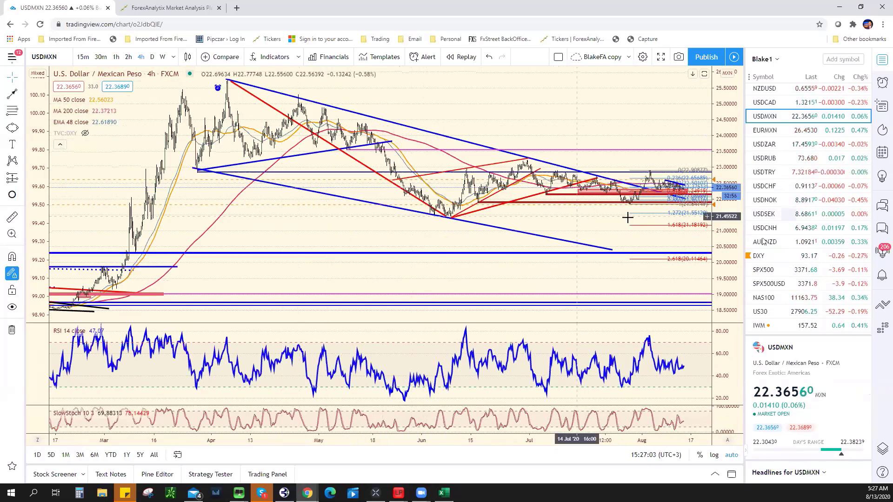
scroll(613, 233, "up", 4)
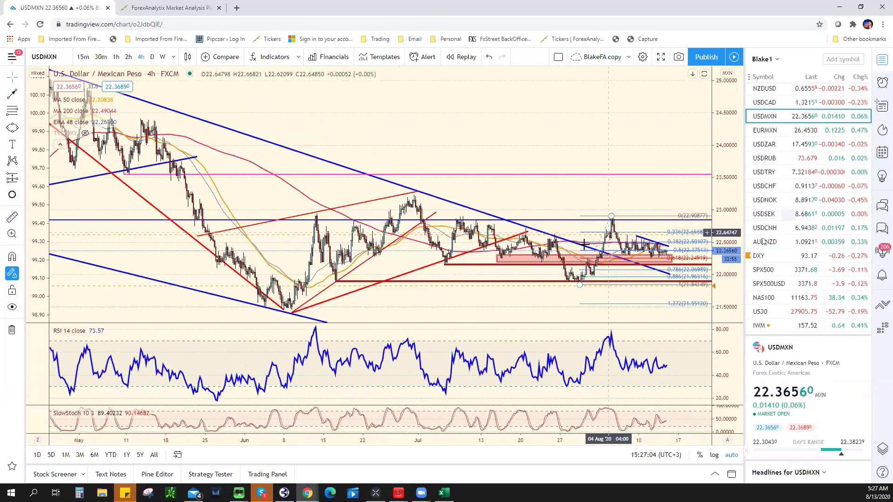
scroll(584, 244, "up", 2)
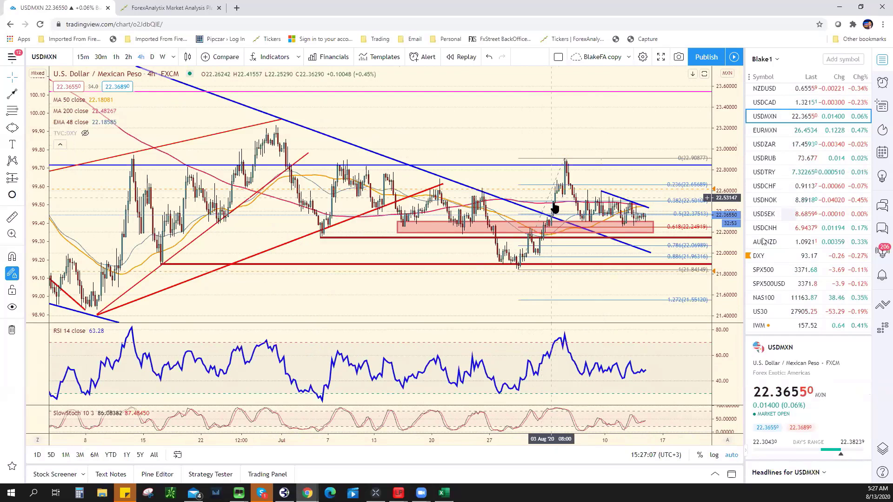
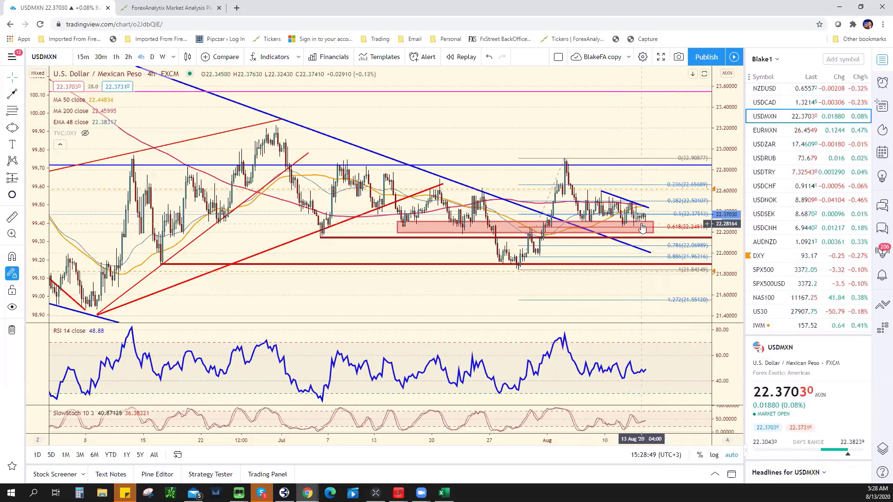
Step: Enter USD/MXN support 22.2500 and resistance 22.6000* in the Excel bias sheet
key("alt+Tab")
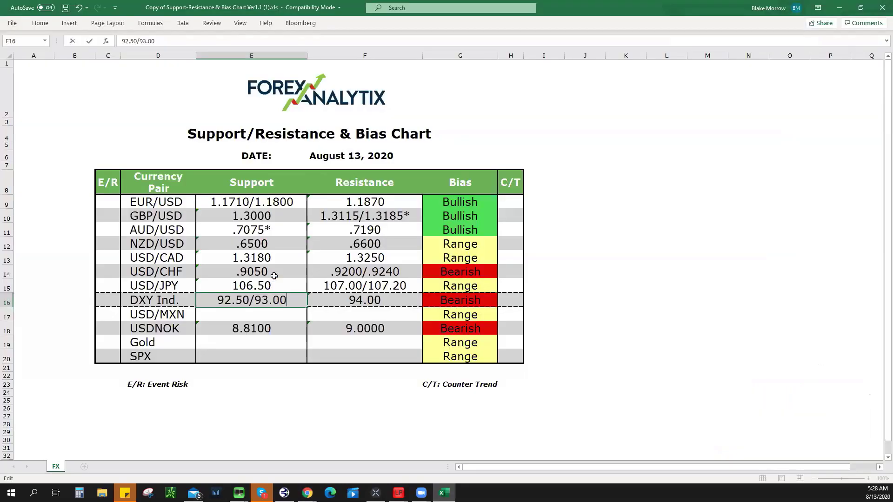
left_click(262, 315)
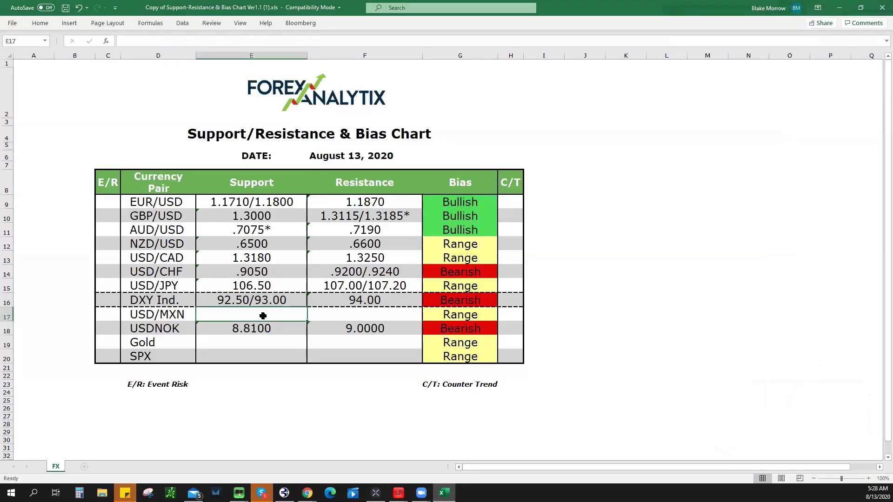
type("22.")
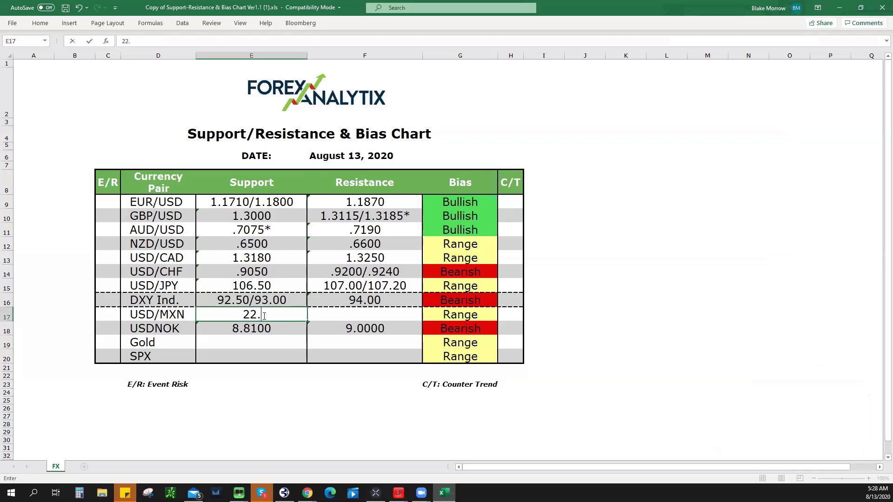
type("2500")
key("Tab")
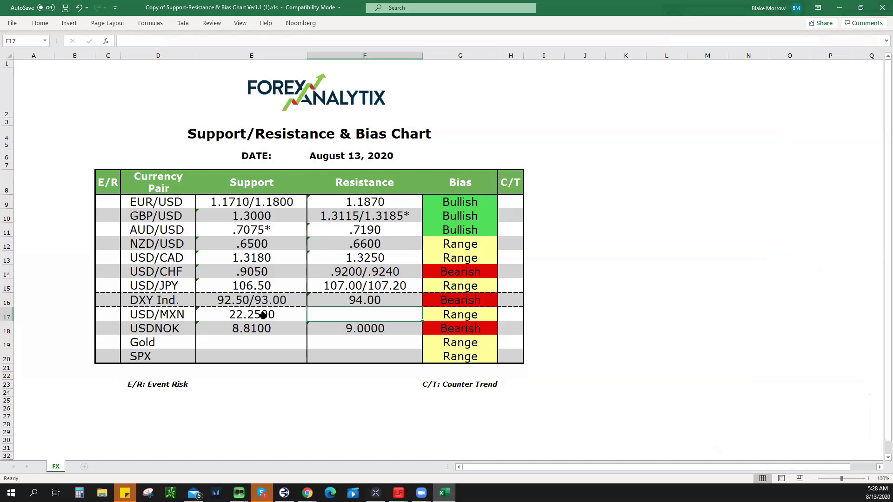
type("22.600")
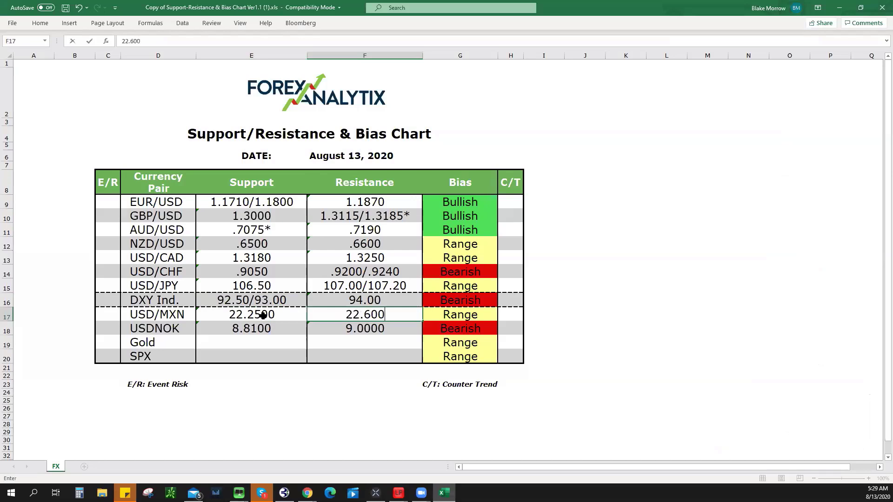
type("0*")
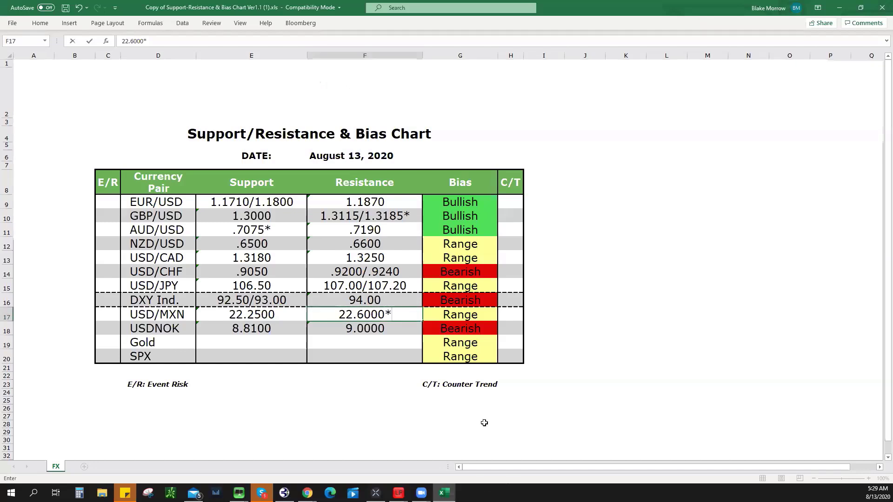
key("alt+Tab")
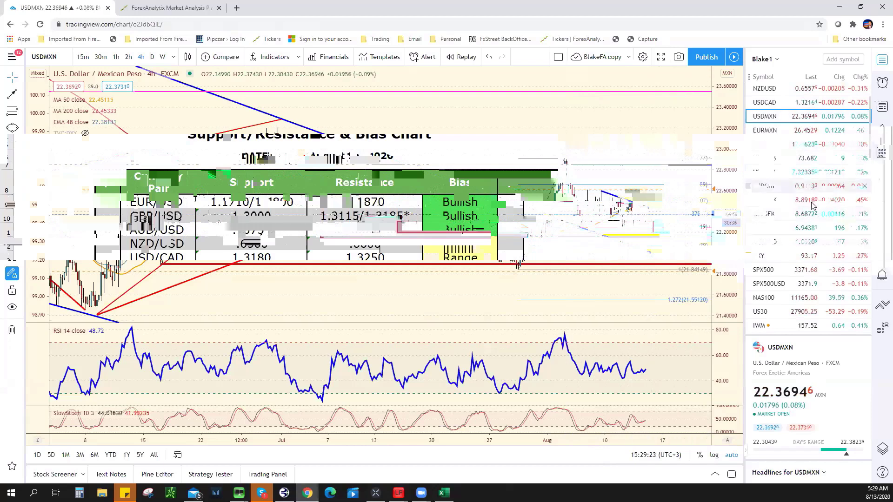
Step: Show USDJPY on the 15-minute interval, then move to the ForexAnalytix dashboard
scroll(812, 205, "down", 3)
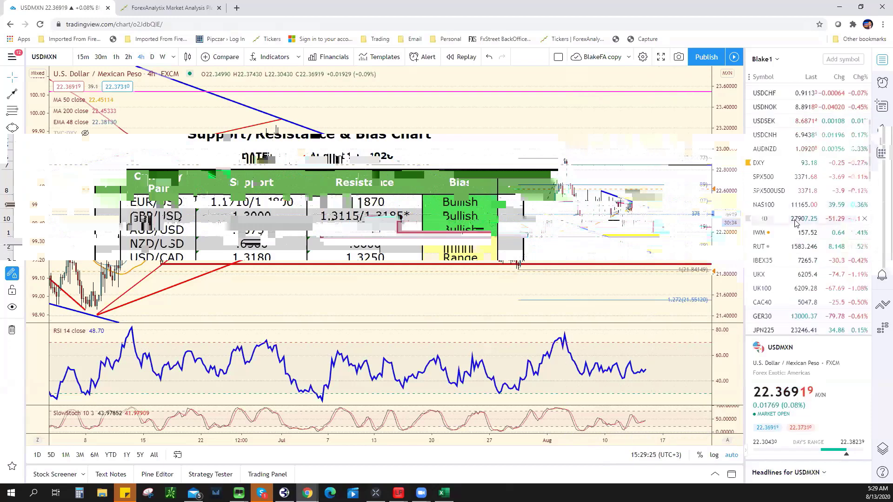
scroll(795, 223, "down", 3)
left_click(791, 247)
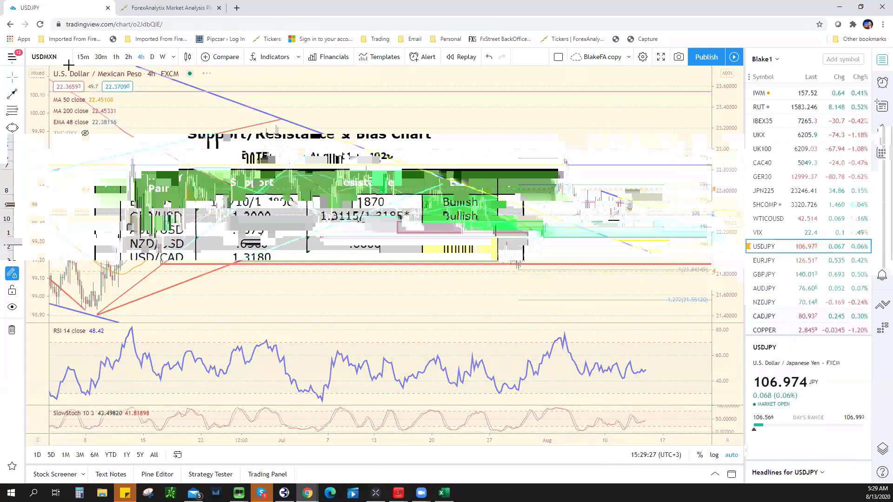
left_click(83, 56)
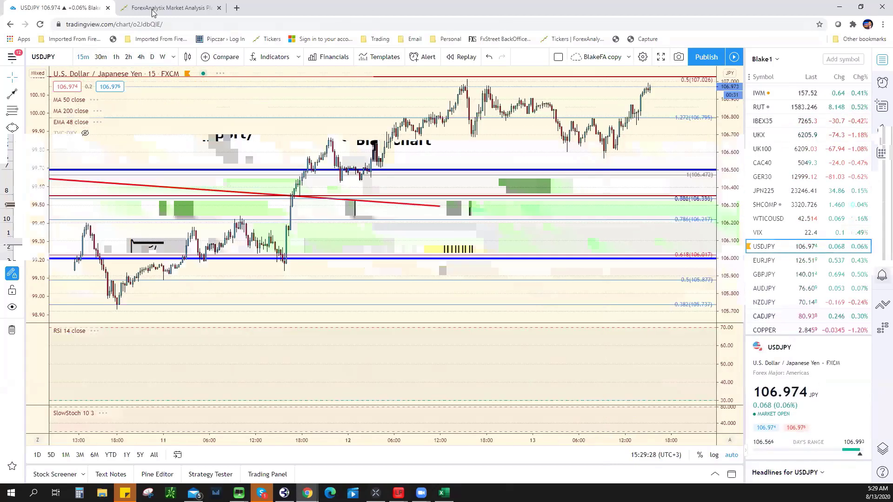
left_click(152, 9)
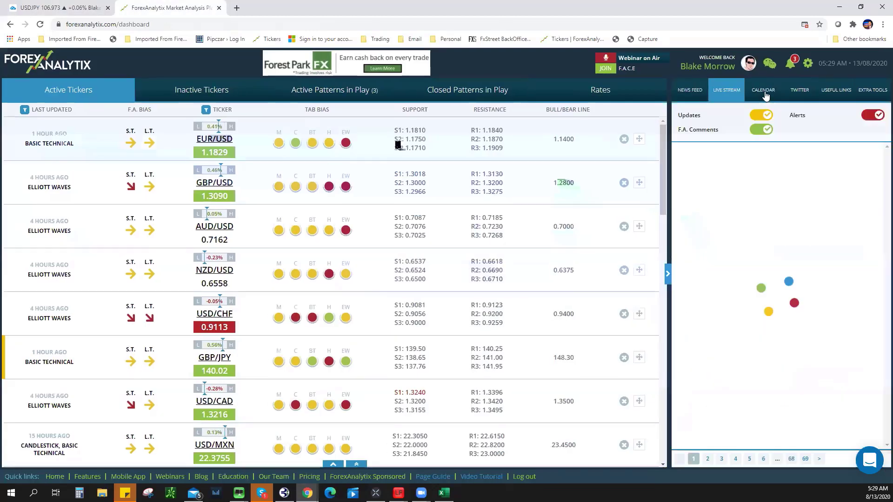
Step: Launch the DataFlash news window from the Calendar panel and move it aside
left_click(765, 94)
left_click(711, 119)
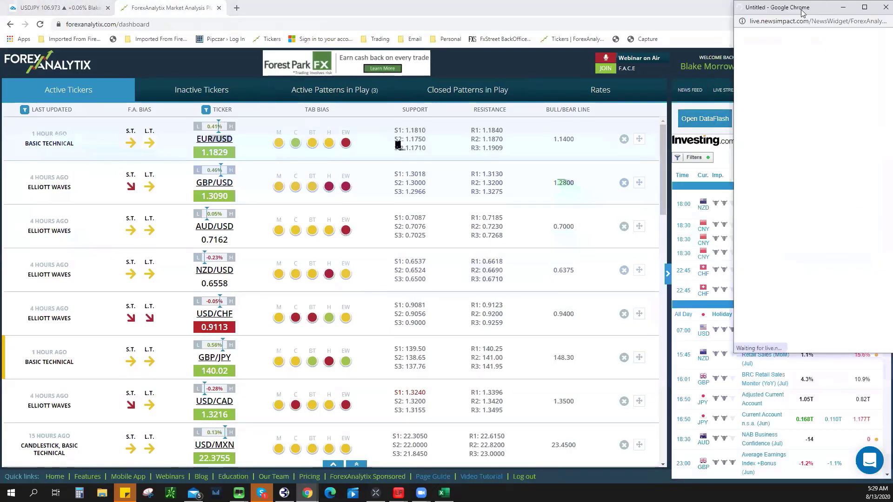
left_click_drag(802, 12, 892, 14)
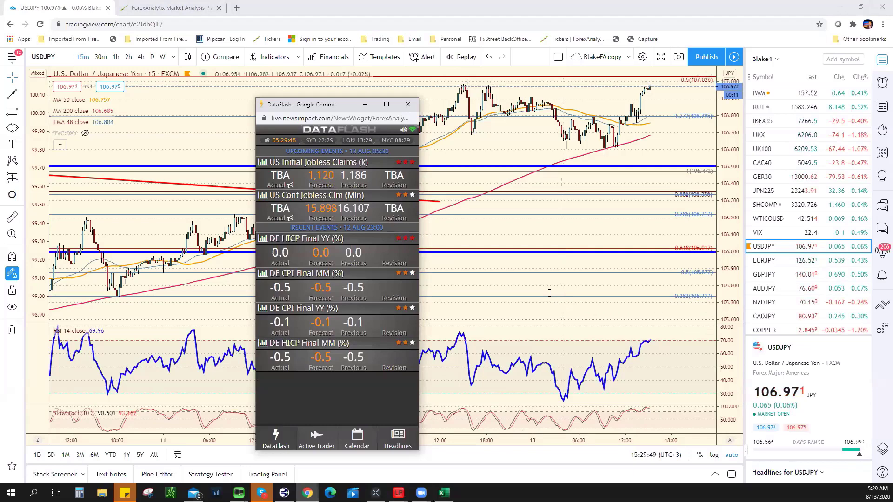
Step: Scroll through the Economic Calendars list, close it, and minimize DataFlash
scroll(737, 314, "down", 10)
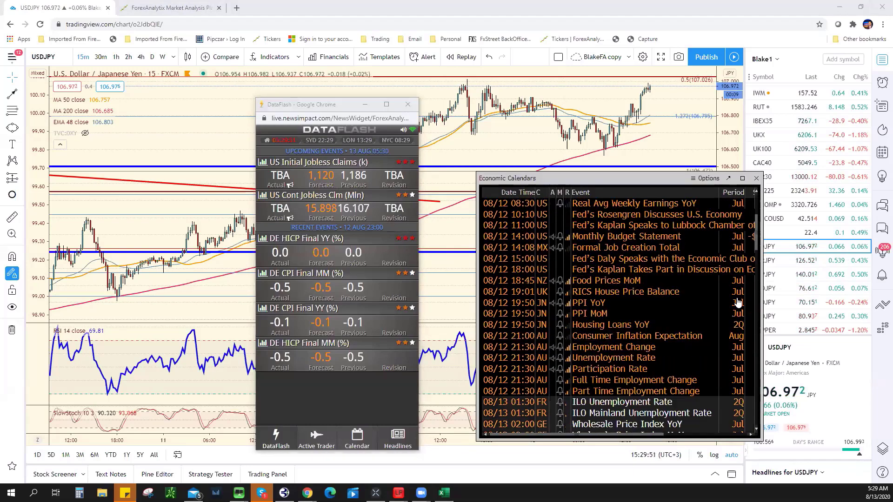
scroll(737, 314, "down", 3)
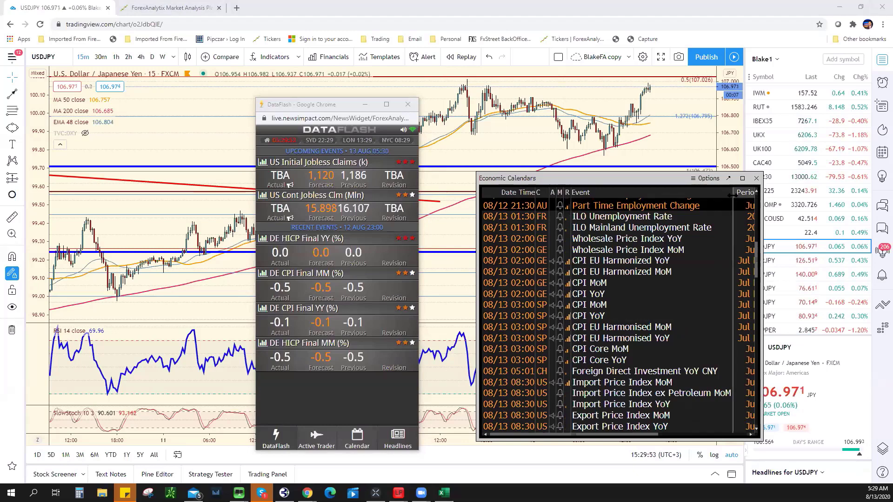
scroll(696, 323, "down", 4)
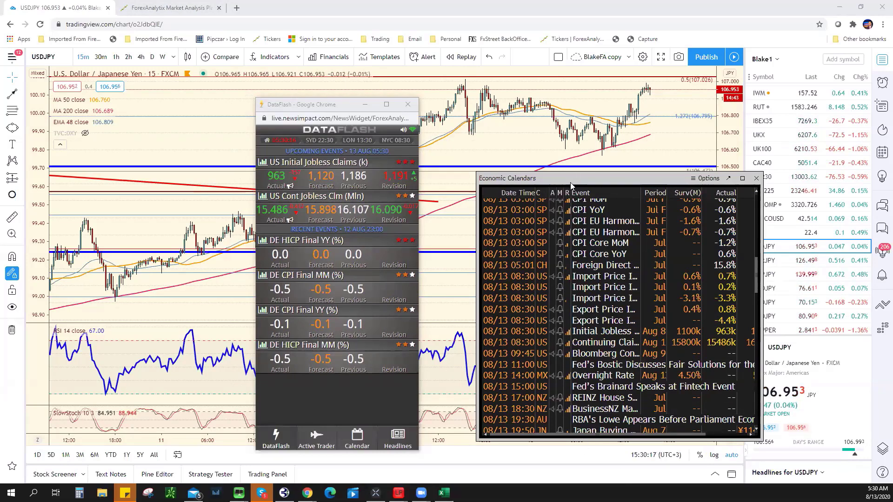
key("alt+Tab")
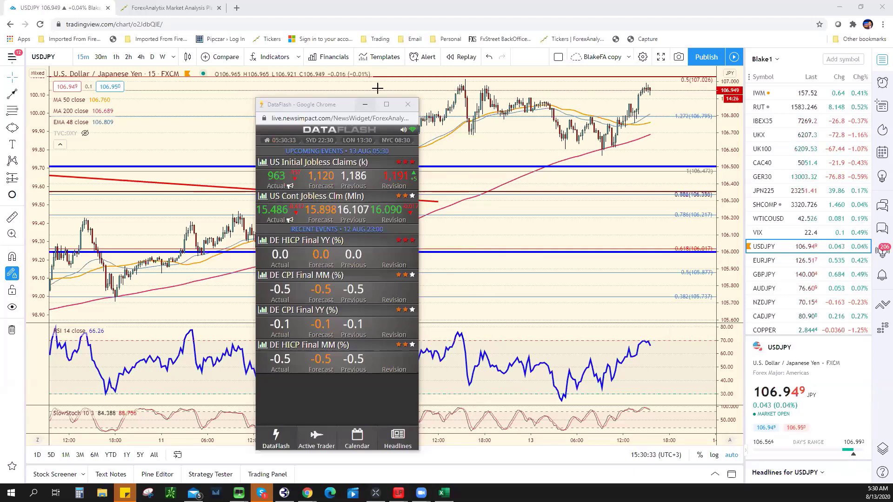
left_click(365, 105)
Step: Display the SPX500 chart on the 4-hour interval, then return to the Excel sheet
scroll(833, 224, "up", 5)
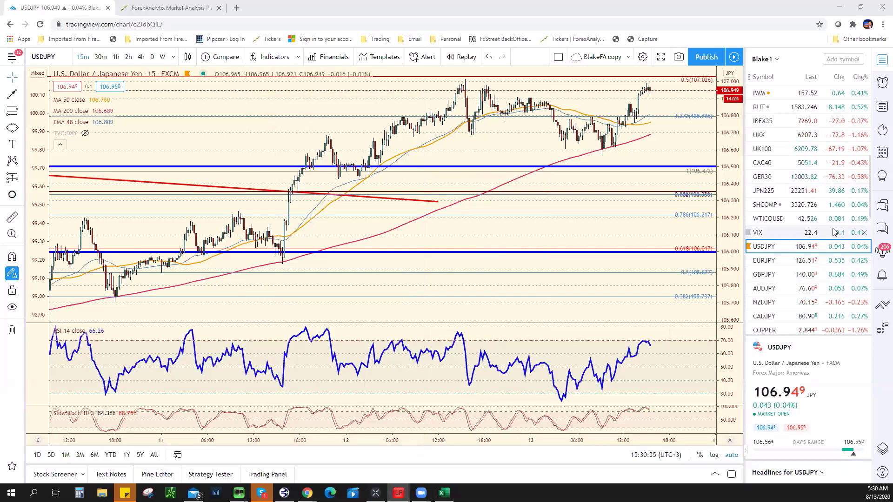
scroll(834, 223, "down", 3)
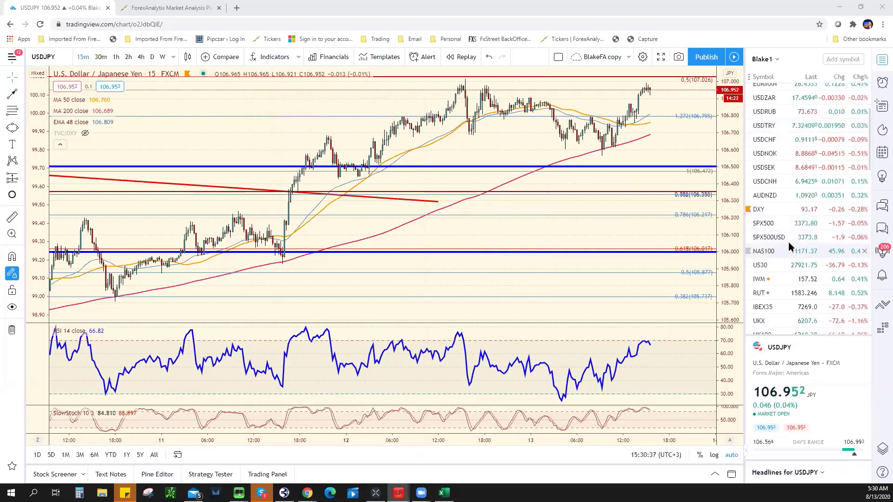
left_click(788, 226)
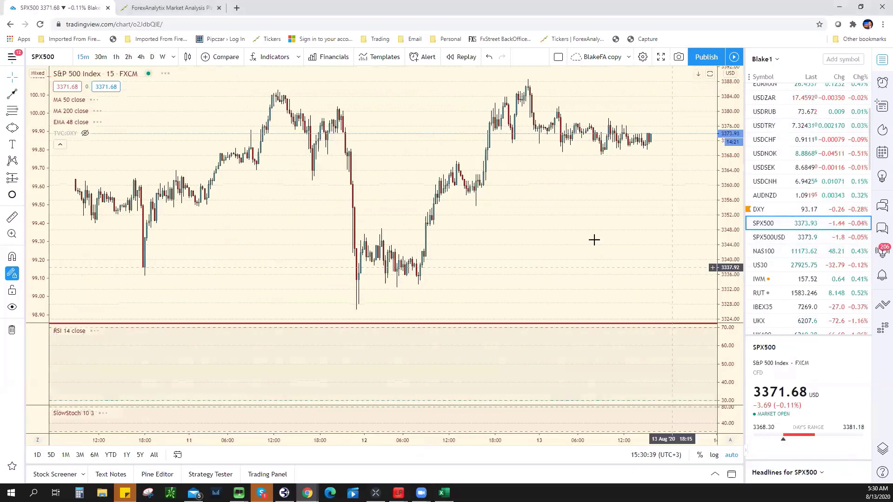
scroll(443, 216, "up", 3)
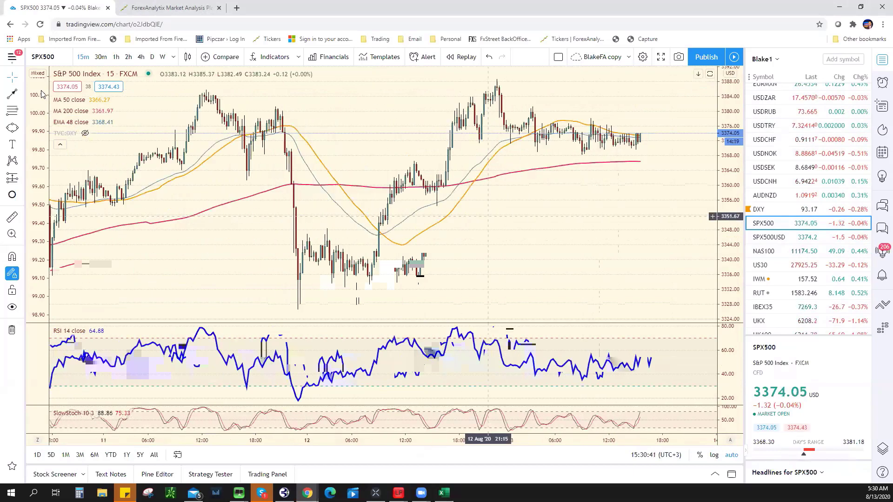
left_click(141, 57)
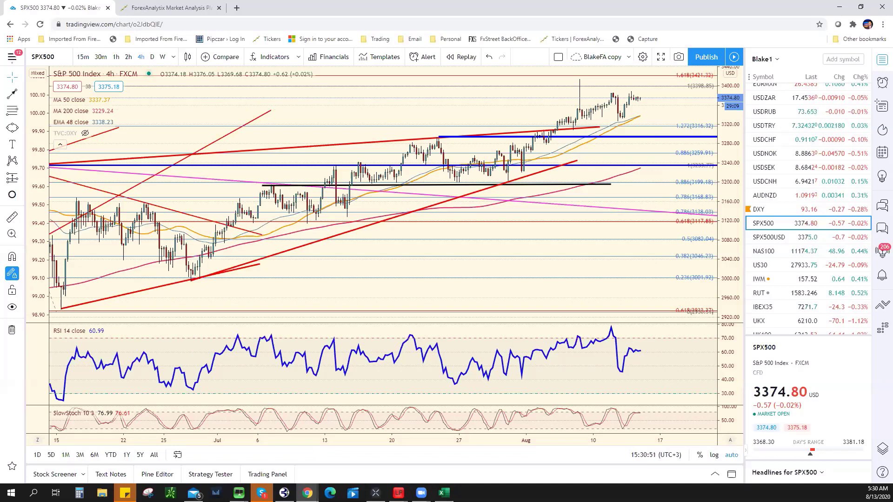
left_click(444, 493)
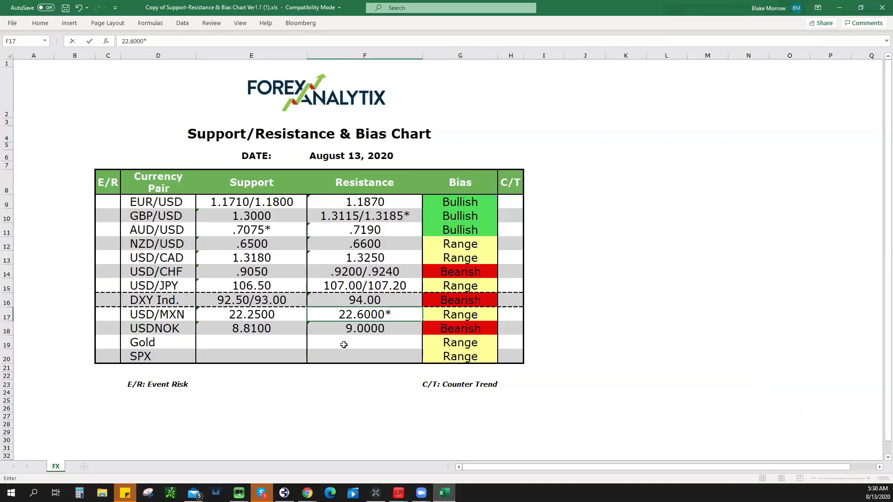
Step: Give SPX resistance 3400 and a Bullish bias
left_click(346, 359)
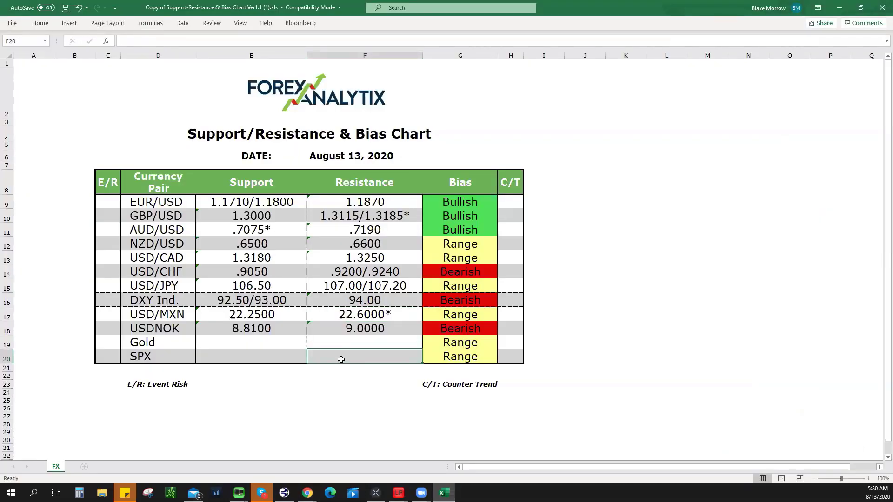
type("3400")
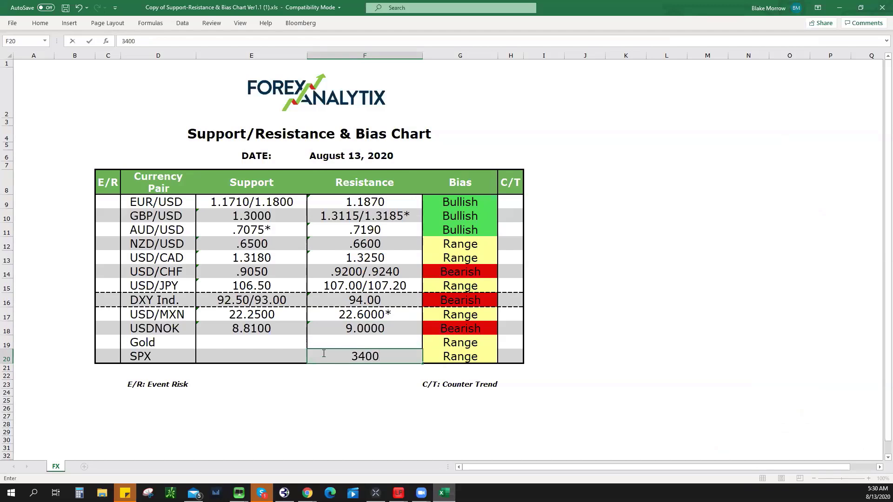
left_click(441, 359)
left_click(502, 361)
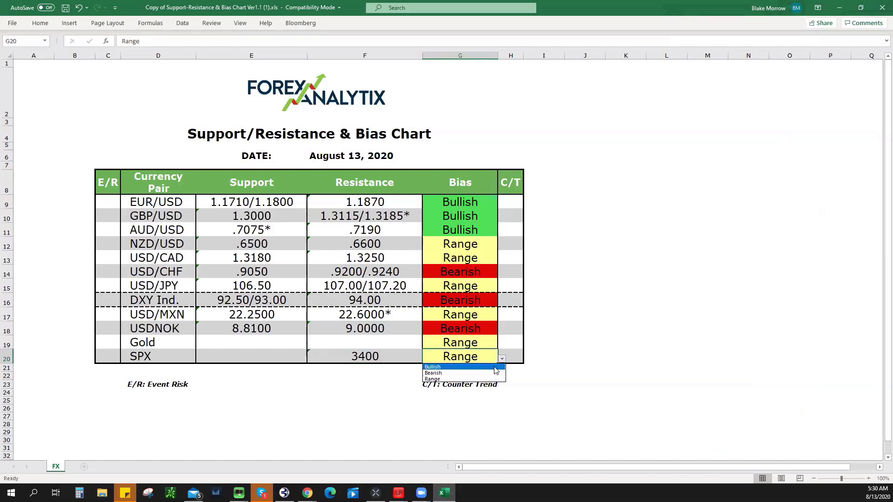
left_click(497, 368)
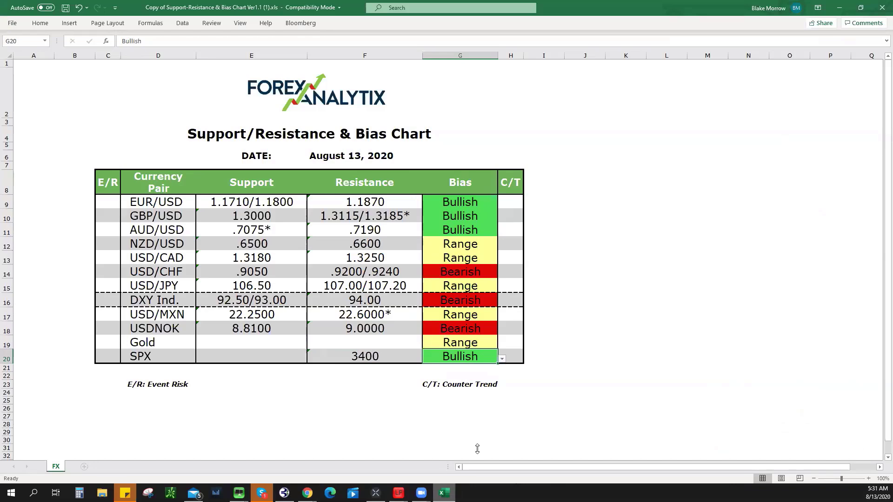
Step: After checking the SPX500 chart, enter 3300 as SPX support
key("alt+Tab")
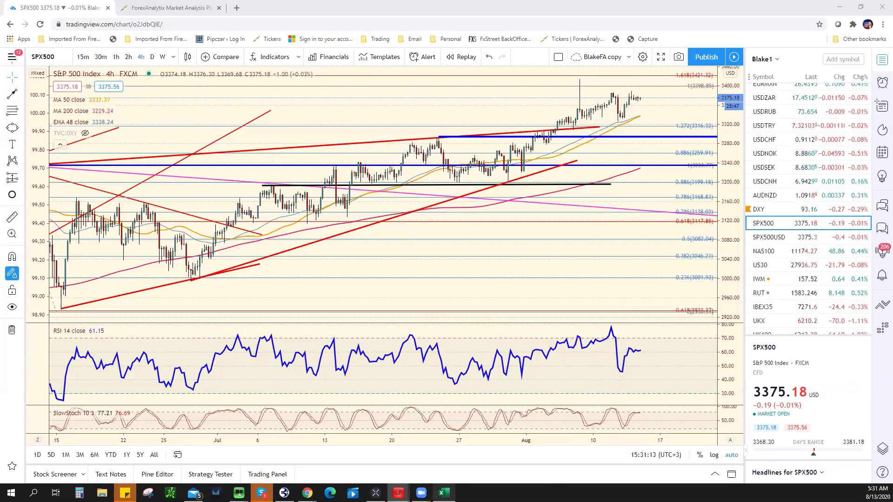
key("alt+Tab")
left_click(261, 355)
type("3300")
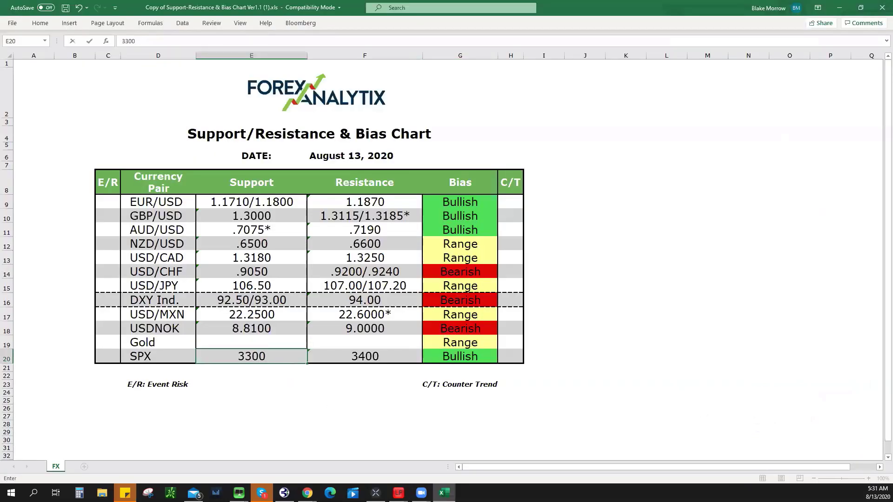
Step: Open the XAUUSD chart and adjust the anchors of the existing Fibonacci retracement
key("alt+Tab")
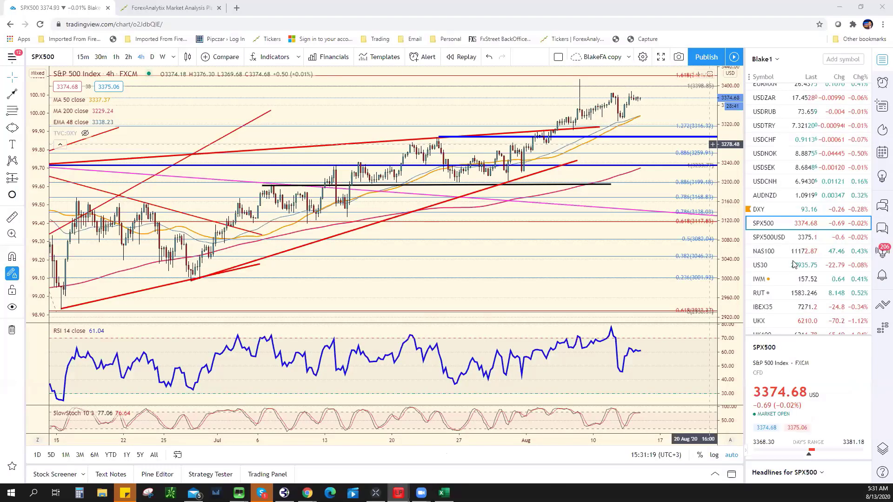
scroll(795, 289, "down", 2)
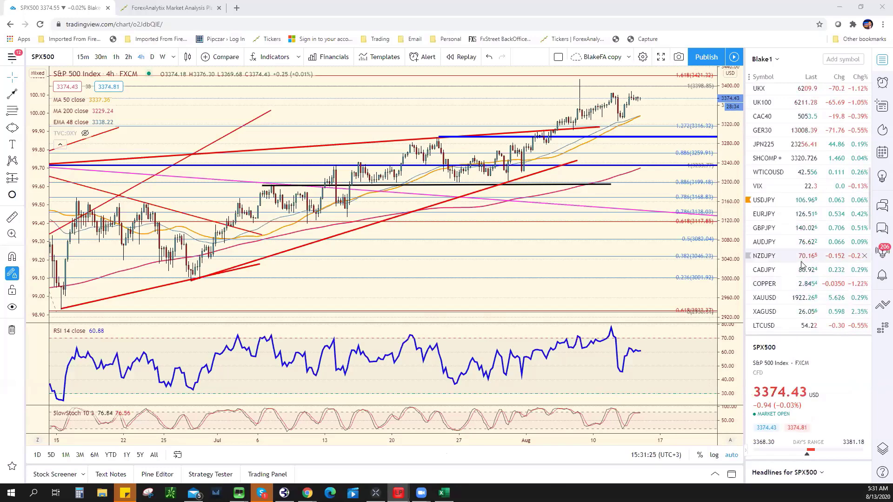
scroll(802, 264, "down", 2)
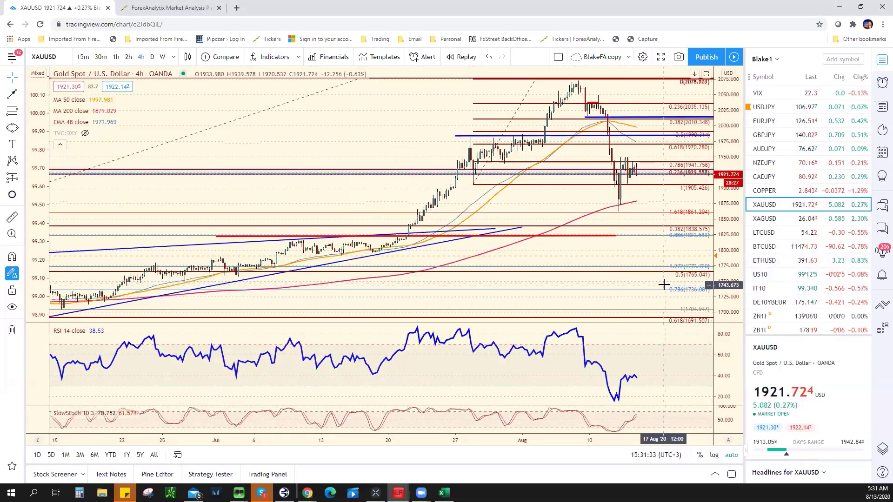
left_click(646, 136)
left_click(598, 193)
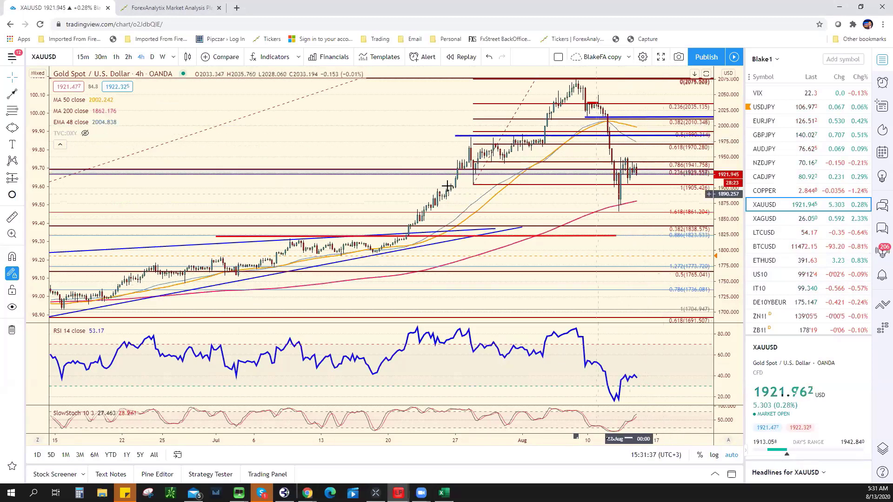
right_click(524, 200)
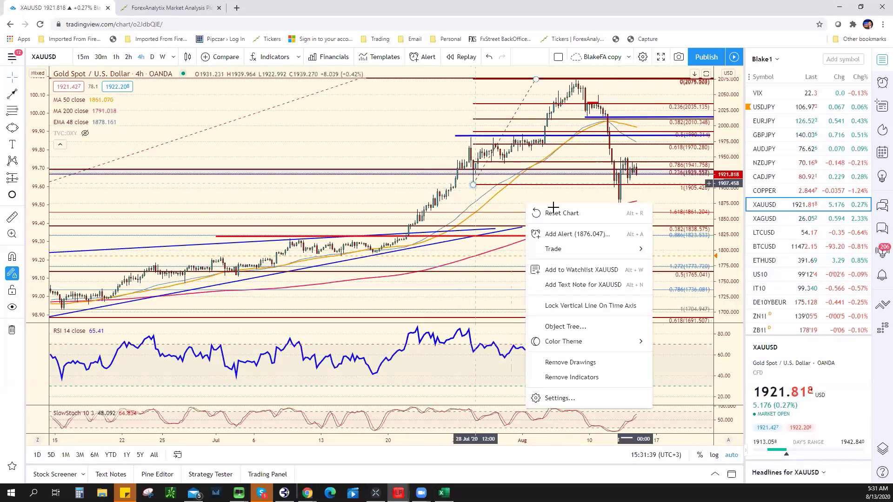
left_click_drag(474, 185, 593, 192)
right_click(592, 191)
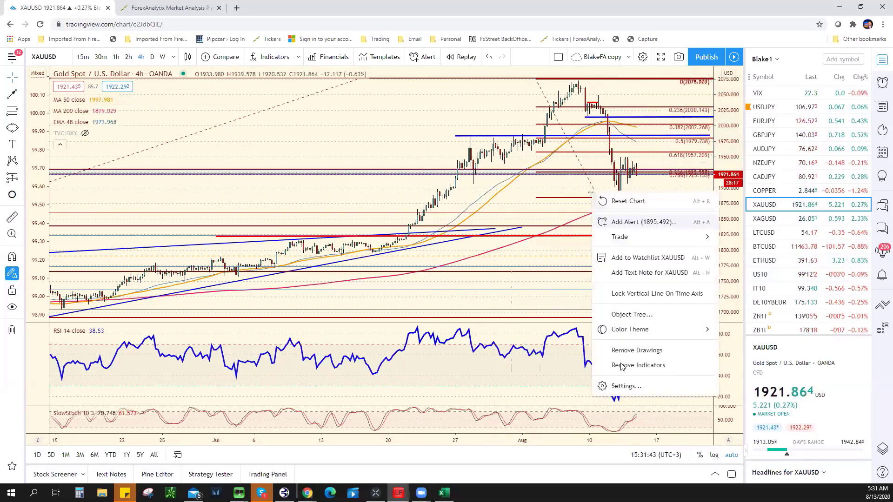
right_click(587, 146)
left_click_drag(593, 192, 496, 230)
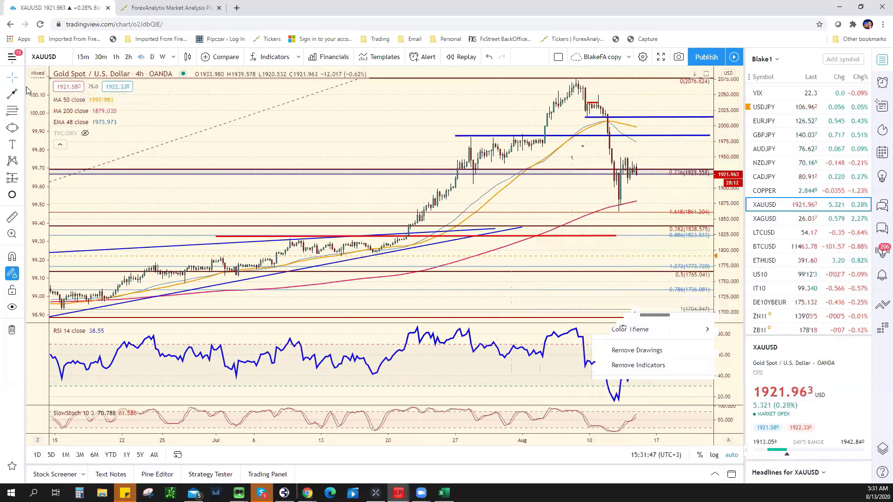
Step: Redraw the Fibonacci retracement from the August high near 2076 to the low near 1862
left_click(12, 110)
left_click(575, 78)
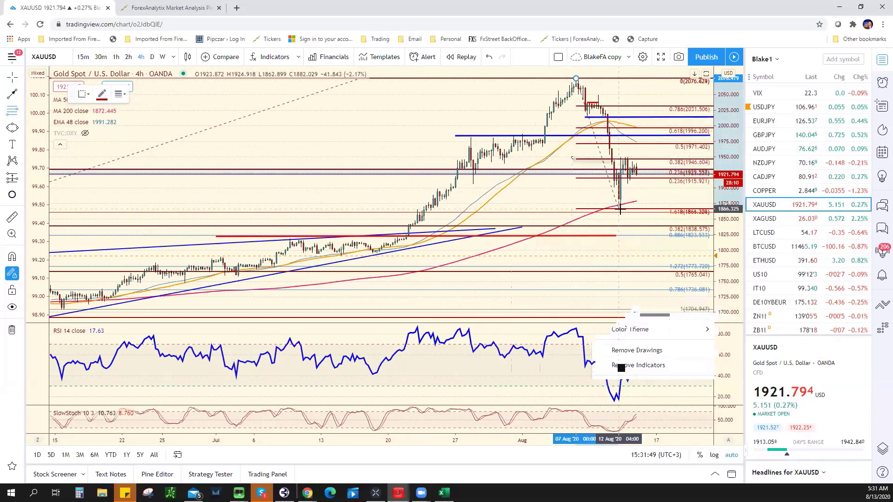
left_click(616, 211)
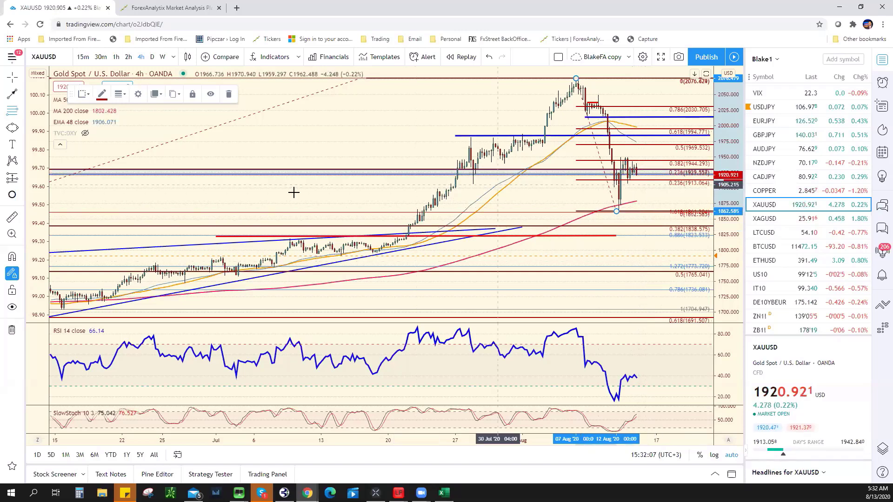
Step: Draw a projected arrow rising from the low, delete it, and select Excel cell E19
left_click_drag(324, 127, 138, 130)
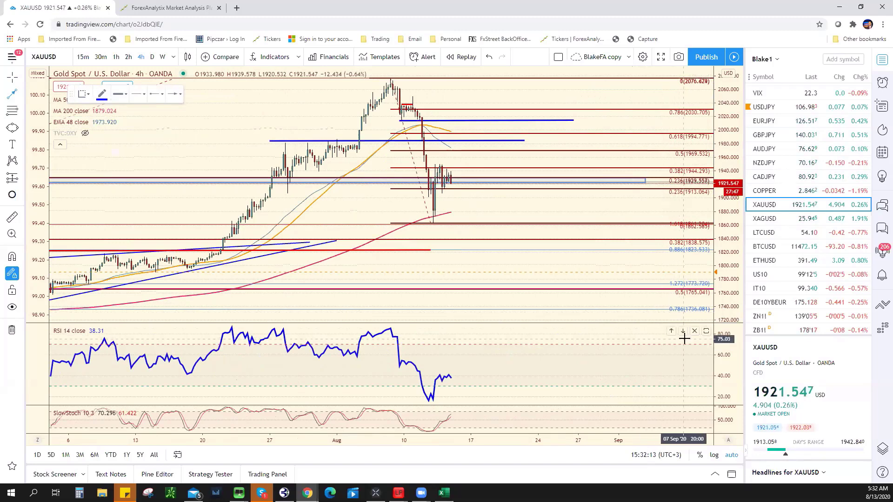
scroll(525, 279, "down", 2)
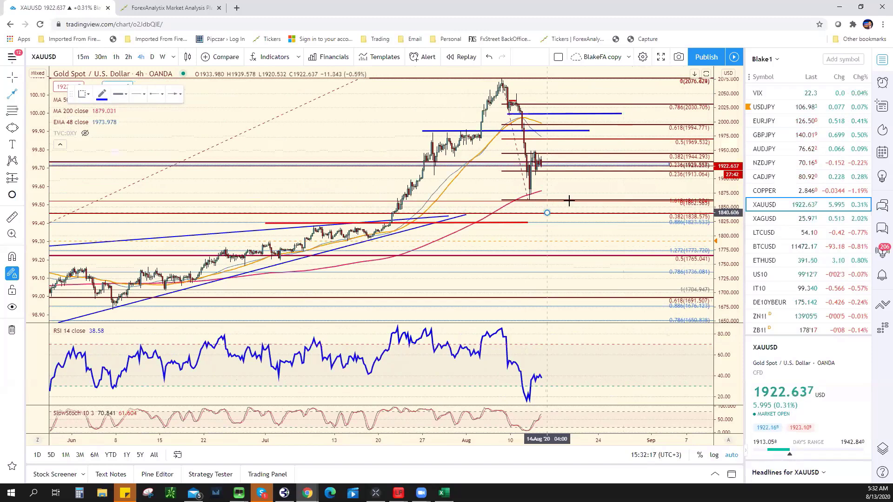
left_click(589, 184)
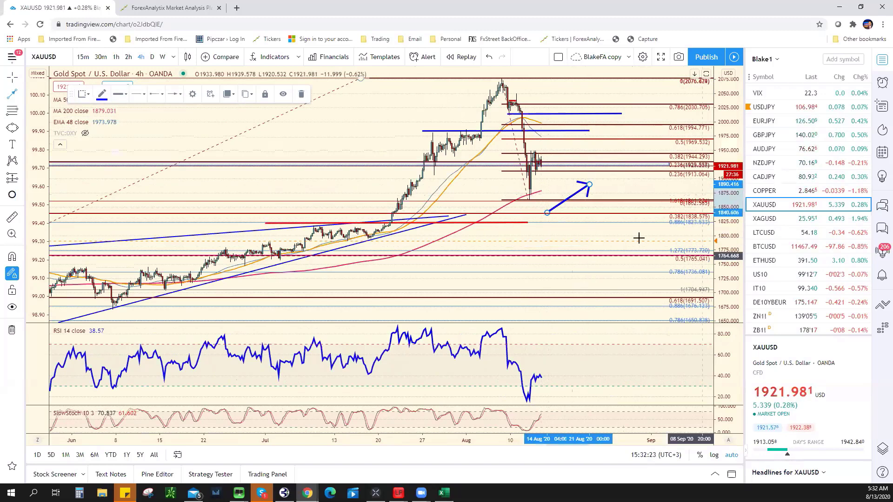
right_click(589, 186)
left_click(614, 331)
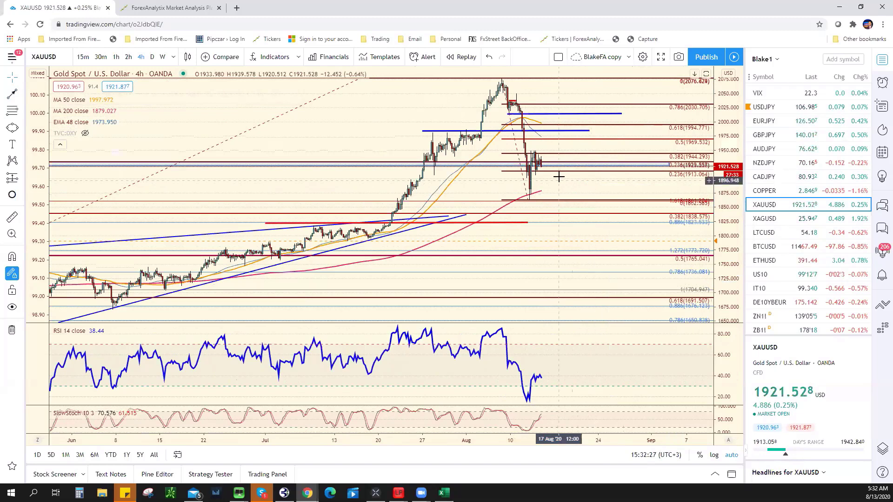
key("alt+Tab")
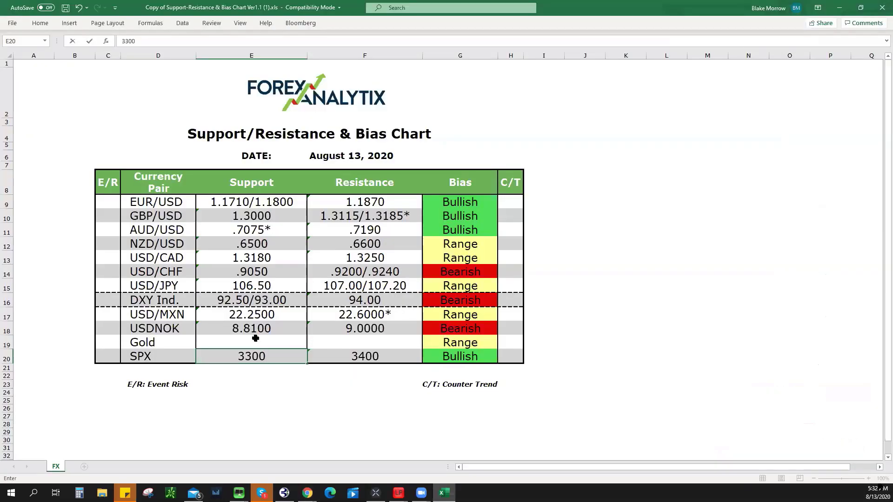
left_click(294, 339)
Step: Enter Gold support 1900 and resistance 1995, and set its bias to Bullish
type("1")
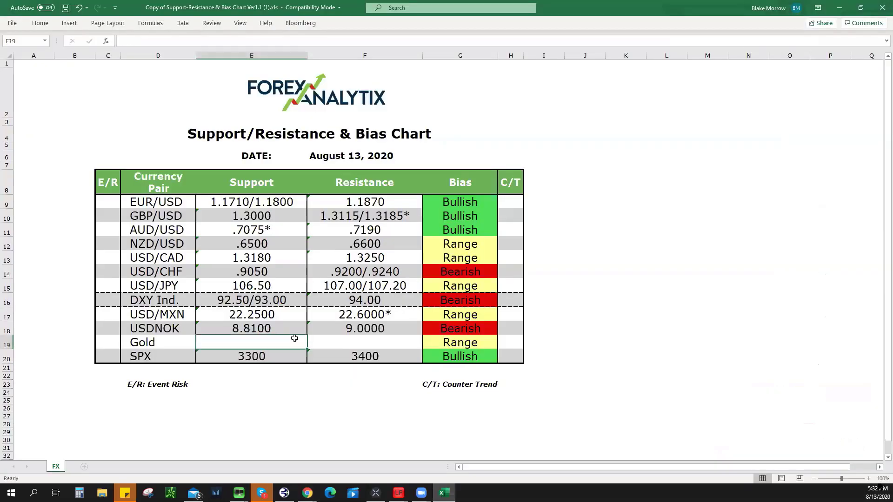
type("900")
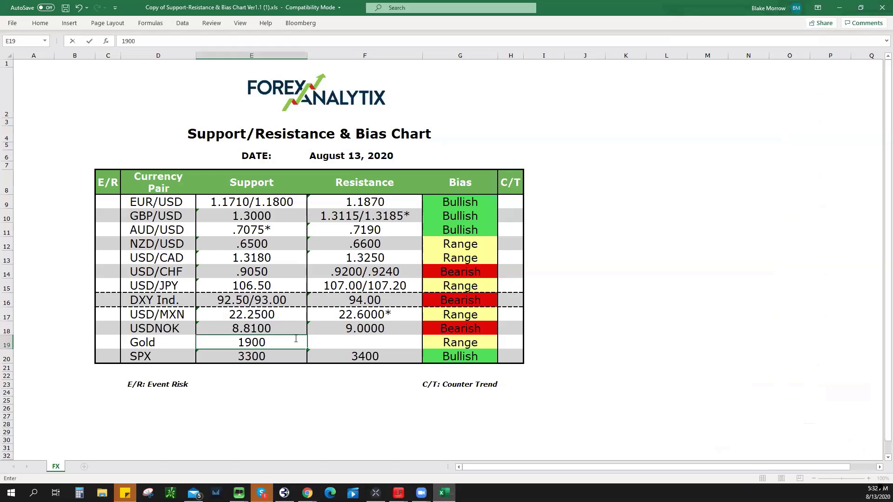
key("Tab")
type("1995")
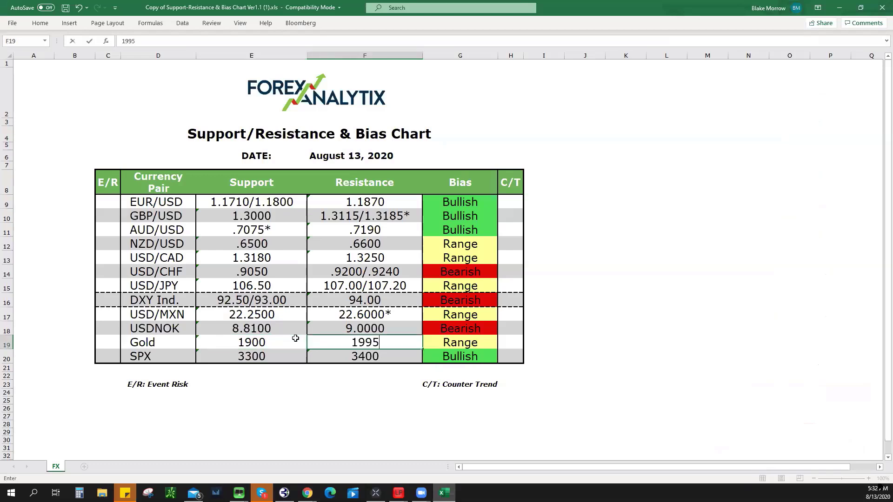
key("Tab")
left_click(502, 344)
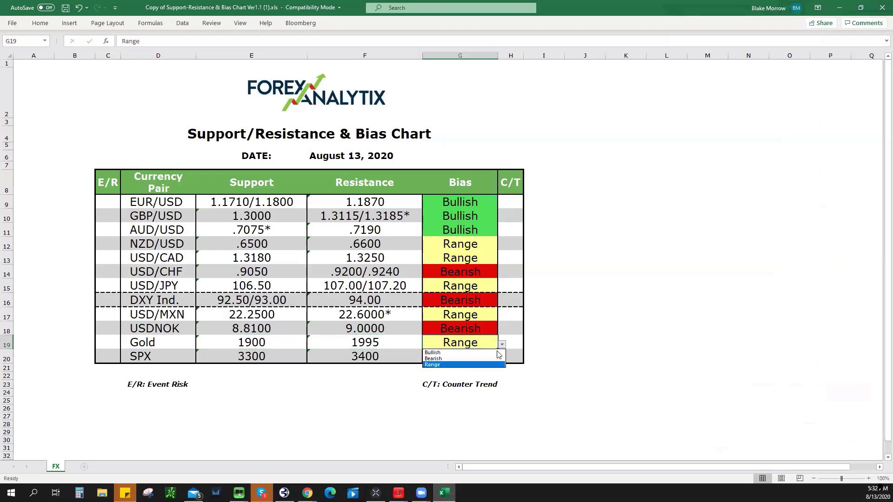
left_click(435, 352)
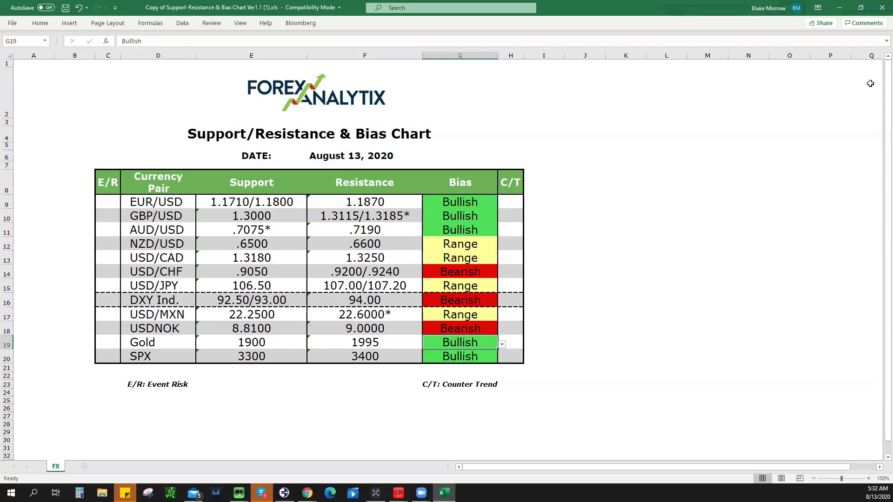
Step: Browse the ForexAnalytix Sponsored page, then go back to the dashboard
key("alt+Tab")
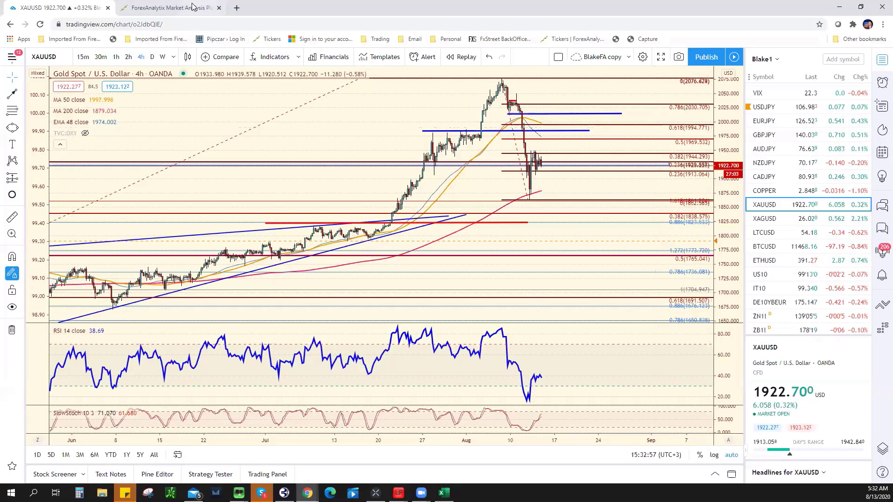
left_click(200, 12)
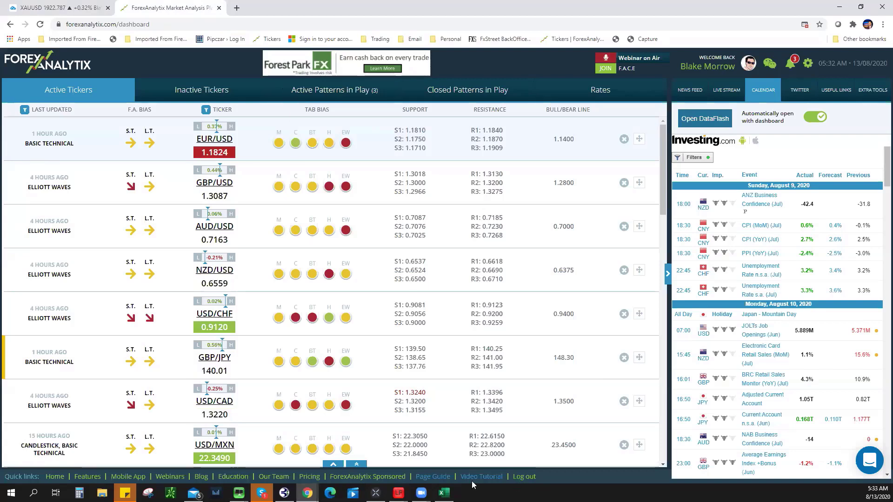
left_click(393, 477)
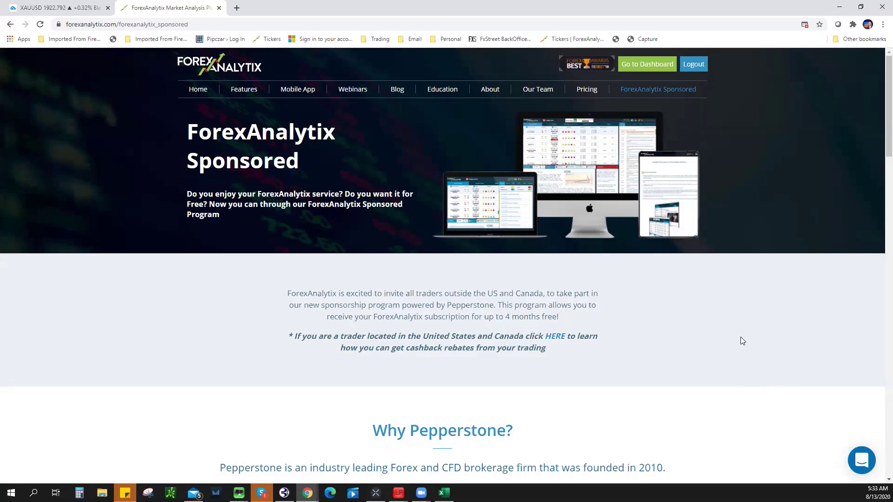
scroll(743, 340, "down", 4)
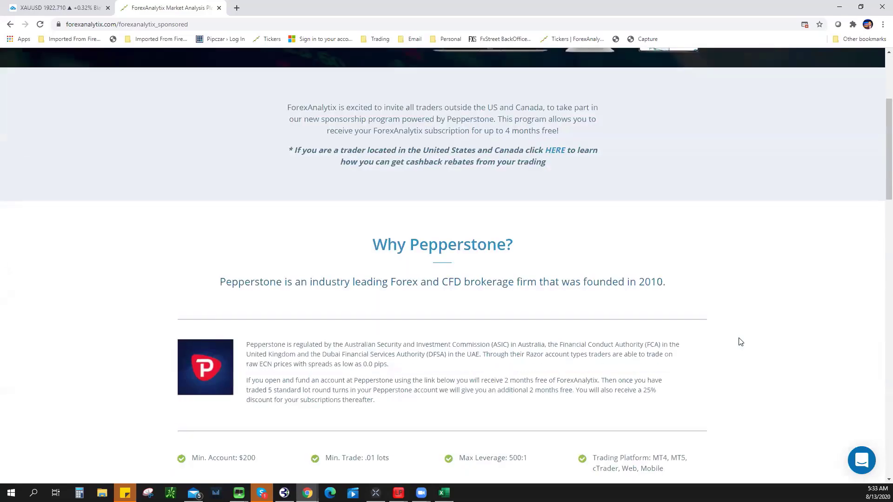
scroll(740, 341, "up", 4)
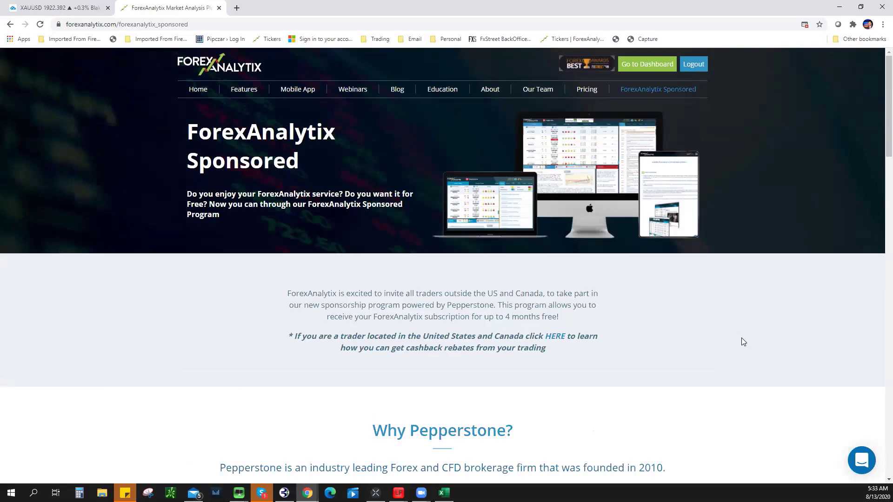
scroll(742, 342, "down", 3)
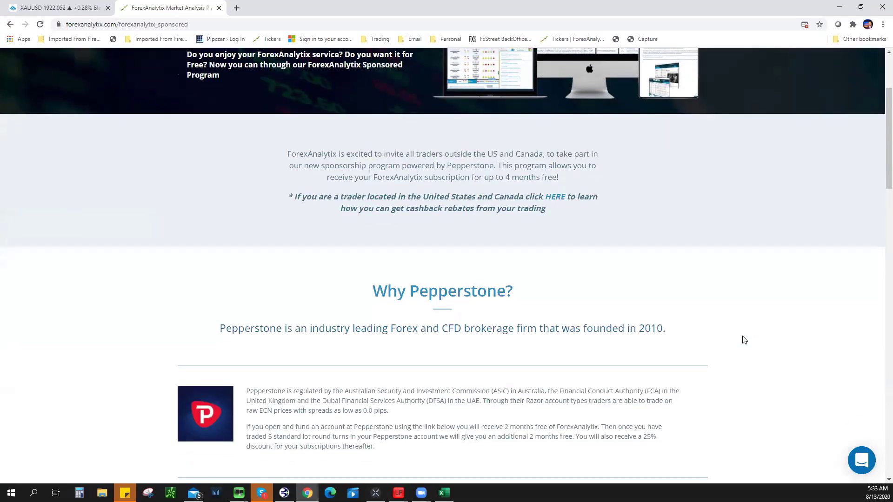
scroll(744, 340, "down", 5)
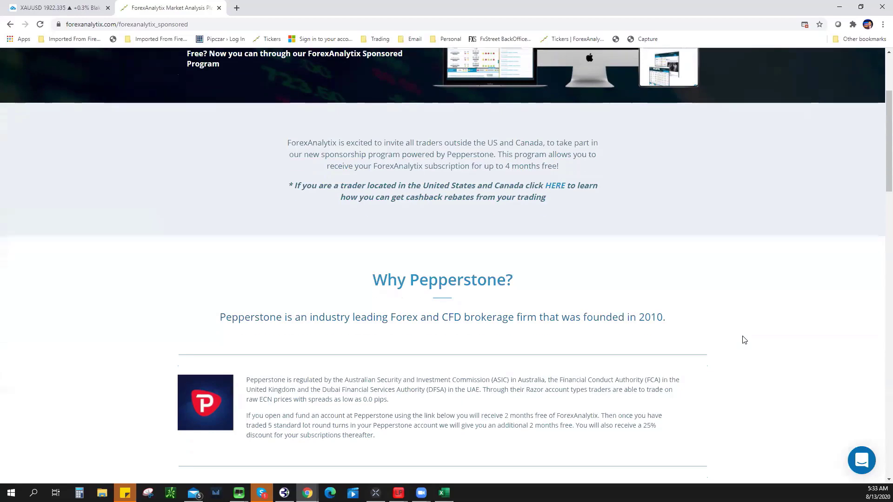
scroll(744, 341, "down", 1)
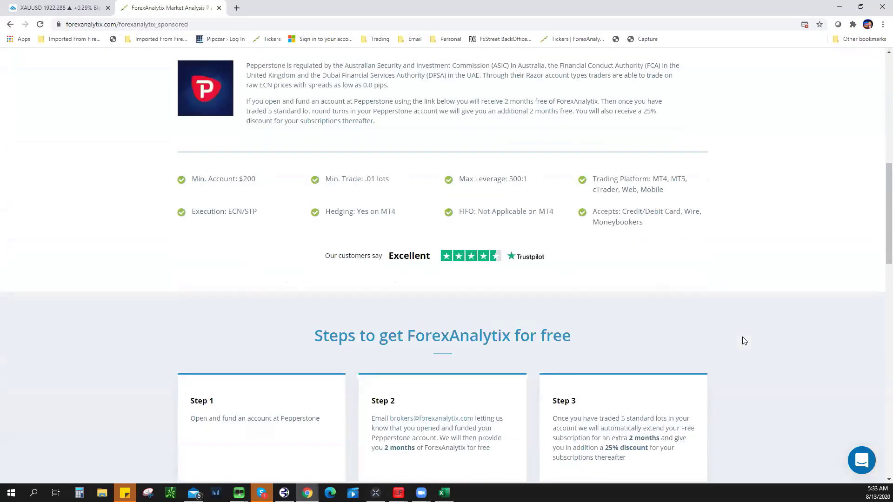
scroll(744, 341, "down", 5)
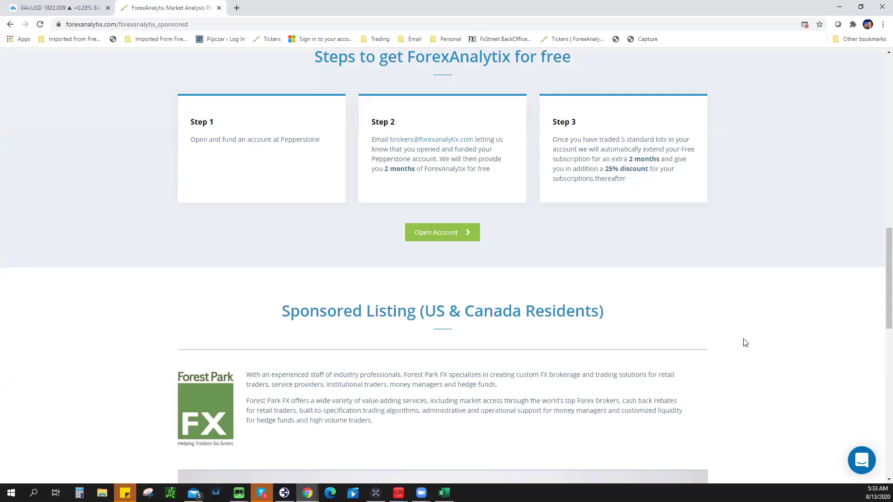
scroll(743, 341, "up", 10)
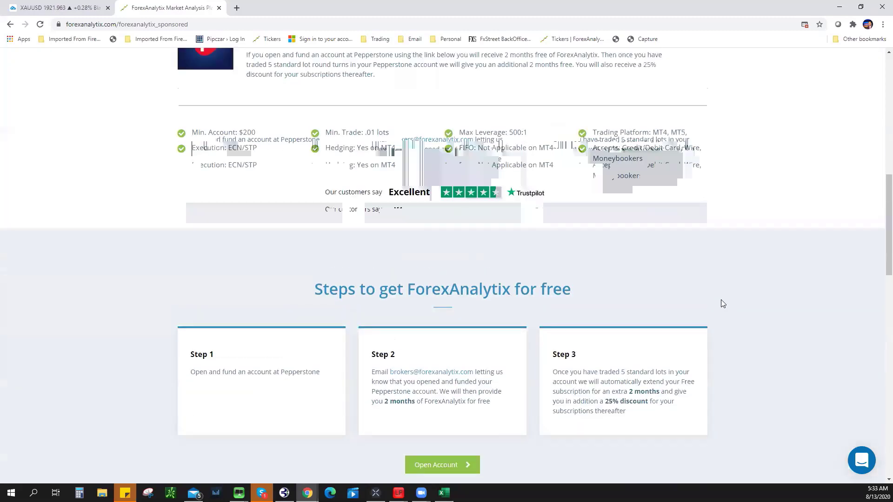
scroll(664, 242, "up", 5)
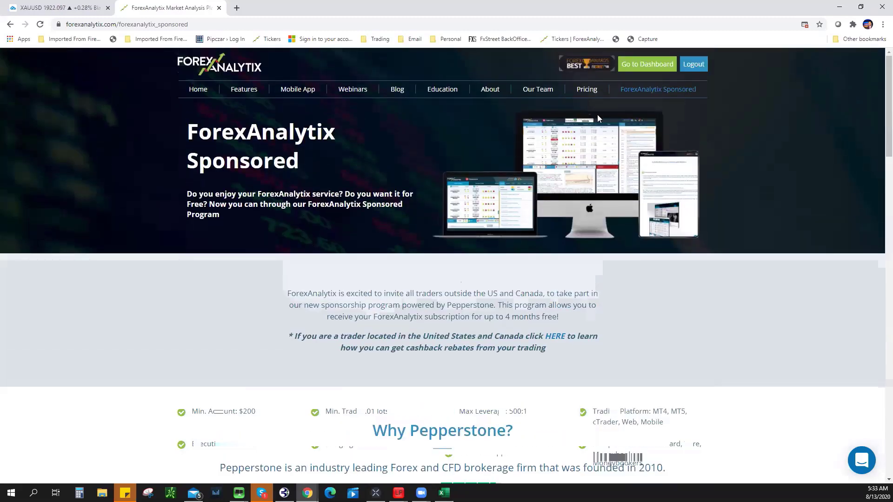
left_click(648, 65)
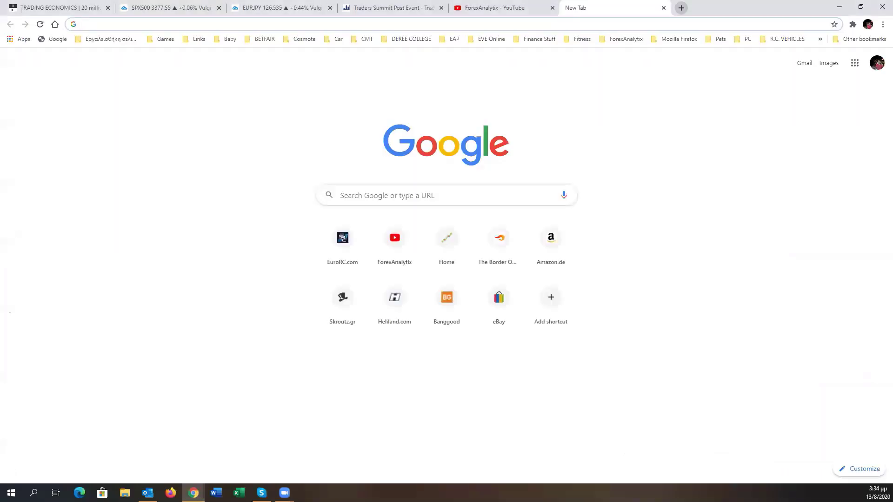
Step: Load the ForexAnalytix site via 'forex' and open the Sponsored program page
type("forex")
key("Return")
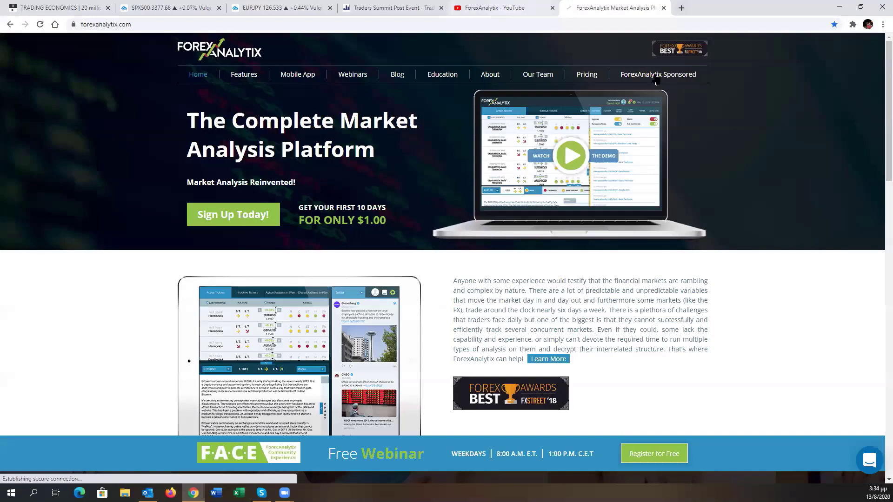
left_click(657, 76)
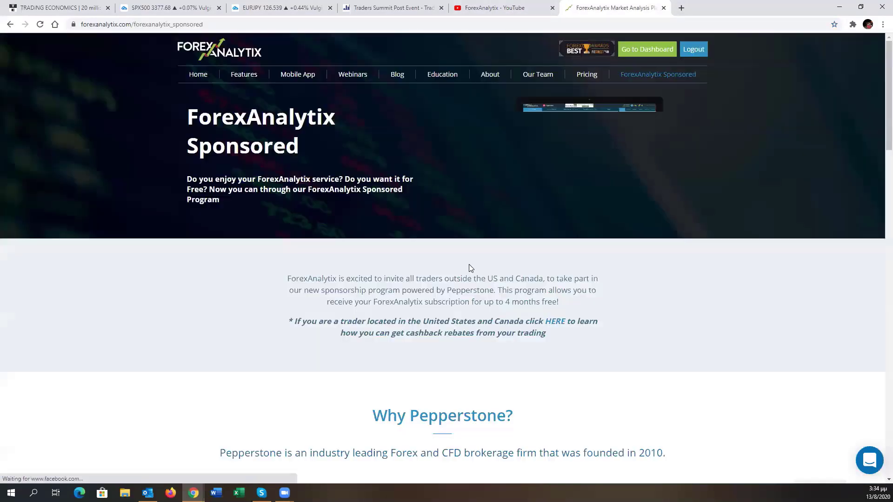
scroll(469, 264, "down", 12)
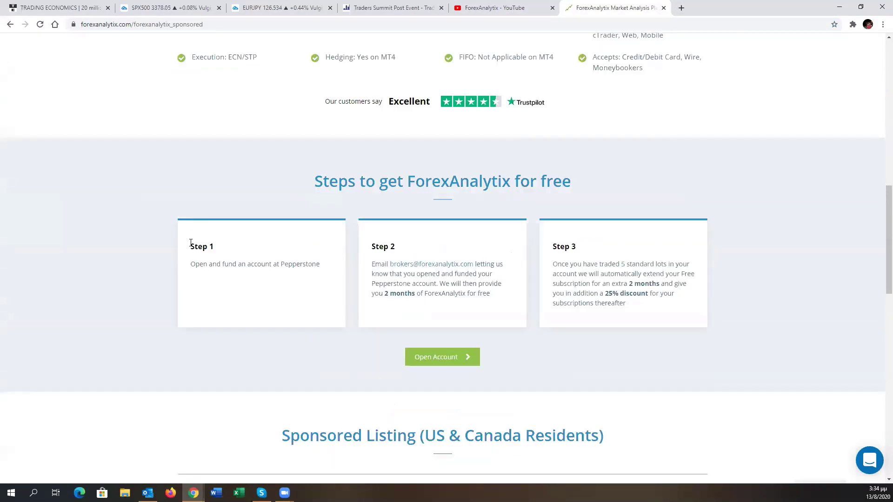
Step: Read through the Step 1 and Step 2 instructions, then close the page
left_click_drag(190, 242, 626, 305)
left_click(366, 222)
left_click_drag(315, 182, 722, 305)
left_click(442, 294)
left_click_drag(209, 264, 432, 307)
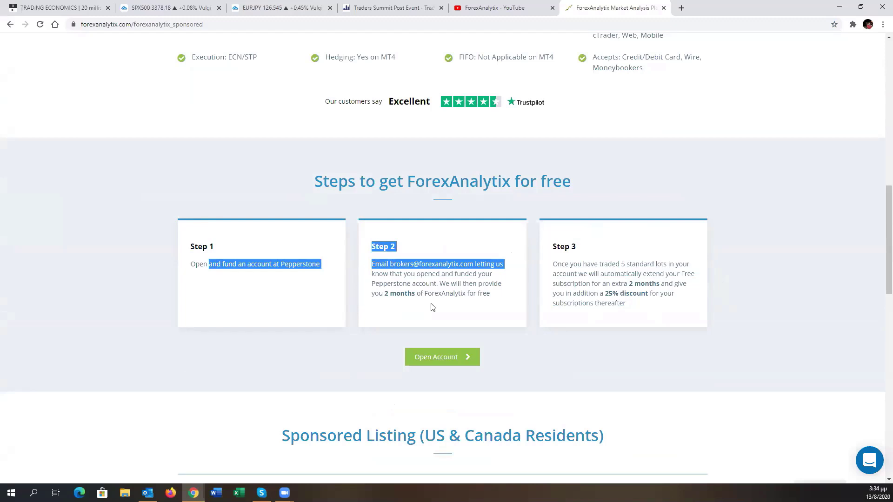
left_click(538, 273)
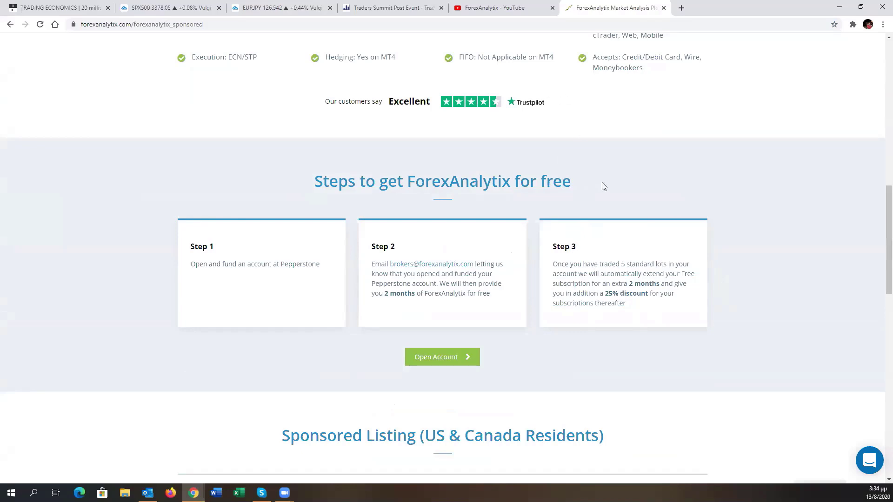
scroll(604, 195, "up", 5)
scroll(623, 139, "down", 1)
scroll(651, 46, "up", 1)
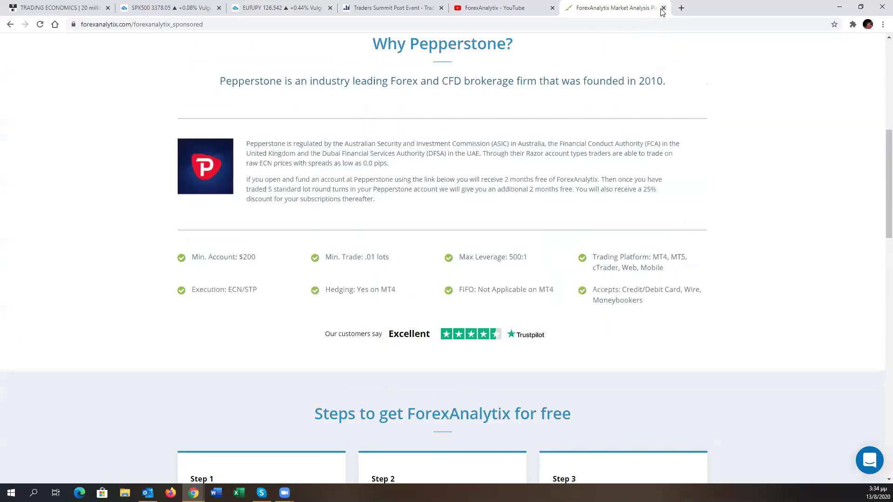
key("ctrl+w")
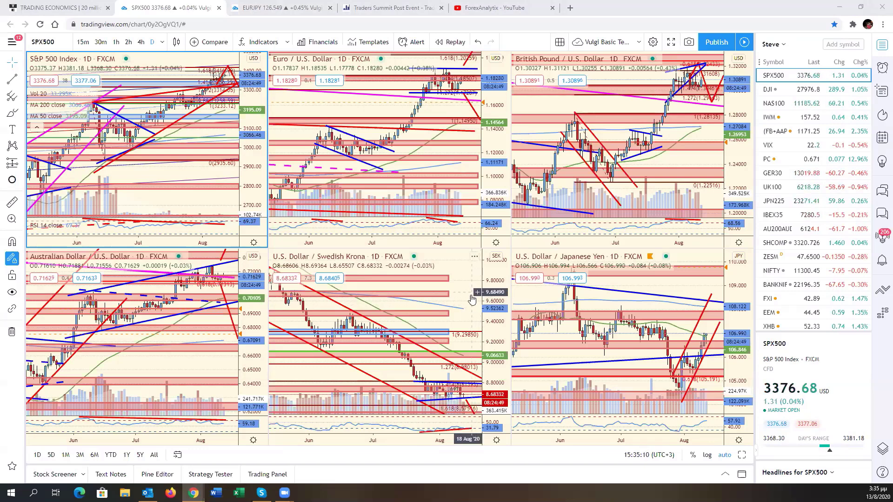
Step: Step through the USD/SEK, EUR/USD and USD/JPY panes and put DXY in the bottom-right chart
left_click(475, 353)
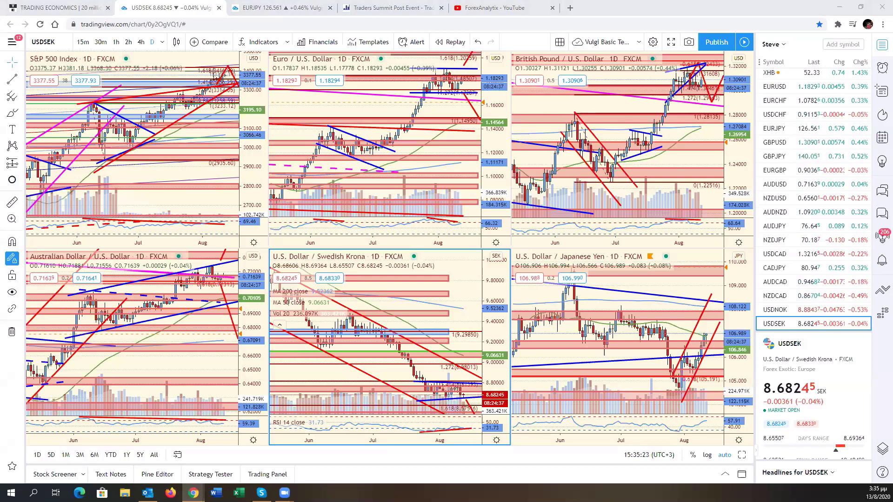
left_click(463, 112)
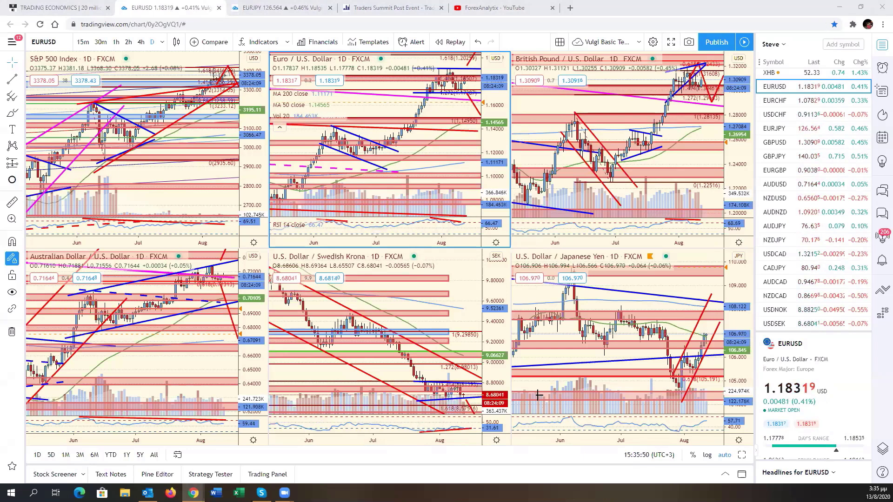
left_click_drag(576, 386, 683, 323)
left_click(684, 323)
scroll(800, 272, "down", 3)
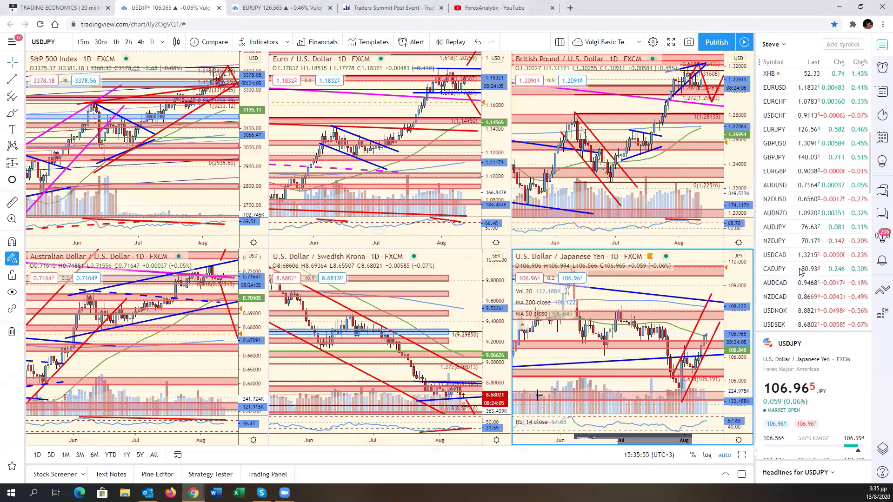
scroll(800, 272, "up", 3)
key("Up")
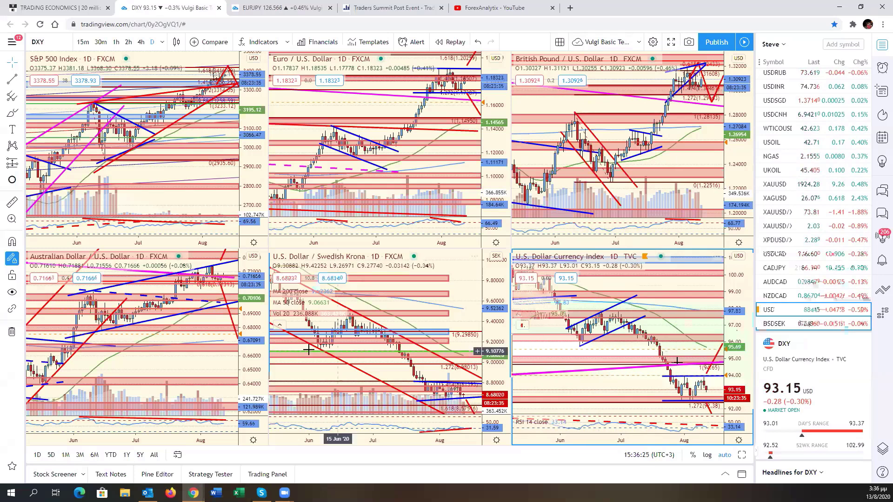
left_click(231, 334)
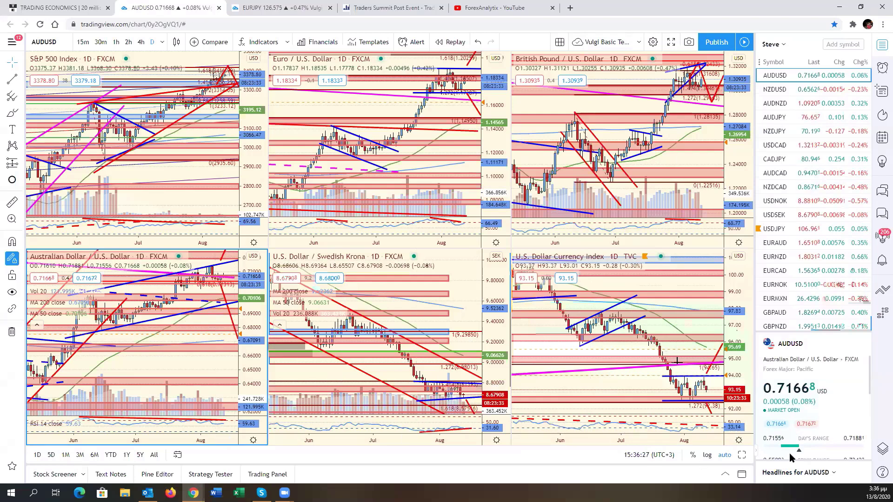
Step: Maximize AUD/USD and shift the rising red leg right to meet the falling leg's low
left_click(741, 454)
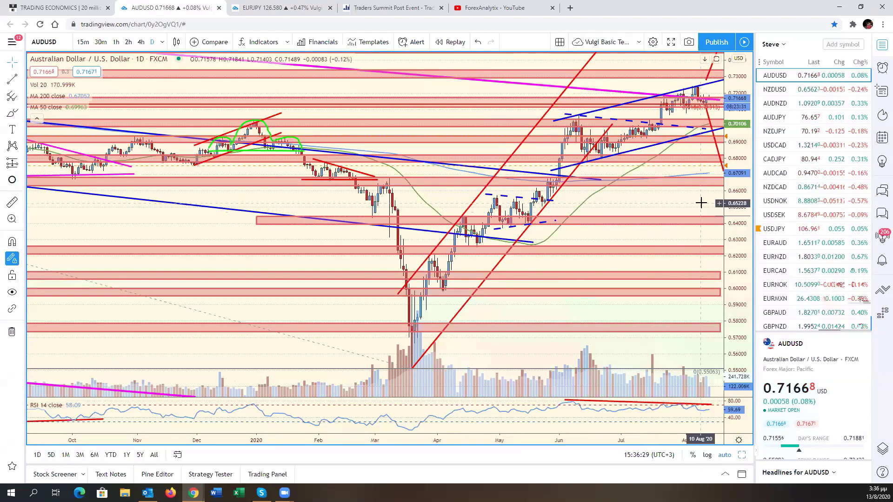
left_click_drag(698, 199, 653, 205)
left_click_drag(739, 258, 672, 314)
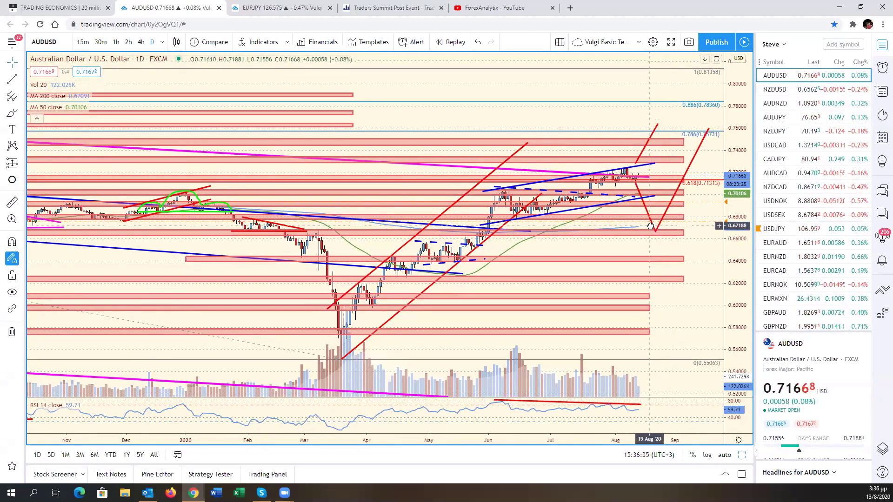
left_click_drag(651, 226, 656, 224)
left_click(667, 224)
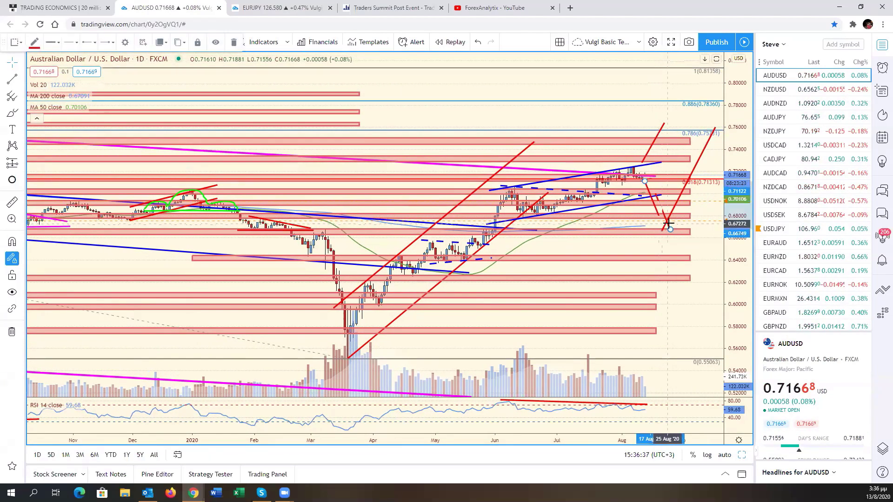
left_click_drag(674, 212, 682, 209)
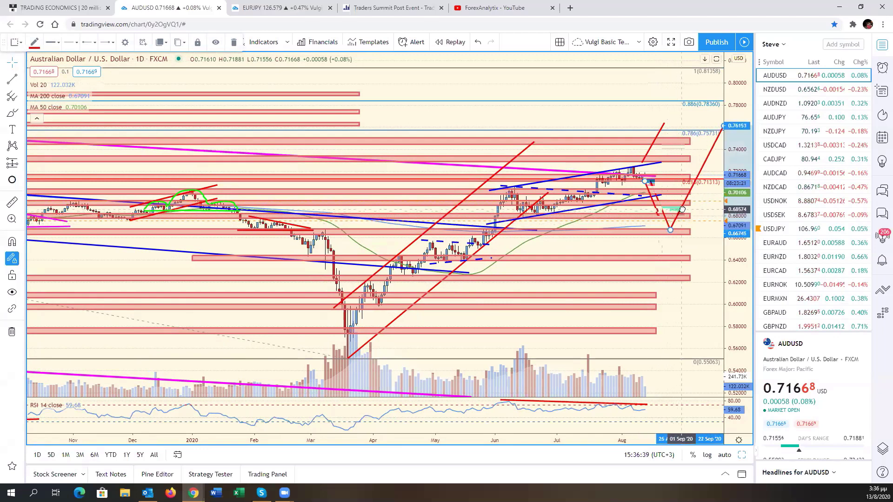
left_click_drag(650, 147, 658, 144)
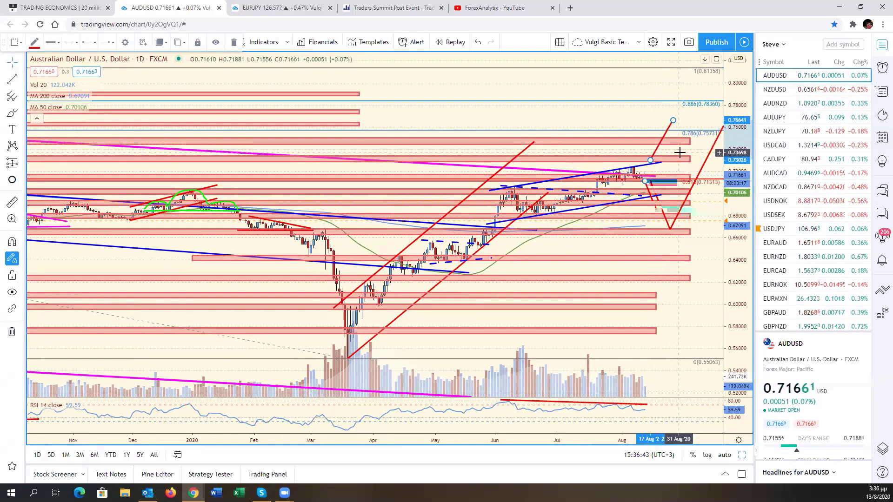
left_click(679, 152)
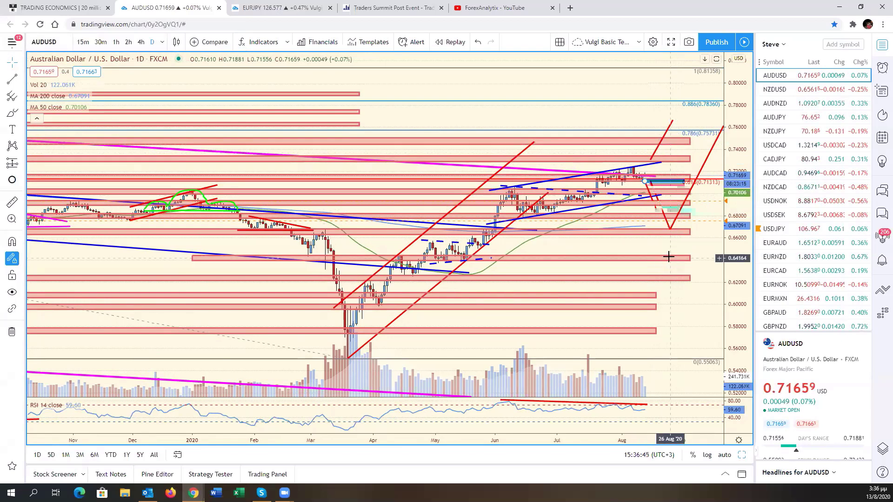
Step: Glance at NZDUSD, return to AUDUSD and restore the six-chart grid
left_click(789, 89)
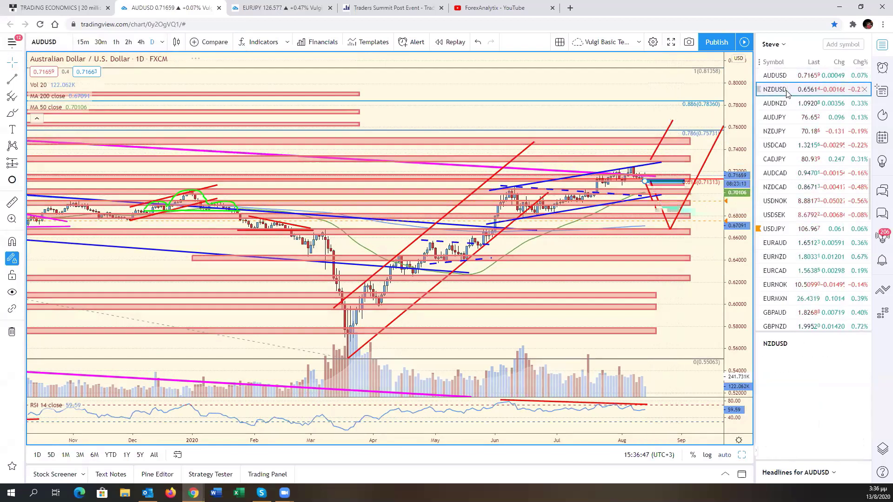
left_click(782, 75)
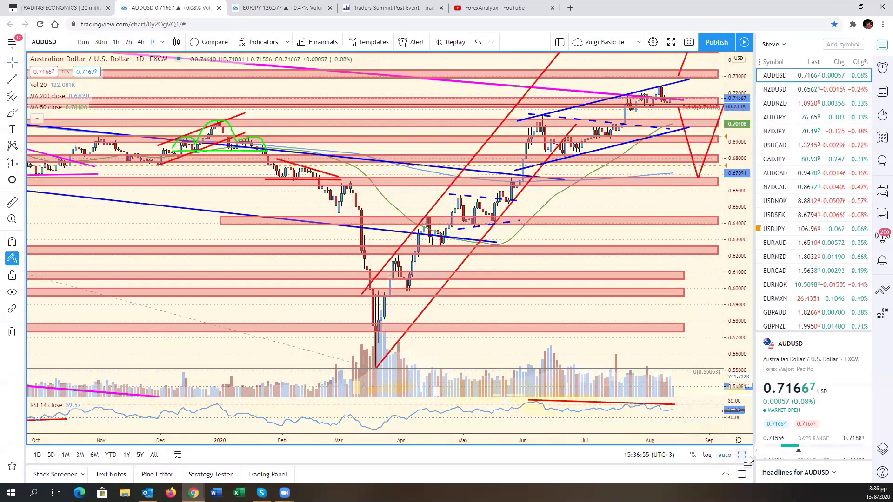
left_click(742, 455)
left_click_drag(198, 365, 199, 366)
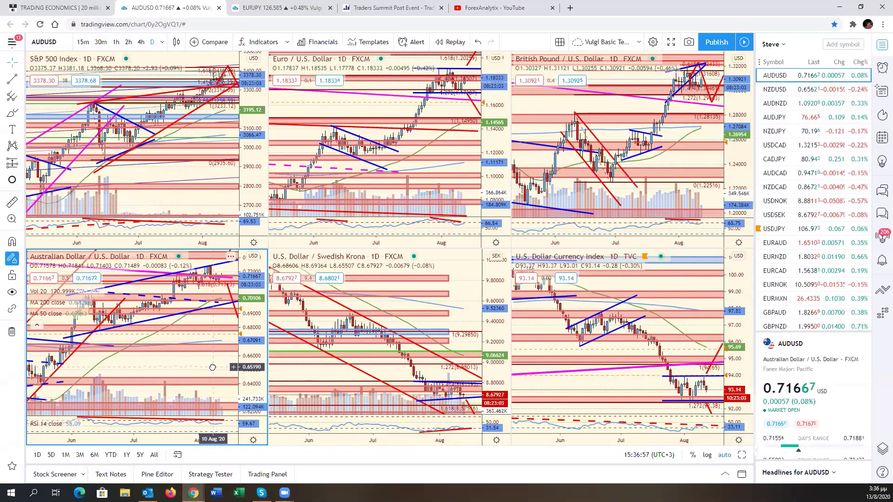
Step: Replace USD/SEK with gold XAUUSD, after trying NGAS and silver XAGUSD in that pane
left_click(479, 305)
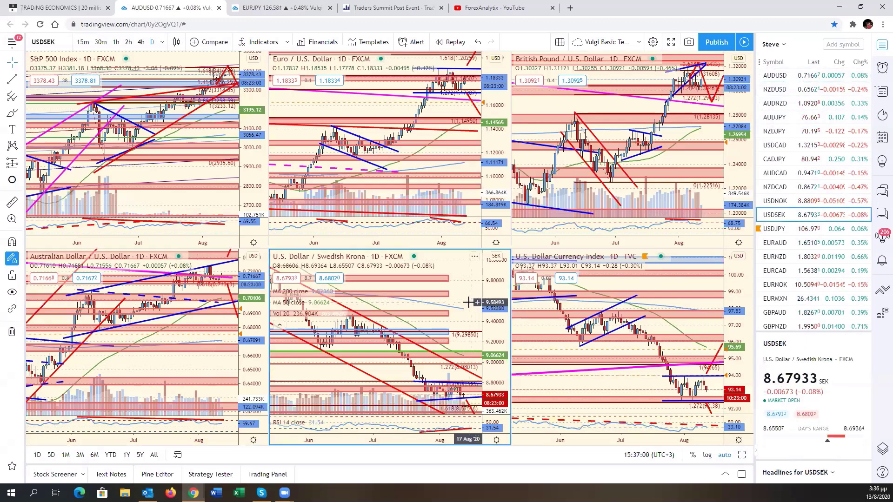
left_click(646, 379)
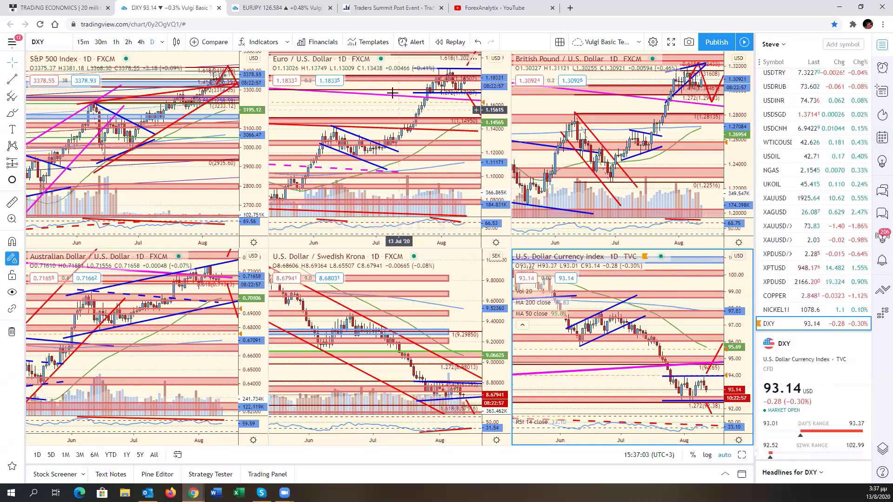
left_click(434, 126)
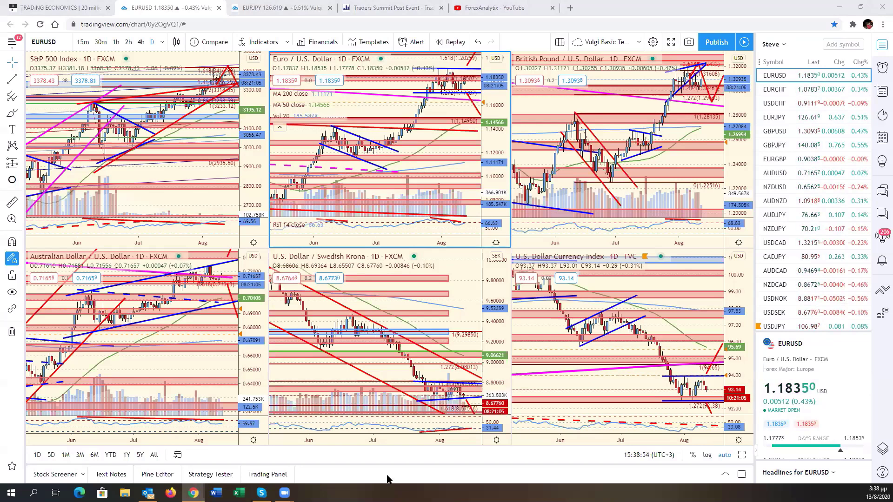
left_click(475, 343)
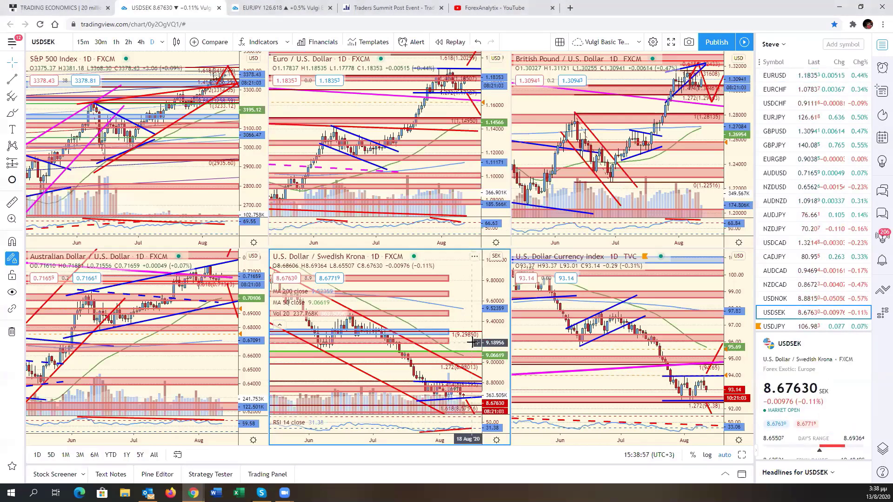
scroll(814, 297, "down", 3)
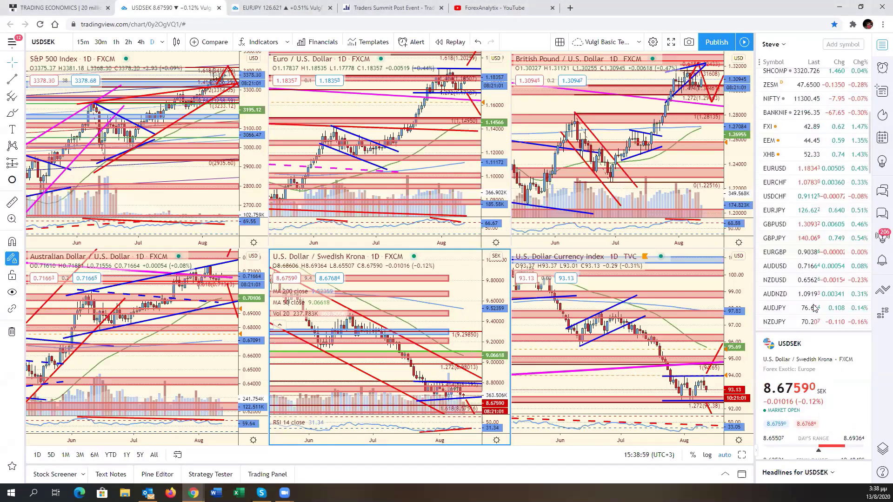
scroll(814, 307, "down", 5)
scroll(815, 307, "down", 1)
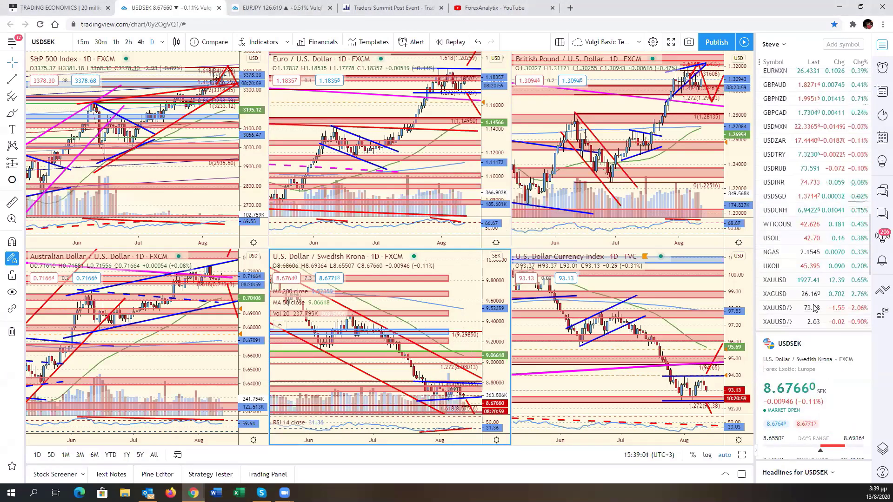
left_click(803, 258)
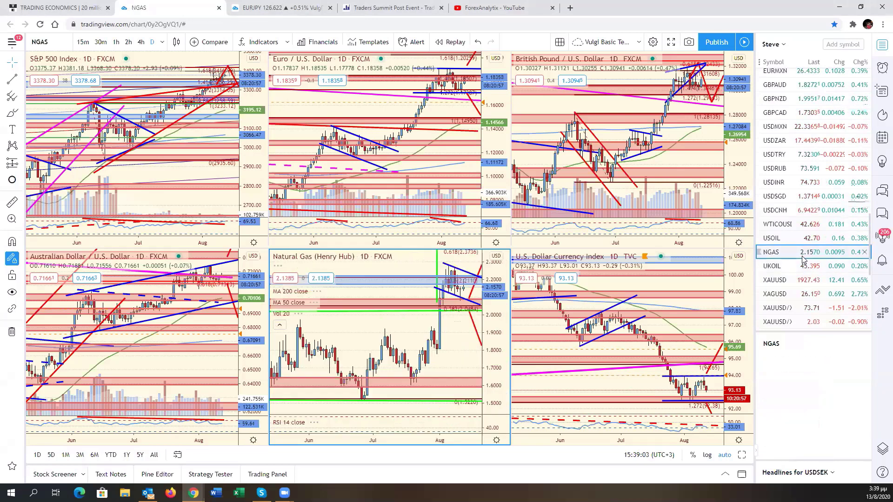
left_click(808, 295)
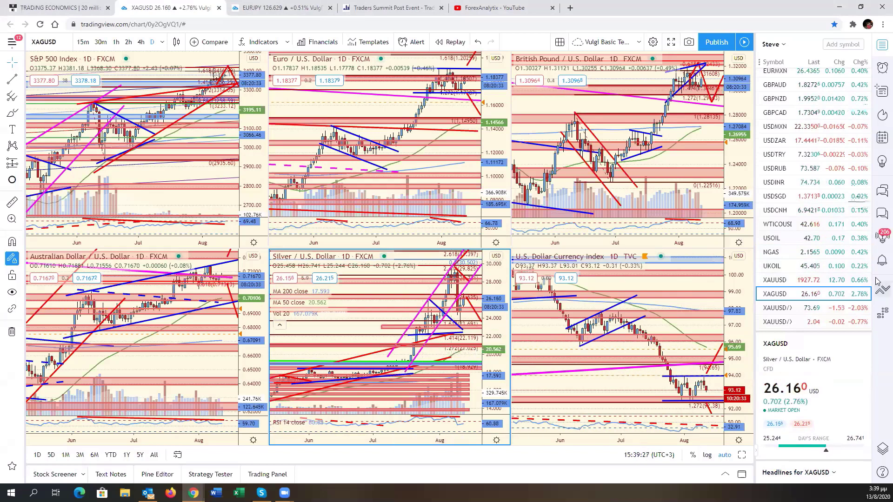
left_click(842, 279)
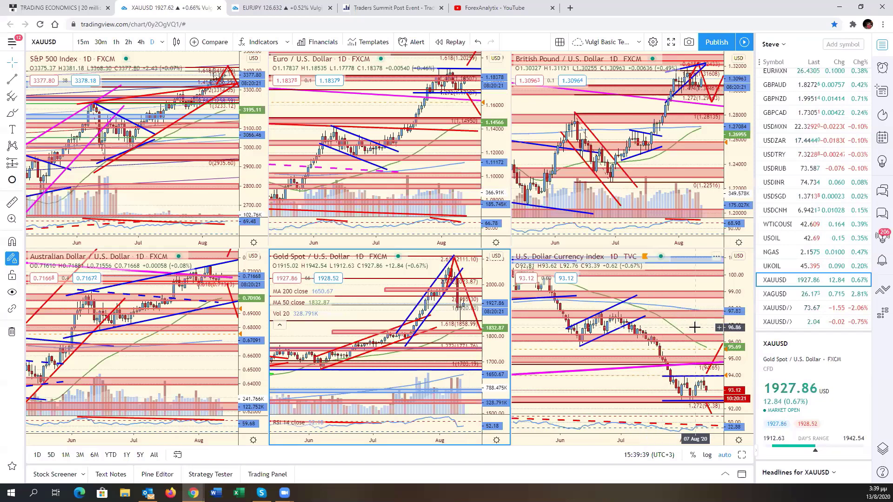
Step: Switch the dollar index pane to US10Y, then BUND, and maximize the Euro-Bund chart
left_click(654, 324)
scroll(807, 288, "down", 5)
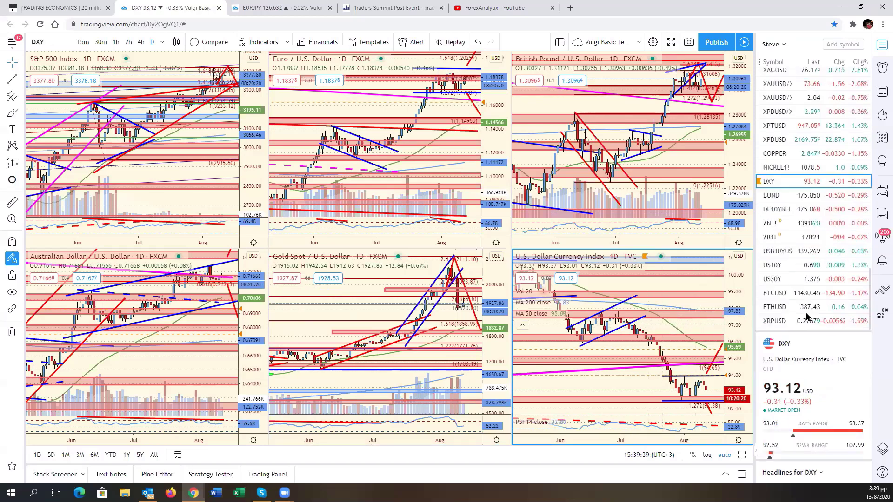
left_click(801, 266)
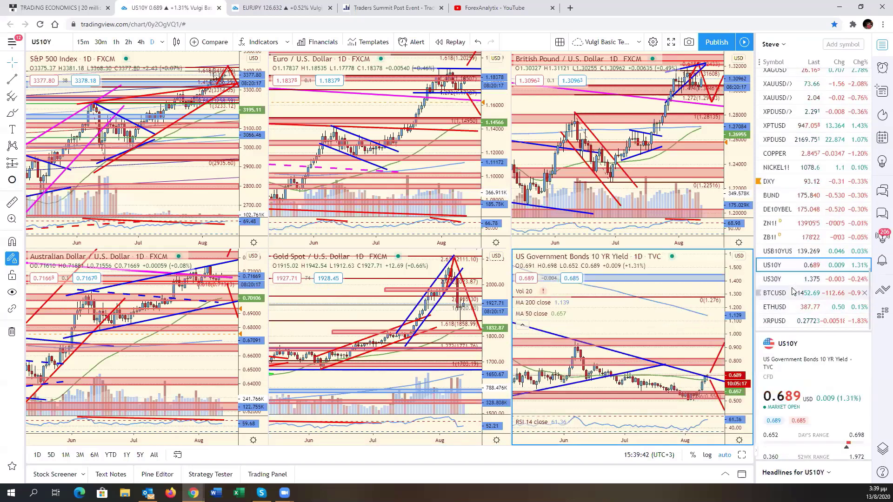
left_click(795, 195)
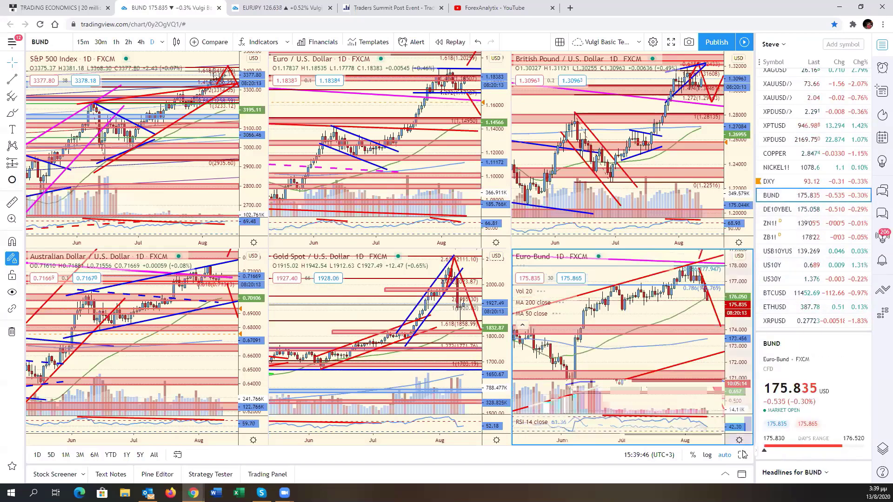
key("alt+Return")
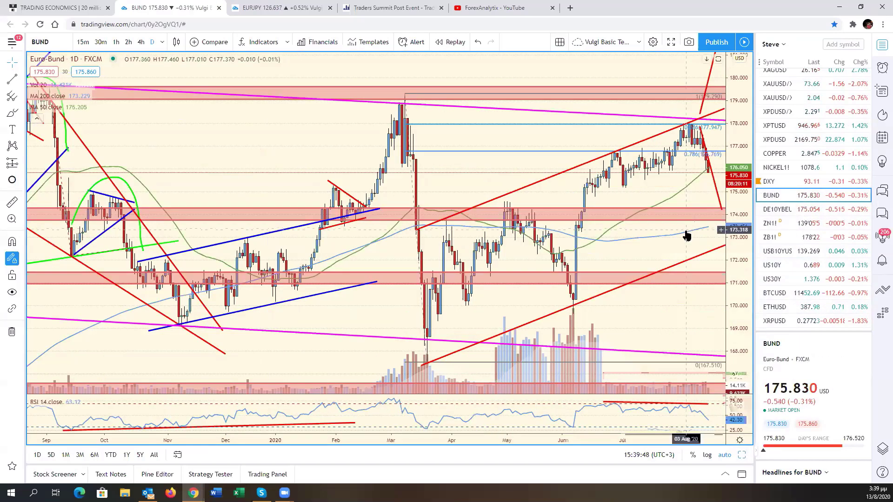
Step: Rescale the Bund chart and drag the bottom red zone's right edge out to about 21 Aug
left_click_drag(692, 226, 660, 235)
left_click_drag(734, 242, 735, 370)
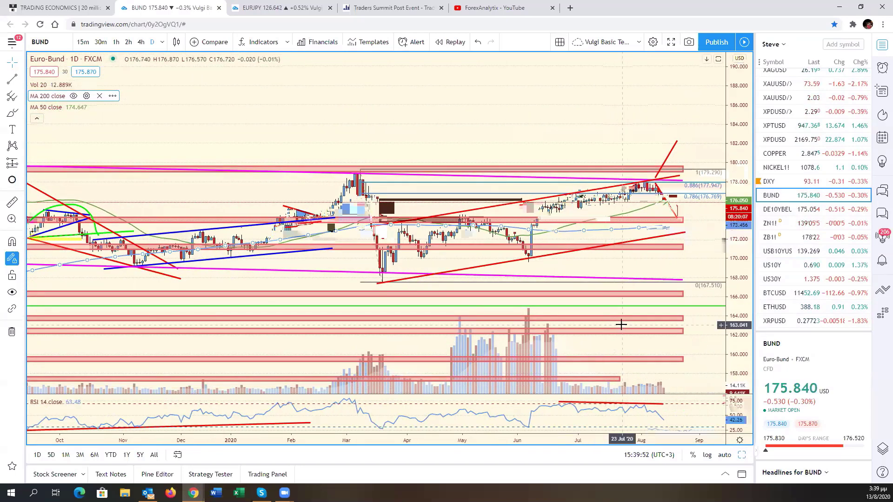
scroll(620, 324, "down", 3)
scroll(620, 324, "up", 3)
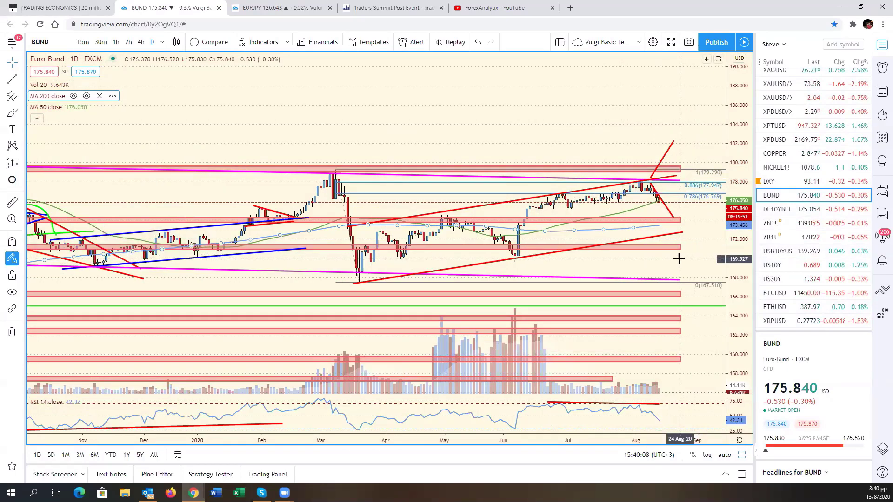
scroll(678, 259, "down", 1)
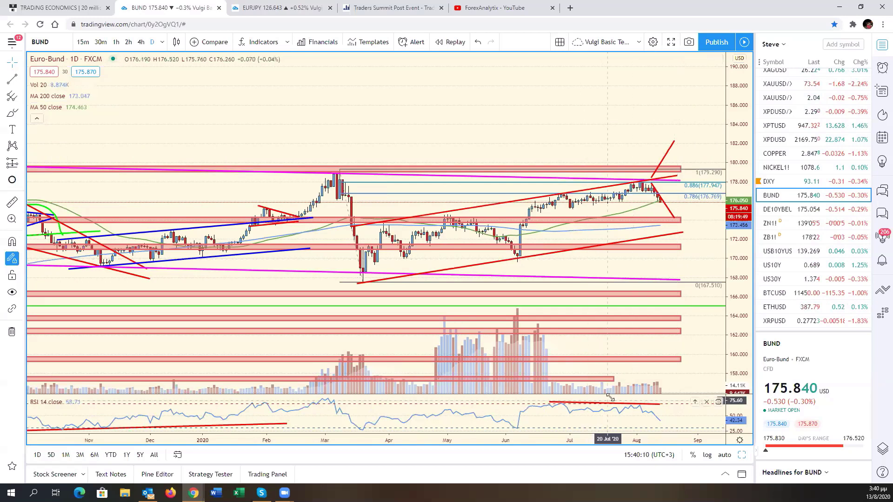
left_click_drag(614, 377, 680, 376)
left_click(691, 367)
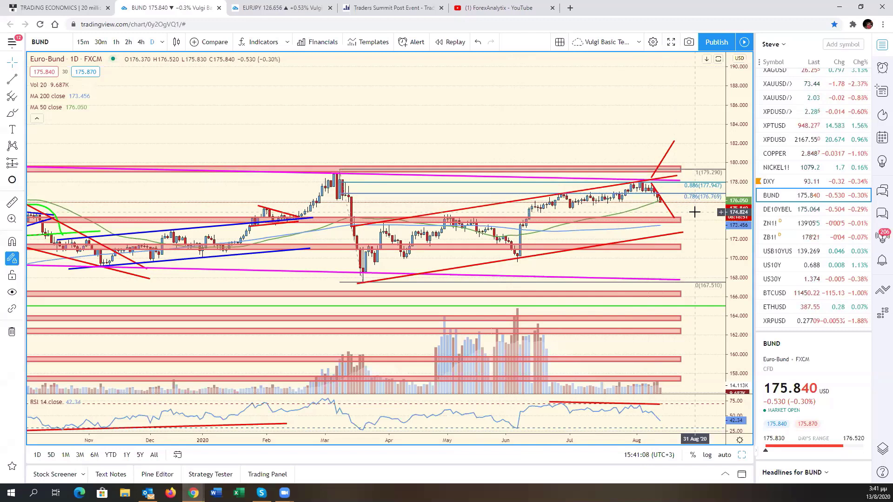
Step: Zoom through the Euro-Bund history and inspect the top pink and lower red zone rectangles
scroll(694, 212, "down", 3)
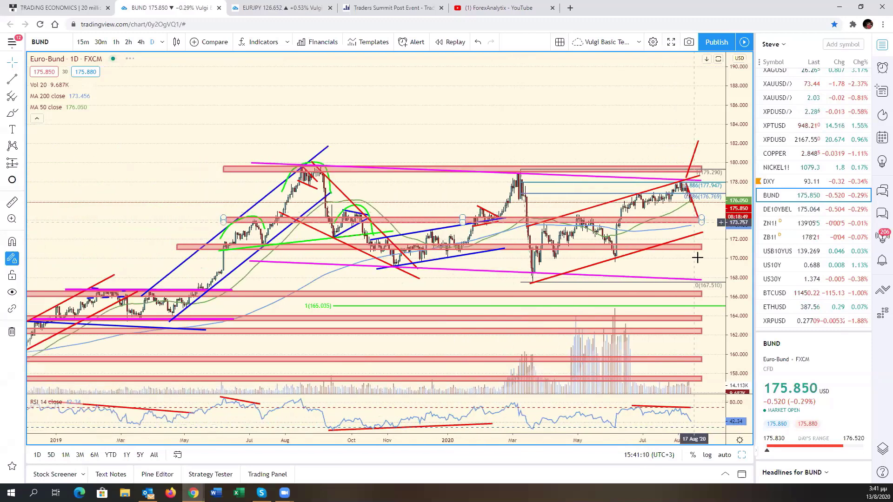
scroll(696, 257, "down", 2)
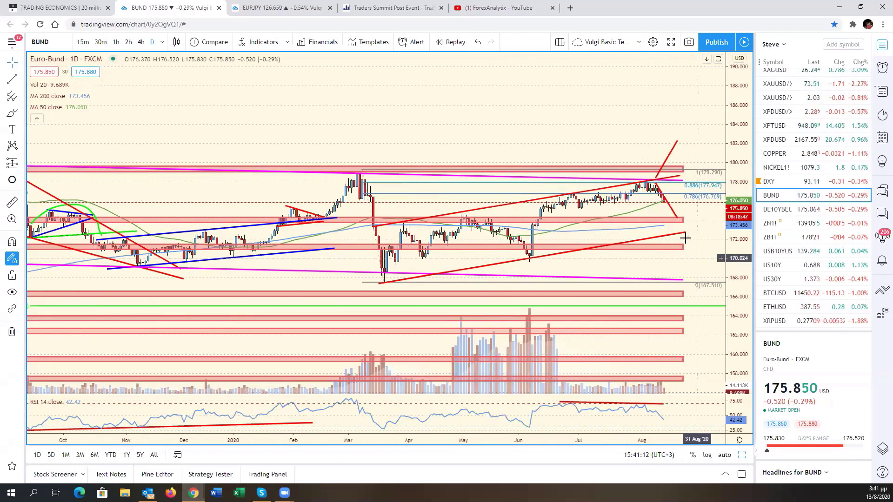
scroll(640, 225, "down", 2)
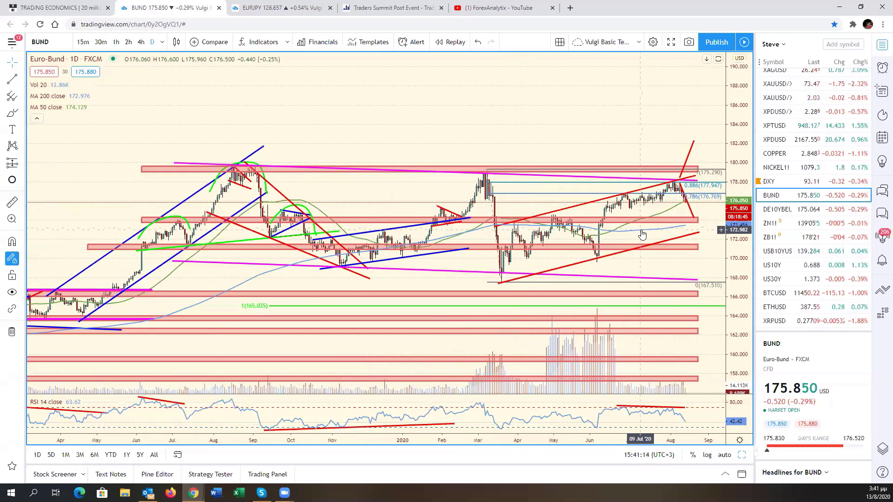
scroll(650, 228, "up", 2)
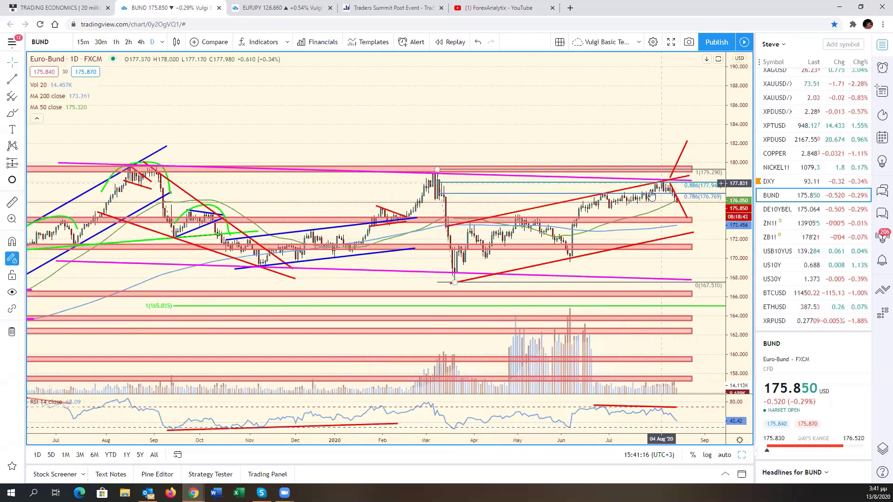
scroll(650, 195, "up", 1)
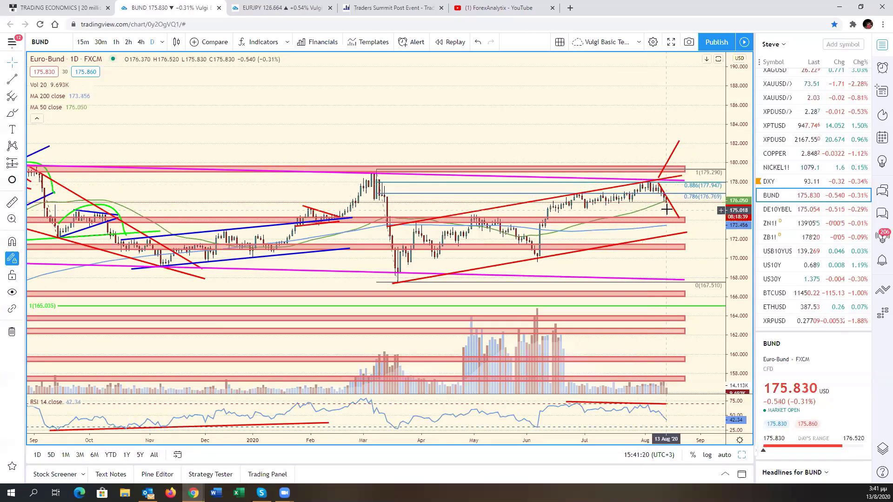
scroll(296, 211, "down", 2)
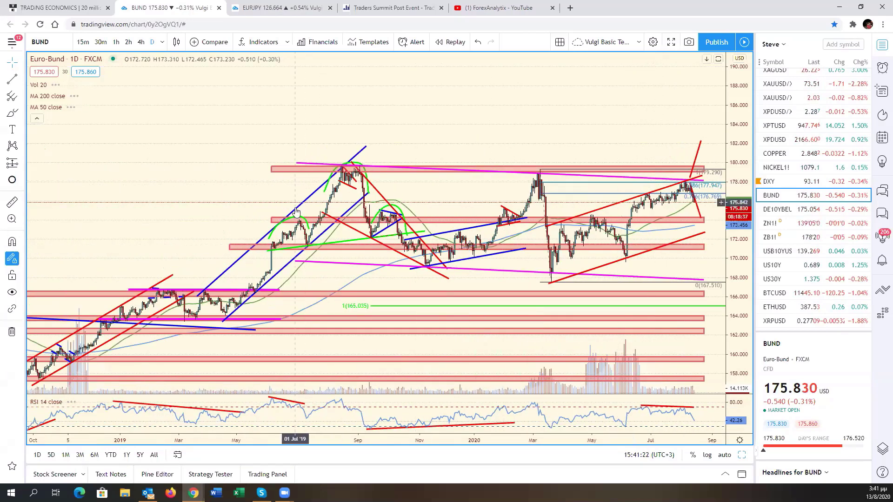
scroll(682, 230, "up", 2)
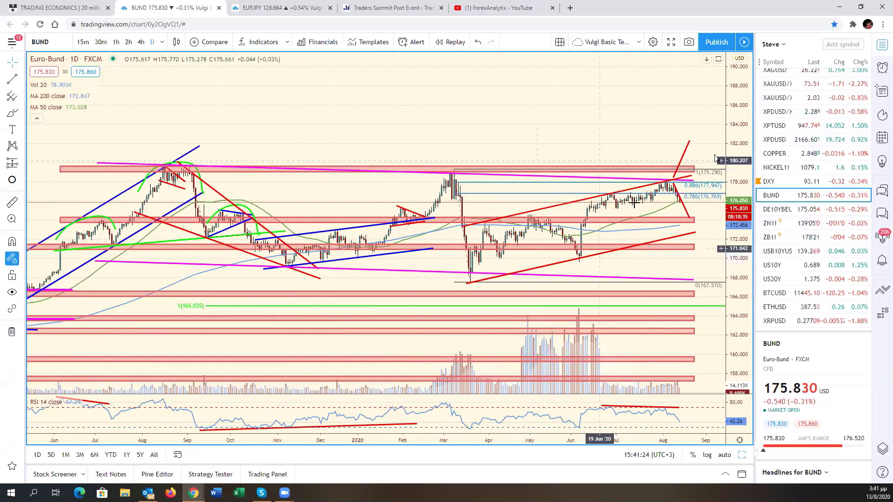
left_click(445, 171)
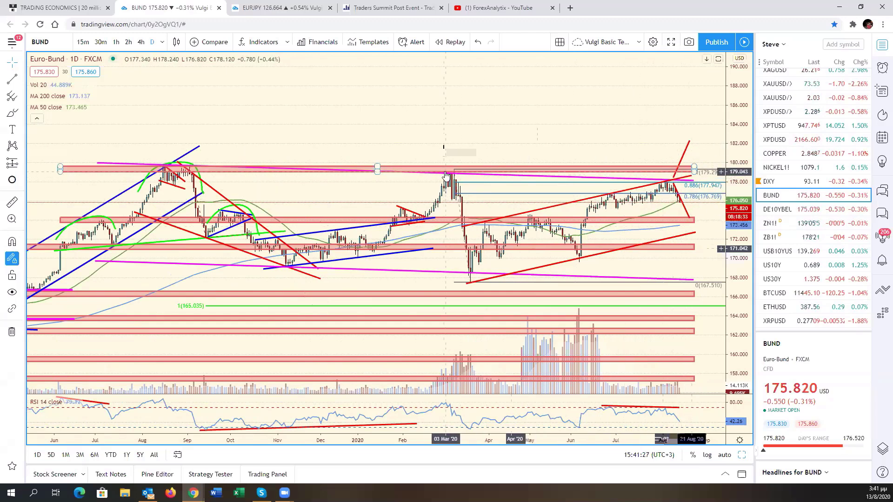
scroll(535, 259, "up", 2)
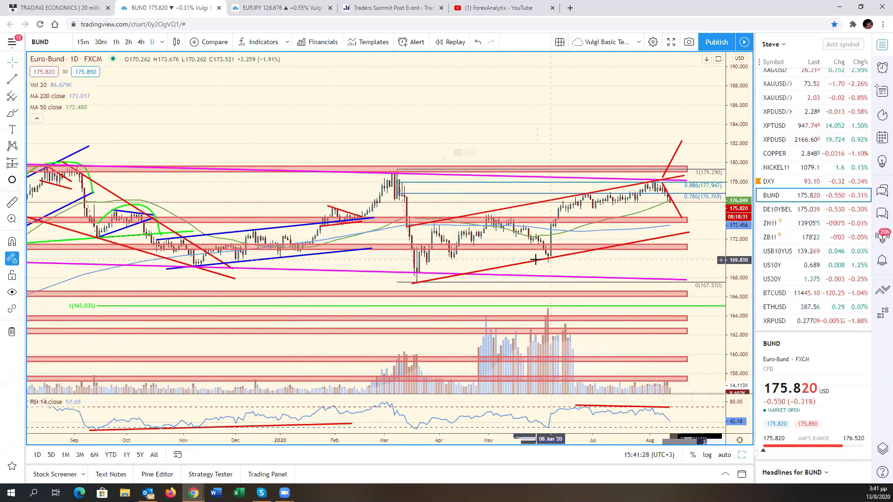
left_click(648, 251)
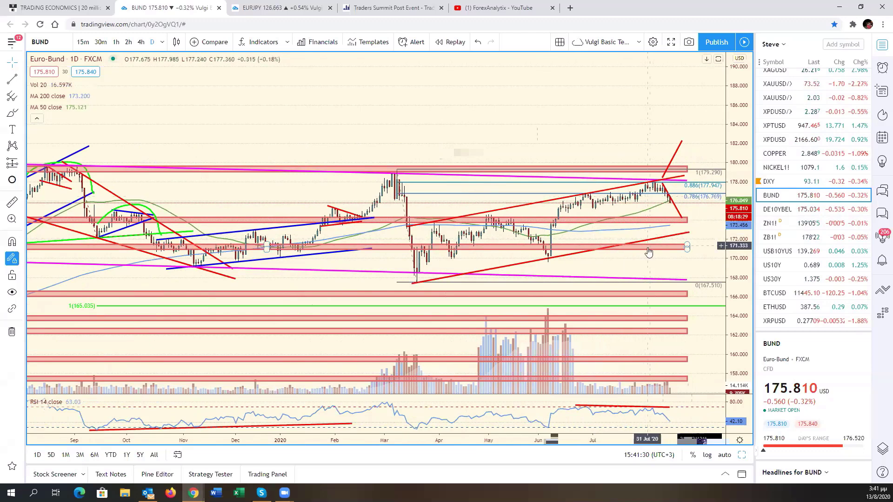
left_click(616, 409)
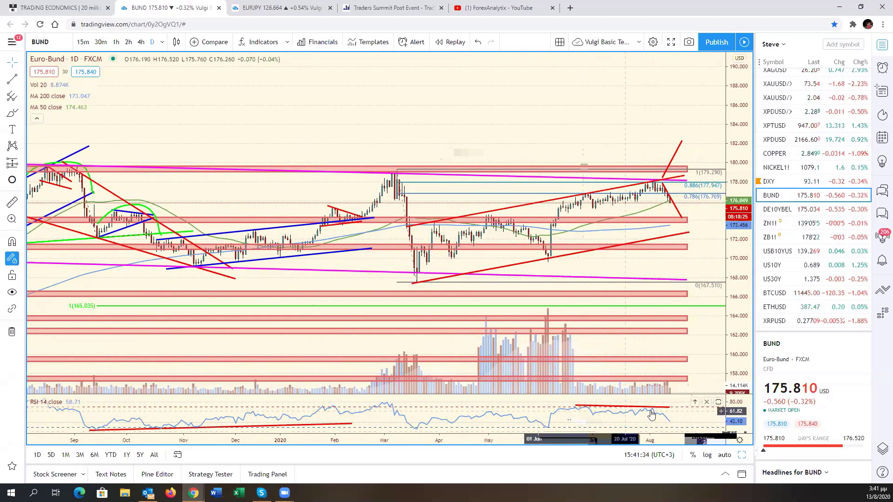
Step: Zoom the Bund chart again, then switch to the ZN1! 10 Year T-Note futures
scroll(649, 204, "up", 1)
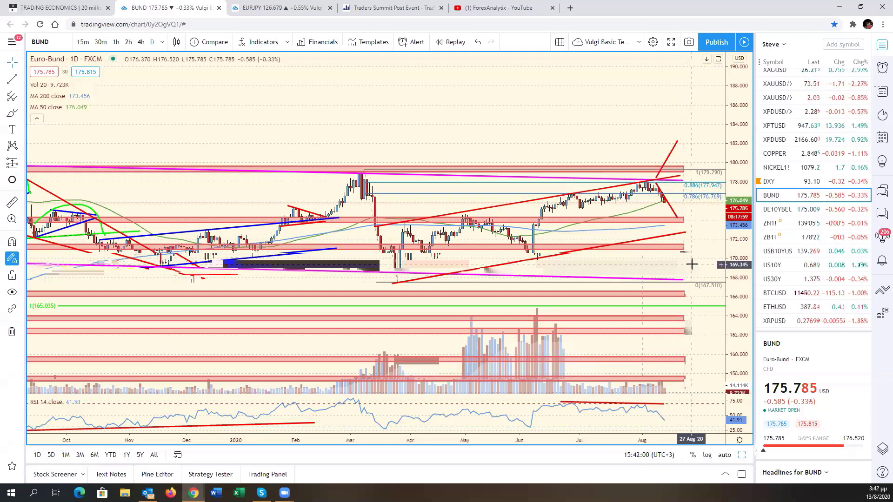
scroll(691, 263, "down", 5)
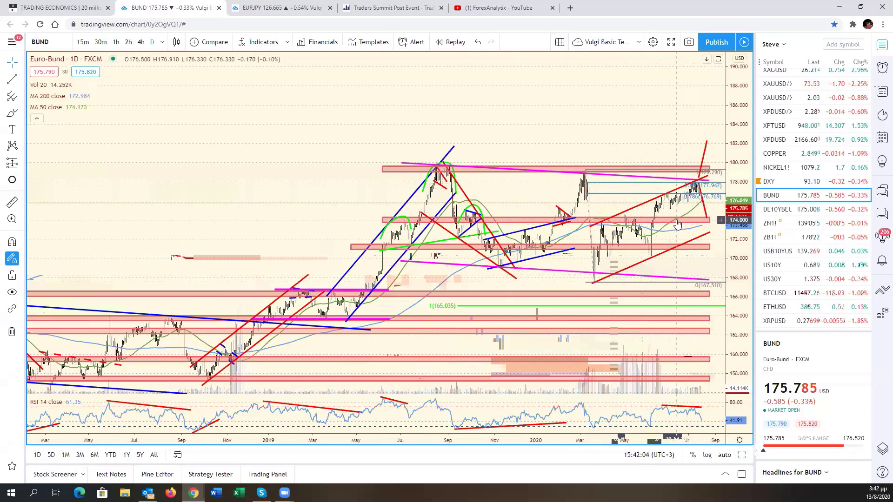
scroll(691, 223, "up", 3)
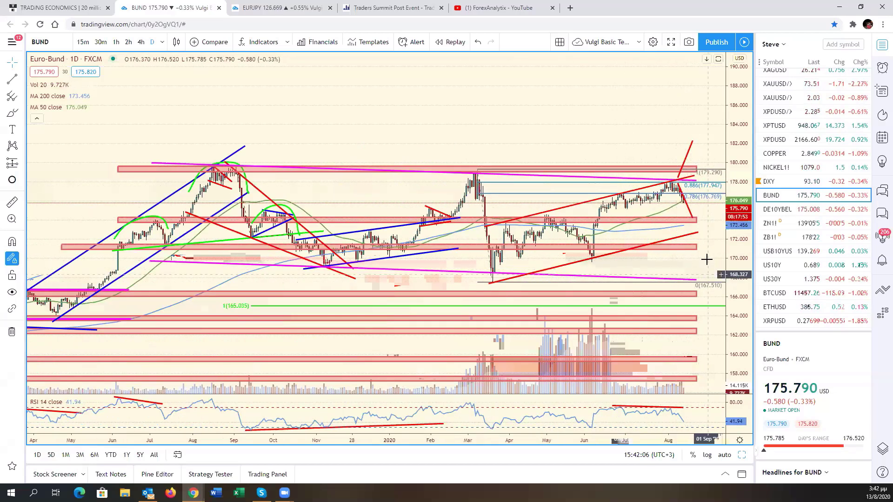
scroll(707, 259, "up", 3)
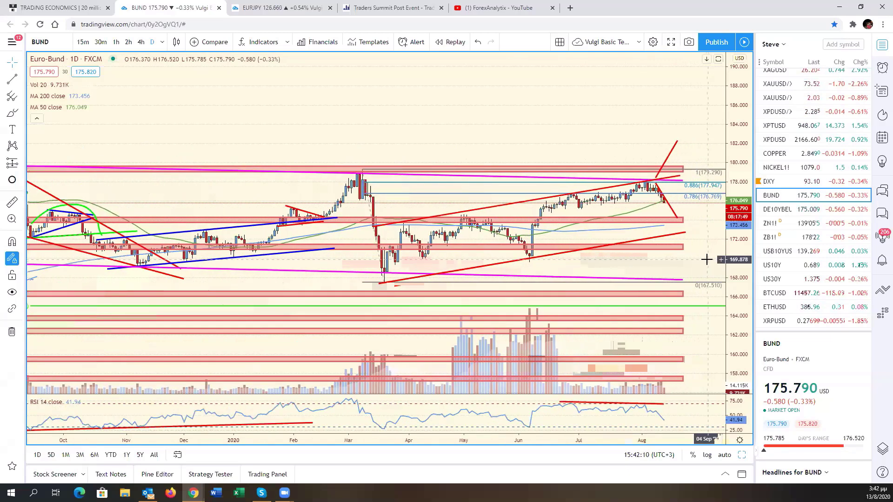
left_click(786, 223)
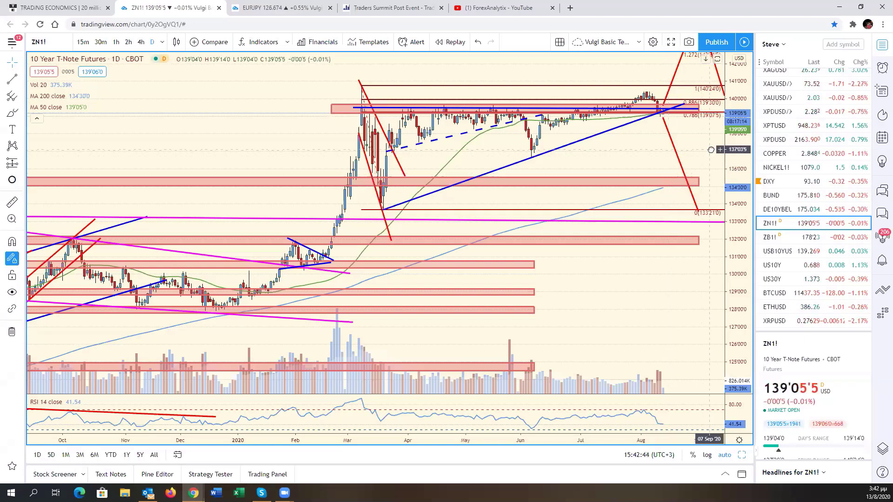
Step: Pan the ZN1! chart toward earlier dates, then load DXY from the watchlist
left_click_drag(691, 157, 710, 153)
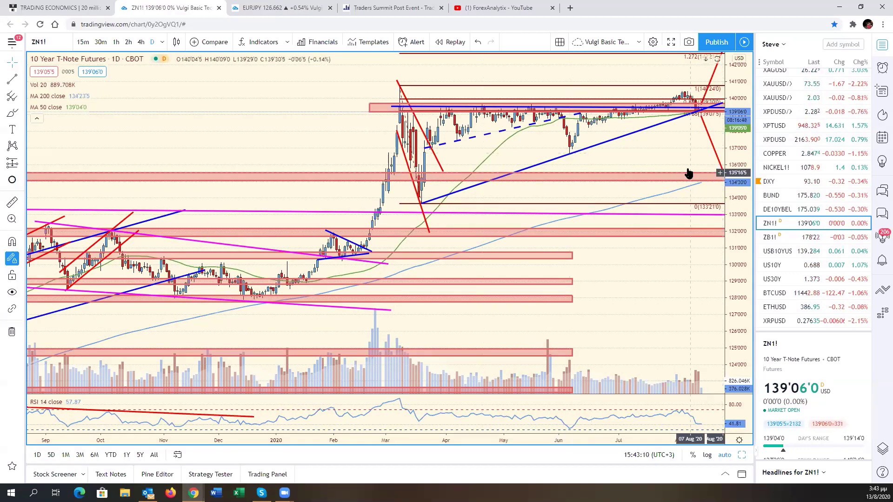
left_click(771, 181)
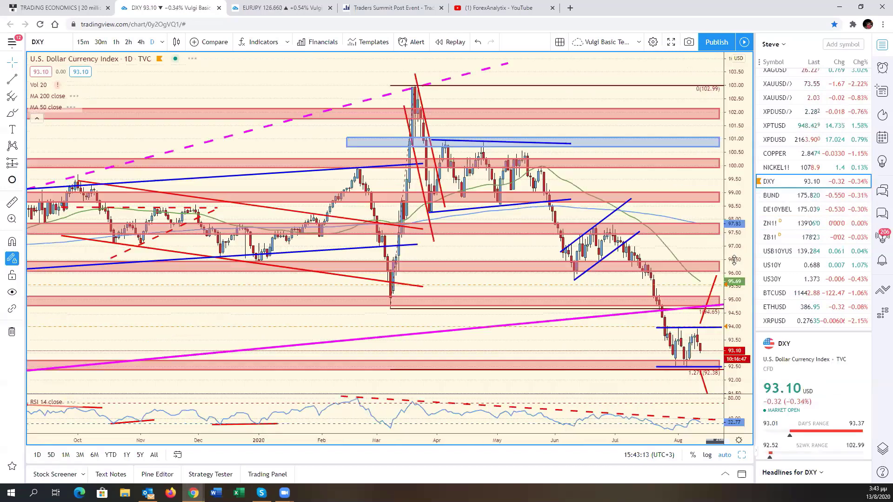
left_click(741, 456)
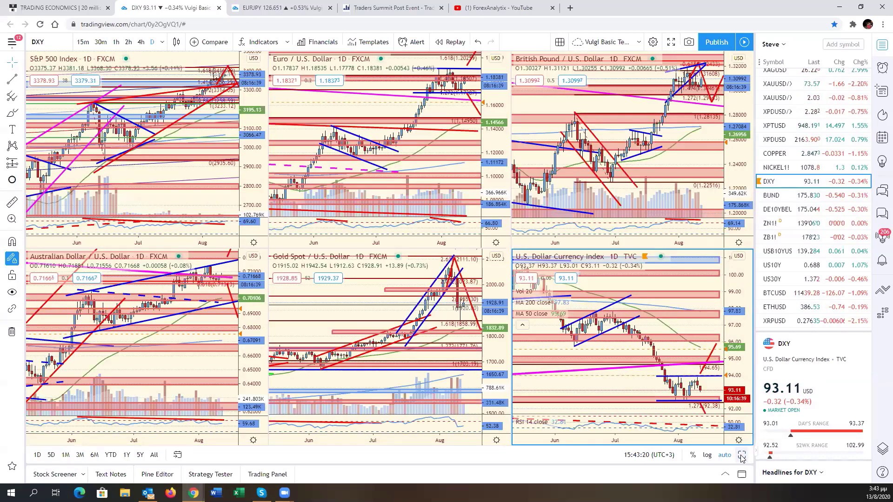
left_click(741, 456)
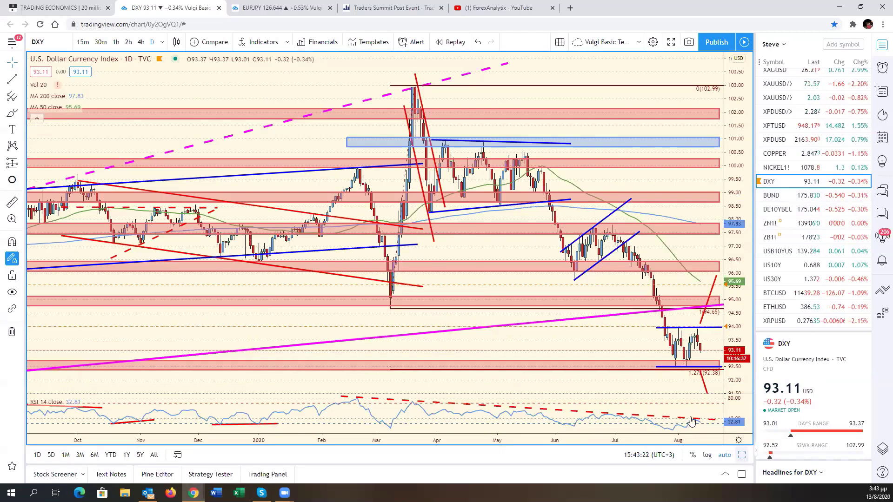
left_click_drag(683, 382, 651, 382)
scroll(735, 380, "down", 3)
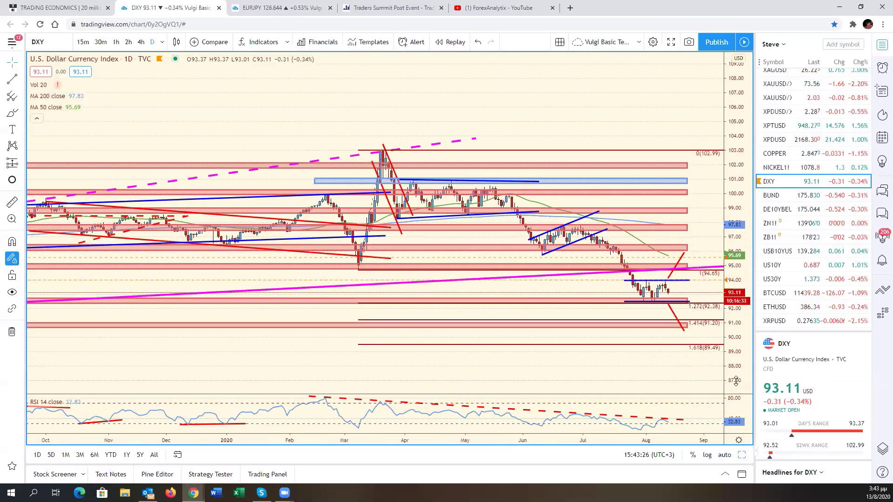
Step: Nudge the upper red DXY line and move the rising red leg to start at the dip
left_click(672, 315)
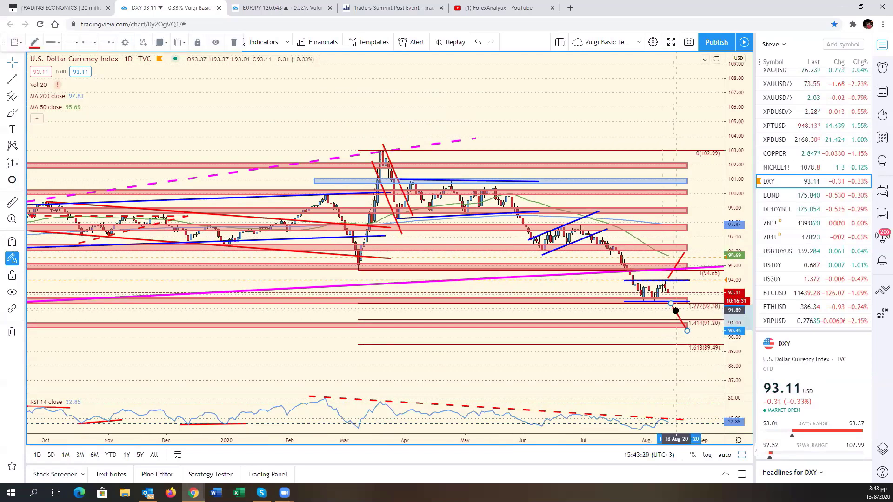
left_click(675, 267)
left_click_drag(674, 268, 680, 268)
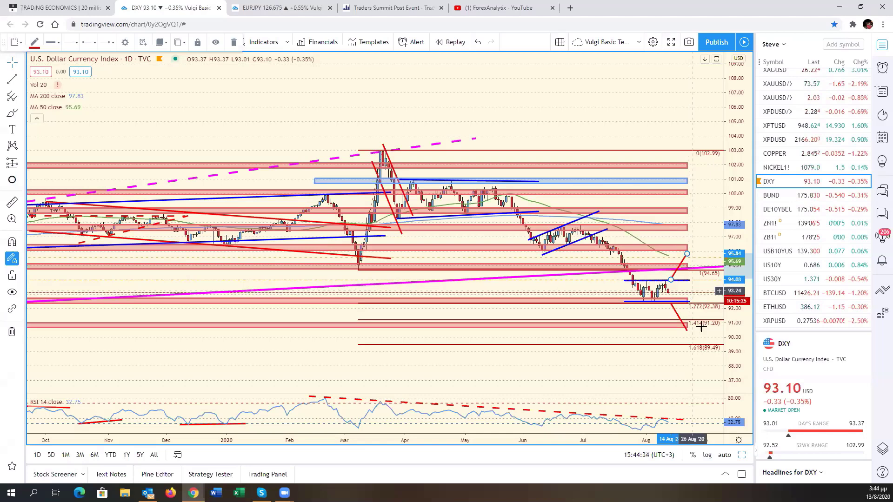
left_click_drag(704, 338, 665, 315)
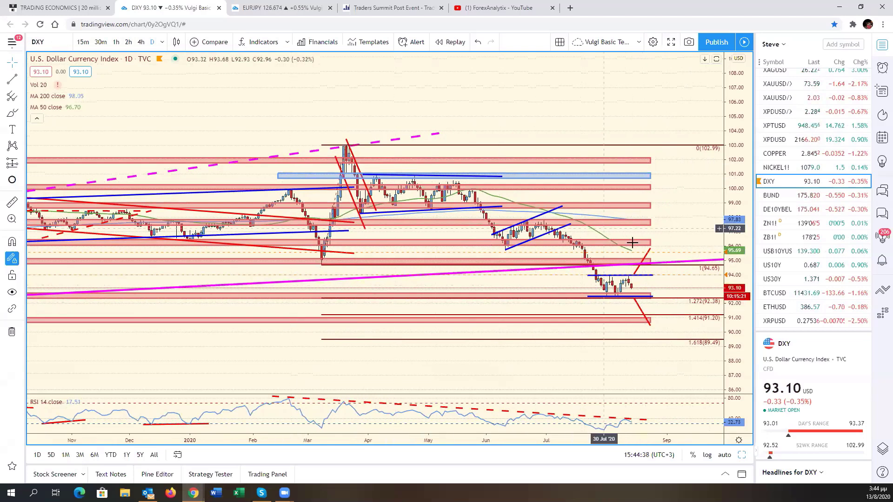
left_click(642, 273)
left_click_drag(644, 267, 680, 264)
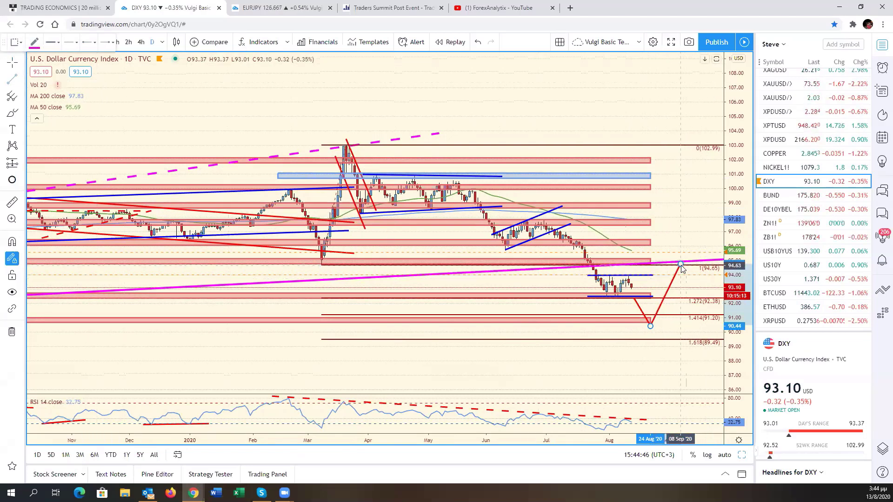
Step: Draw a red falling trend line from the rebound peak near 94.7 down to 86.59
left_click_drag(680, 264, 719, 381)
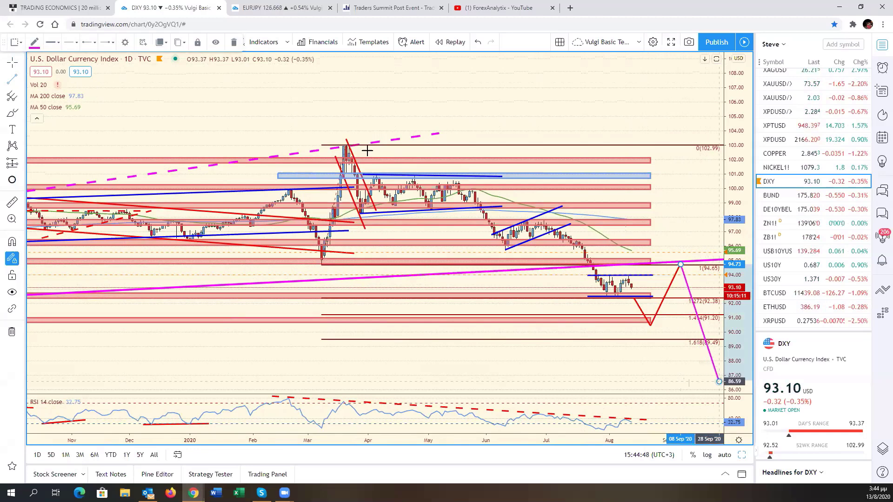
left_click(34, 42)
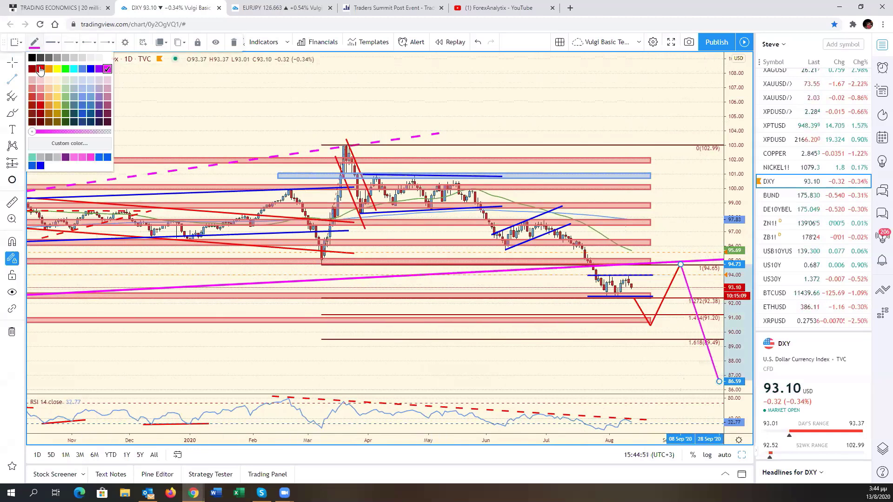
left_click(35, 70)
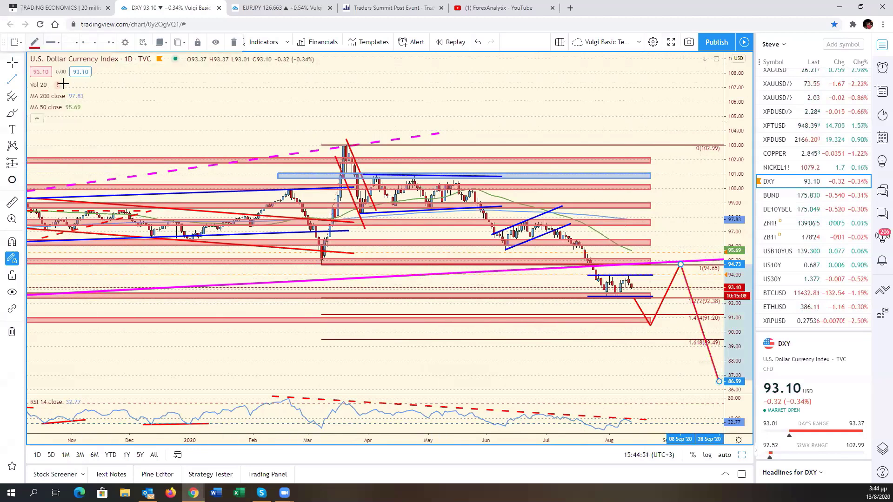
left_click(672, 324)
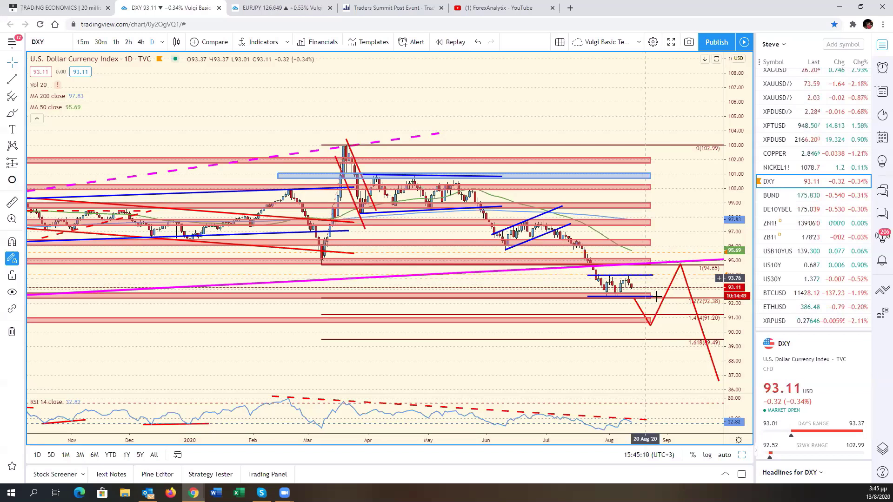
Step: Recentre the DXY chart, restore the six-chart grid and make EURUSD the active chart
left_click(636, 301)
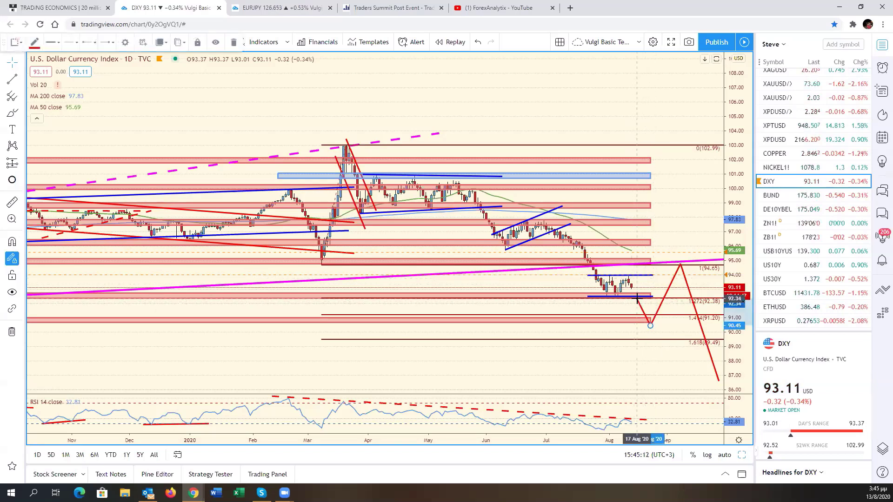
left_click(660, 285)
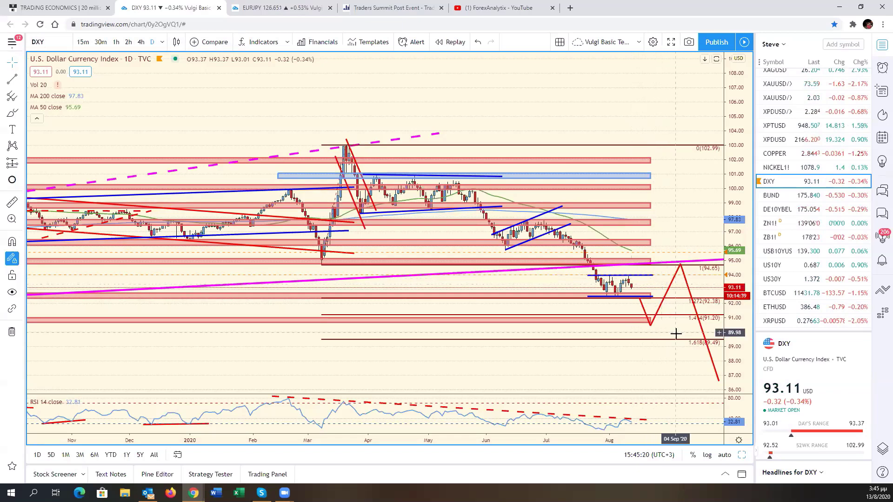
left_click_drag(677, 330, 752, 345)
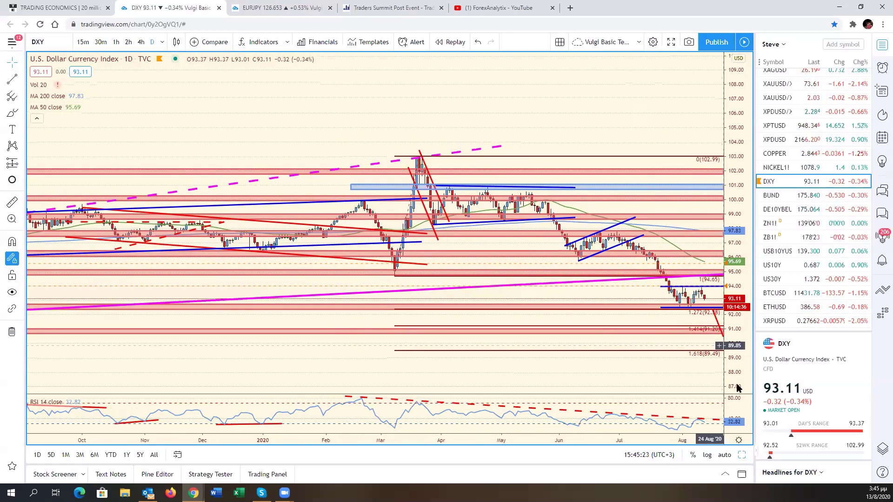
left_click(741, 456)
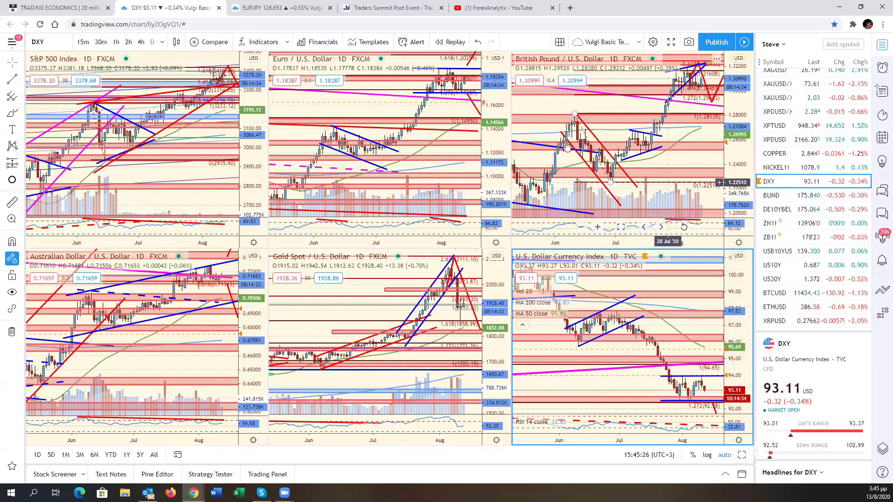
left_click(461, 113)
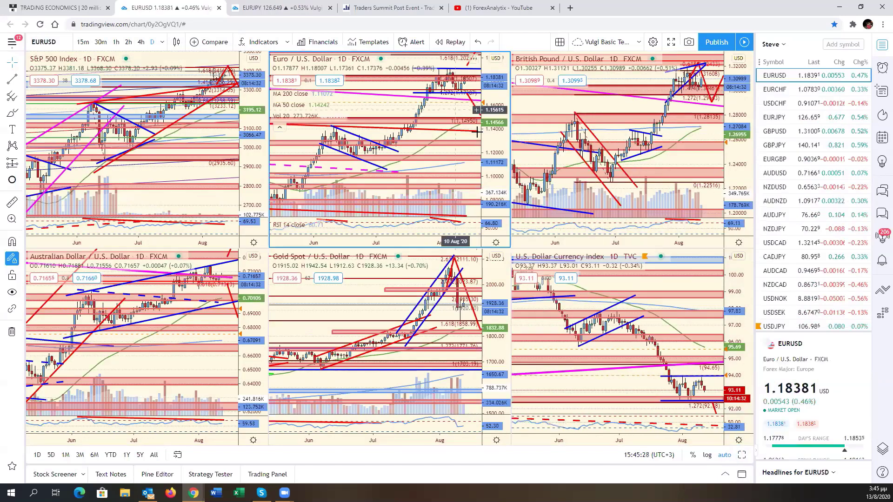
Step: Maximize the EURUSD chart and zoom out its time and price scales for review
left_click(742, 456)
scroll(718, 159, "down", 2)
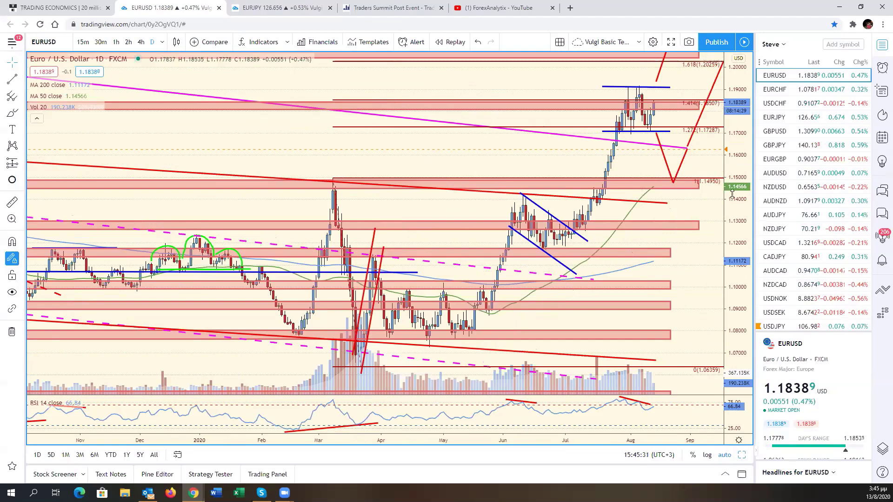
left_click_drag(732, 193, 730, 245)
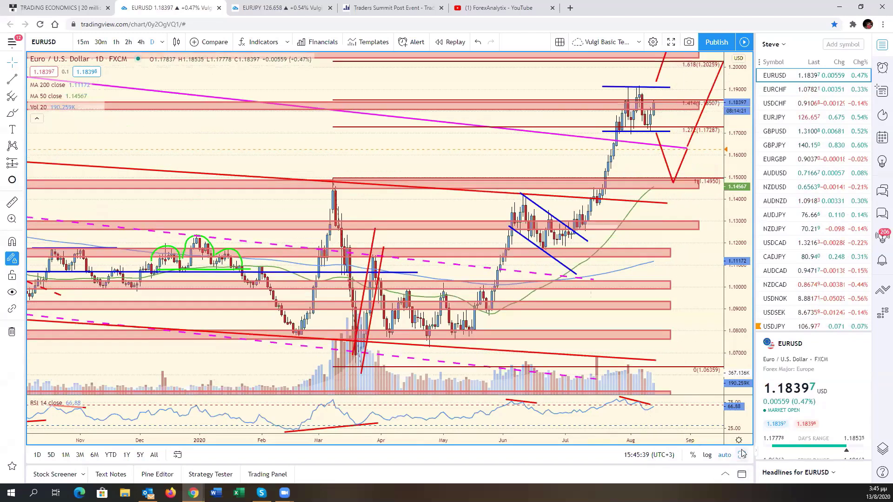
Step: Maximize GBPUSD, flatten the upper blue wedge line near 1.318, then restore the grid
left_click(700, 151)
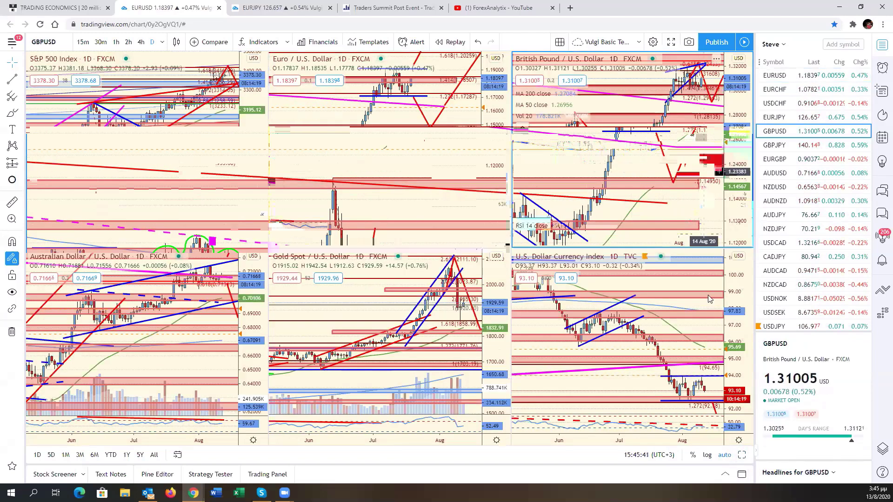
key("alt+Return")
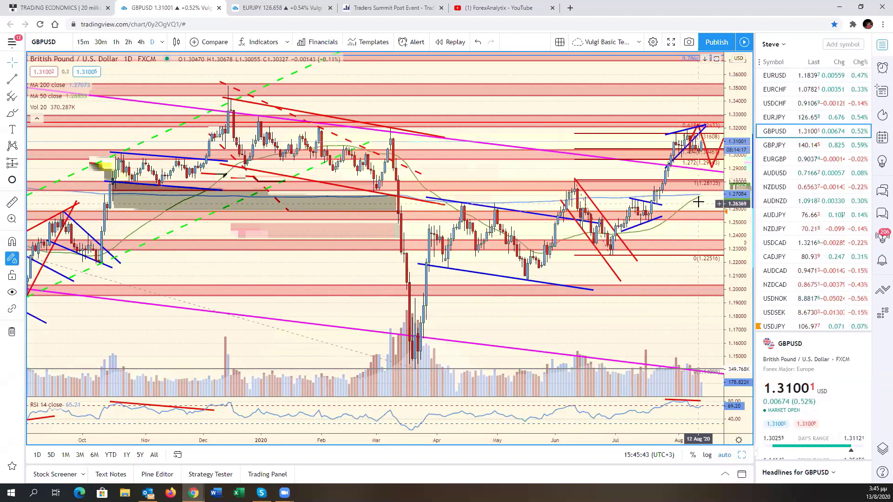
left_click_drag(695, 205, 632, 205)
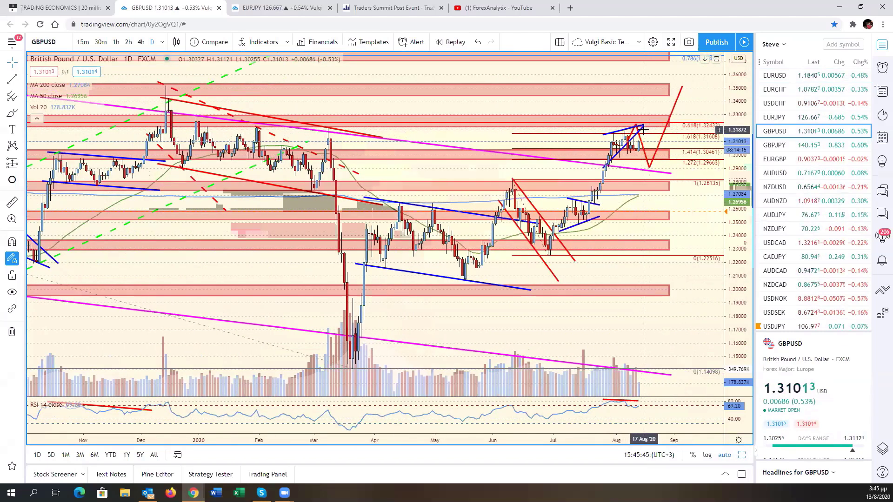
left_click_drag(643, 125, 657, 153)
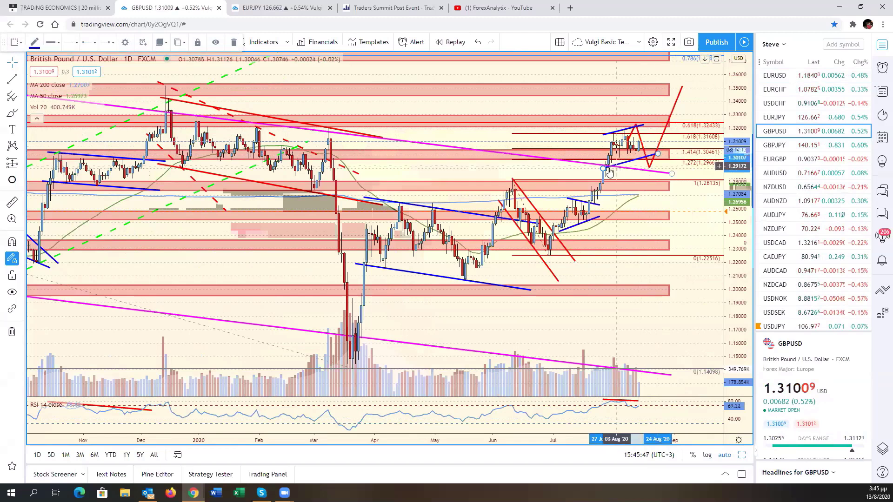
left_click_drag(602, 167, 657, 131)
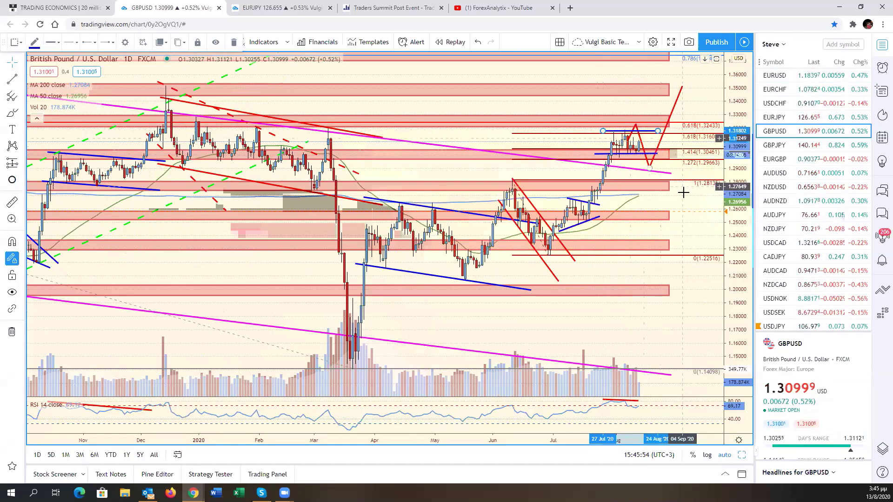
left_click_drag(682, 192, 753, 204)
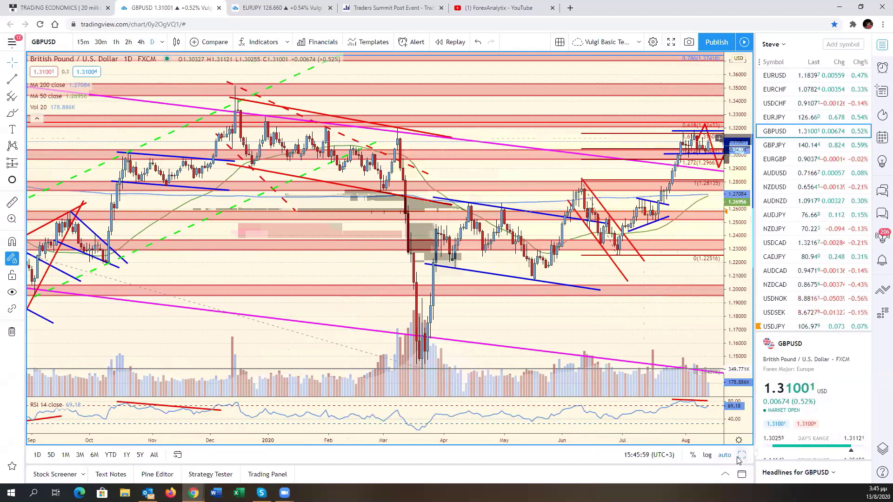
key("alt+Return")
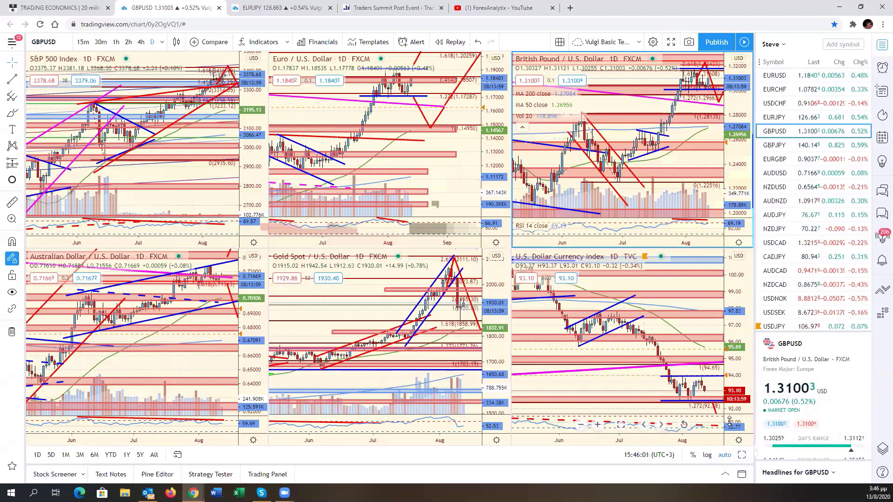
Step: Load NAS100 into the top-left chart and maximize it
left_click(466, 198)
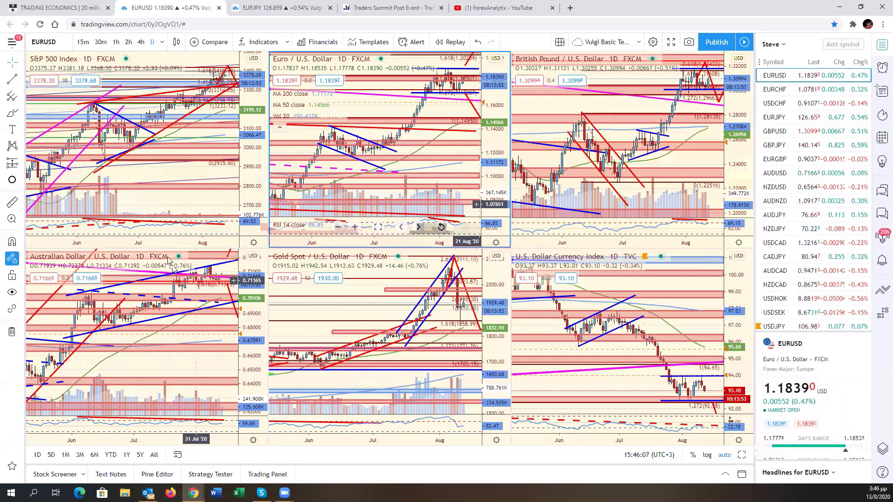
left_click(193, 218)
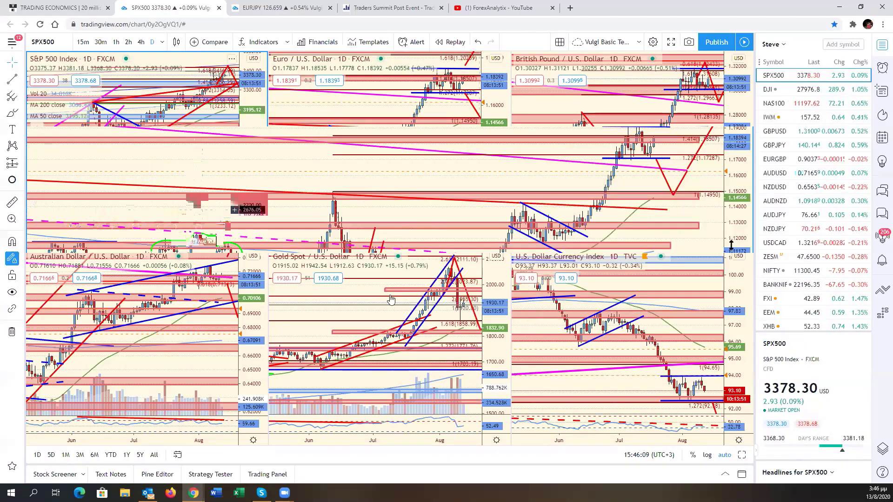
left_click(773, 104)
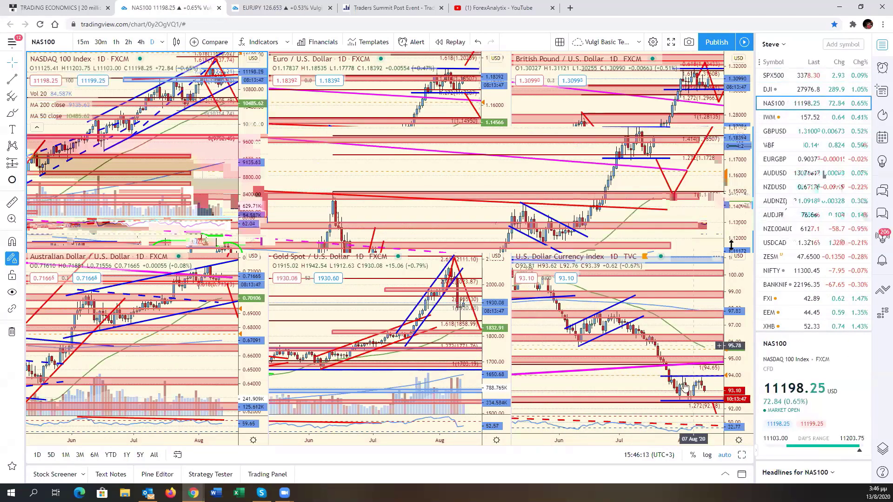
left_click(742, 455)
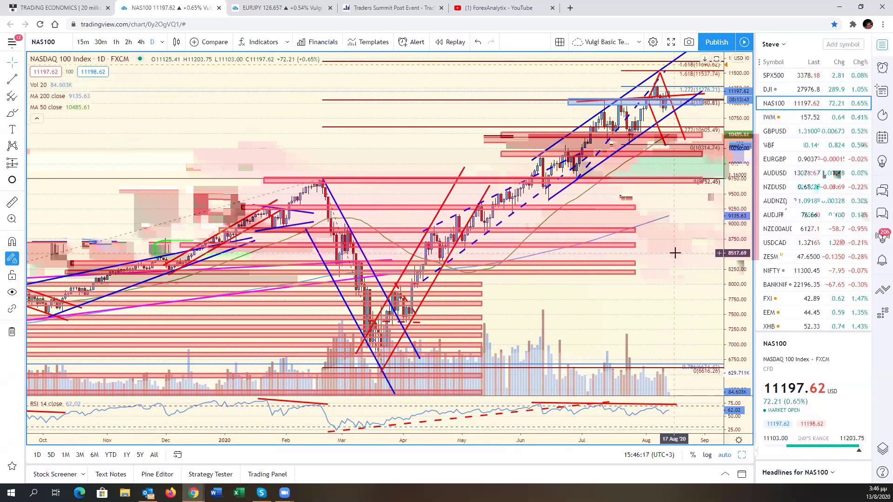
Step: Flick through SPX500, DJI and IWM, ending back on the SPX500 chart
left_click(799, 78)
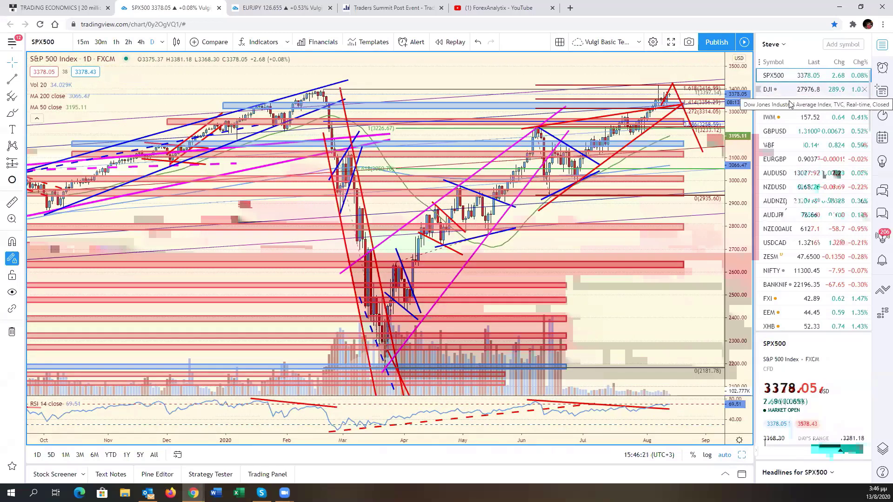
left_click(789, 90)
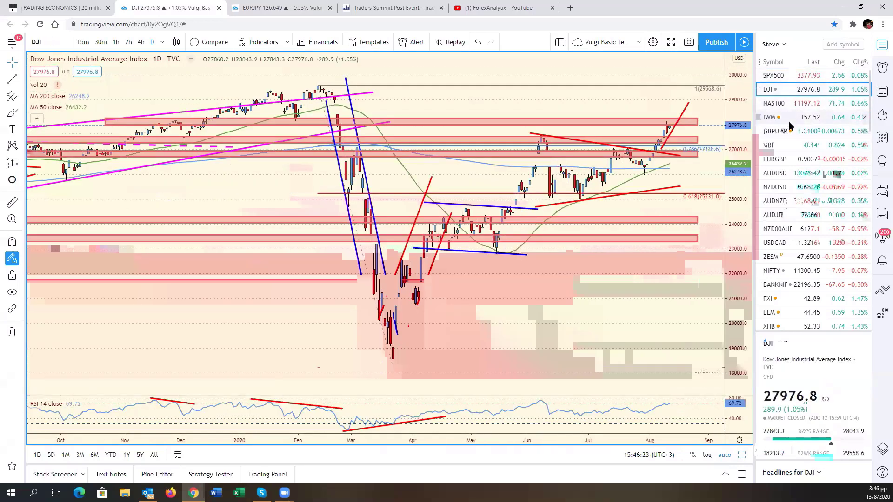
left_click(789, 123)
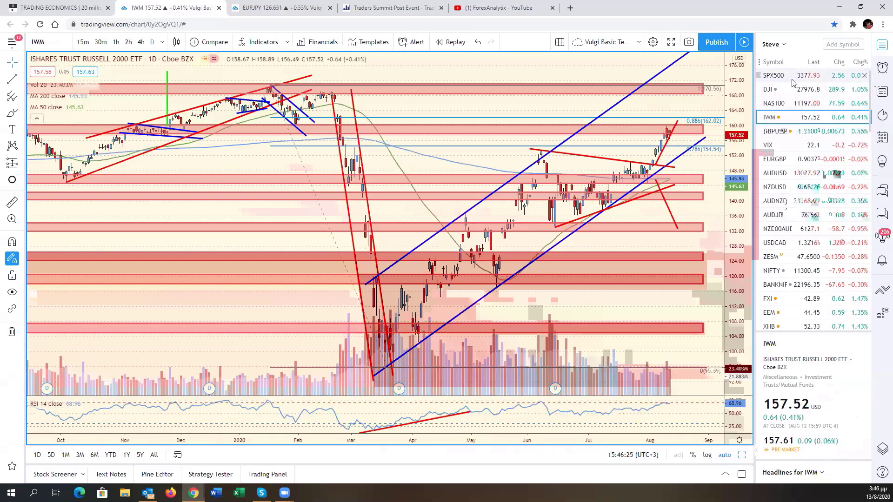
left_click(793, 79)
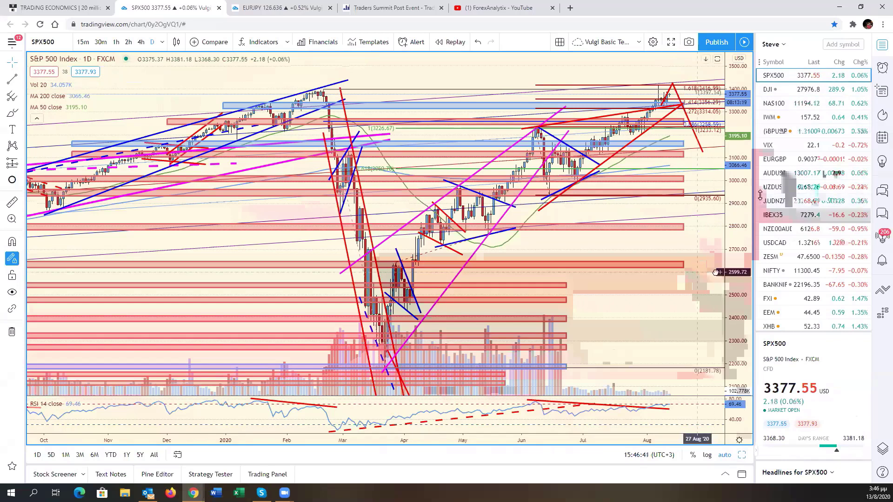
Step: Pan the S&P 500 chart back in time, then return to the six-chart grid
left_click_drag(682, 273, 723, 271)
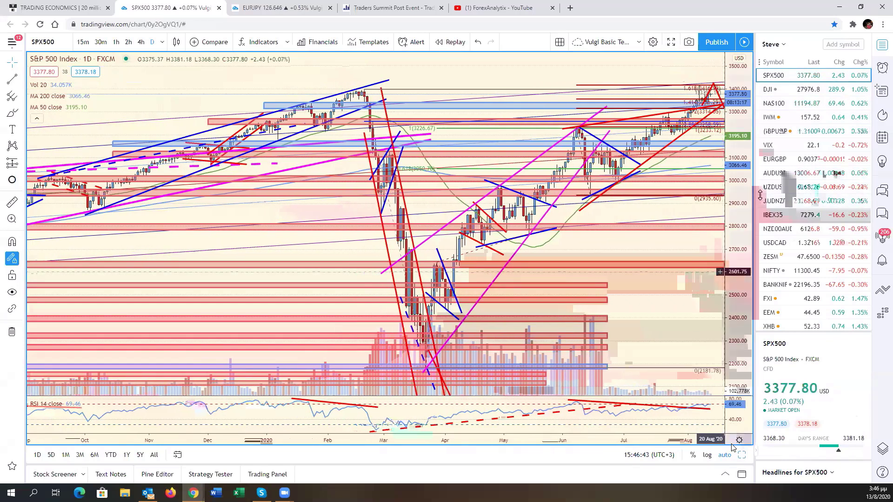
left_click(742, 455)
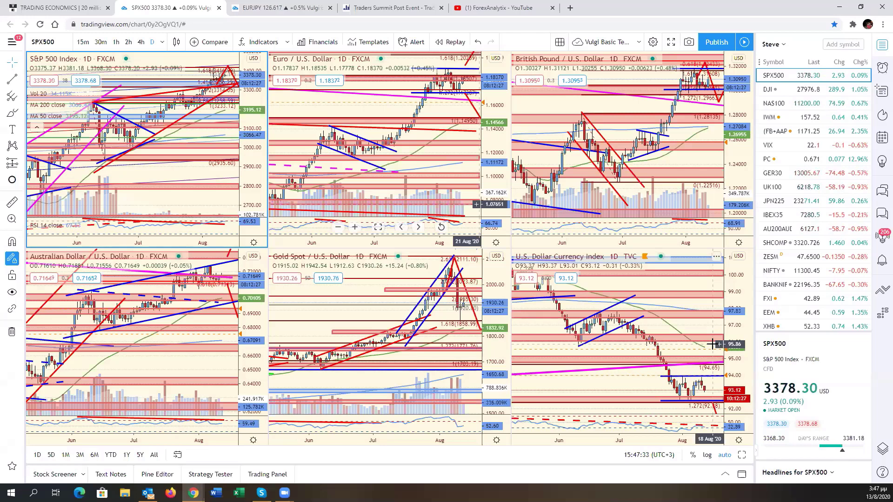
Step: Make the gold XAUUSD chart active and expand it to fill the layout
left_click(446, 307)
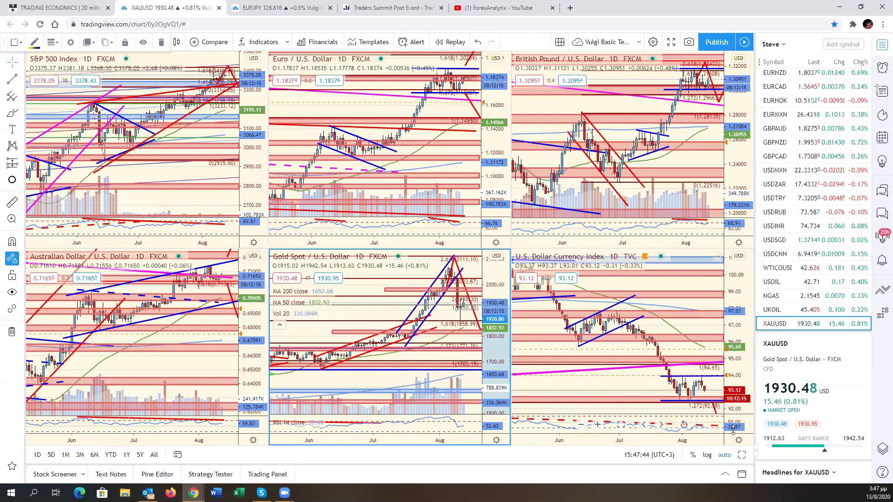
left_click(742, 455)
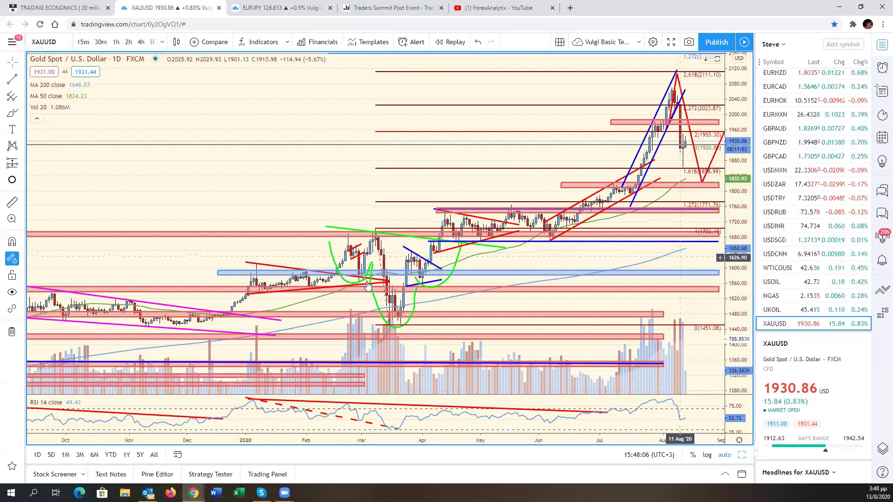
Step: Draw a red gold projection dipping to about 1800, then rising above 2040
left_click_drag(632, 204, 534, 169)
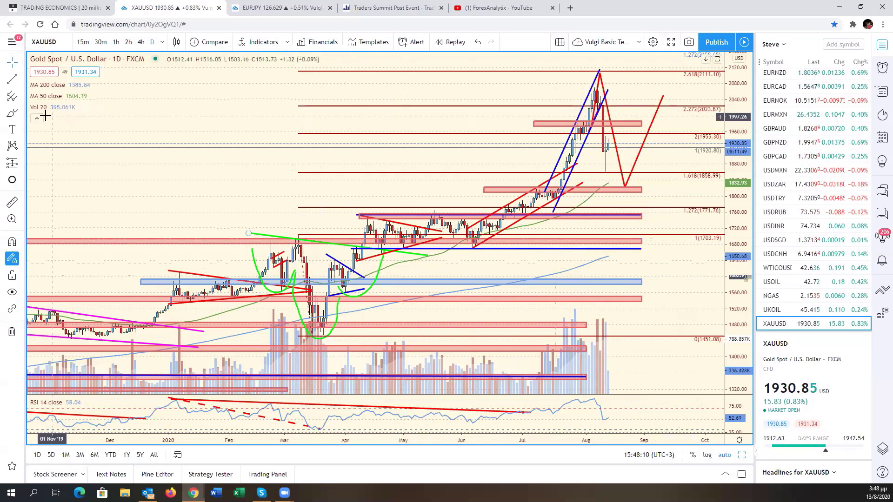
left_click(18, 81)
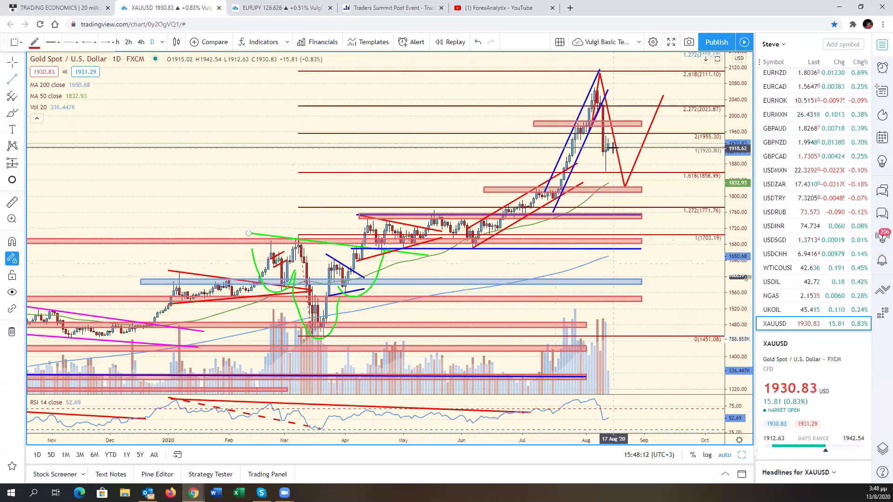
left_click(624, 125)
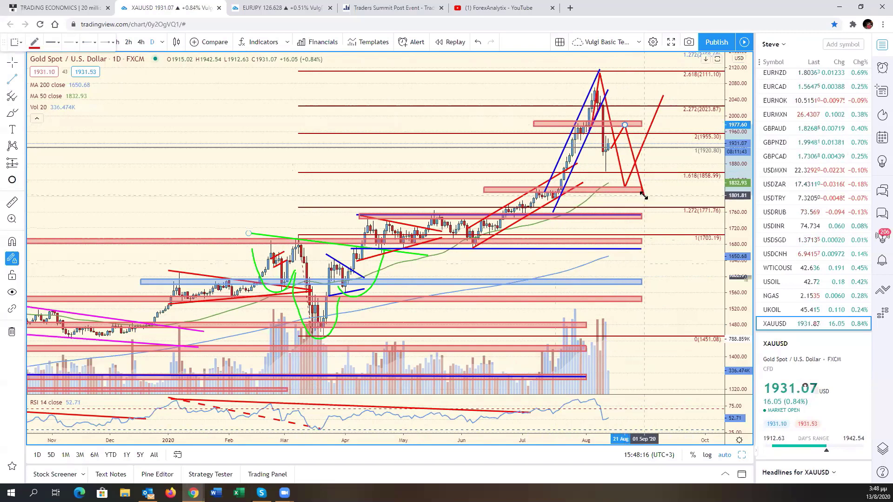
left_click(644, 193)
left_click(687, 98)
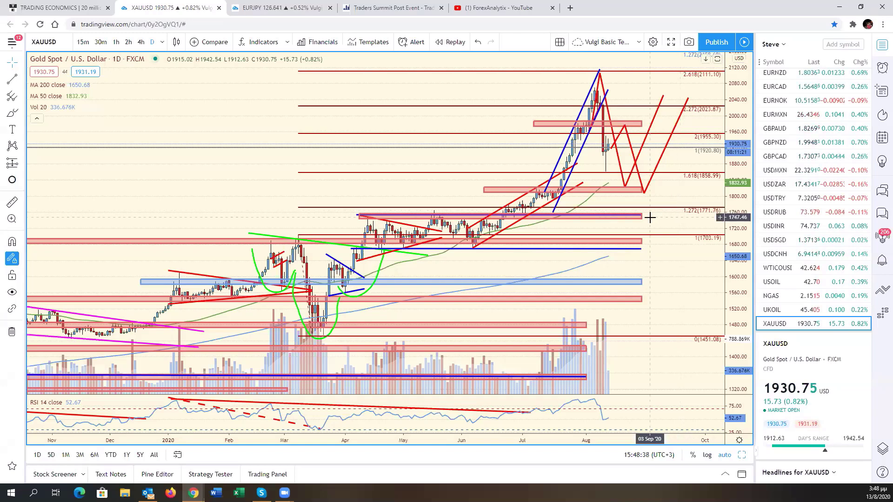
scroll(793, 250, "down", 2)
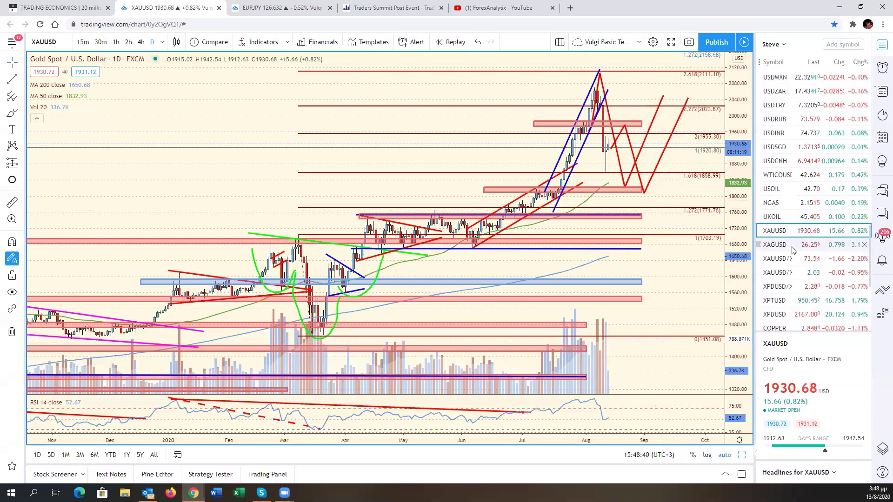
left_click(792, 248)
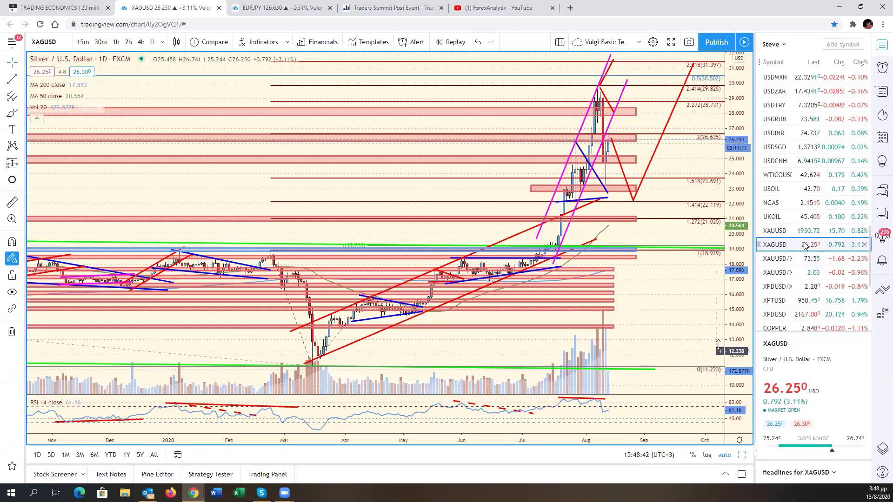
left_click(801, 231)
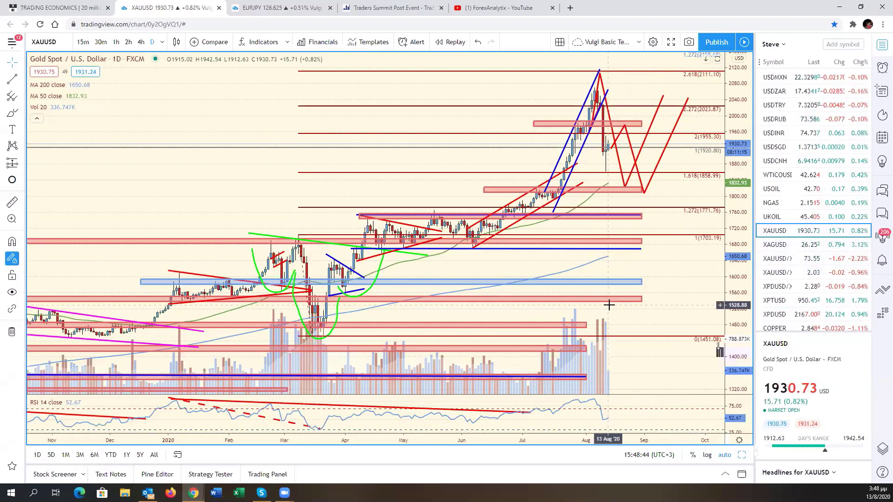
scroll(608, 304, "down", 5)
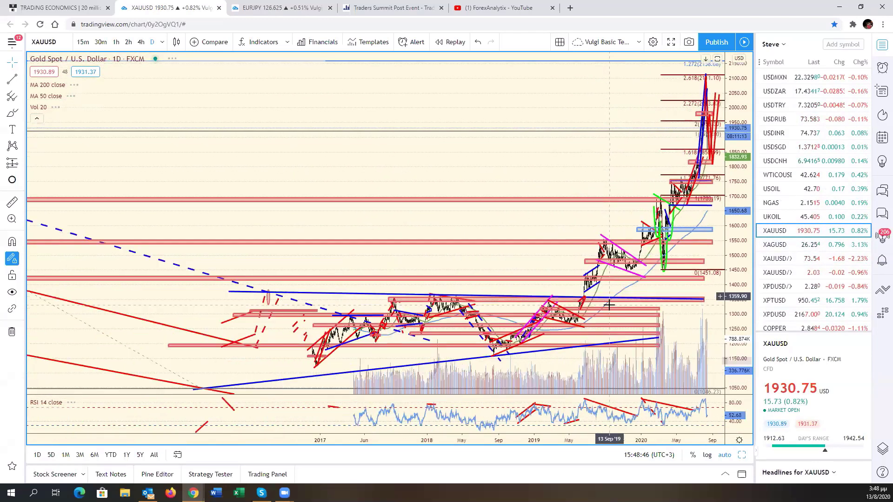
scroll(608, 305, "down", 6)
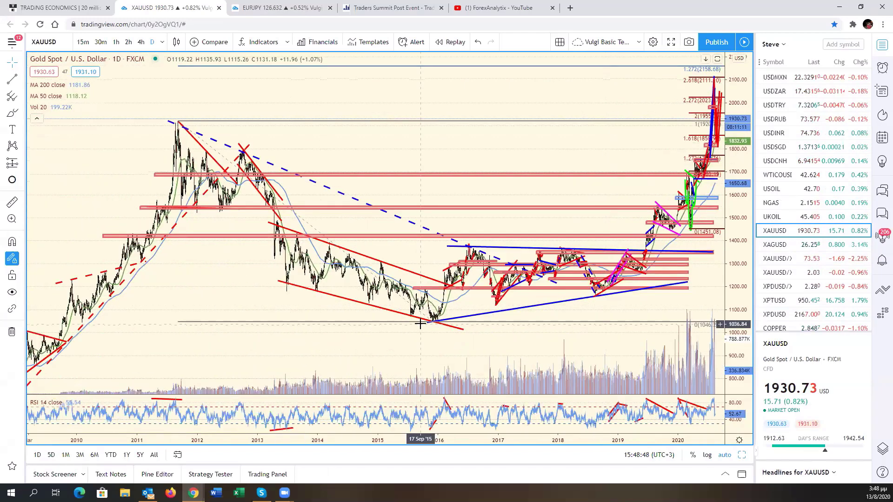
scroll(421, 324, "up", 2)
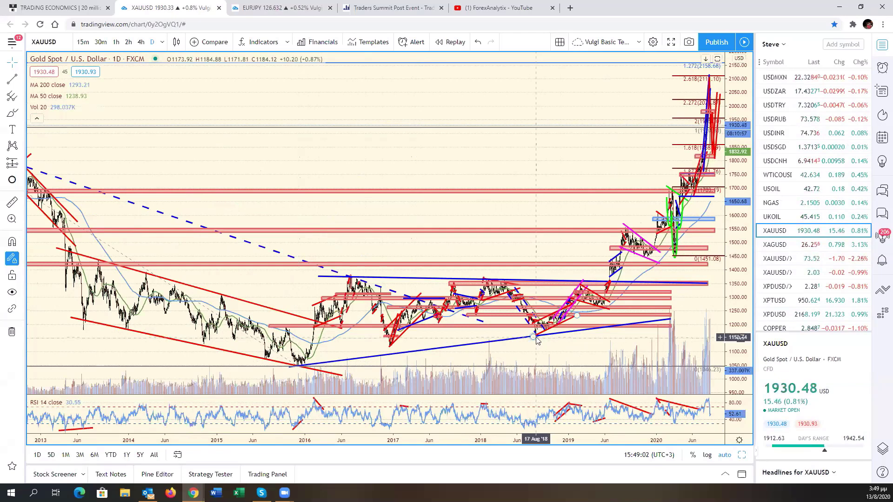
scroll(537, 341, "down", 2)
scroll(635, 294, "down", 2)
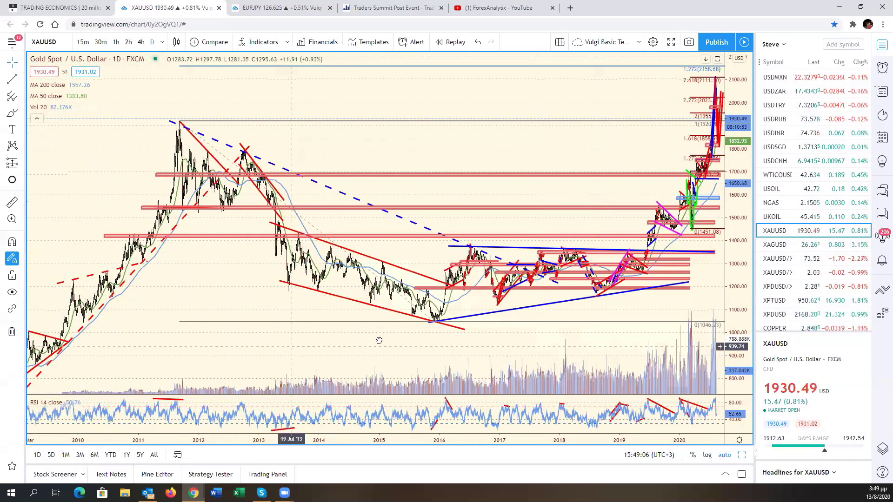
left_click_drag(378, 339, 542, 279)
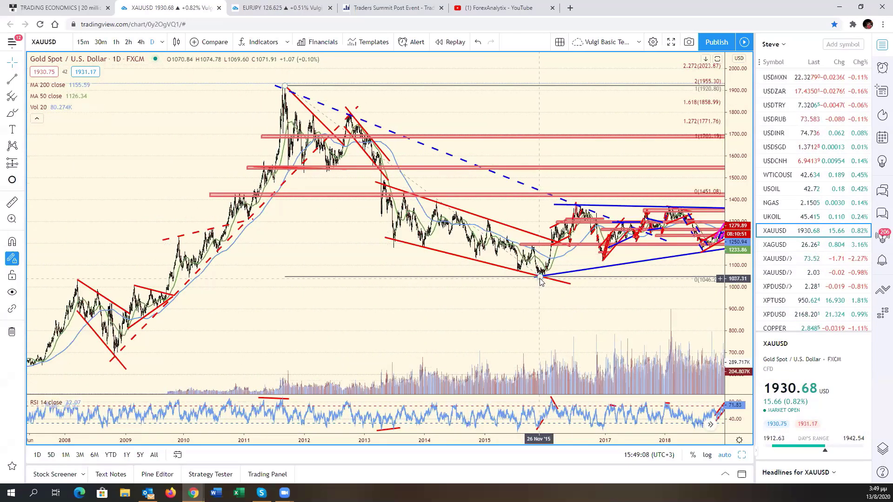
left_click_drag(516, 315, 570, 313)
left_click_drag(400, 316, 562, 303)
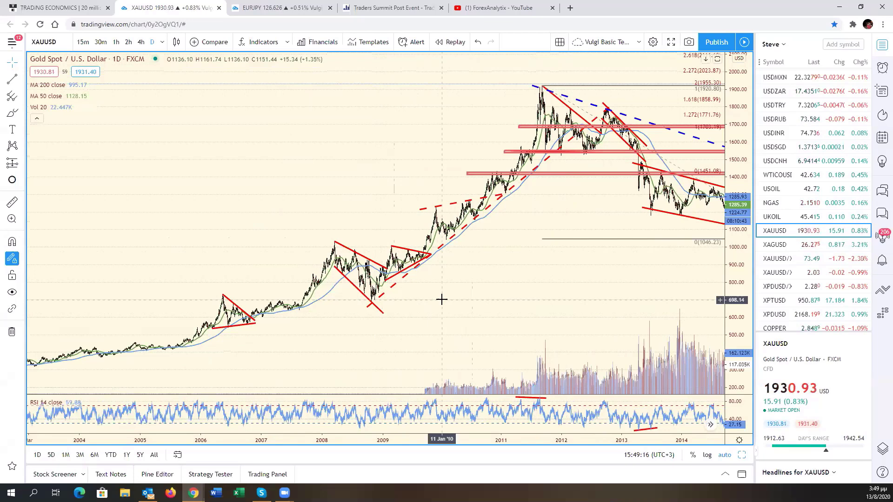
left_click_drag(420, 322, 599, 279)
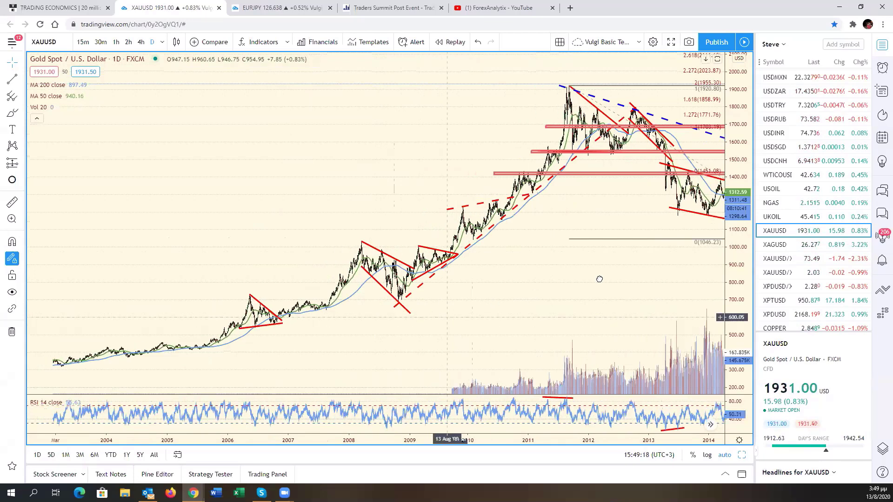
left_click_drag(440, 342, 374, 316)
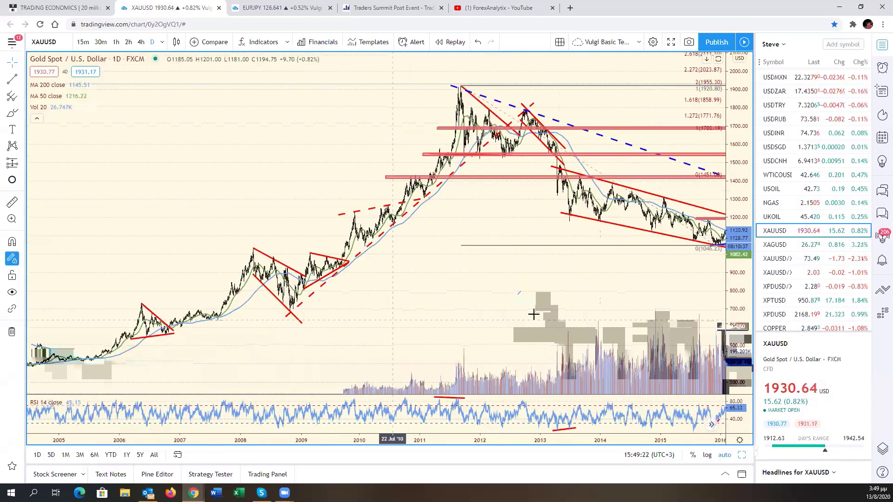
left_click_drag(533, 314, 329, 309)
left_click_drag(629, 323, 475, 335)
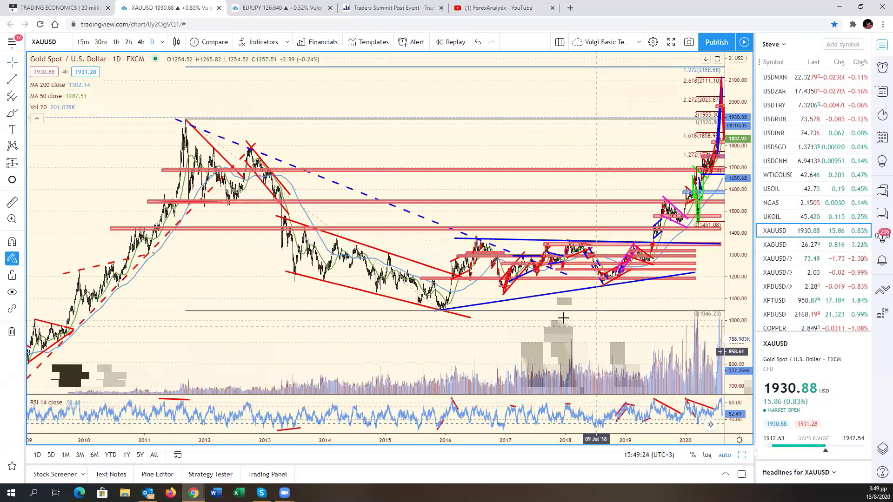
left_click_drag(603, 313, 506, 322)
scroll(506, 322, "up", 3)
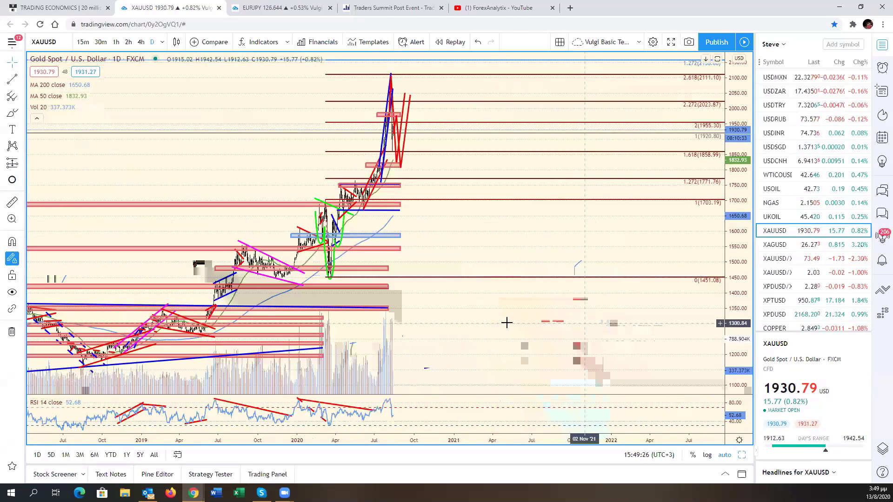
scroll(580, 316, "up", 5)
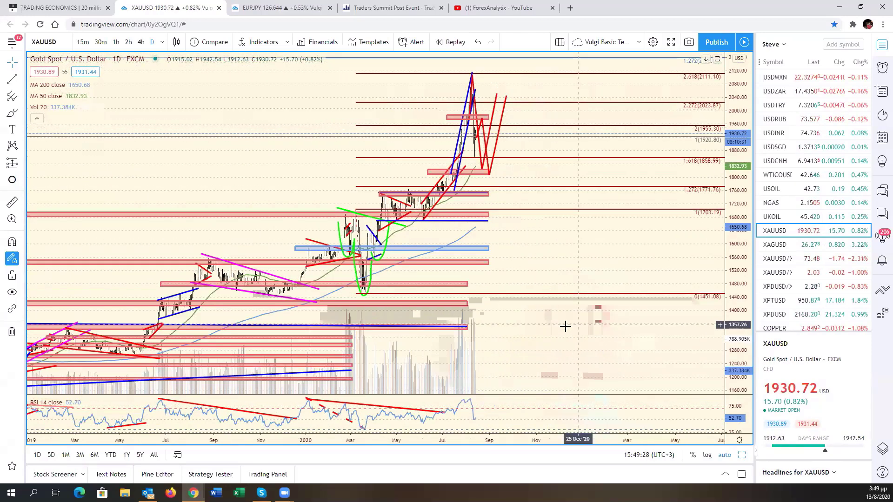
scroll(565, 326, "up", 5)
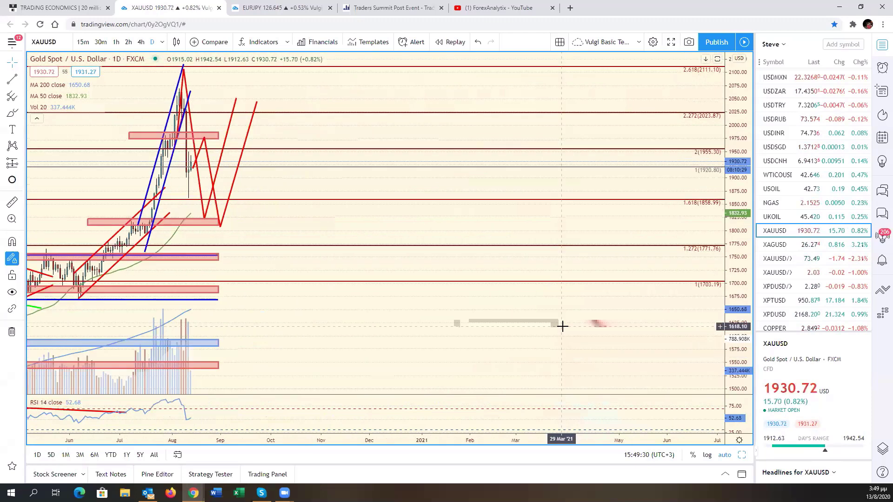
scroll(562, 327, "up", 4)
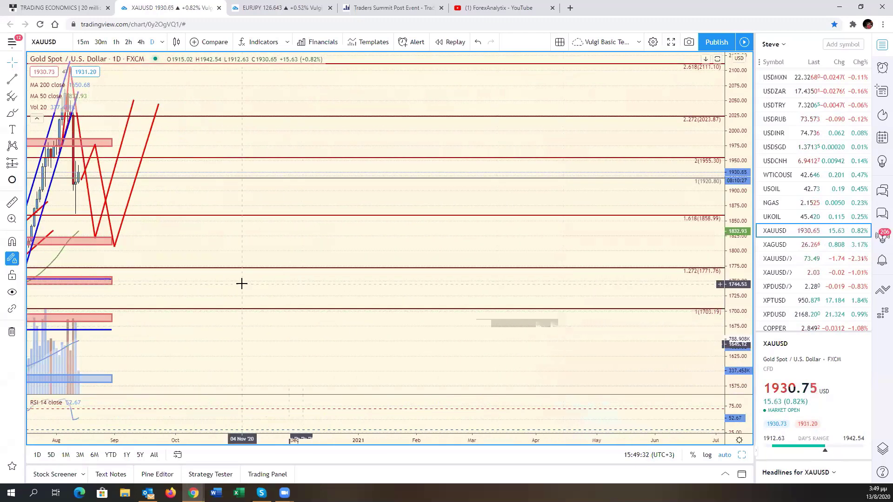
left_click_drag(241, 283, 867, 299)
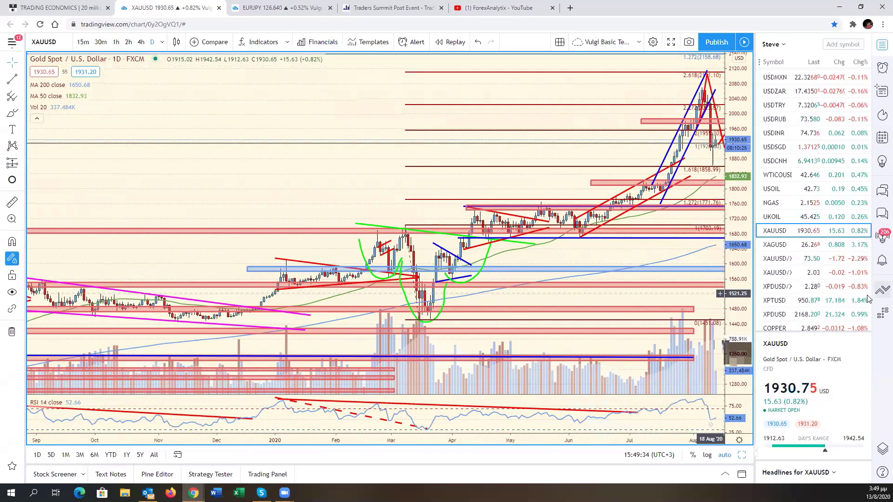
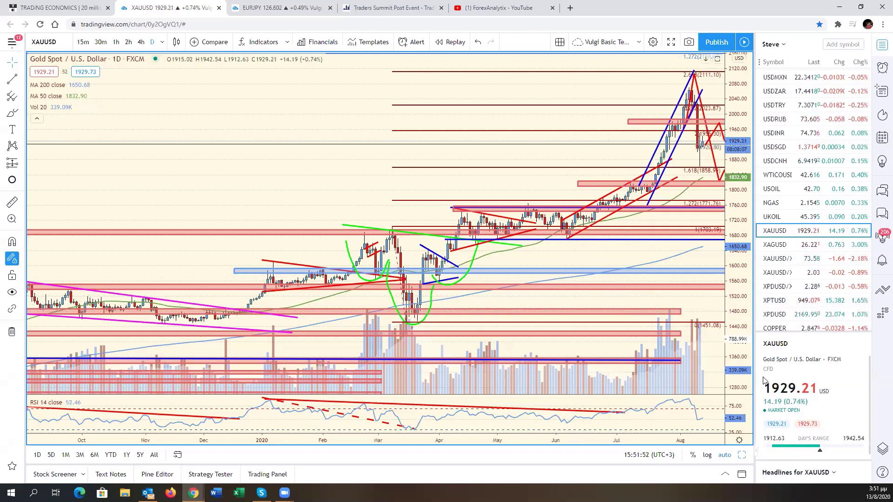
Step: Switch the maximized chart from Gold to Silver (XAGUSD) and pan back to earlier months
left_click(783, 245)
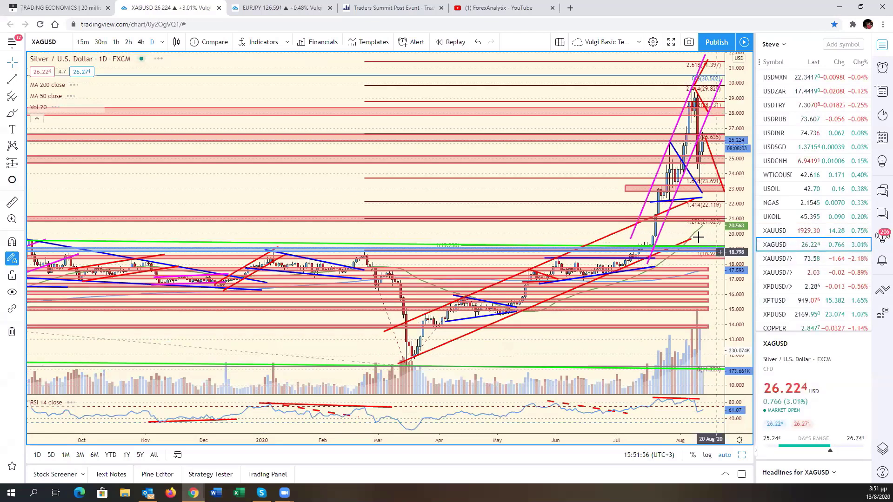
scroll(619, 265, "down", 4)
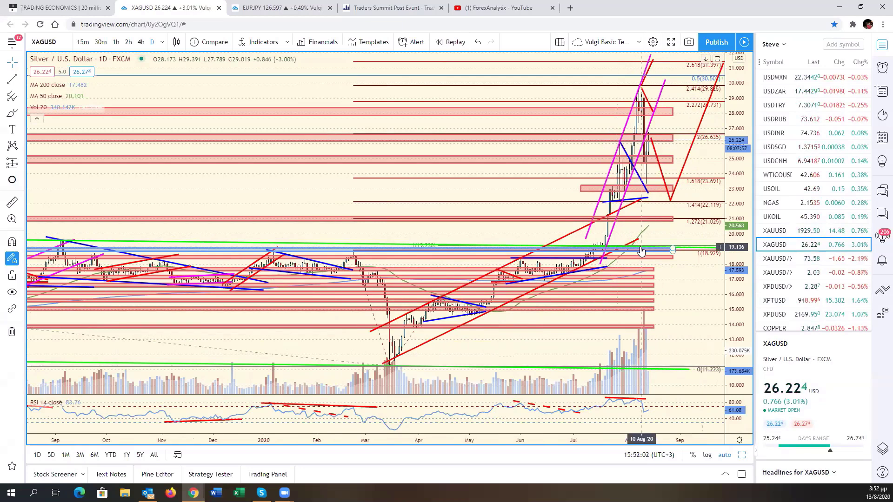
scroll(641, 251, "up", 3)
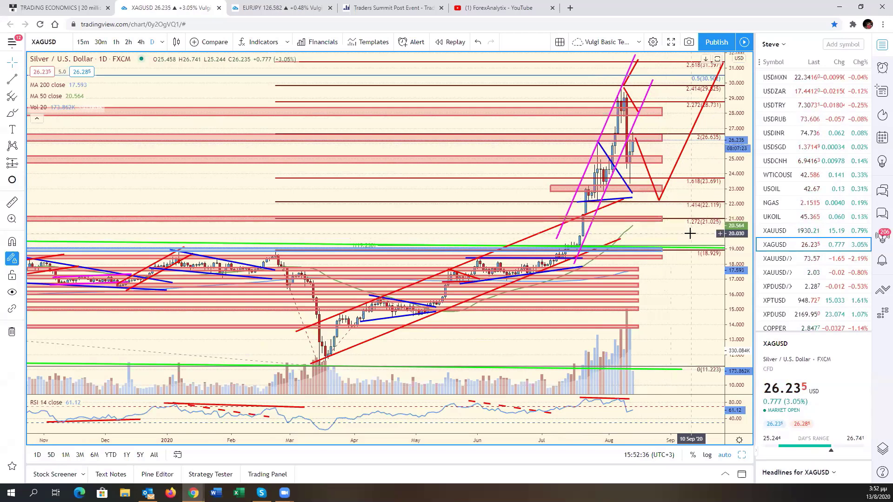
left_click_drag(691, 233, 766, 246)
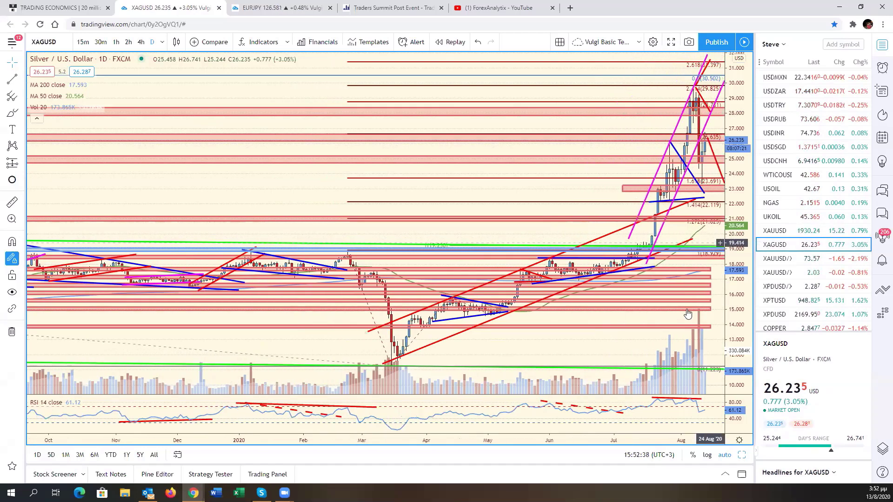
Step: Restore the six-chart layout and select the lower-right U.S. Dollar Index (DXY) pane
left_click(741, 456)
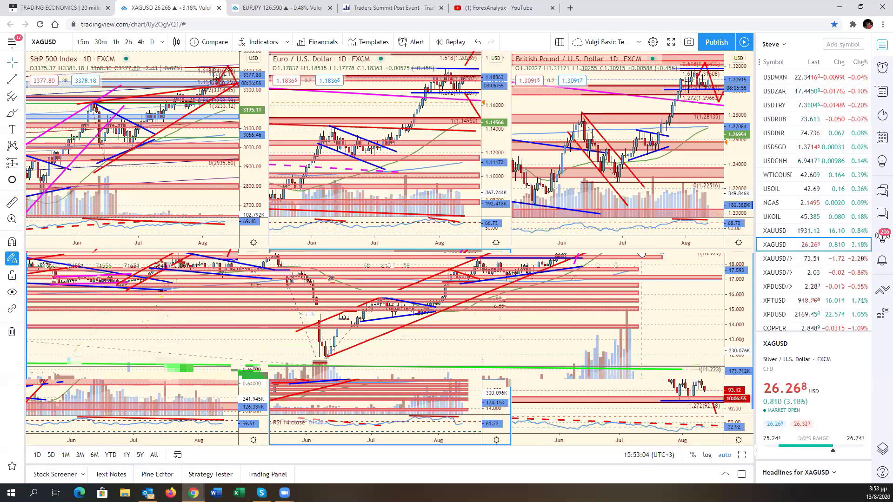
left_click(615, 386)
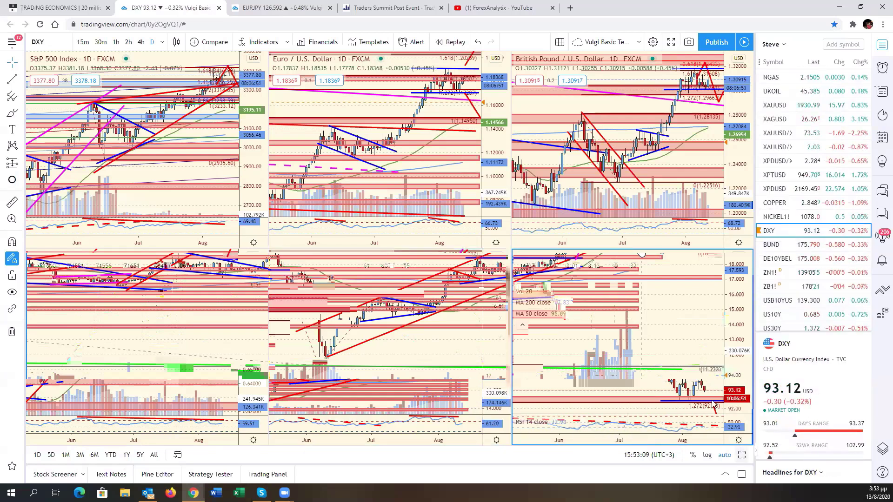
Step: Maximize the DXY chart and zoom out to view several years
key("alt+Return")
scroll(668, 361, "down", 10)
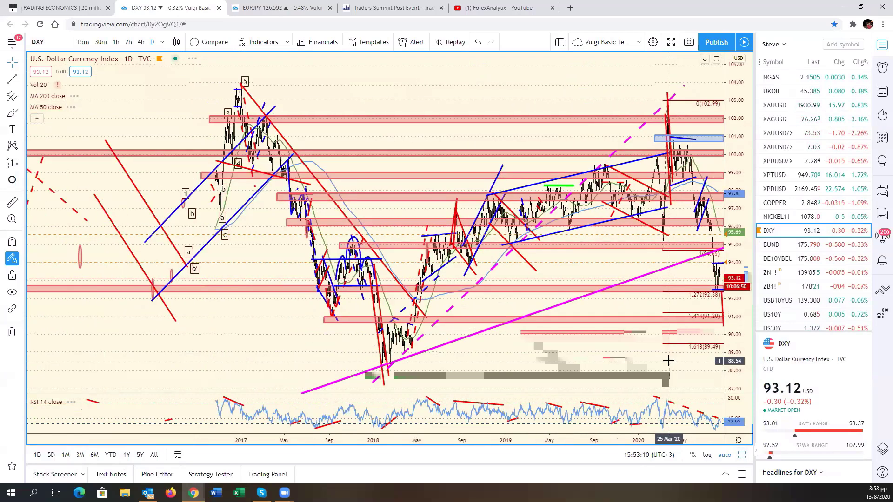
scroll(668, 361, "down", 10)
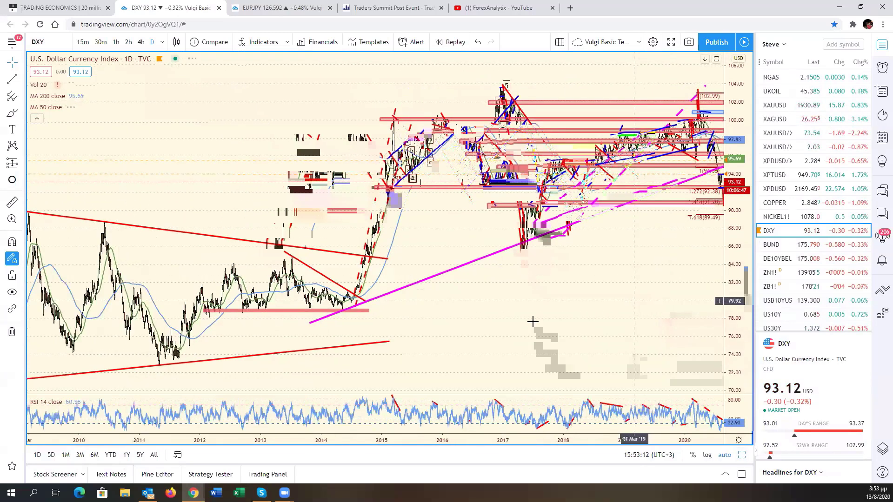
scroll(532, 321, "left", 10)
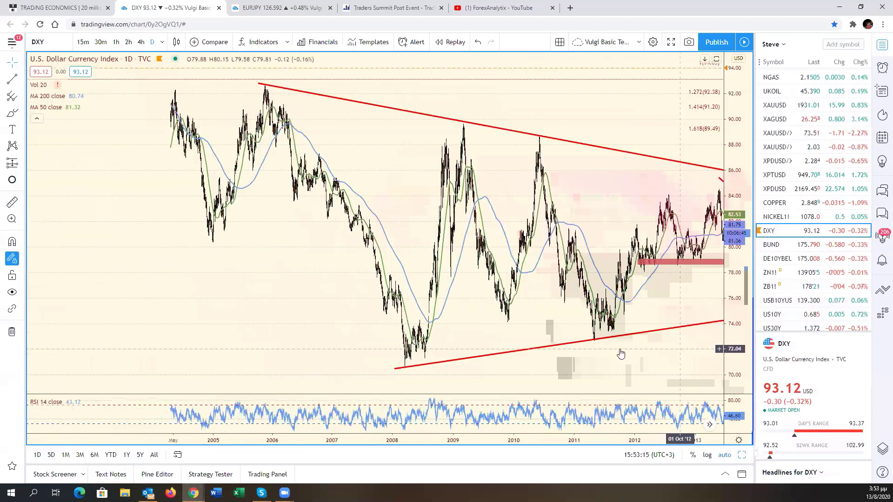
scroll(621, 353, "left", 5)
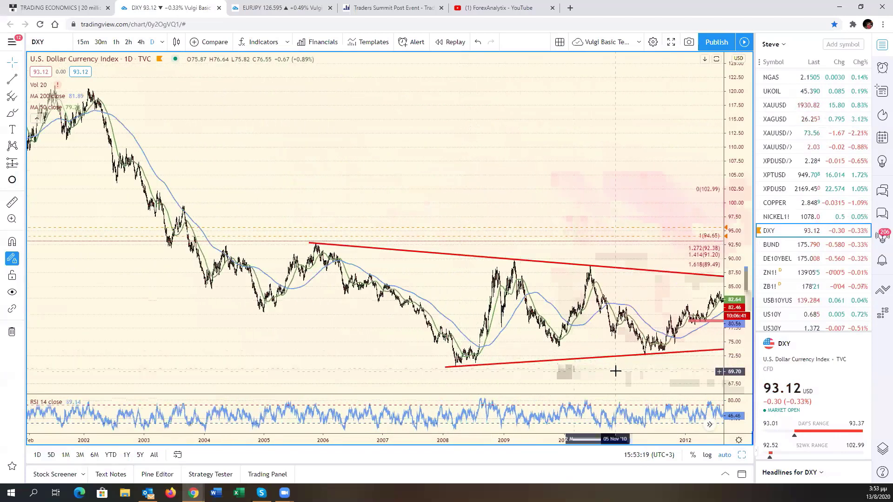
Step: Zoom back in on DXY and pan to show late 2019 through August 2020
scroll(340, 357, "right", 5)
scroll(340, 357, "right", 3)
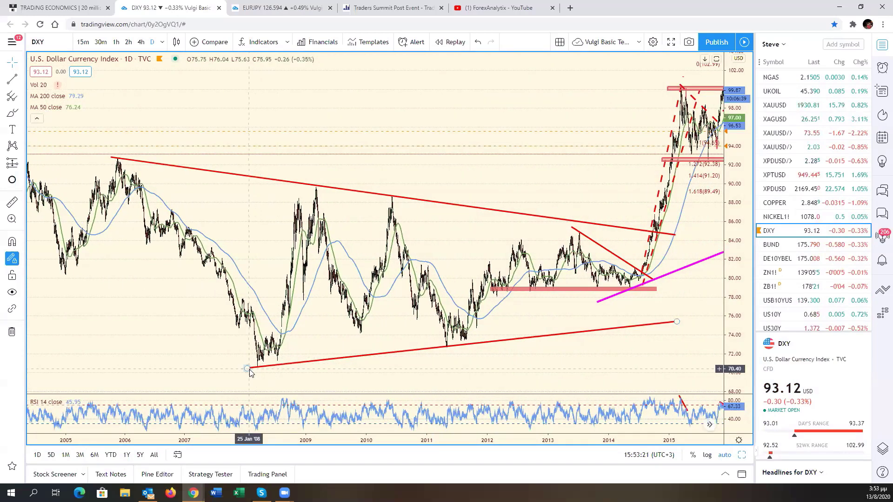
scroll(559, 349, "right", 1)
scroll(559, 349, "right", 10)
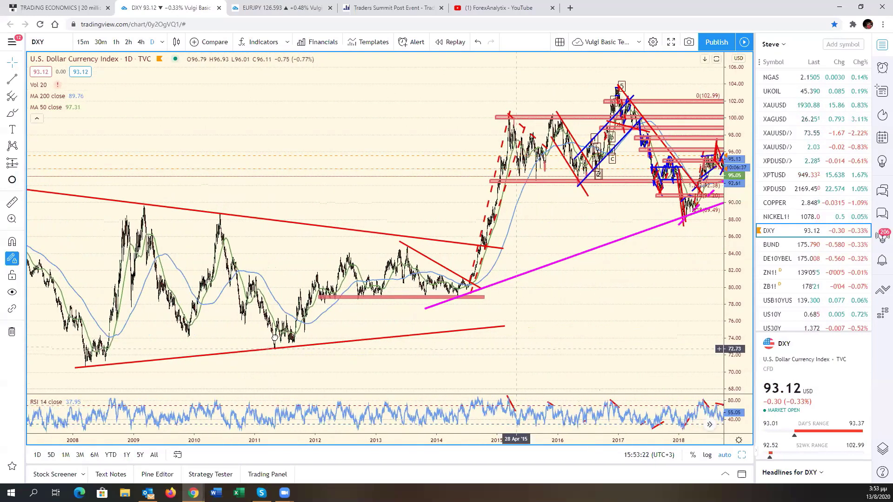
scroll(576, 339, "left", 3)
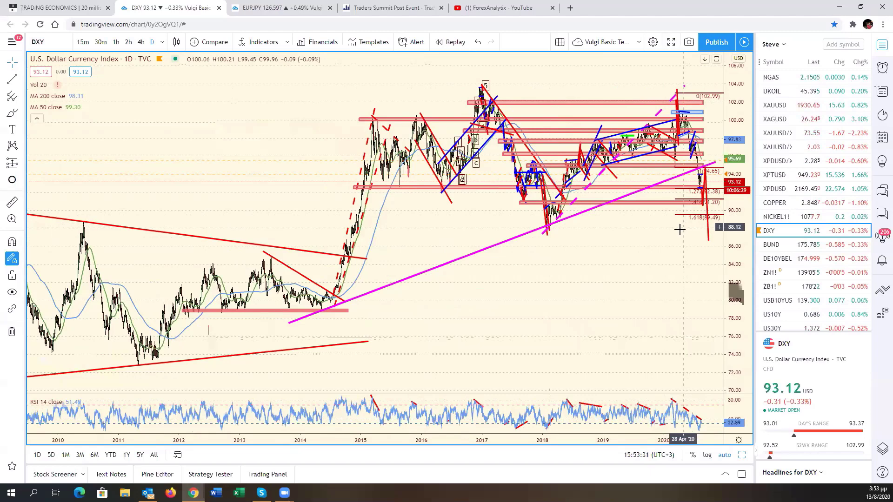
scroll(678, 232, "up", 5)
scroll(664, 269, "up", 8)
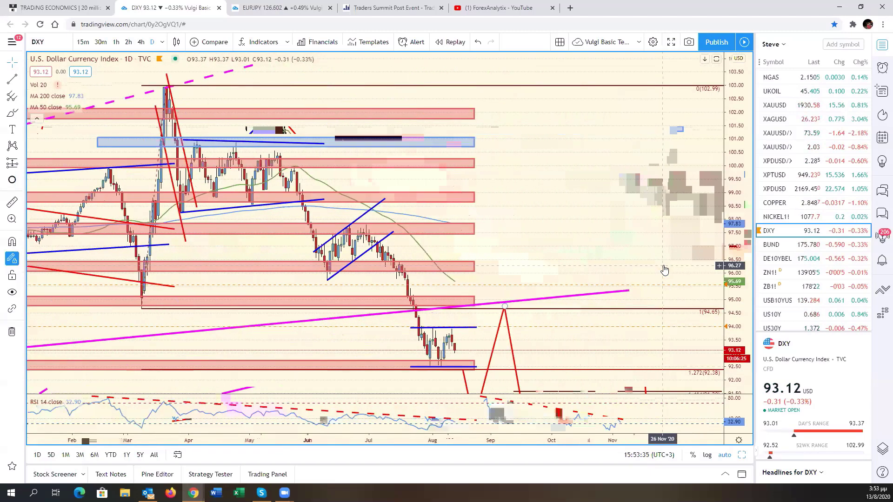
left_click_drag(572, 334, 793, 321)
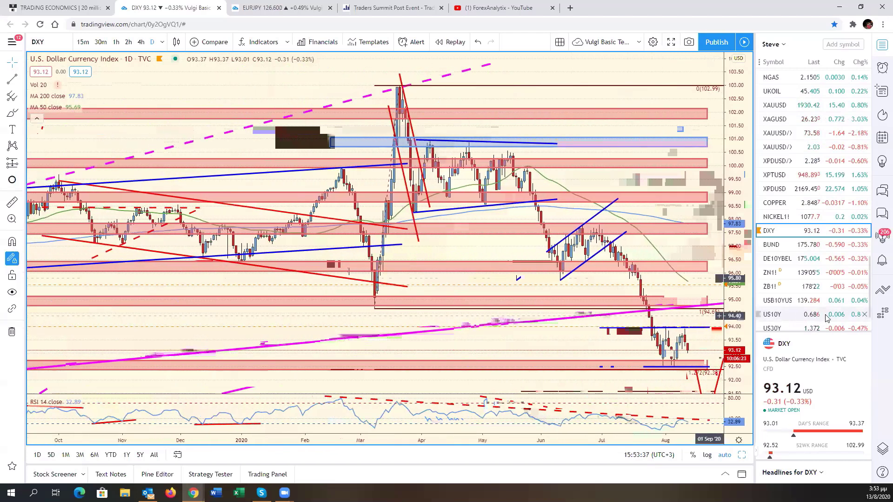
Step: Restore the grid and switch the lower-left pane from AUDUSD to AUDJPY
left_click(741, 456)
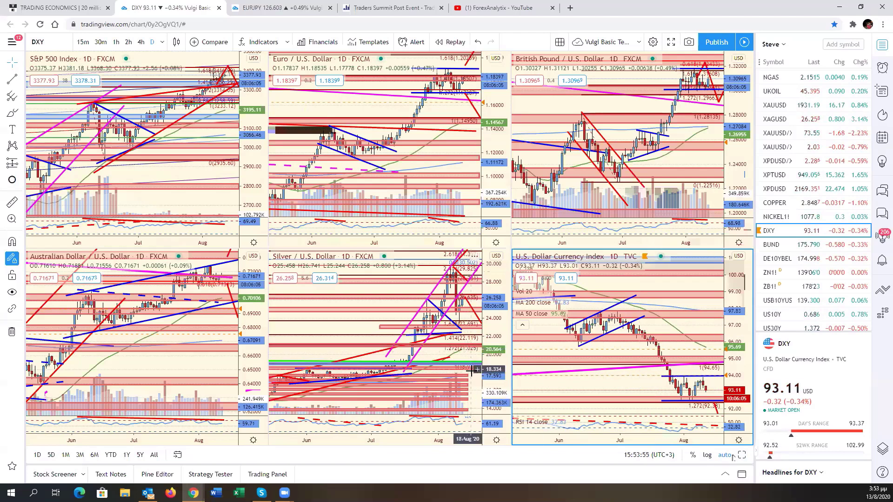
left_click(207, 358)
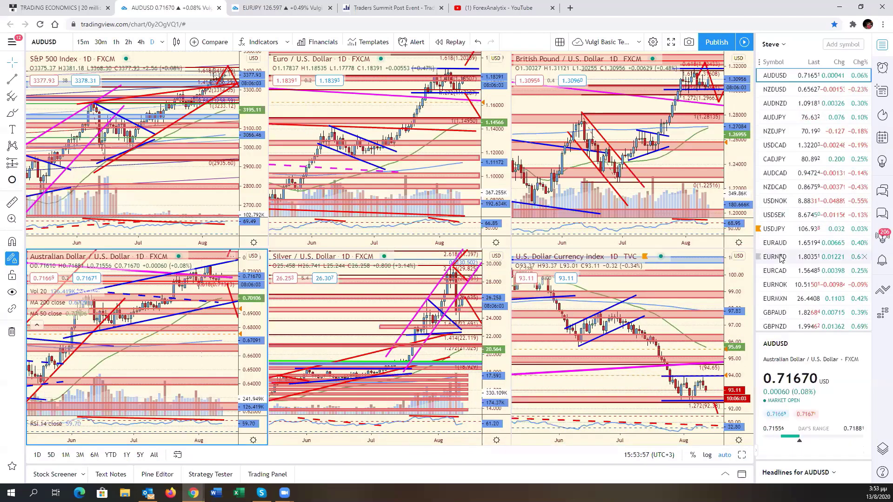
left_click(794, 117)
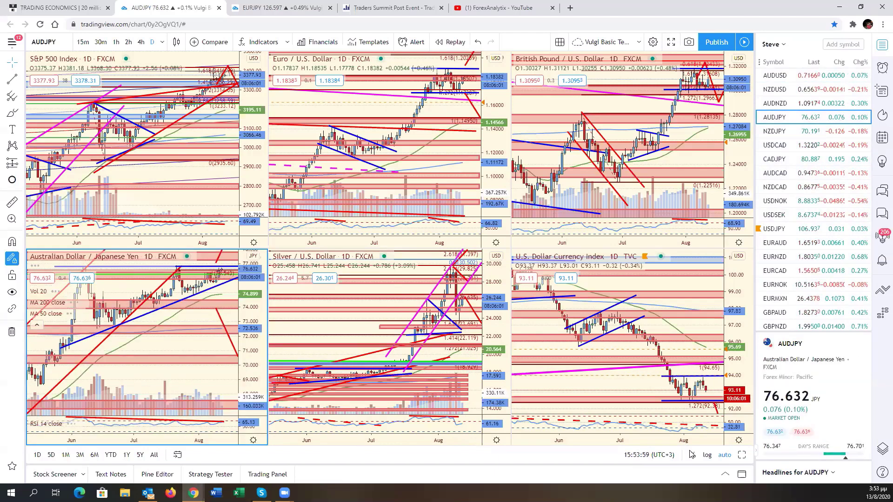
Step: Maximize AUDJPY and shift its red projection lines and RSI trend line rightward
key("alt+Return")
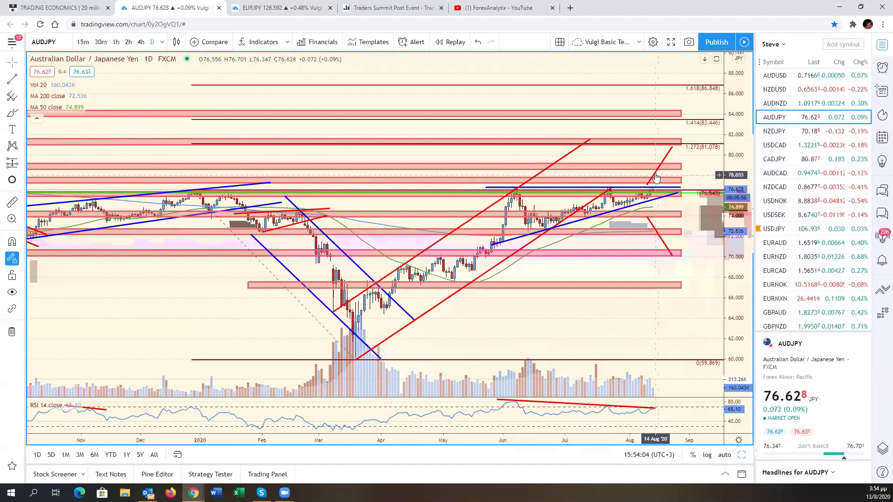
left_click_drag(654, 173, 663, 173)
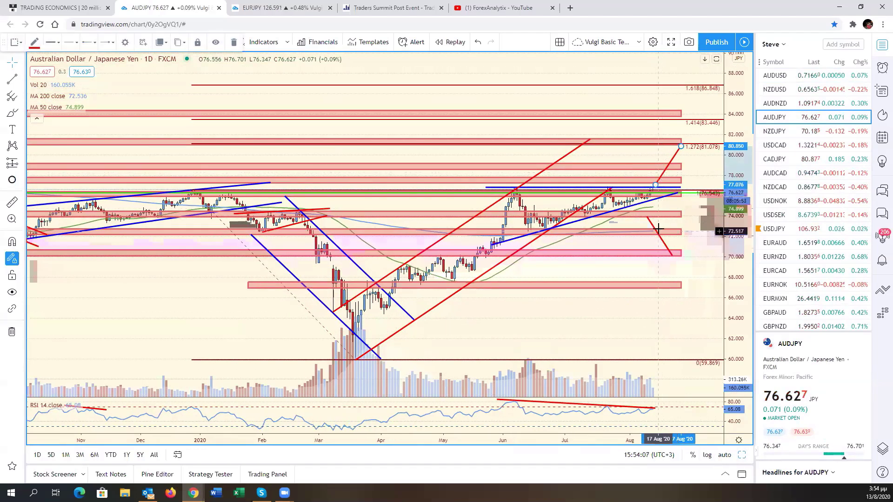
left_click_drag(661, 233, 669, 218)
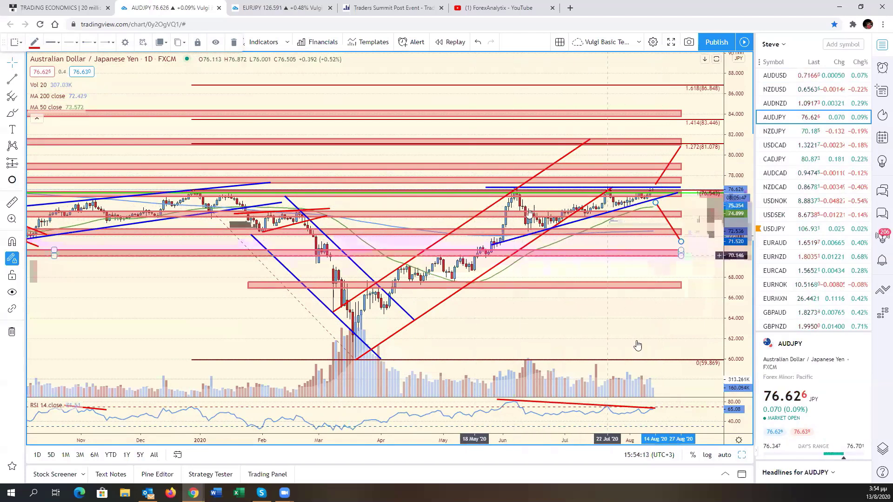
left_click_drag(656, 409, 670, 408)
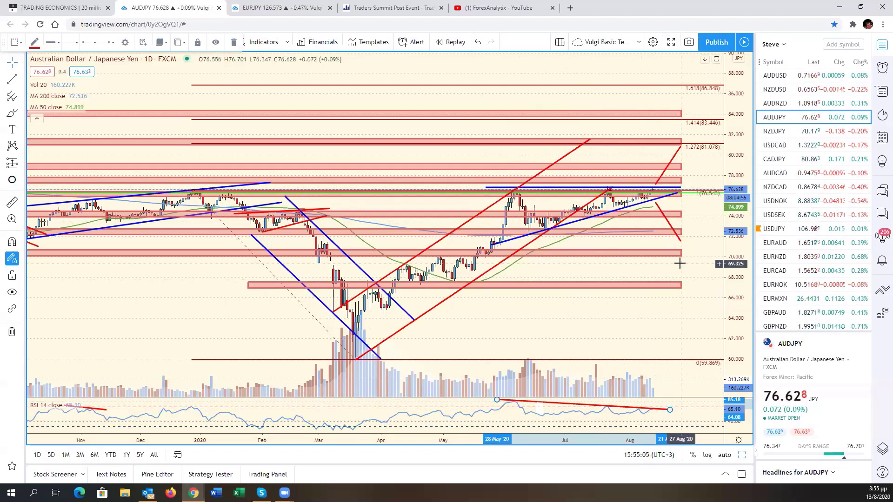
Step: Zoom in on AUDJPY and pan to span about October 2019 to August 2020
scroll(680, 263, "down", 3)
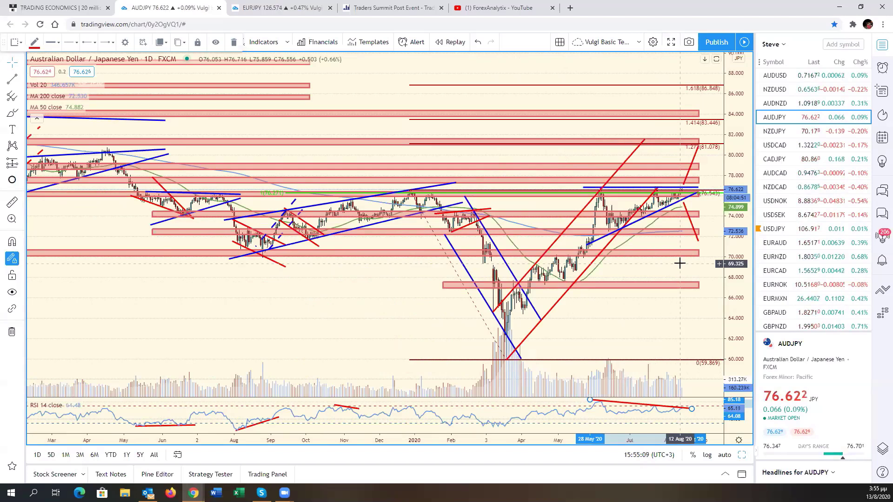
scroll(679, 263, "up", 4)
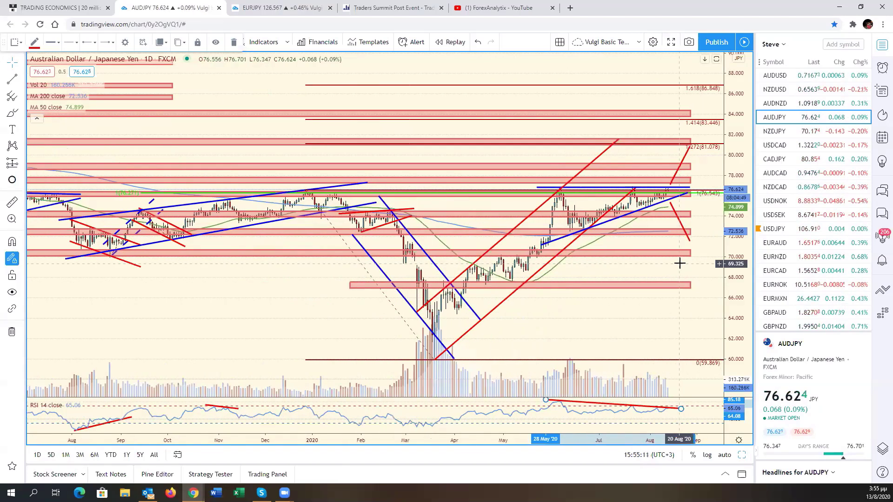
scroll(679, 263, "up", 1)
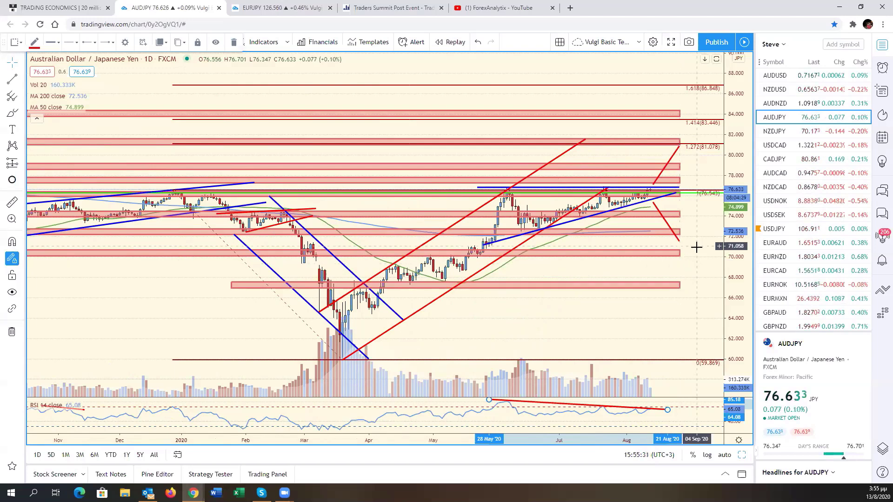
mouse_move(712, 294)
left_mouse_down()
mouse_move(738, 301)
mouse_move(758, 293)
left_mouse_up()
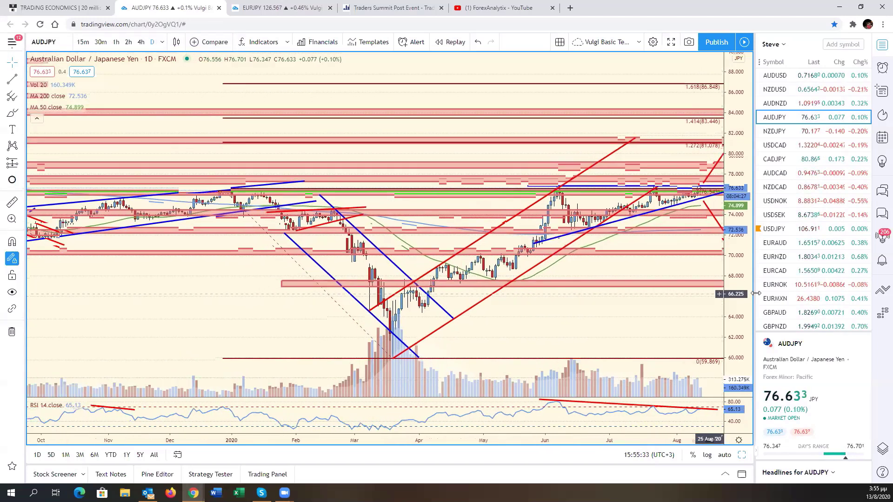
Step: Turn on auto scale, return to the six-chart grid, and load AUDUSD into the lower-left pane
left_click(724, 456)
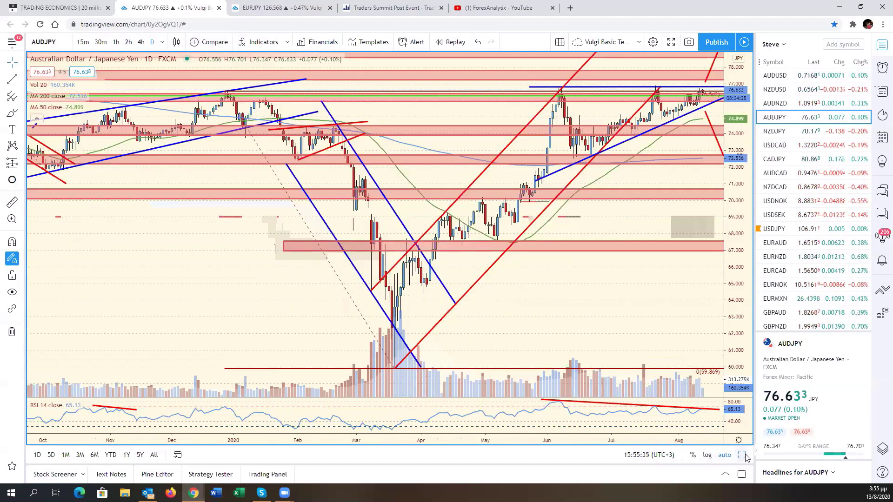
left_click(744, 456)
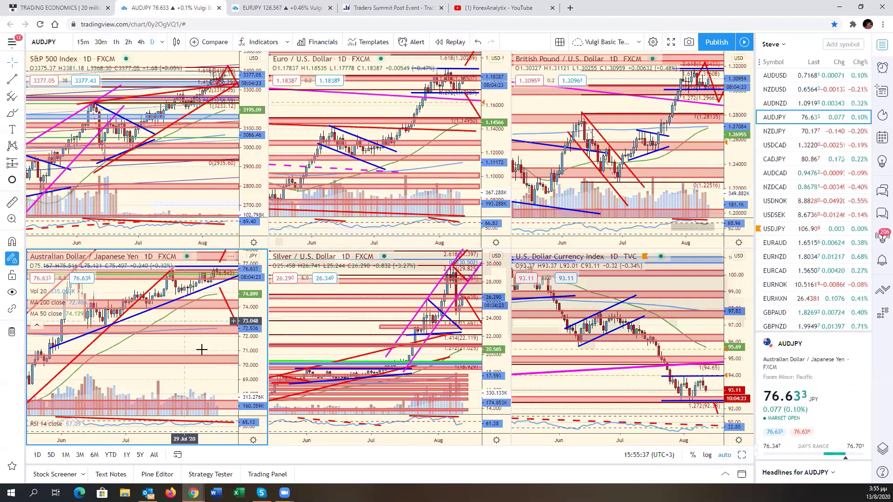
scroll(792, 115, "up", 1)
left_click(790, 122)
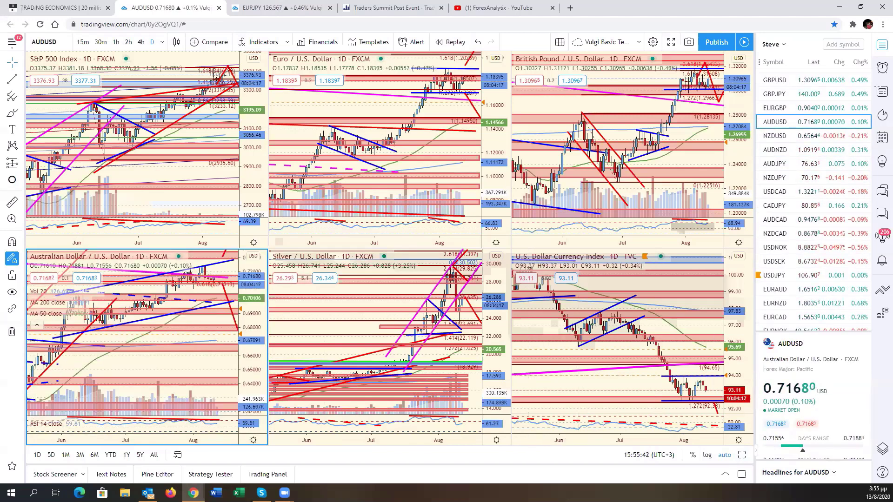
Step: Replace the Silver pane with Platinum (XPTUSD) and maximize it
left_click(403, 315)
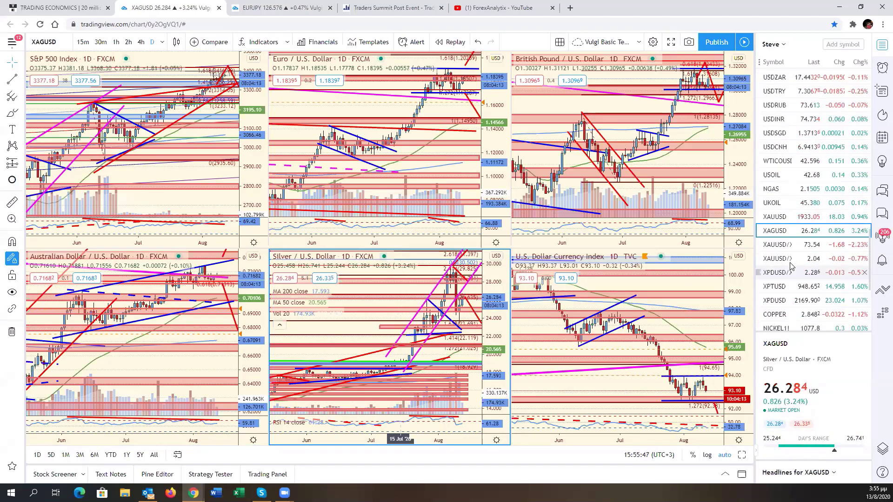
left_click(791, 286)
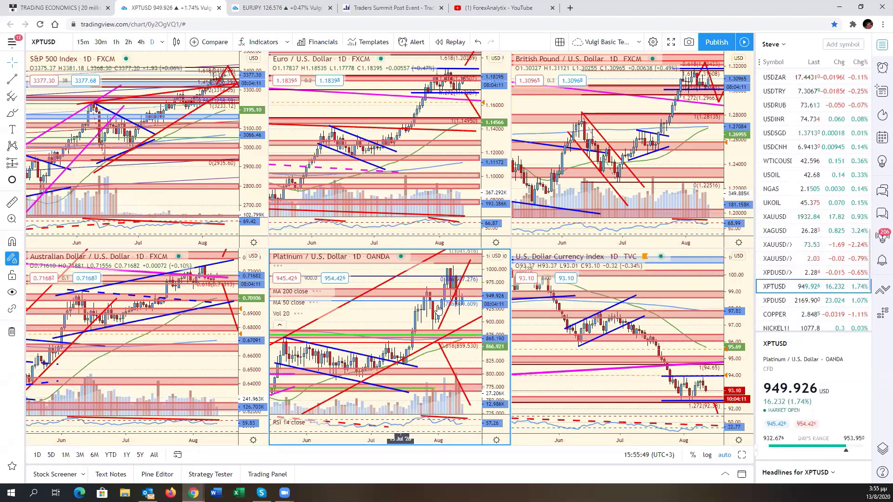
left_click(742, 456)
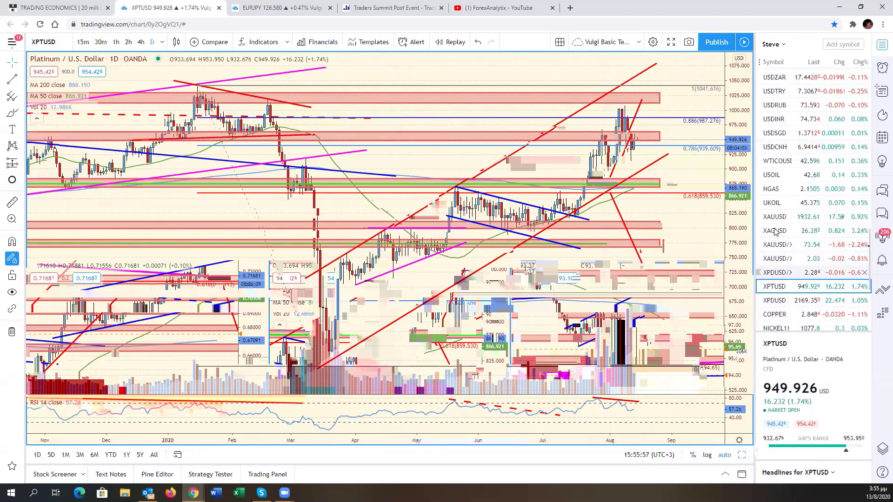
Step: Switch the chart to Natural Gas (NGAS) and pan it to start from October
left_click(771, 189)
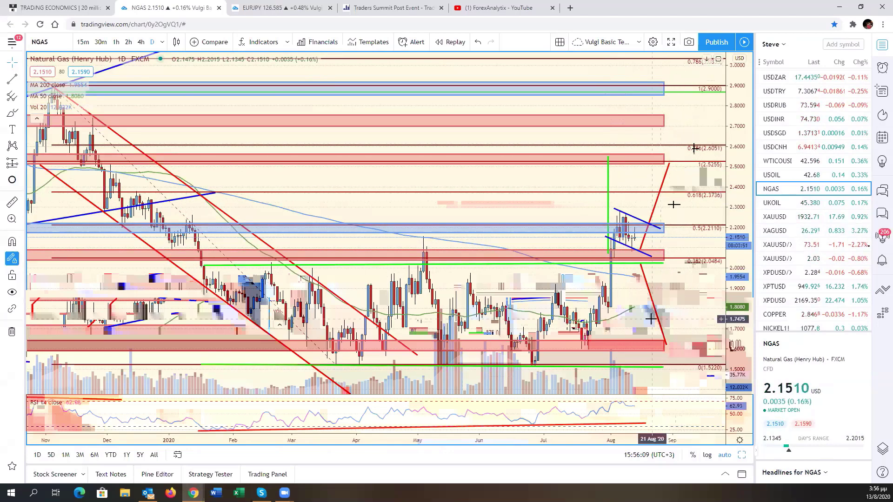
left_click_drag(697, 309, 763, 309)
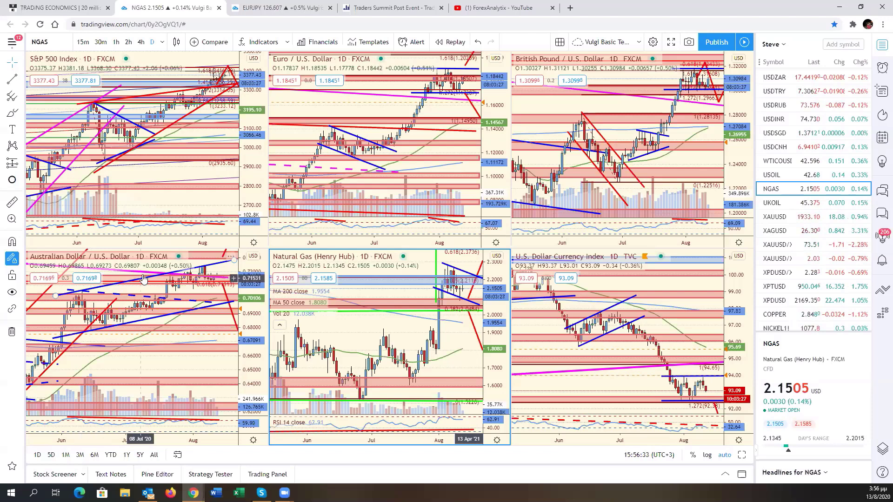
Step: Maximize the S&P 500 pane, view NAS100 with a compressed price scale, then show VIX
left_click(210, 175)
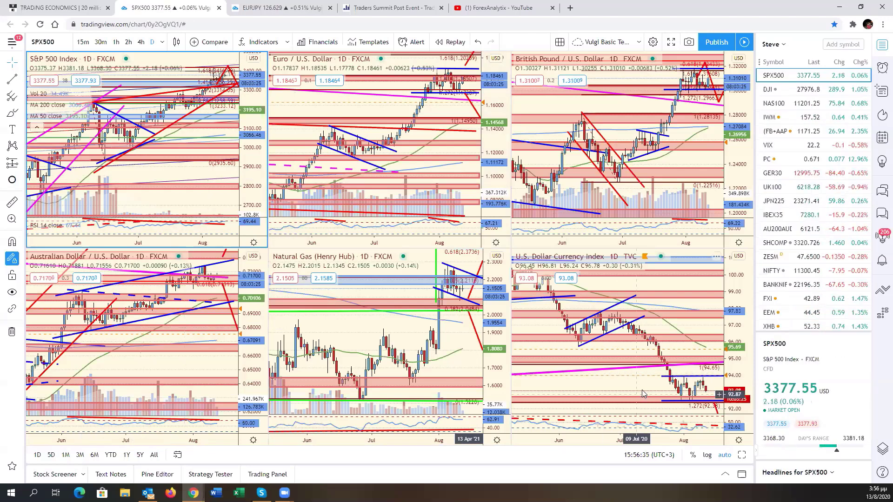
left_click(743, 456)
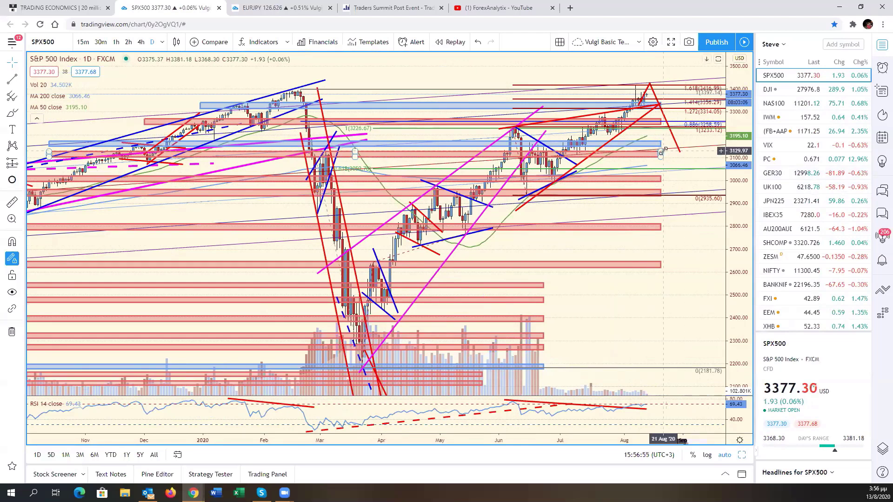
left_click(800, 107)
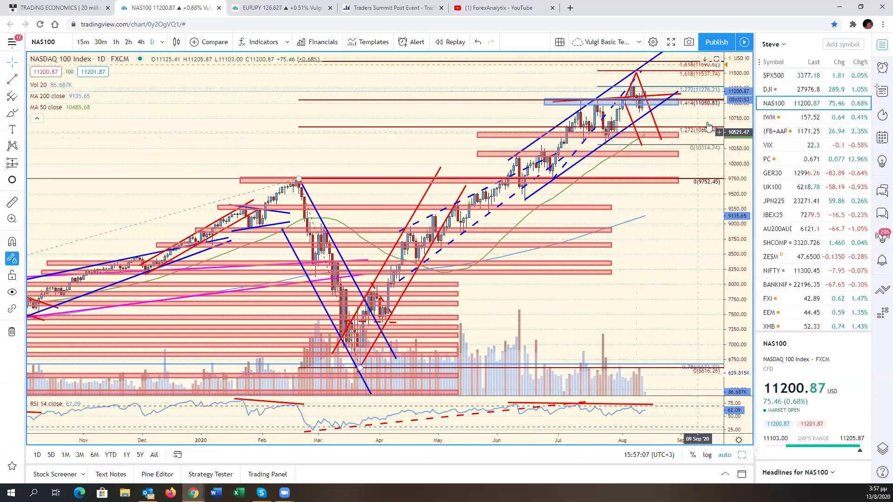
left_click_drag(750, 152, 735, 197)
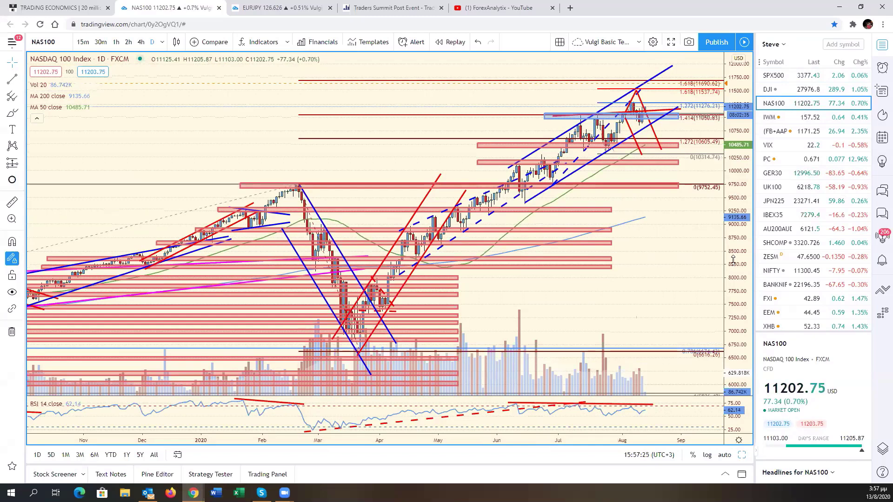
left_click(806, 144)
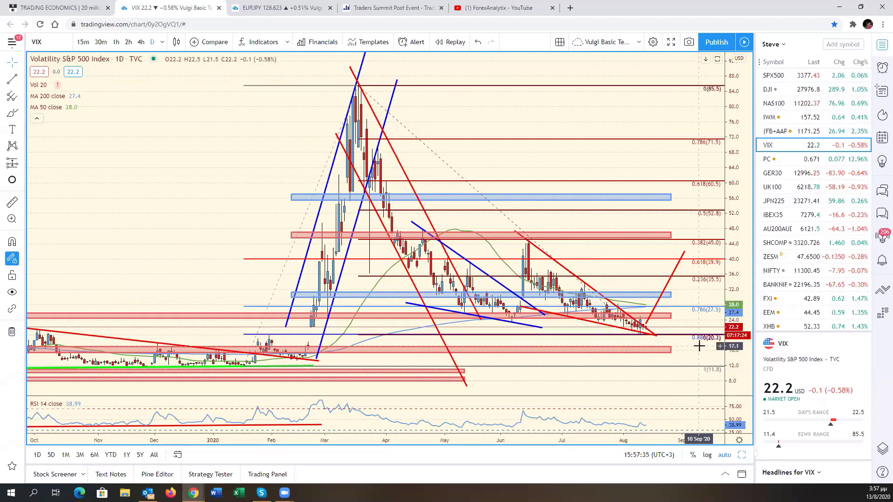
Step: Pan the VIX chart to start from September, then switch to SPX500
left_click_drag(697, 346, 759, 347)
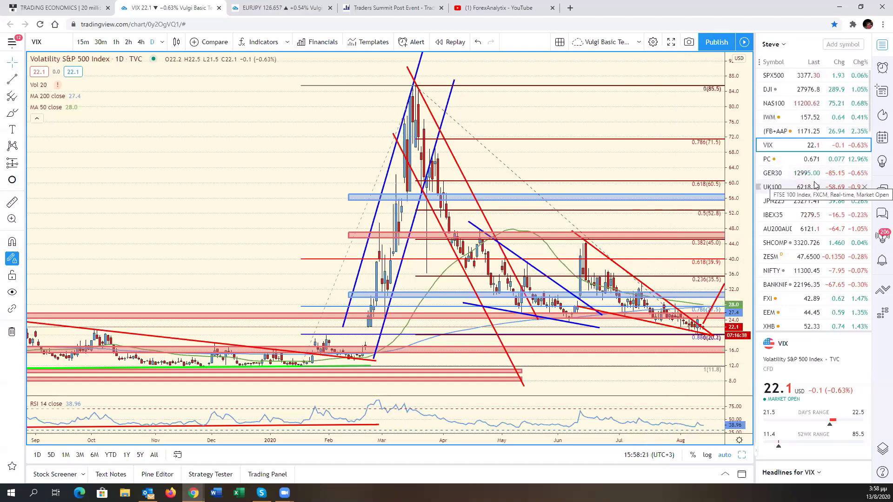
left_click(781, 75)
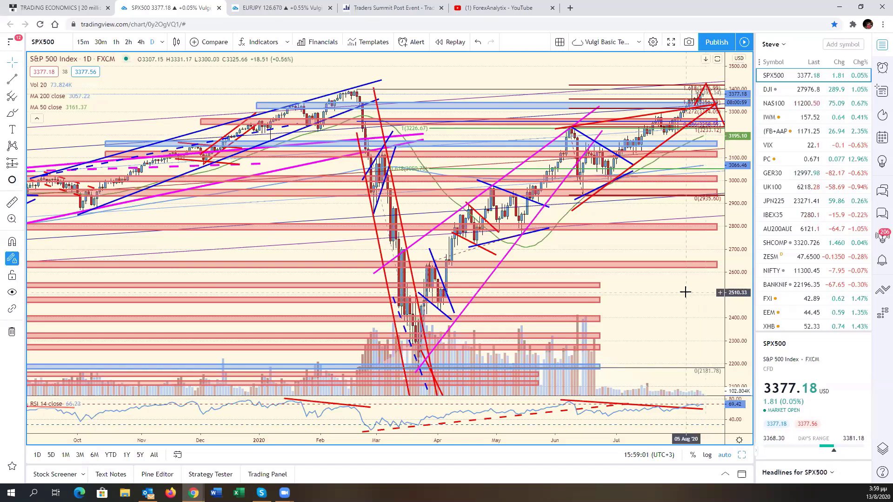
Step: Return to the six-chart grid and check the DXY, EUR/USD, GBP/USD and AUD/USD panes
left_click_drag(686, 293, 692, 299)
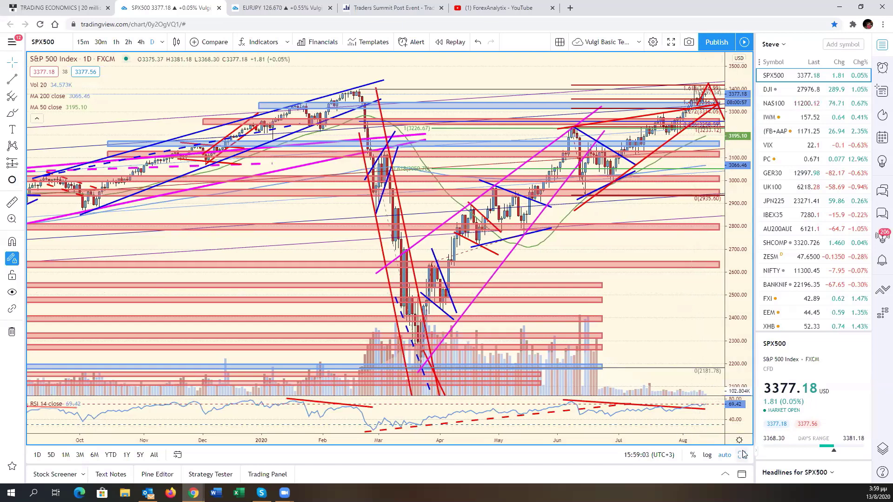
key("alt+Return")
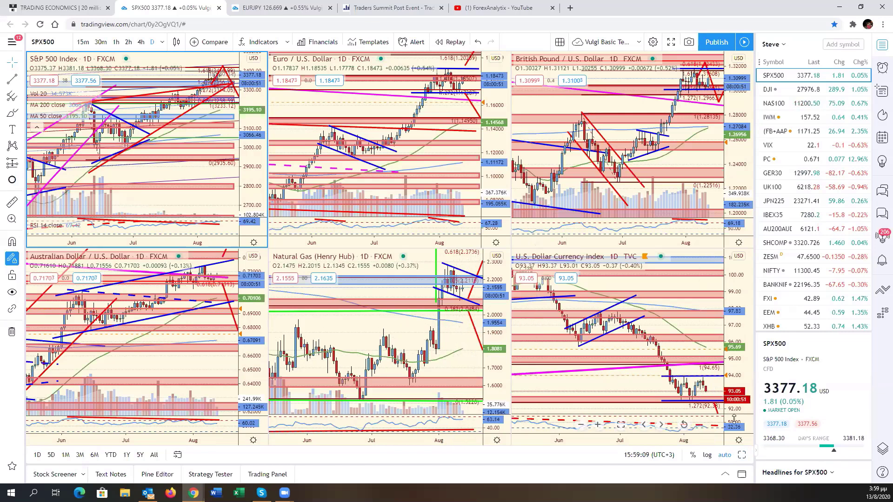
left_click(647, 387)
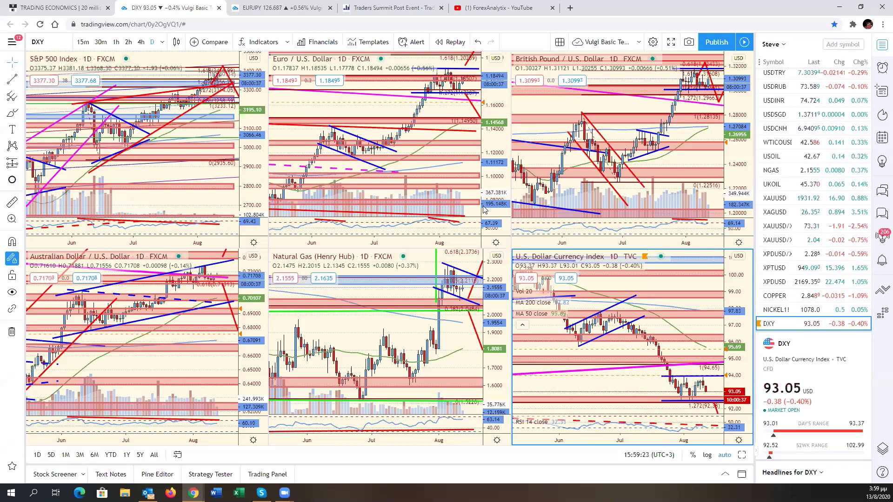
left_click(446, 106)
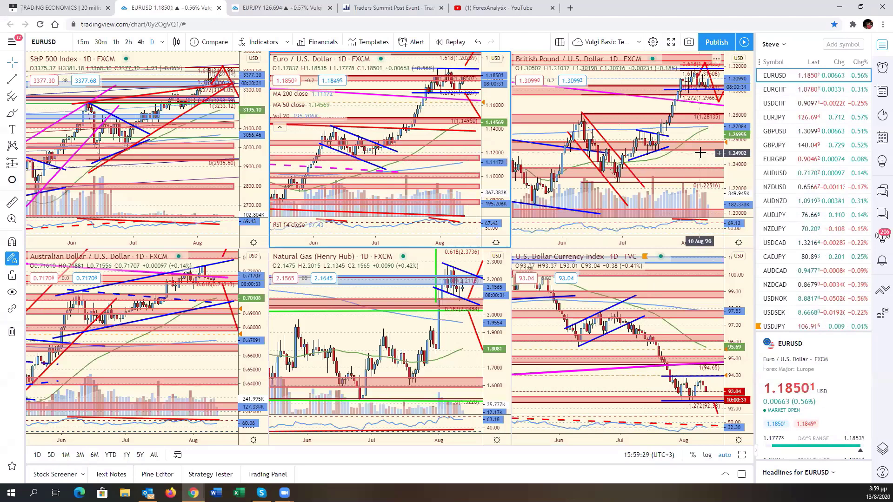
left_click(711, 176)
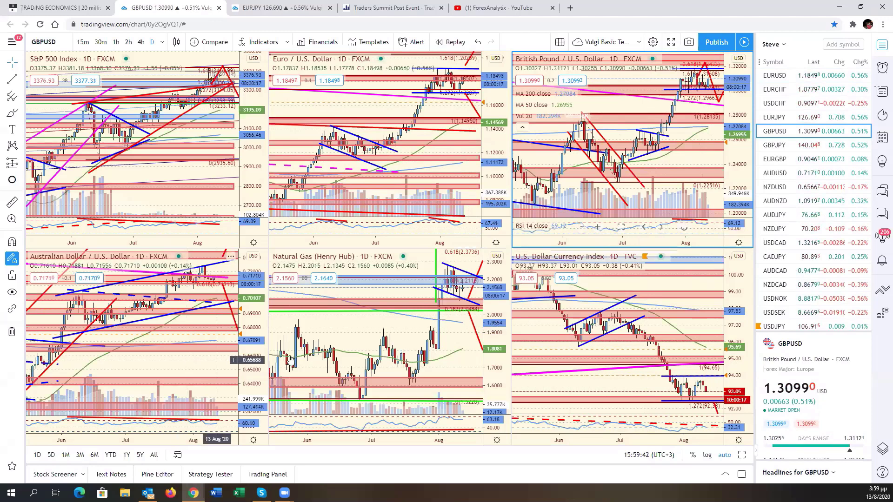
left_click(233, 337)
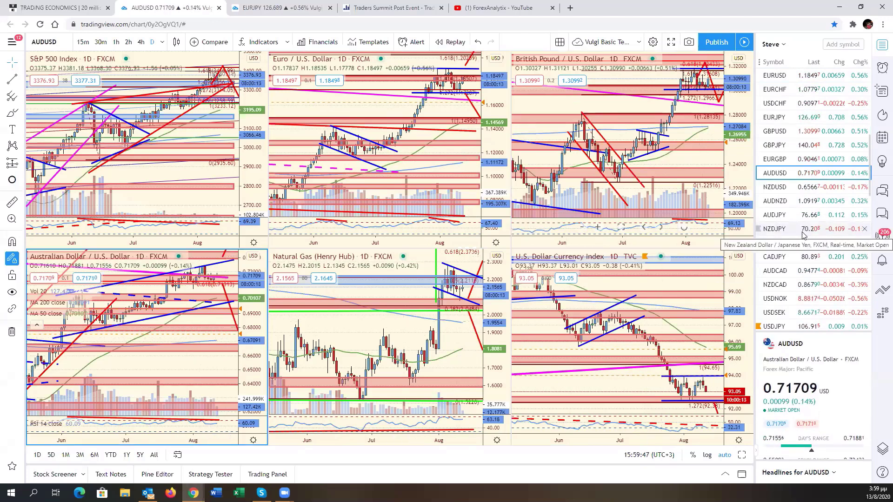
Step: Load AUDCAD into the lower-left pane, maximize it, and zoom out to 2018–2020
left_click(786, 270)
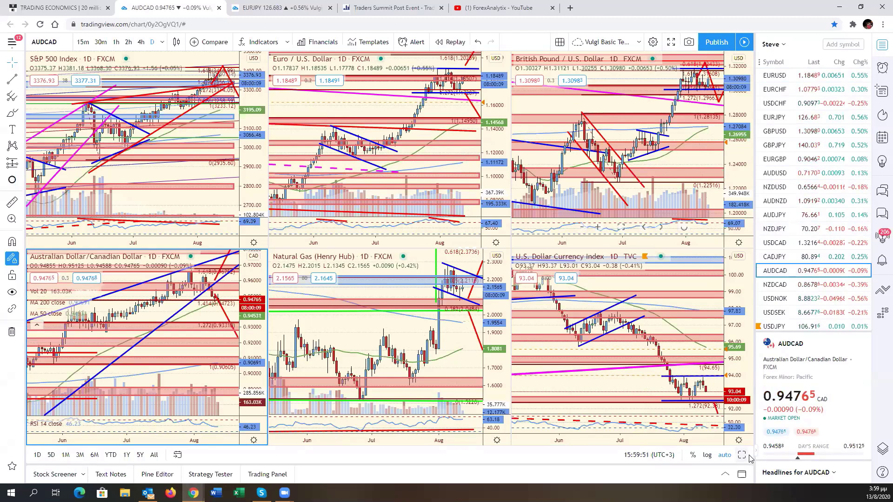
key("alt+Return")
scroll(598, 303, "down", 4)
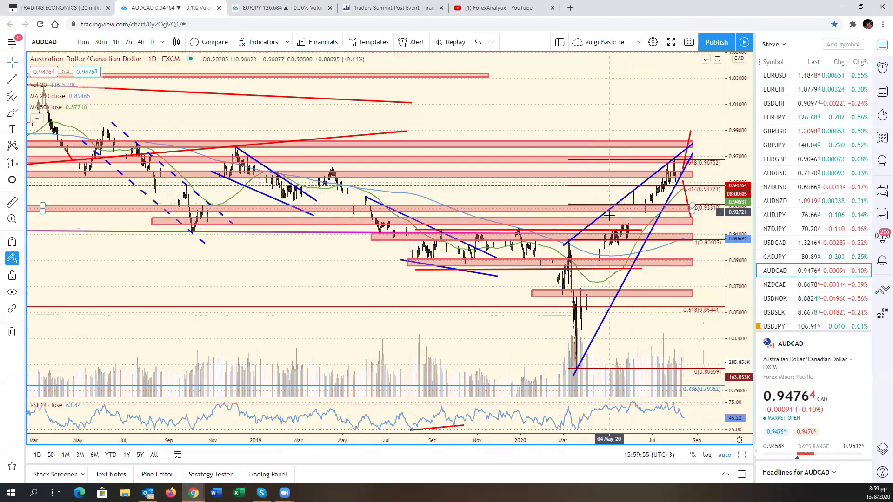
Step: Compare NZDCAD against AUDCAD in the enlarged pane, bringing earlier NZDCAD dates into view
scroll(625, 194, "up", 2)
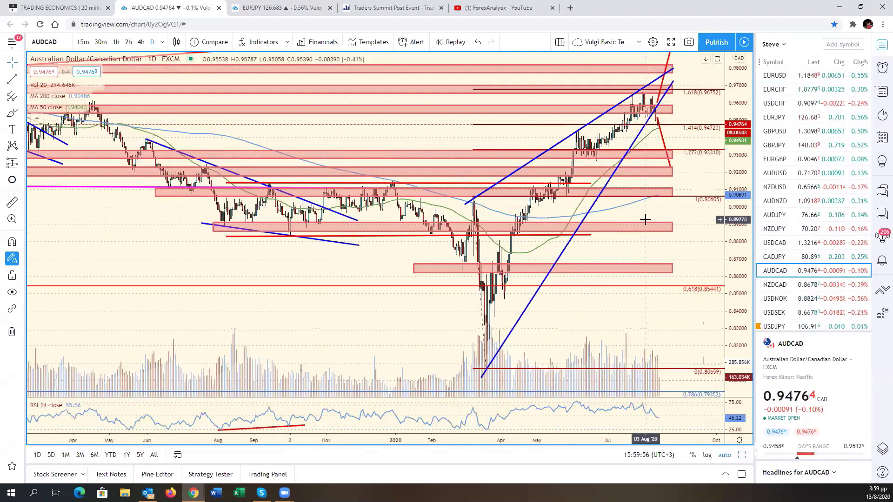
left_click(783, 288)
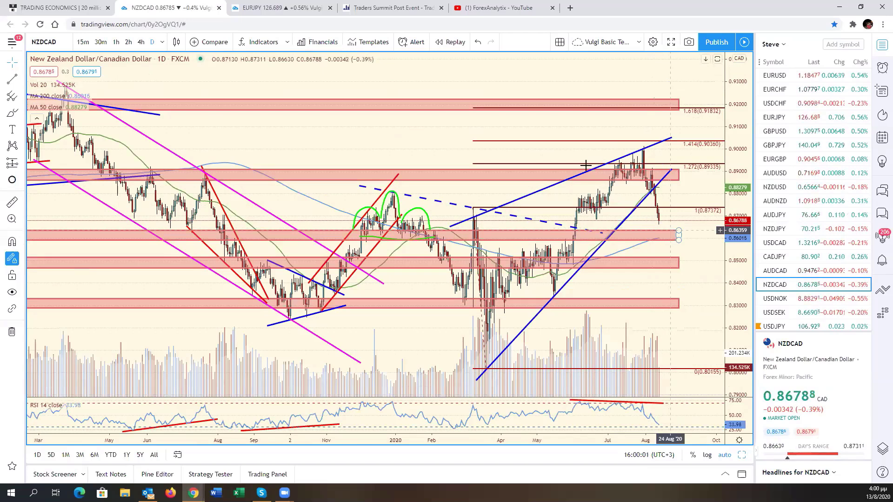
scroll(623, 186, "up", 2)
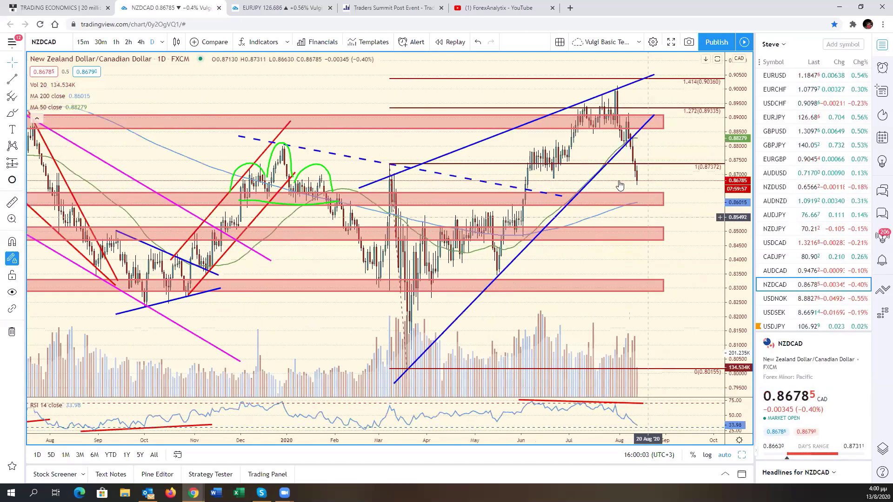
scroll(623, 215, "down", 2)
key("Up")
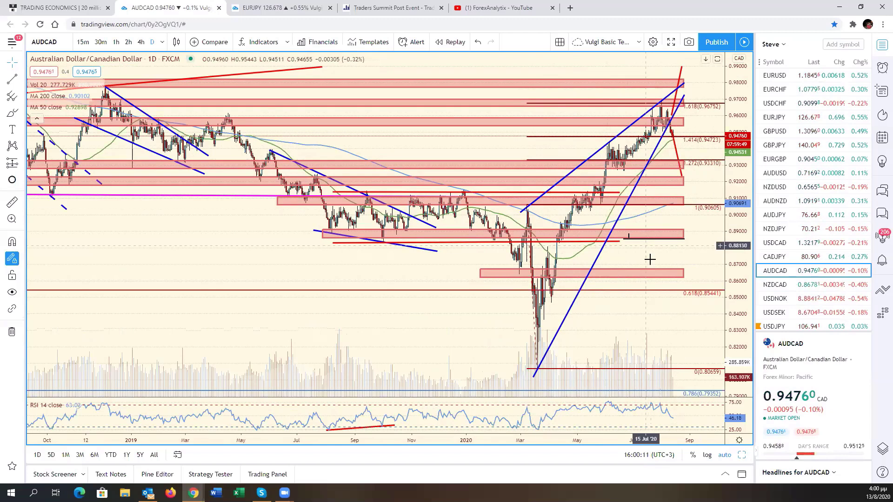
left_click(809, 284)
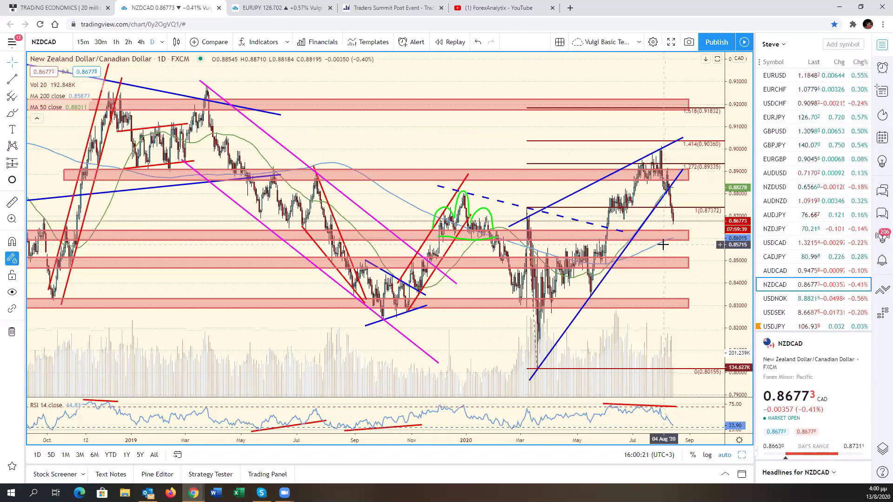
scroll(662, 244, "up", 4)
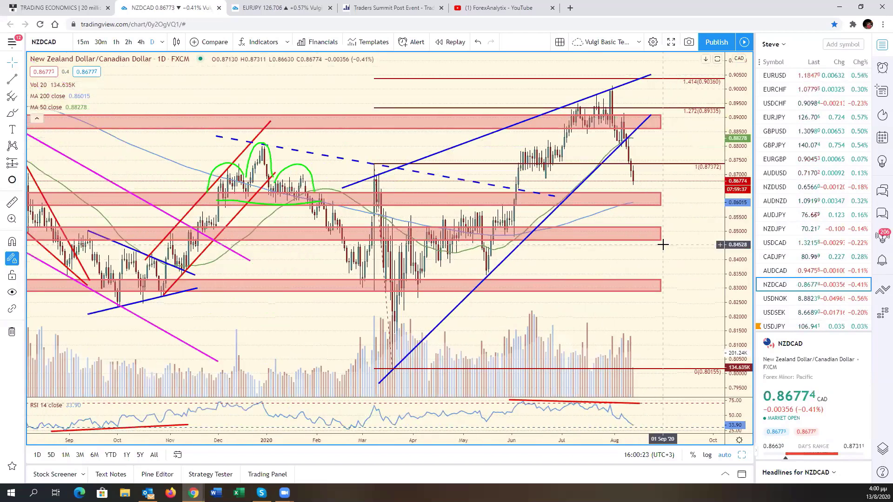
left_click_drag(701, 259, 800, 269)
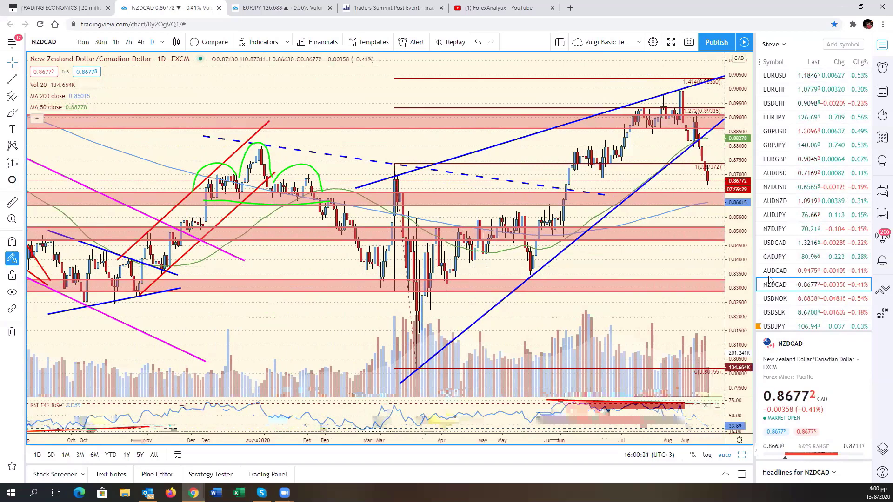
Step: Put the pane back on AUDUSD, restore the six-chart grid and make Natural Gas active
left_click(790, 173)
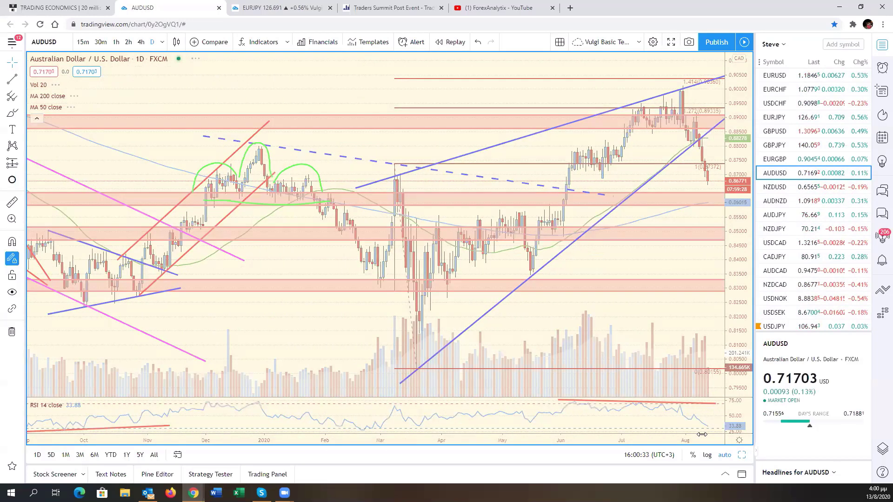
left_click(741, 454)
left_click(472, 357)
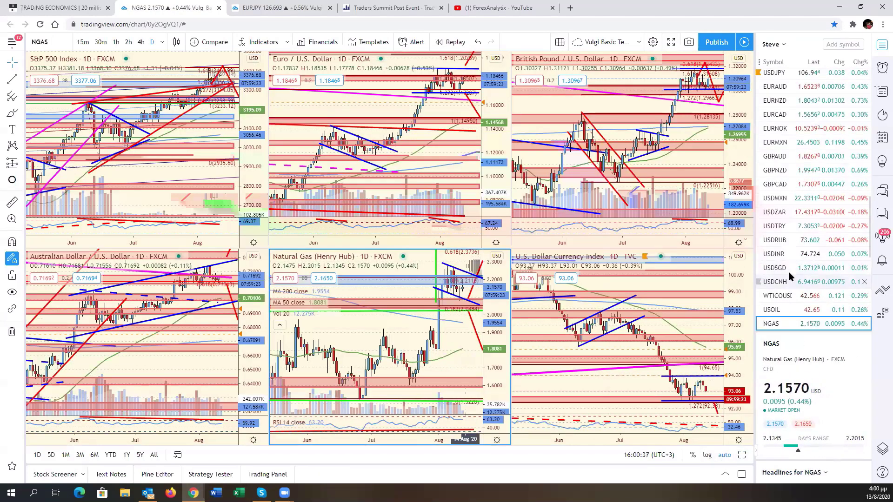
scroll(788, 161, "up", 3)
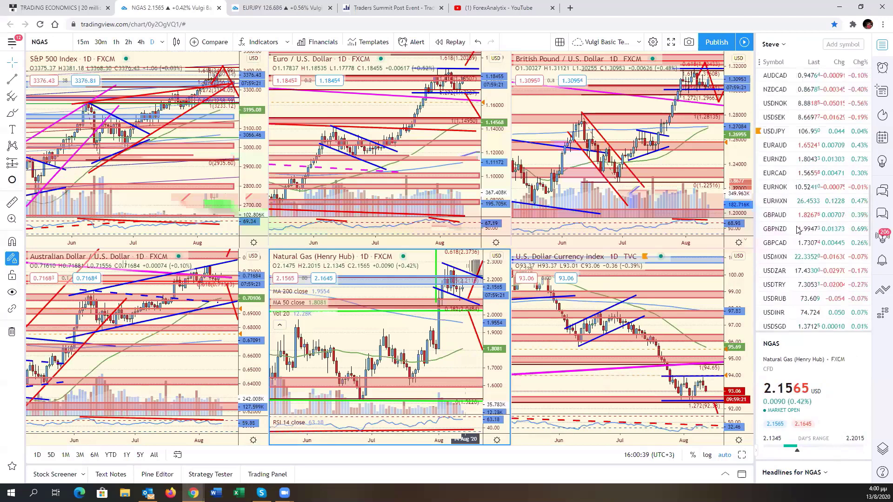
scroll(787, 154, "up", 1)
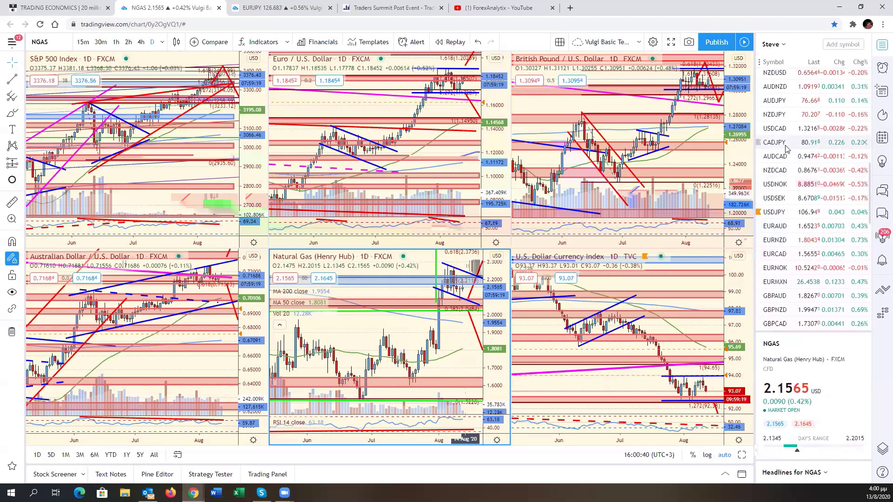
Step: Load CADJPY into the maximized pane, leave space right of the bars and compress its price scale
left_click(781, 142)
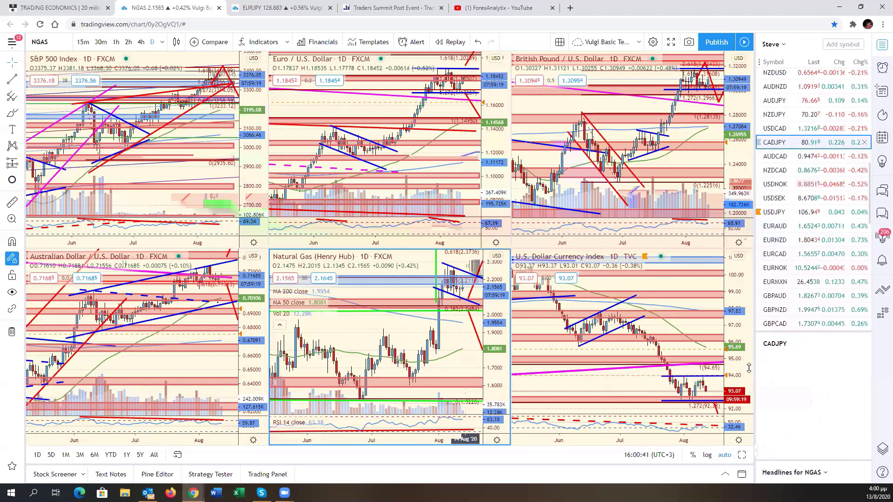
left_click(741, 455)
left_click_drag(695, 240, 653, 242)
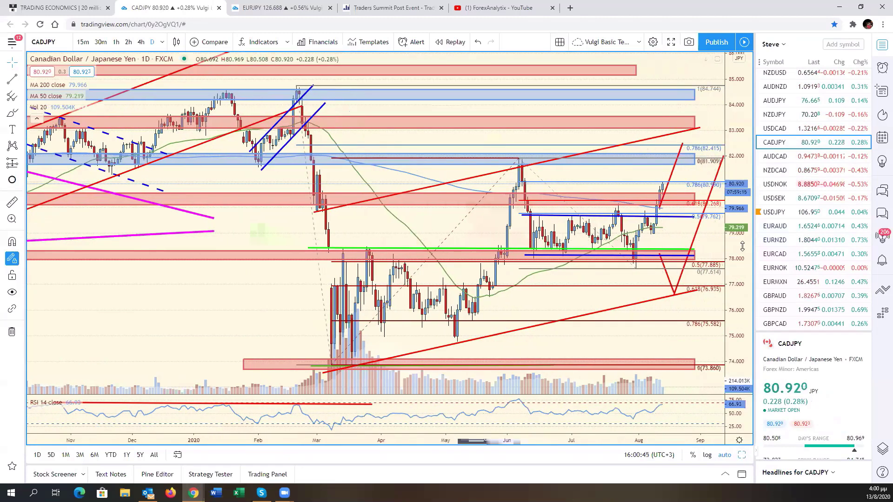
left_click_drag(746, 269, 741, 324)
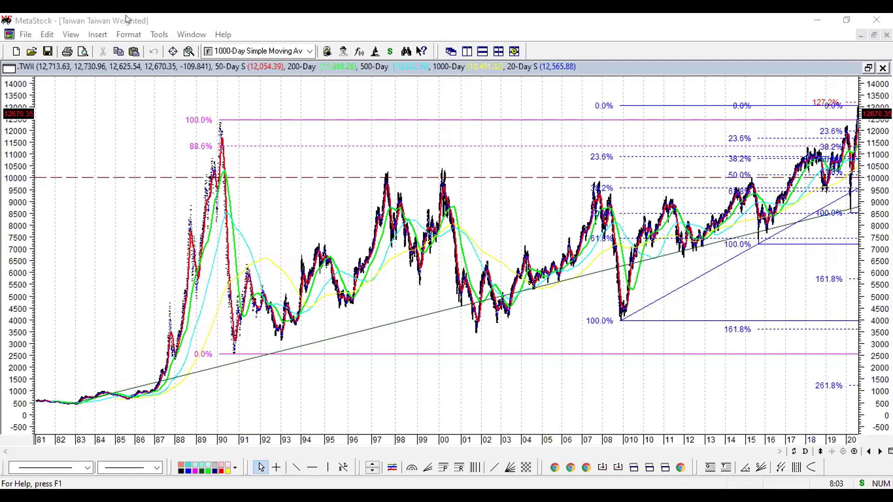
Step: Switch to the 8 Value Line Geometric Composite chart from the Window menu
left_click(191, 35)
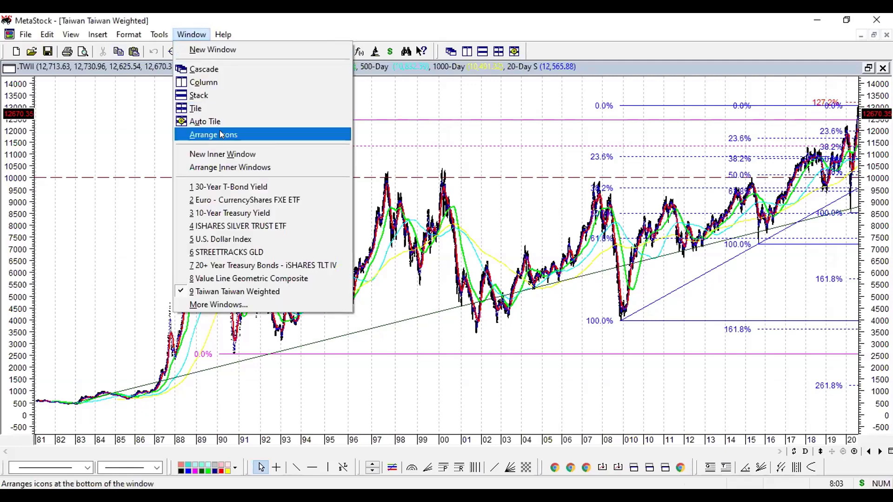
left_click(245, 278)
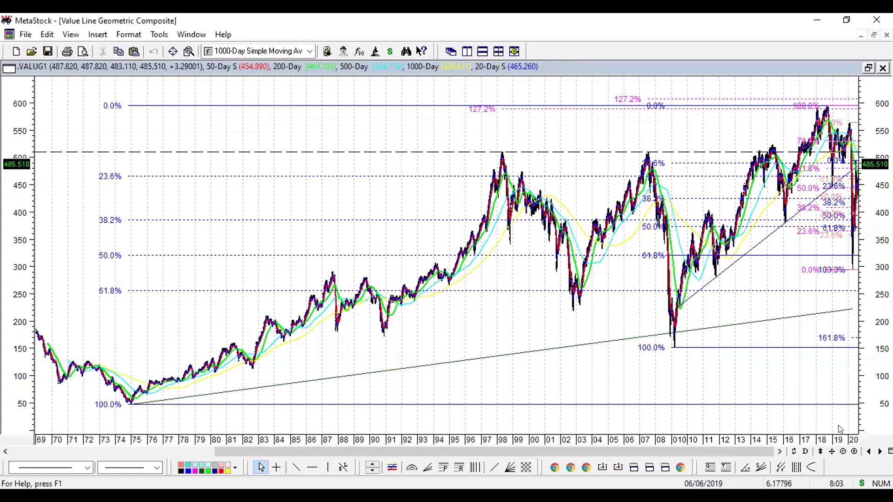
Step: Zoom in twice to about 1992–2020, then unzoom back to the full 1950–2020 view
left_click(854, 451)
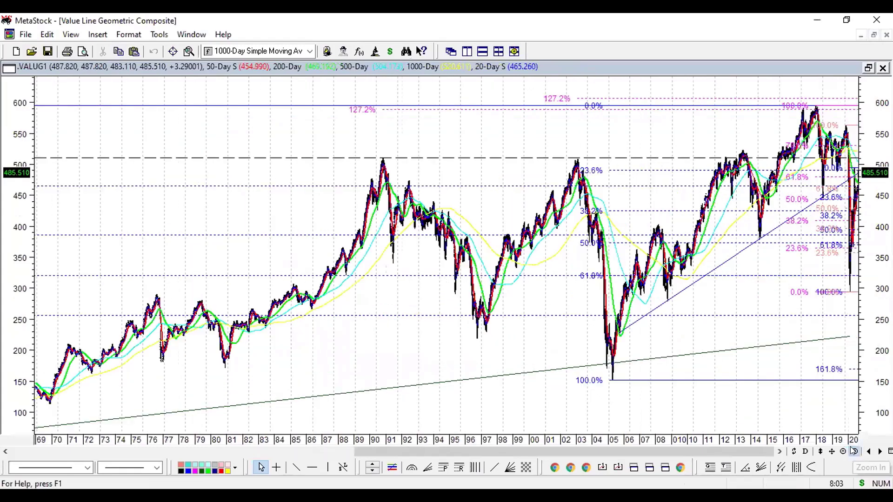
left_click(854, 451)
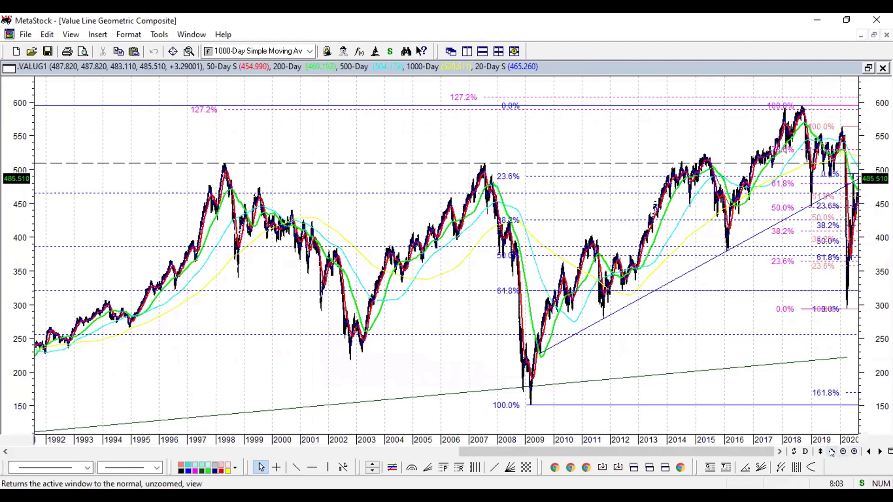
left_click(832, 452)
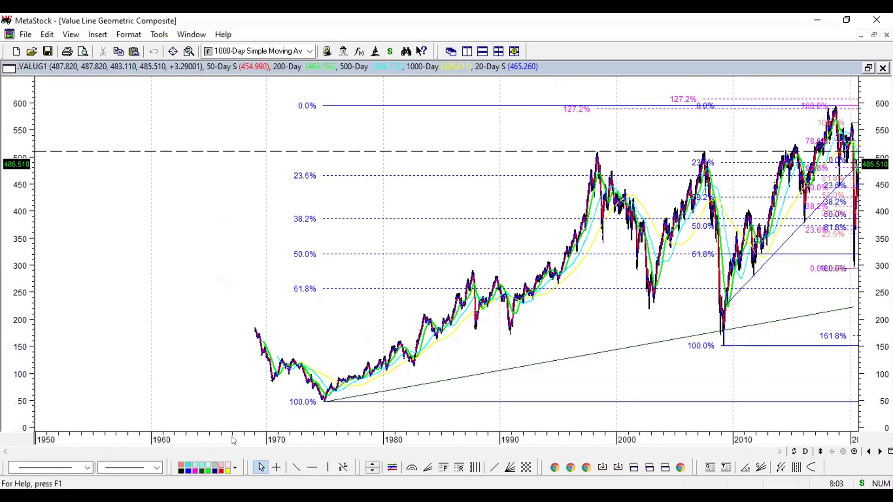
Step: Scroll over the Value Line Geometric Composite chart to review its Fibonacci retracements and moving averages
scroll(34, 445, "up", 3)
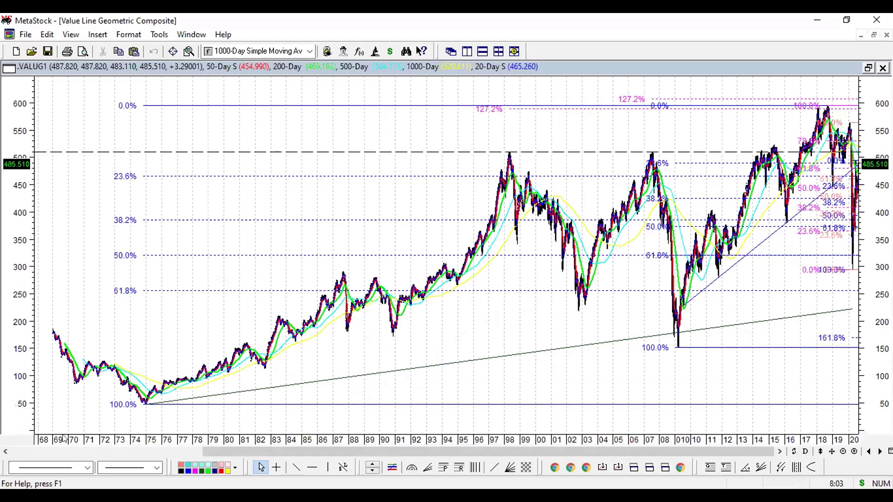
scroll(34, 440, "up", 1)
scroll(93, 365, "up", 1)
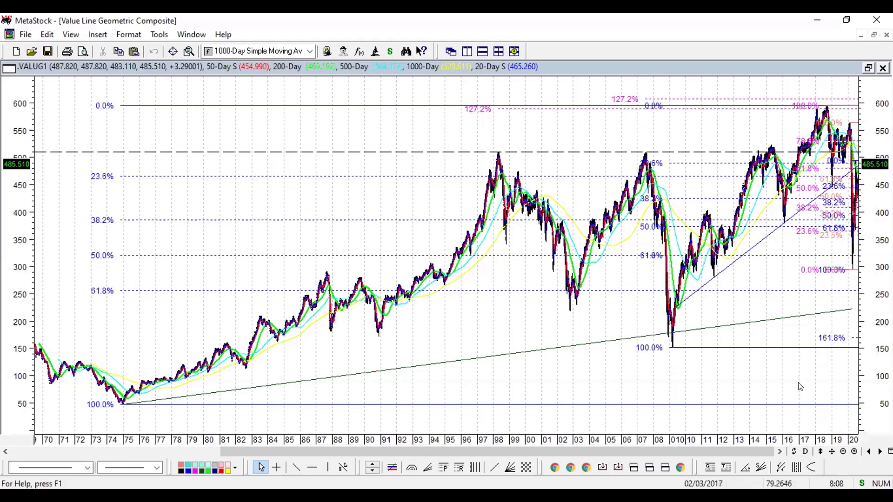
Step: Zoom the Value Line chart in seven times to show only Nov 2017–Aug 2020
left_click(853, 451)
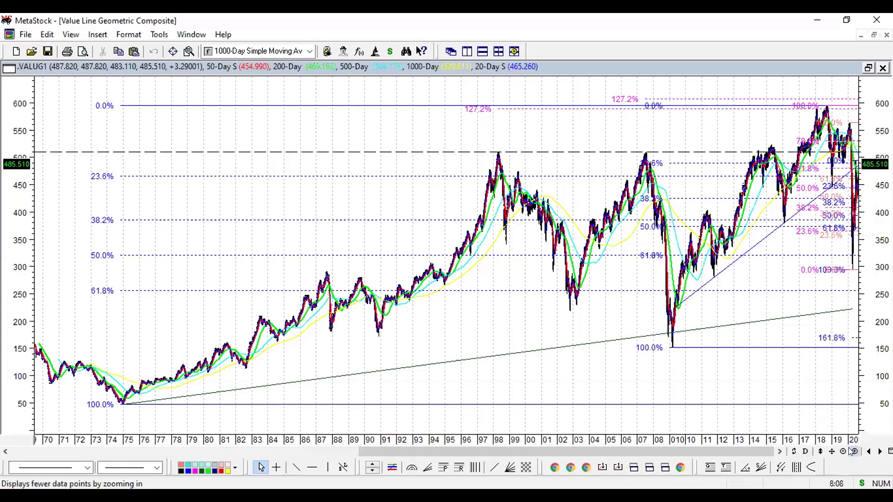
left_click(853, 452)
left_click(852, 452)
left_click(853, 452)
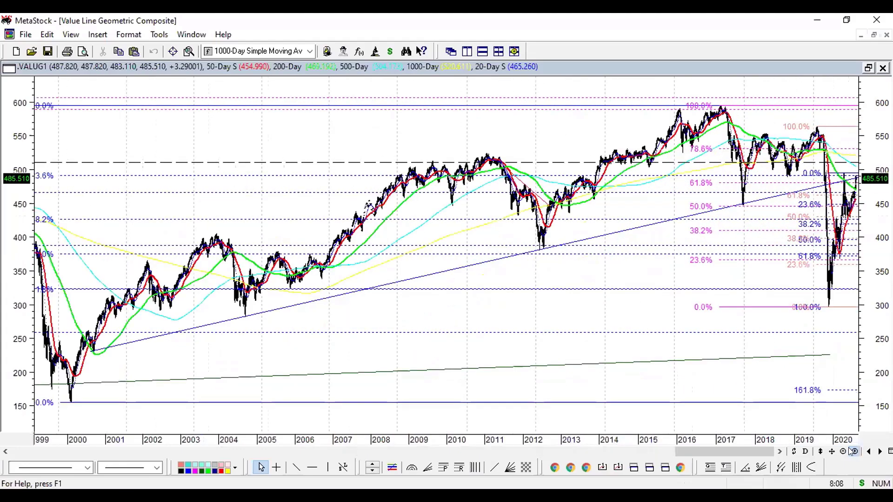
left_click(853, 451)
left_click(853, 452)
left_click(853, 451)
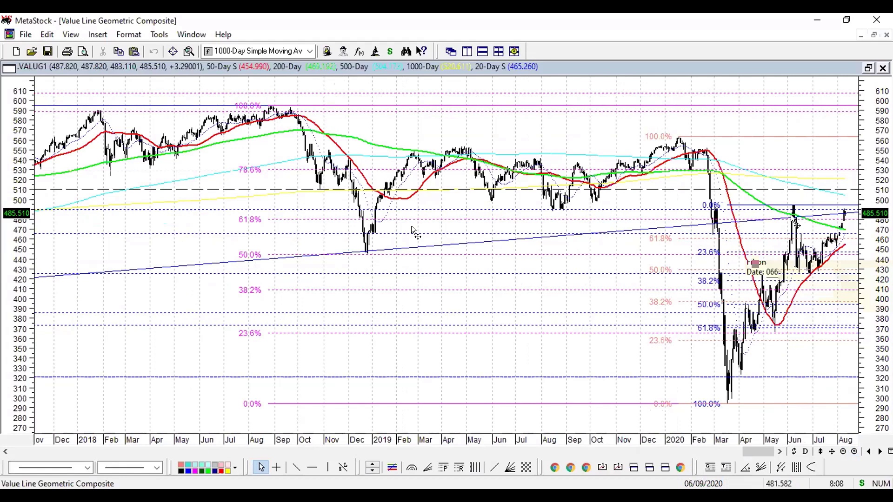
mouse_move(792, 217)
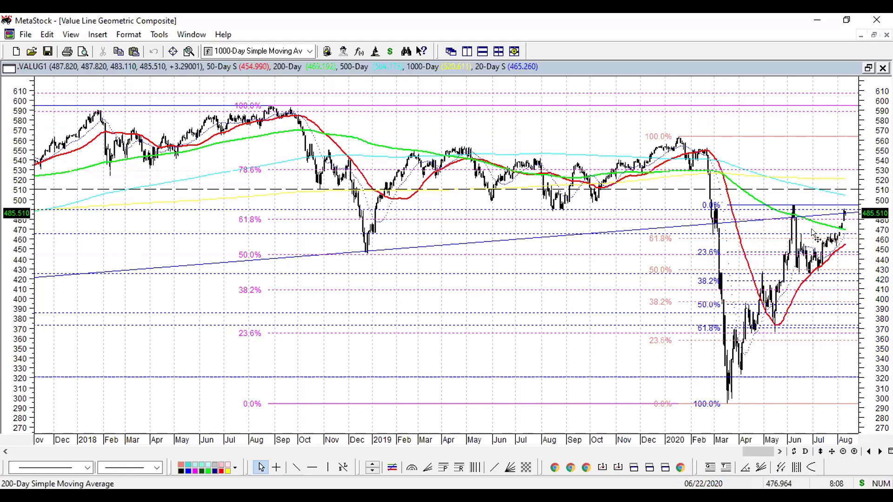
Step: Select and then deselect the Fibonacci retracement drawn from the 2018 peak
left_click(851, 226)
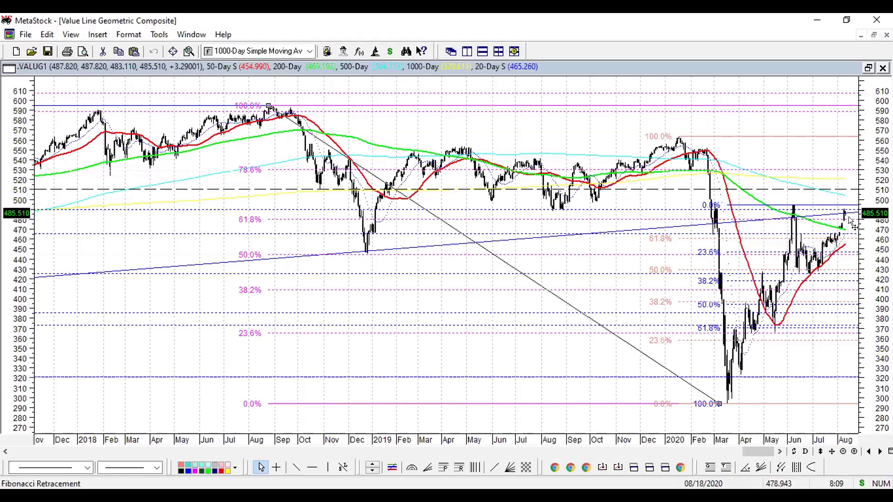
left_click(850, 226)
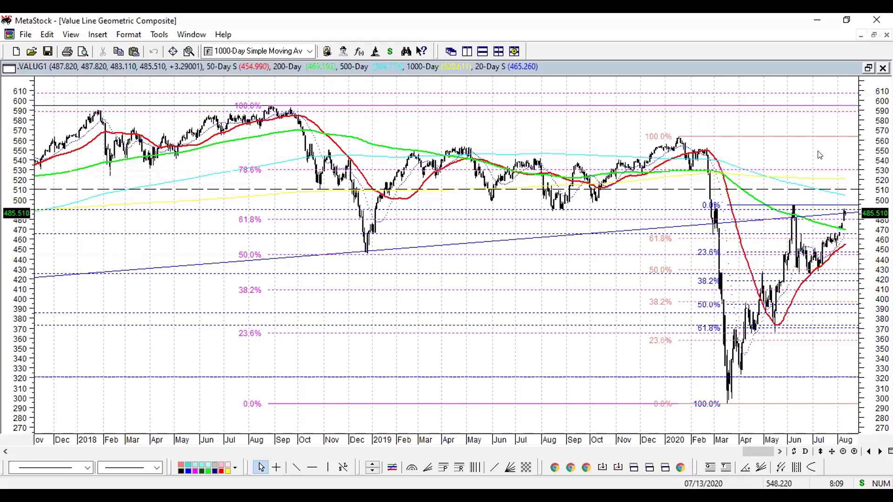
Step: Open and close the window list without switching charts, later reopening it with Alt+W
left_click(193, 36)
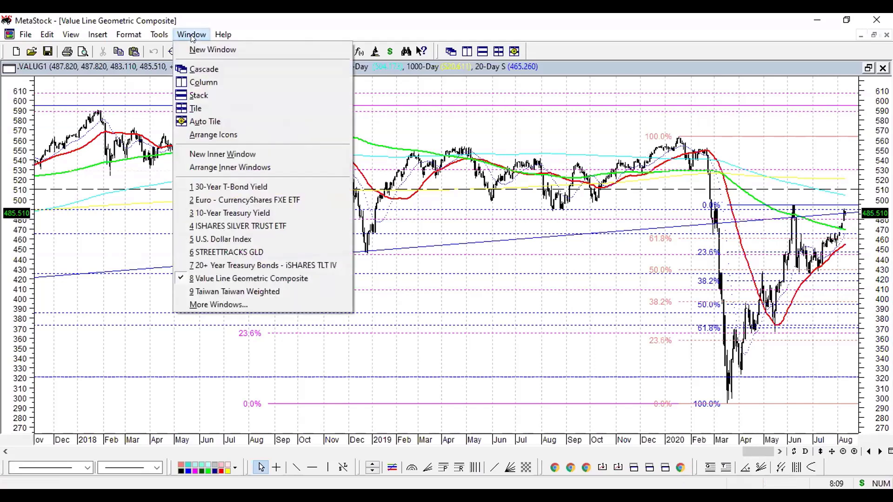
left_click(192, 37)
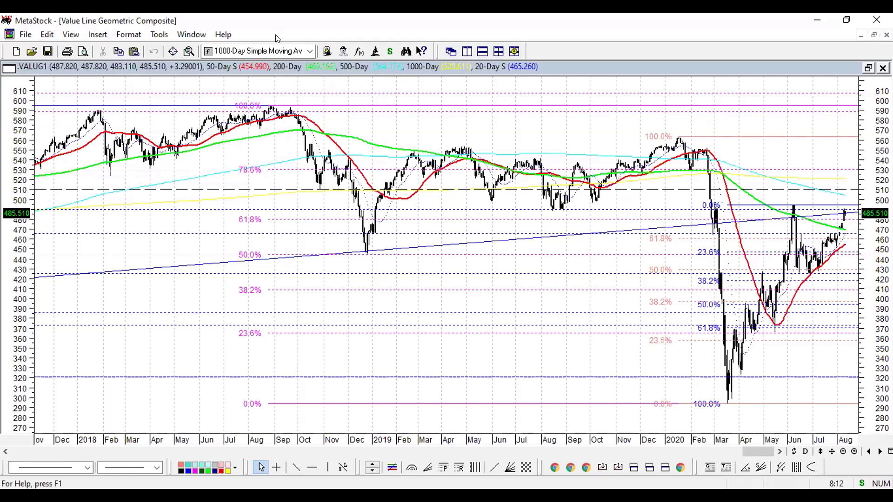
key("alt+w")
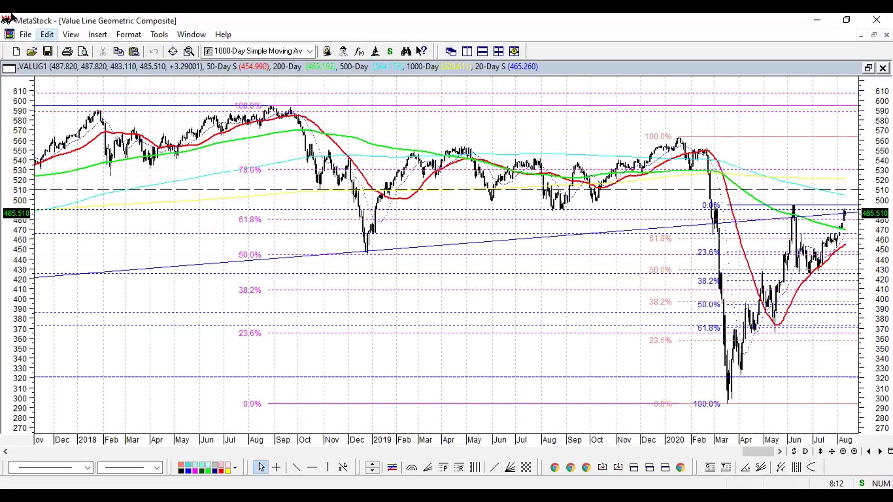
Step: Open the File > Open dialog and cancel it without opening a chart
mouse_move(24, 37)
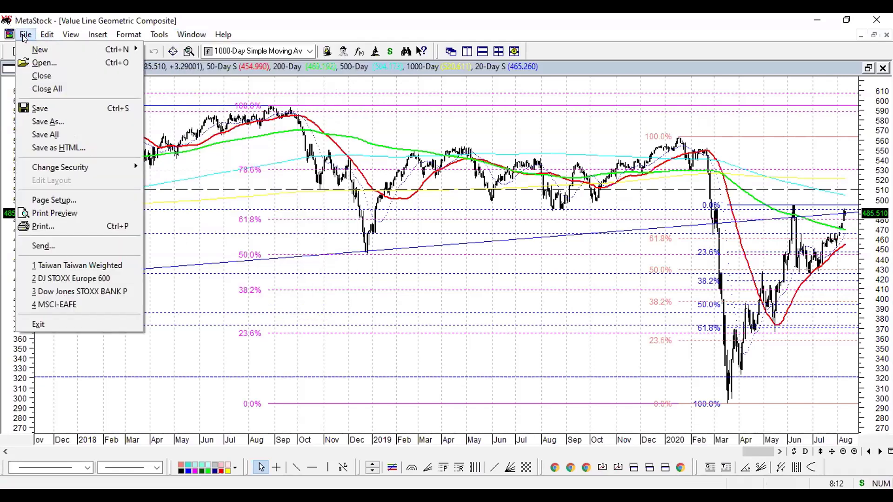
left_click(27, 65)
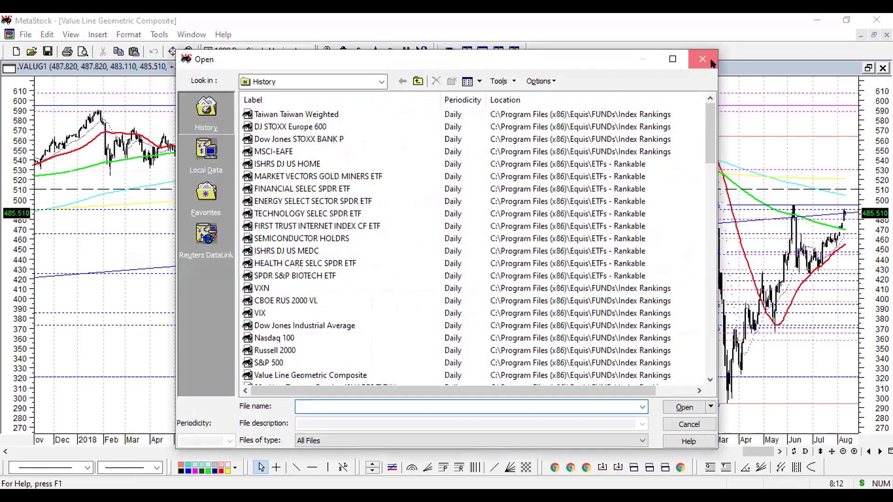
key("Escape")
Step: Switch to the VIX chart through Window > More Windows, selecting VIX and confirming with OK
left_click(191, 34)
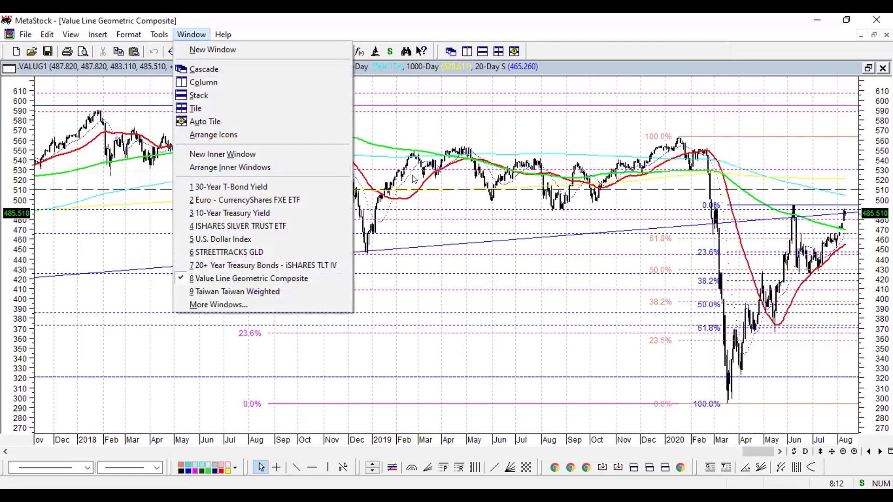
left_click(259, 305)
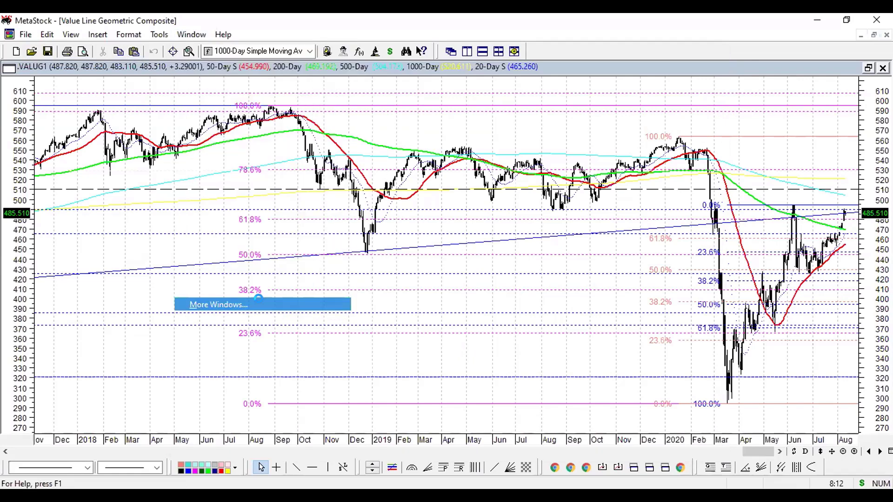
left_click_drag(543, 265, 546, 288)
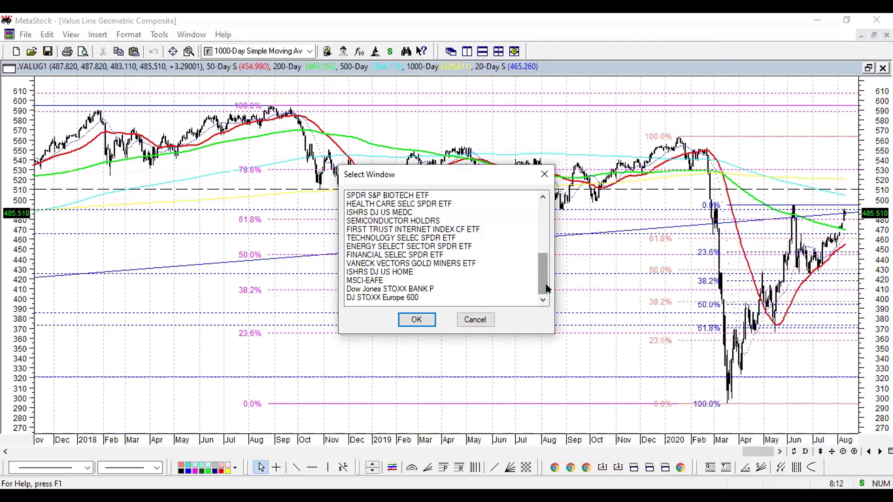
left_click(534, 212)
left_click(541, 217)
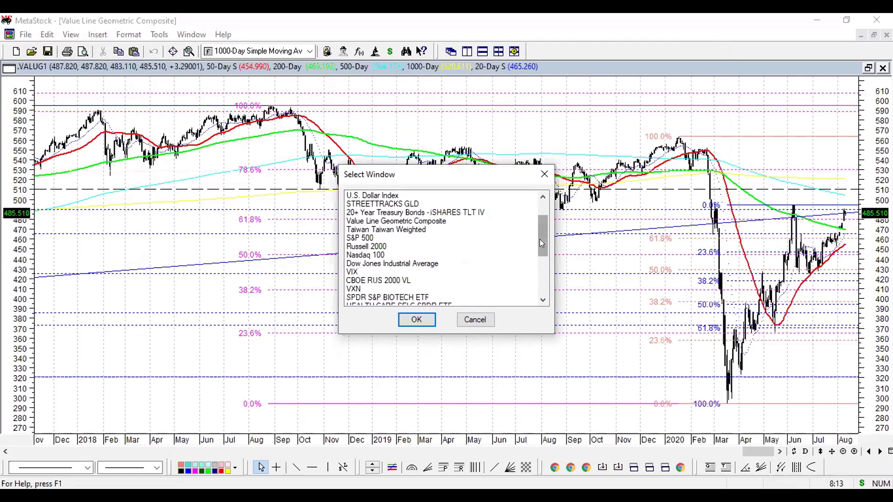
mouse_move(539, 239)
left_mouse_down()
mouse_move(539, 215)
mouse_move(539, 291)
mouse_move(539, 245)
left_mouse_up()
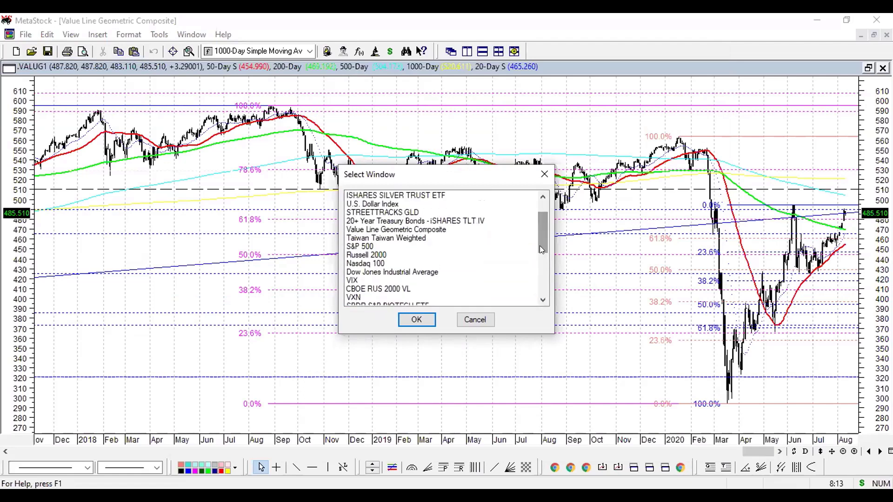
left_click(347, 281)
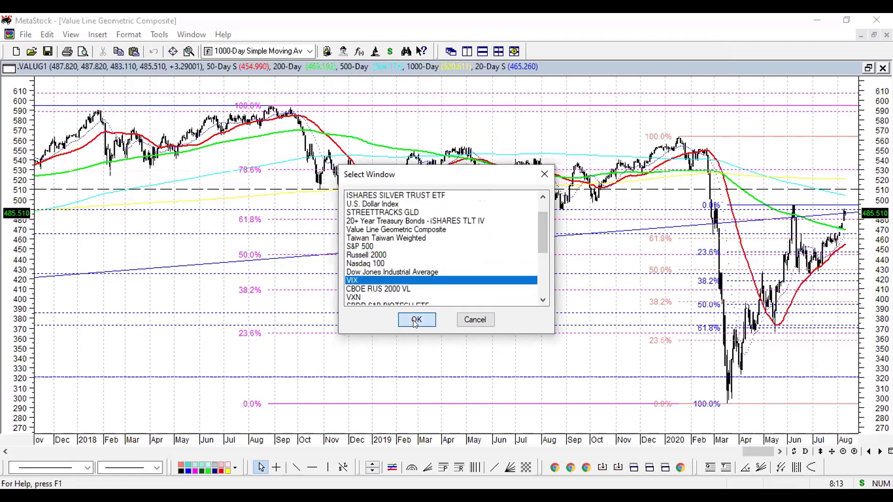
left_click(416, 320)
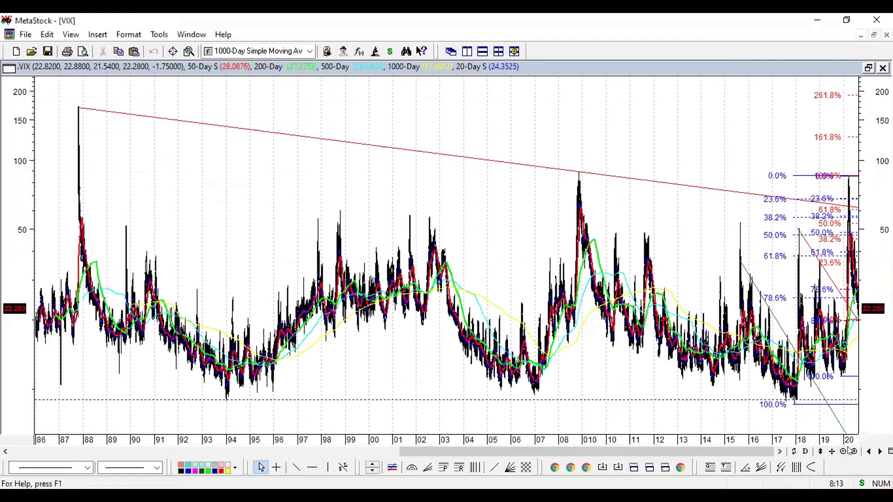
Step: Zoom the VIX chart in five times to show April 2019 to August 2020
left_click(850, 451)
left_click(851, 450)
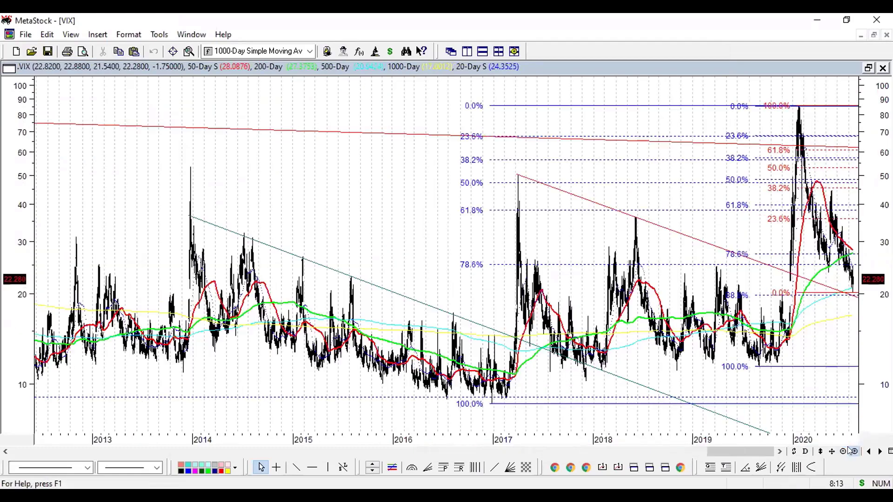
left_click(851, 451)
left_click(851, 451)
left_click(851, 451)
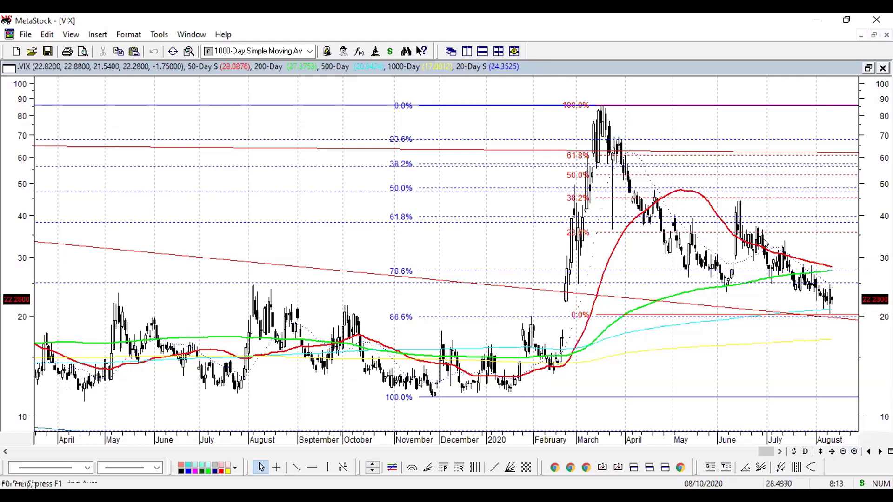
Step: Switch to the VXN chart from the Window menu's full list of chart windows
left_click(186, 34)
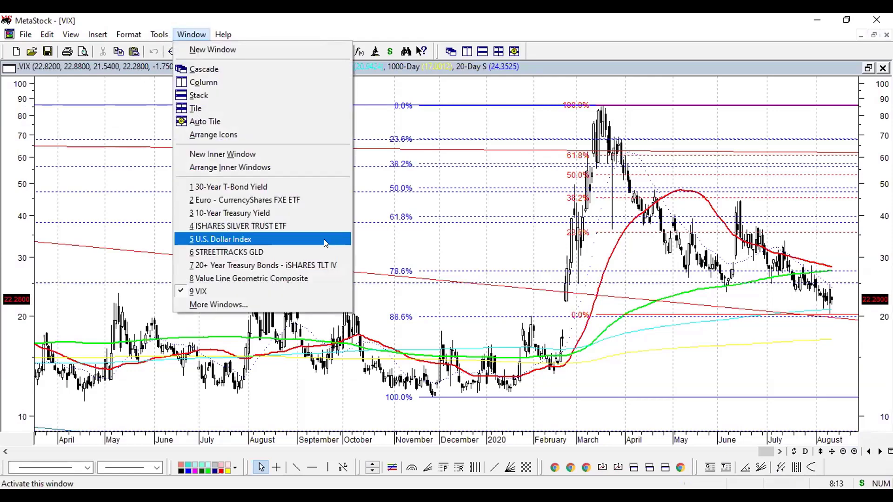
left_click(298, 303)
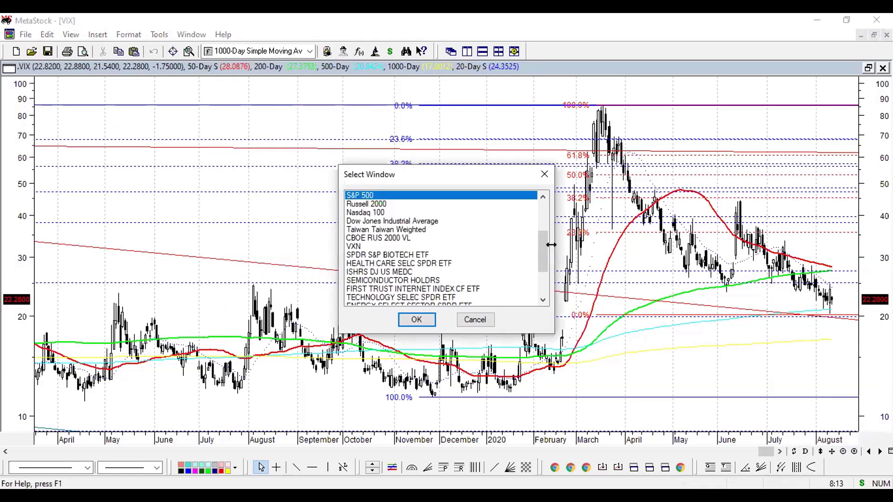
left_click(356, 246)
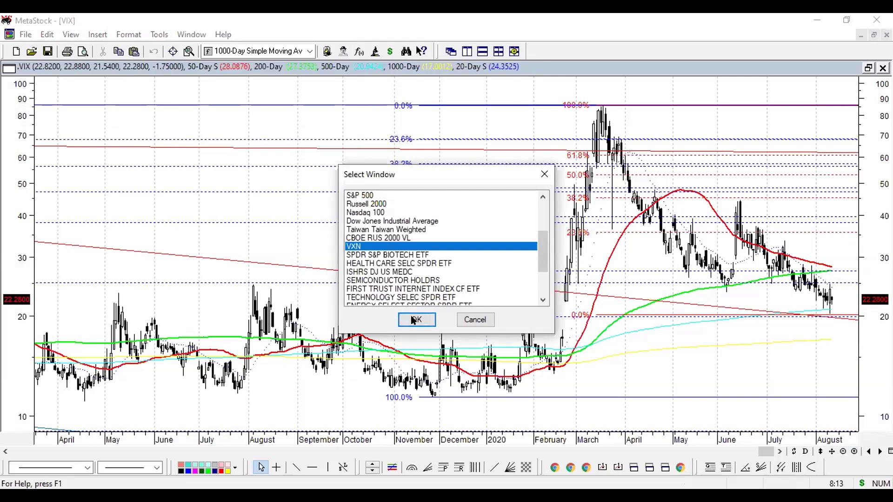
left_click(415, 320)
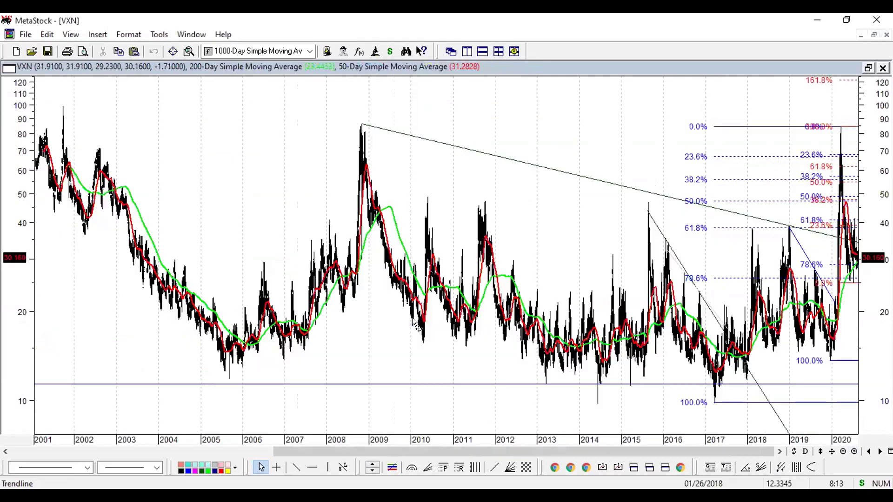
Step: Zoom the VXN chart in to show April 2019 through August 2020
left_click(852, 451)
left_click(853, 450)
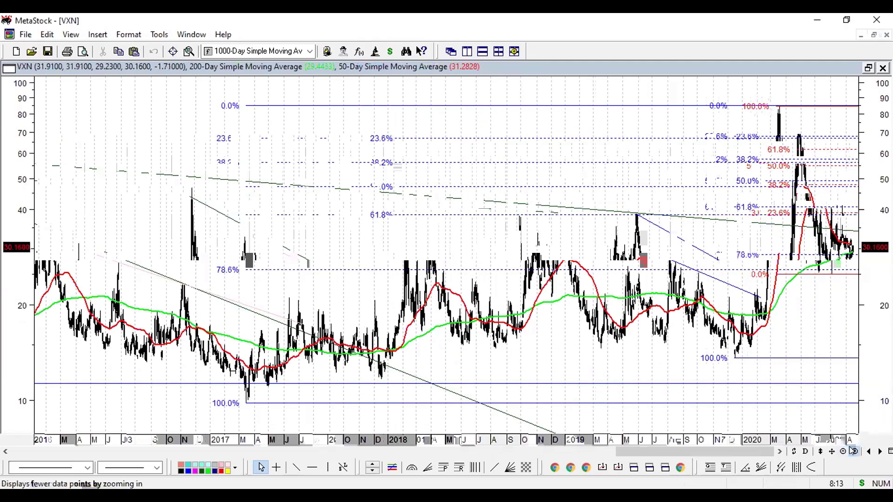
left_click(853, 451)
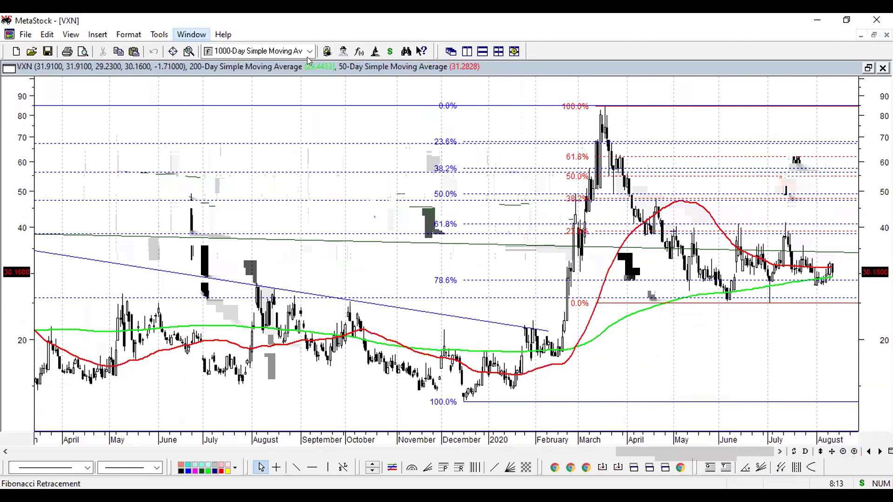
key("Down")
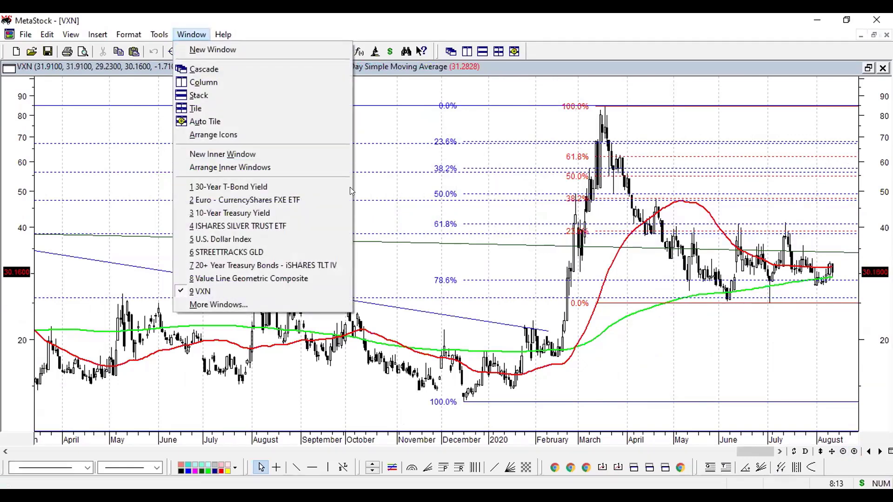
Step: Display the CBOE RUS 2000 VL (RVX) chart in place of VXN
left_click(283, 302)
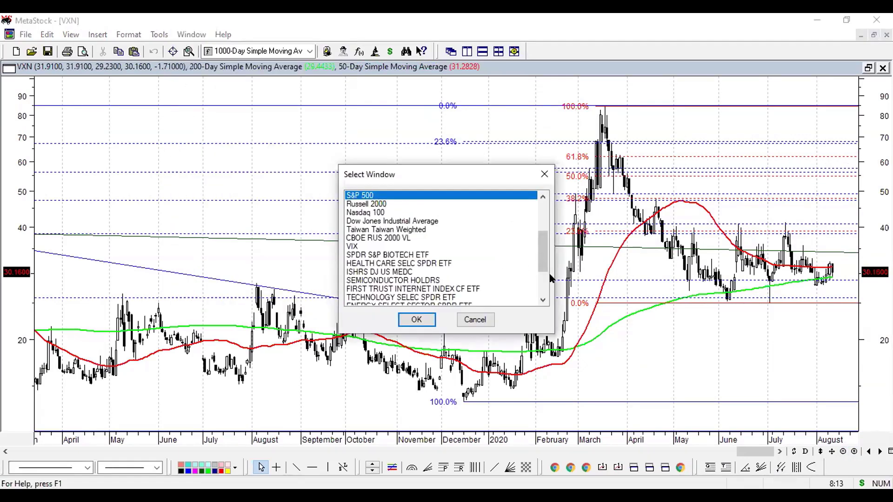
left_click(381, 240)
left_click(416, 320)
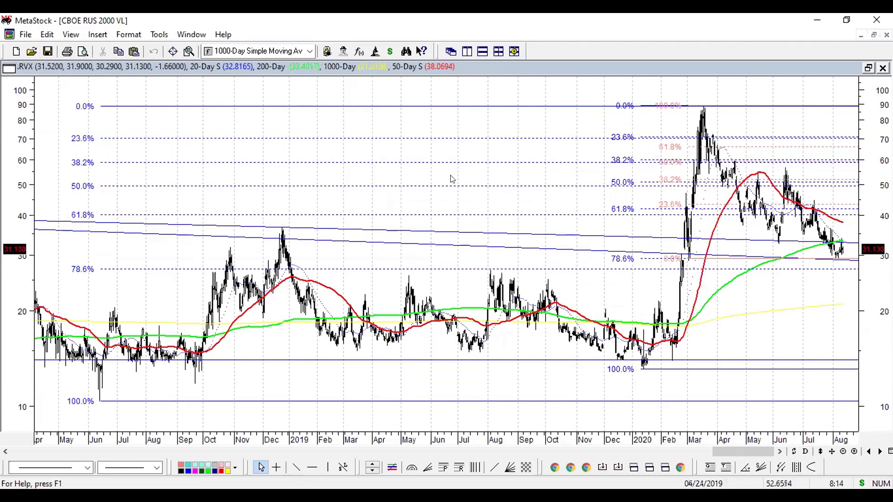
left_click(192, 34)
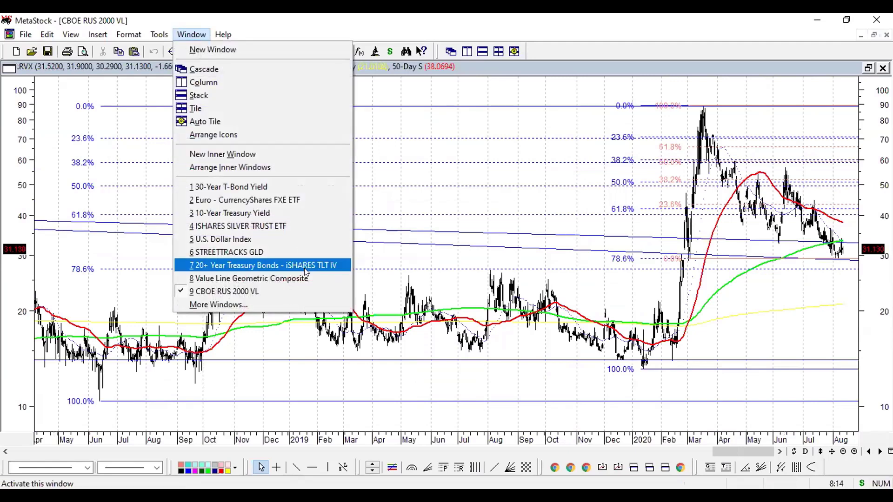
Step: Switch to the 10-Year Treasury Yield chart and zoom in one level
left_click(253, 213)
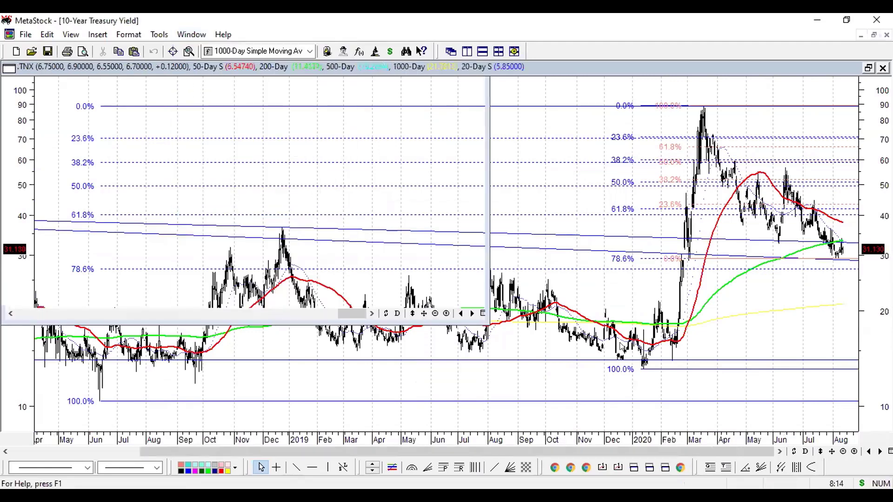
left_click(853, 452)
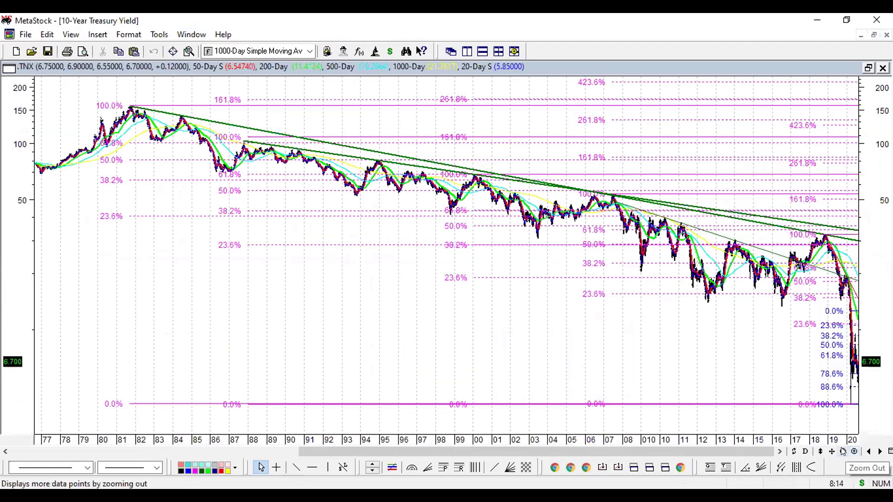
Step: Zoom the Treasury Yield chart out to span 1965–2020 and read the moving-average values
left_click(842, 452)
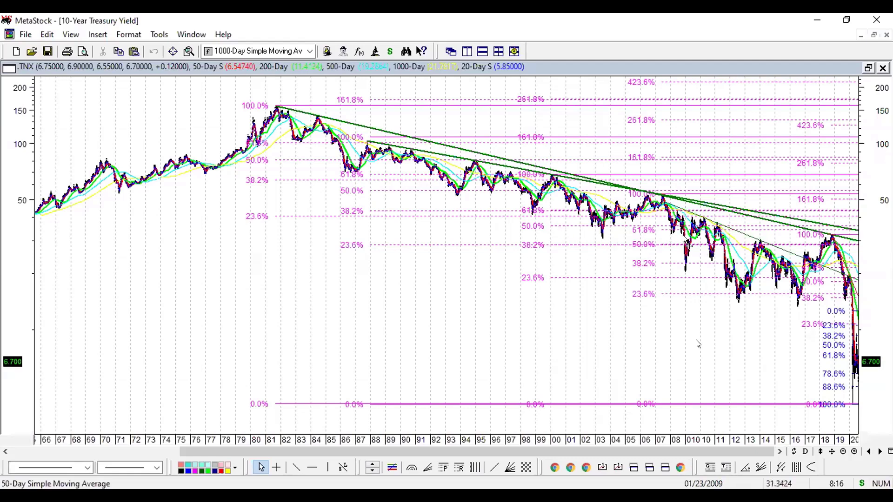
mouse_move(686, 239)
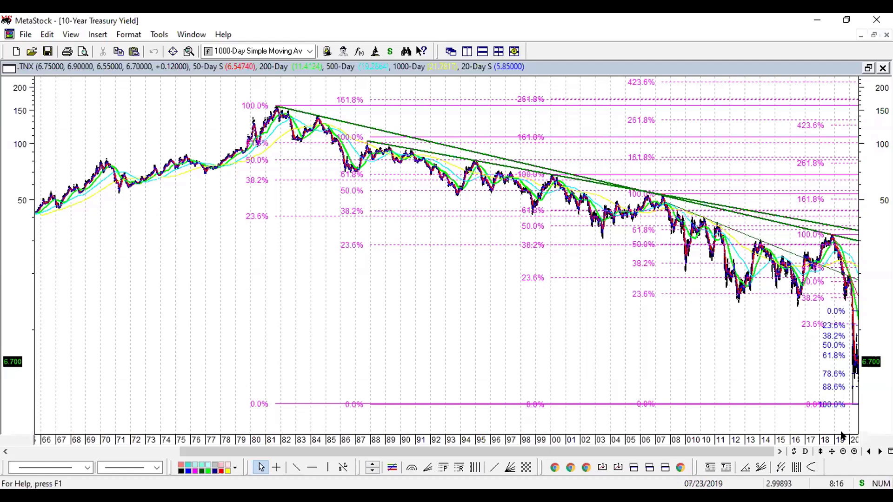
left_click(854, 451)
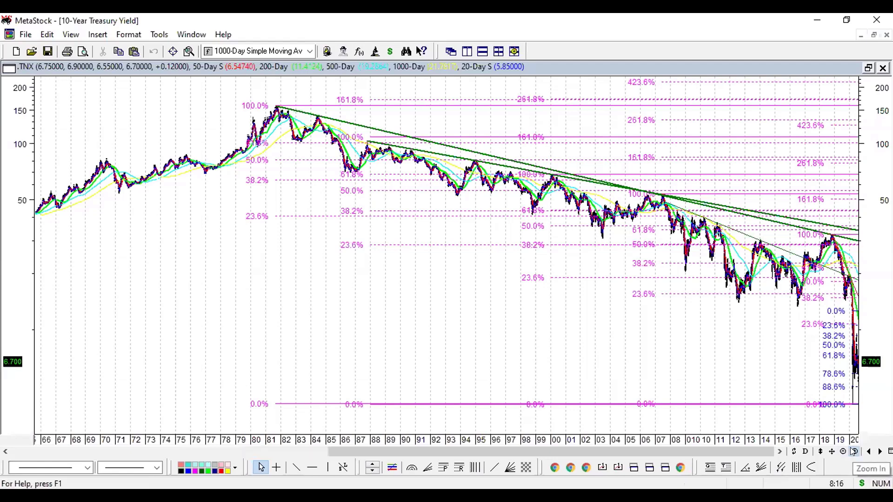
left_click(853, 451)
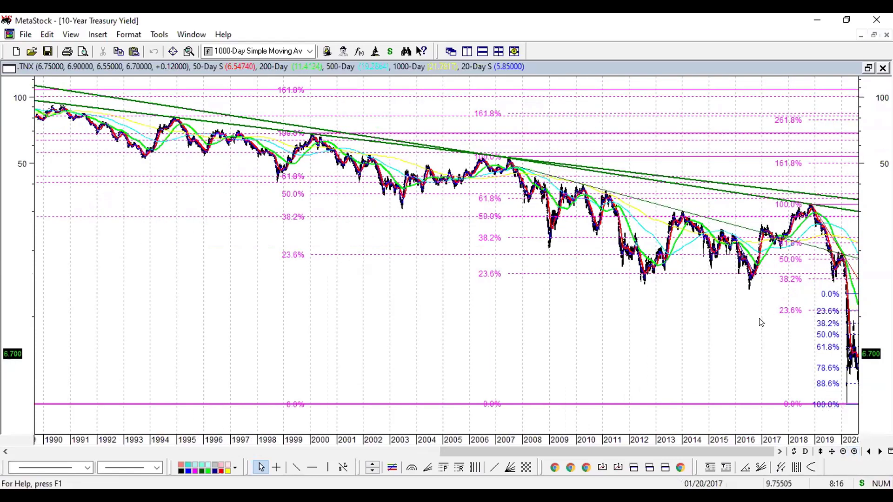
left_click(854, 451)
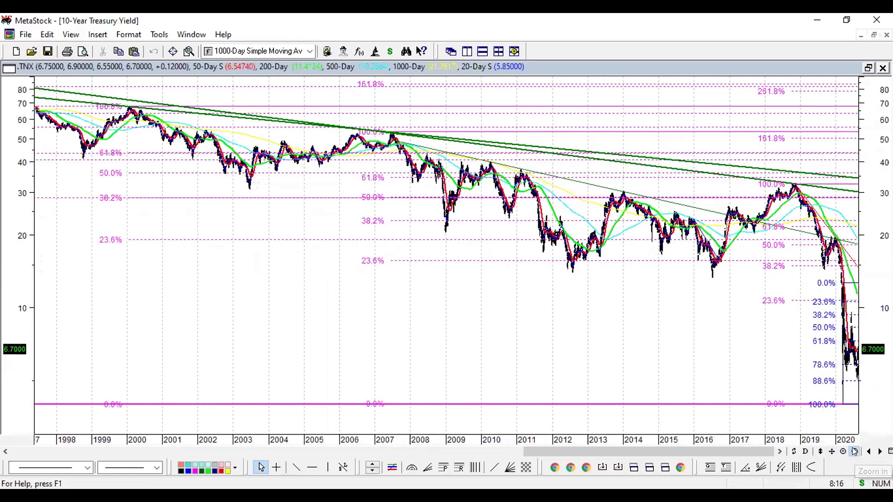
left_click(854, 452)
left_click(854, 451)
left_click(854, 452)
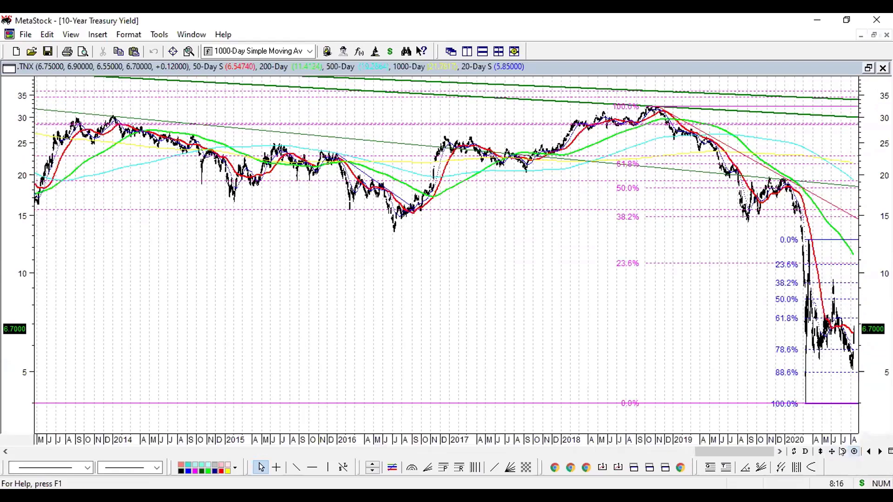
left_click(842, 451)
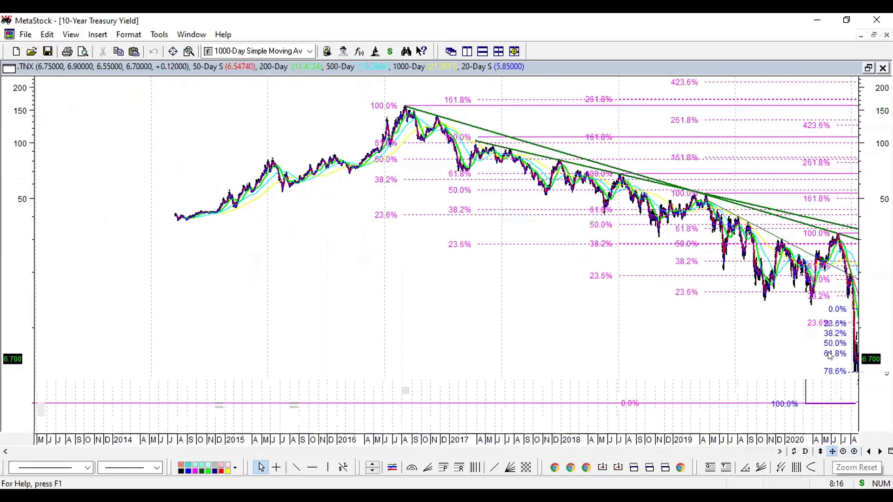
left_click(853, 451)
left_click(853, 452)
left_click(854, 451)
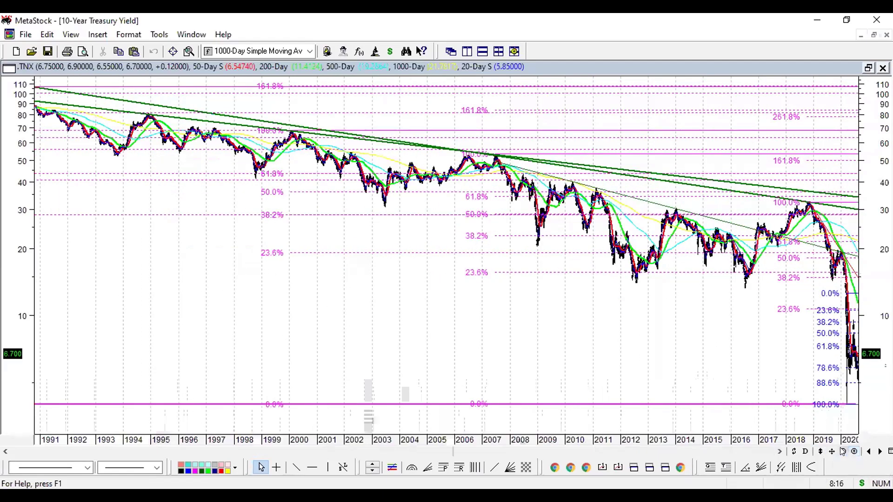
left_click(843, 452)
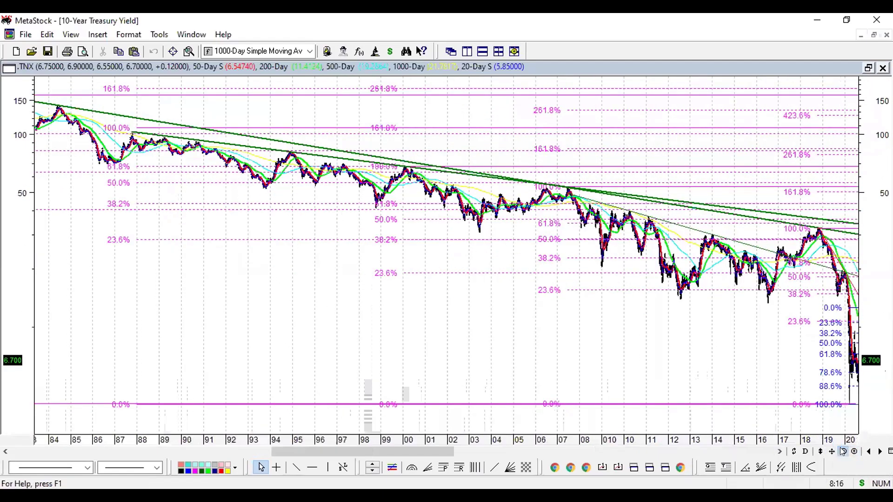
left_click(842, 452)
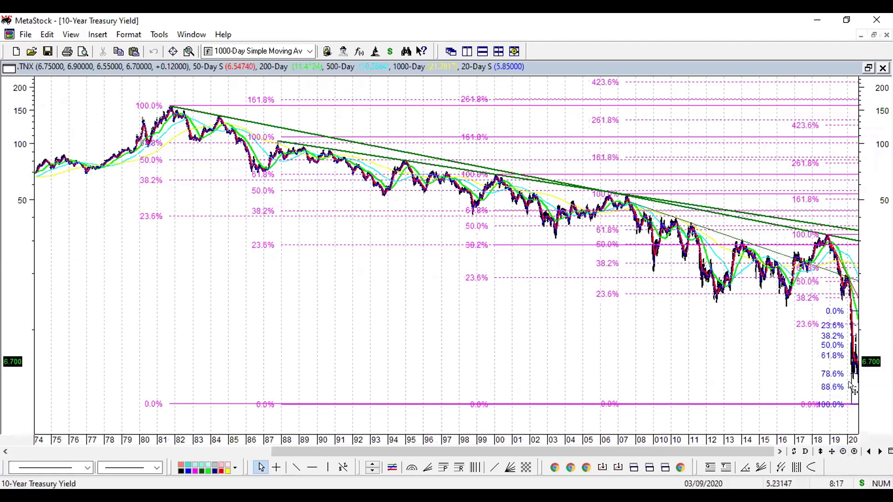
mouse_move(850, 386)
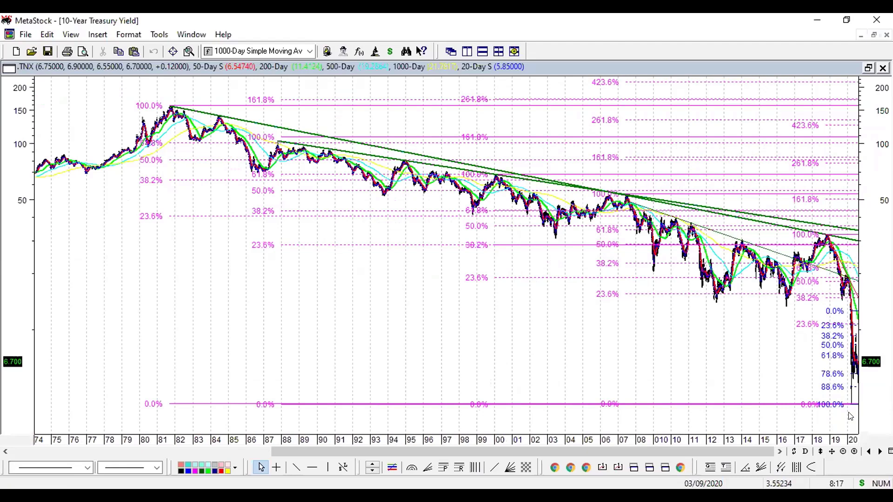
left_click_drag(852, 367, 852, 379)
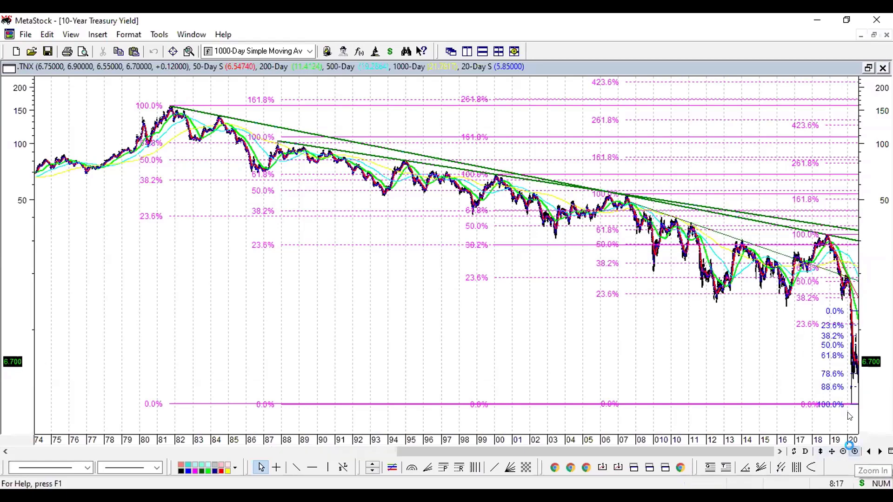
Step: Zoom the Treasury Yield chart to April 2018–August 2020 and read the 08/12/2020 bar's values
left_click(854, 451)
left_click(854, 452)
left_click(854, 451)
left_click(854, 451)
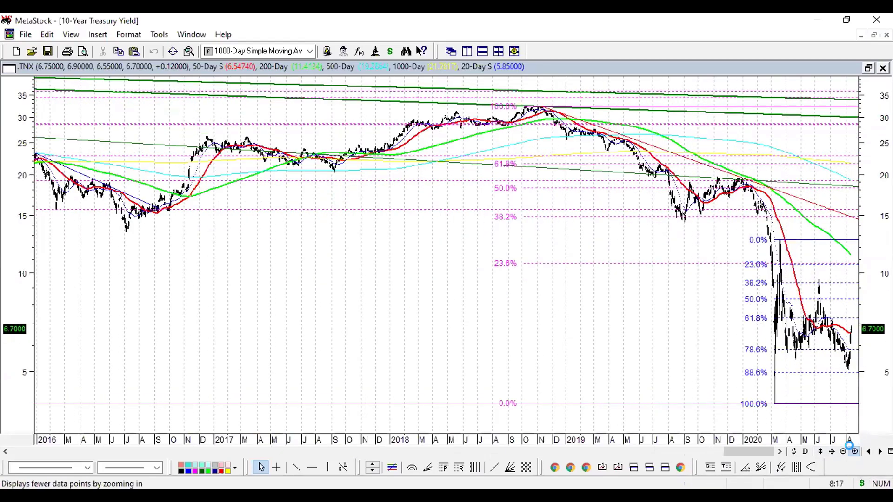
left_click(854, 452)
left_click(854, 452)
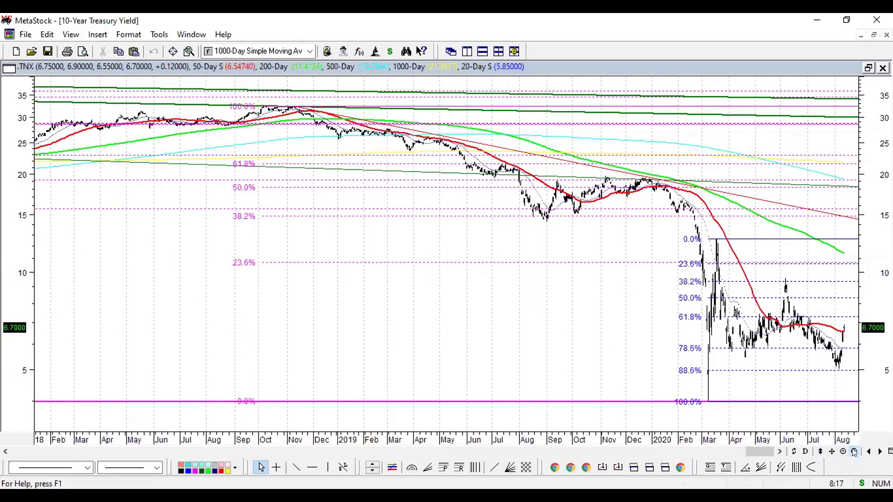
left_click(854, 452)
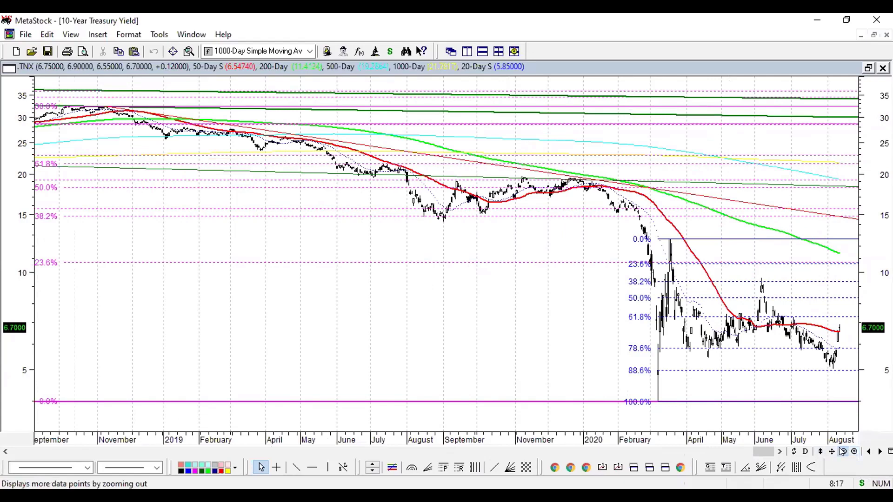
left_click(842, 452)
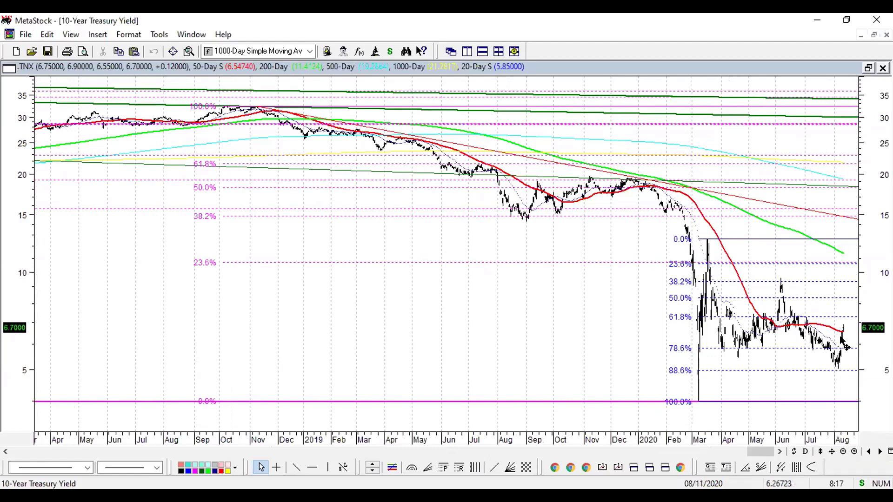
mouse_move(844, 339)
mouse_move(841, 323)
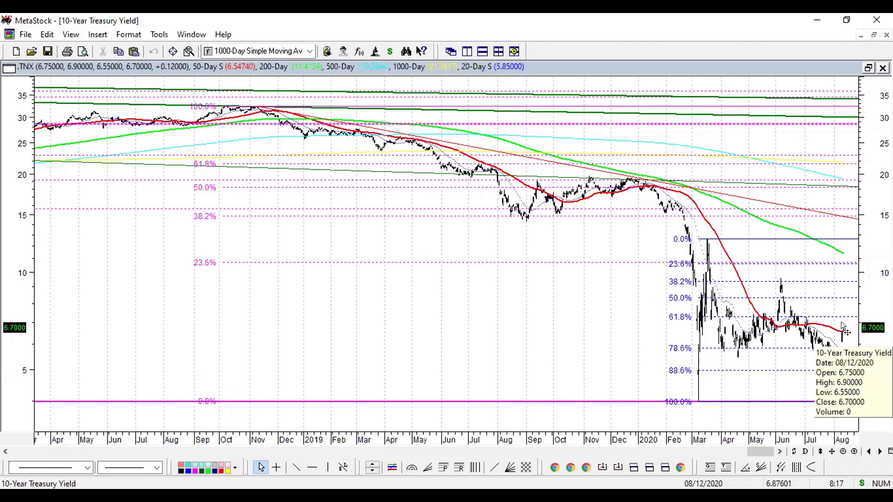
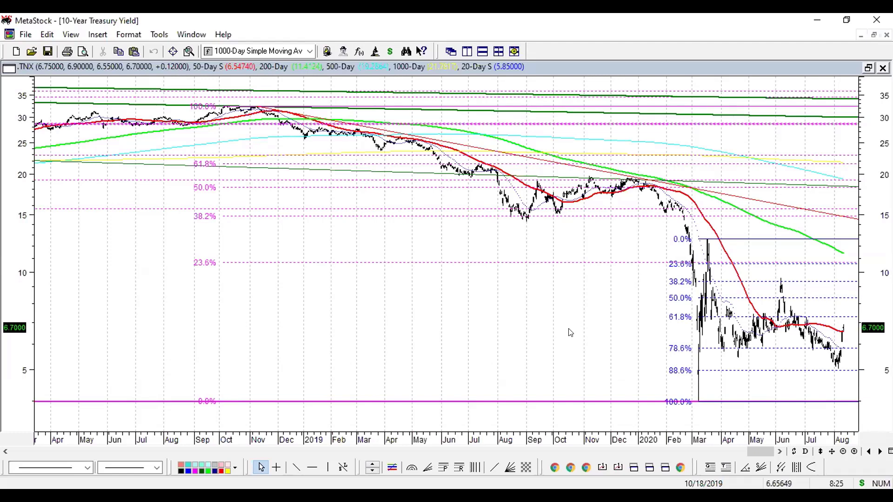
Step: Bring up the U.S. Dollar Index chart and zoom in to about 2010–2020
left_click(186, 37)
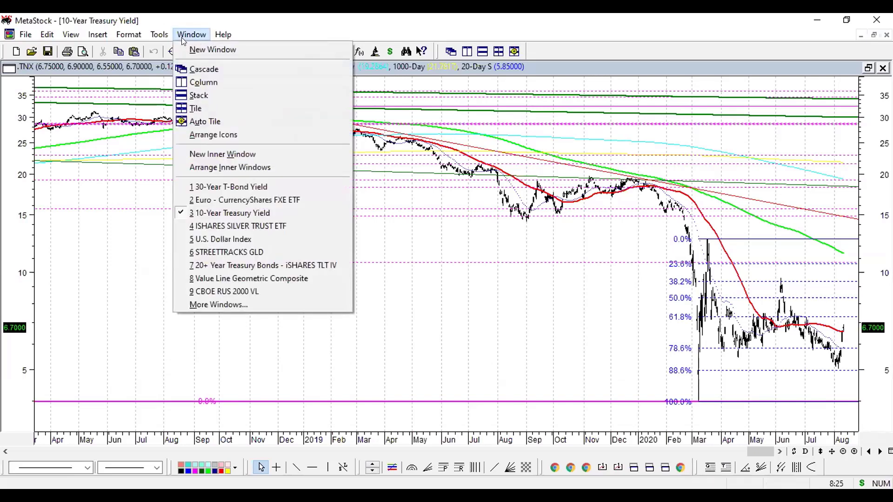
left_click(274, 242)
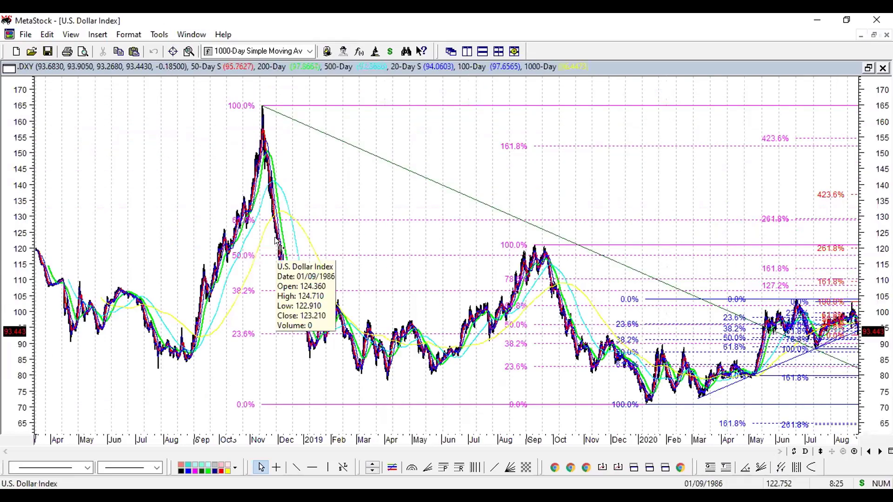
left_click(853, 452)
left_click(854, 451)
left_click(854, 451)
left_click(854, 451)
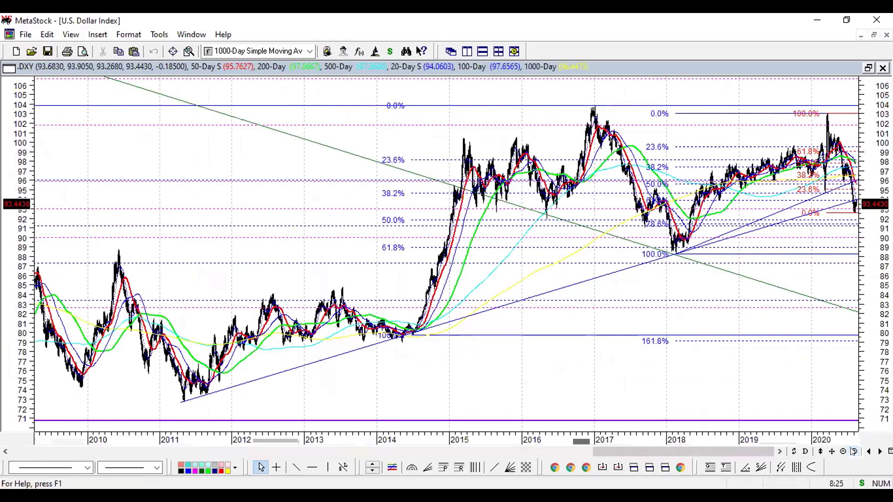
Step: Narrow the chart to about April 2014–2020 and stretch the price scale to roughly 78–104
left_click(853, 452)
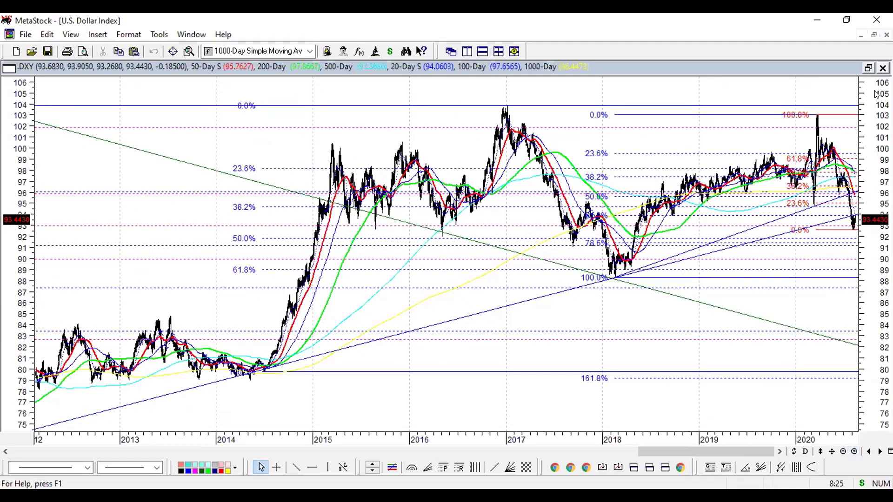
left_click_drag(876, 94, 876, 109)
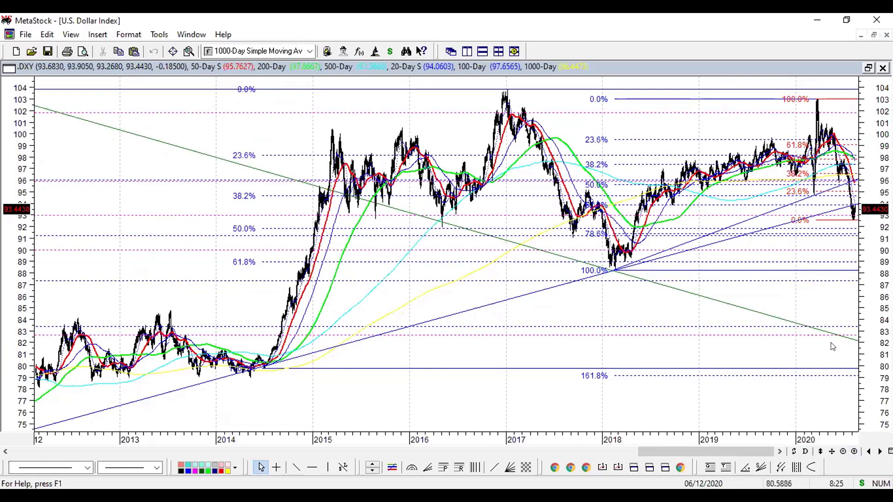
left_click(853, 452)
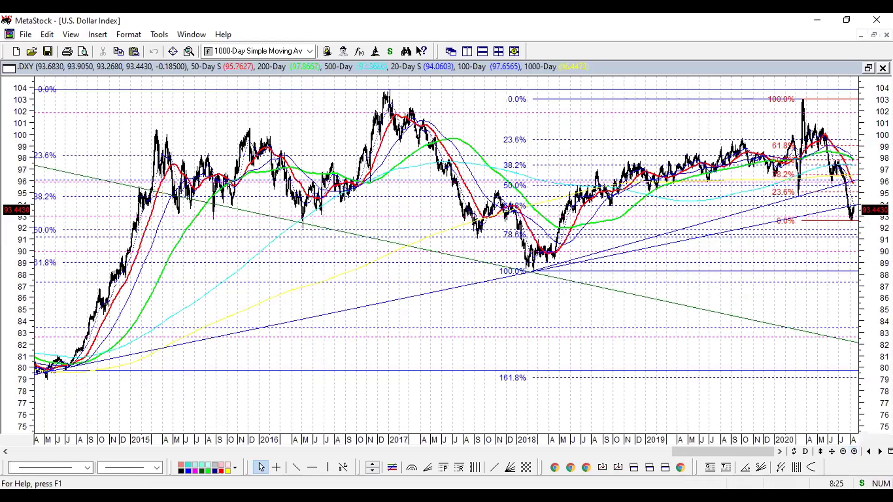
left_click_drag(875, 251, 876, 267)
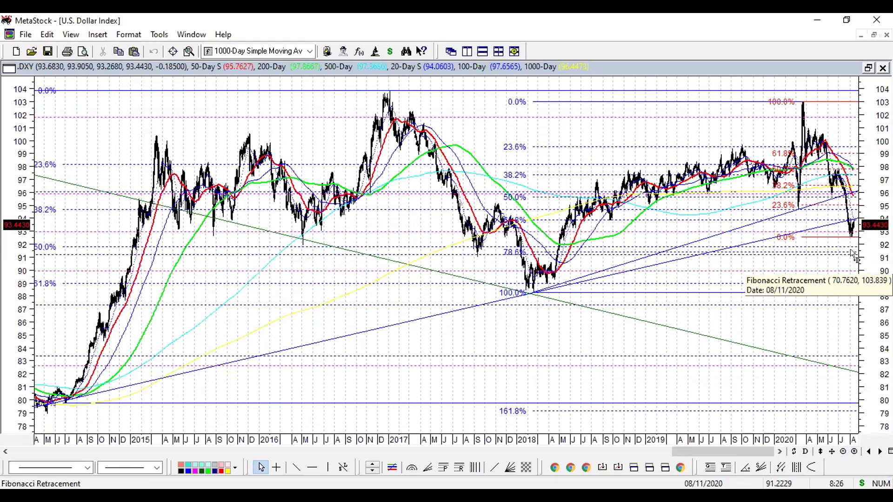
Step: Switch to Google Chrome showing the forexanalytix Zoom post-attendee page
mouse_move(855, 228)
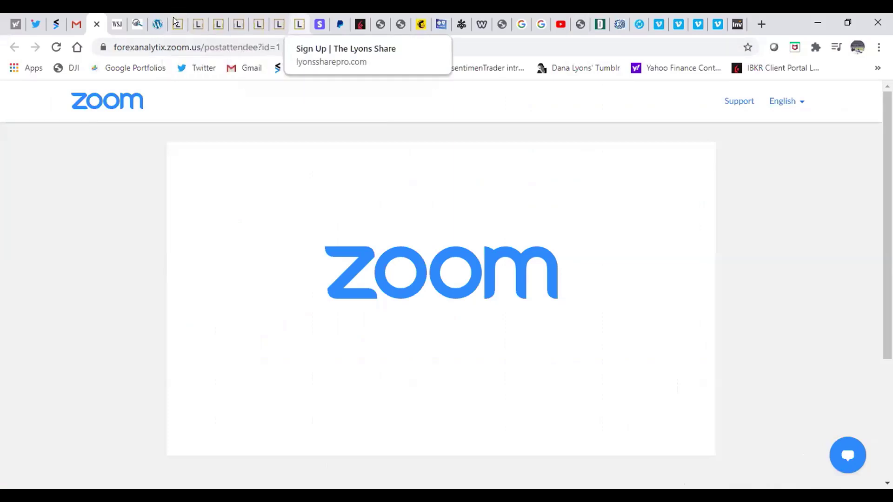
Step: Switch to The Lyons Share tab and enter jlfmi.com as the new address
left_click(279, 24)
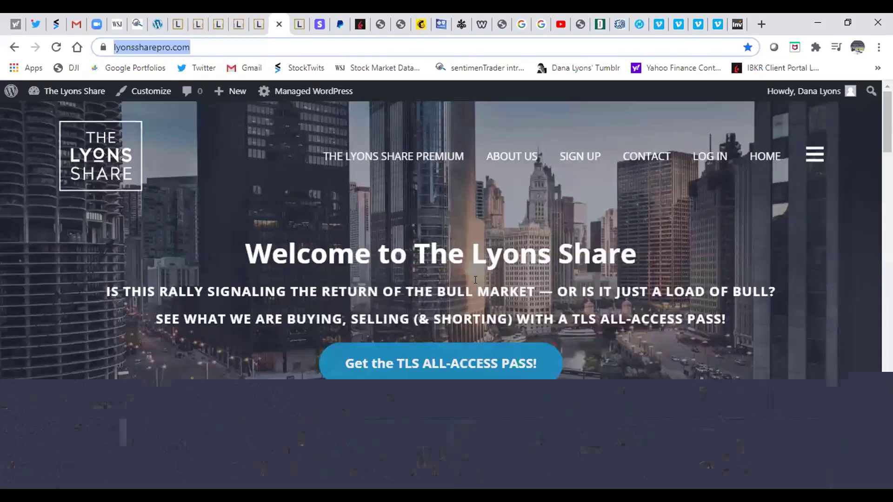
left_click(226, 226)
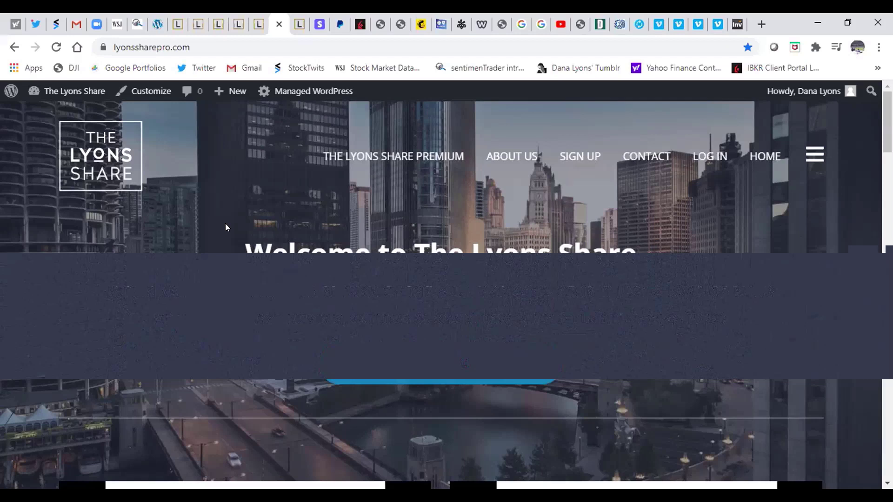
left_click(255, 44)
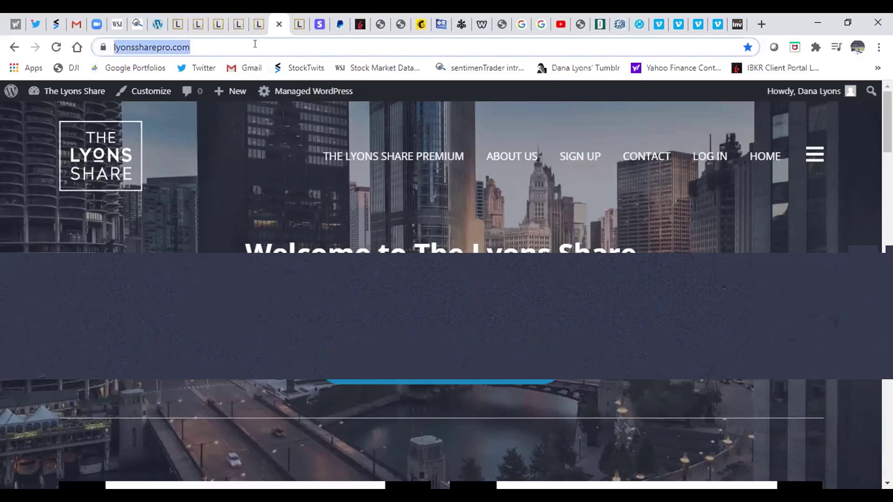
type("jlfmi")
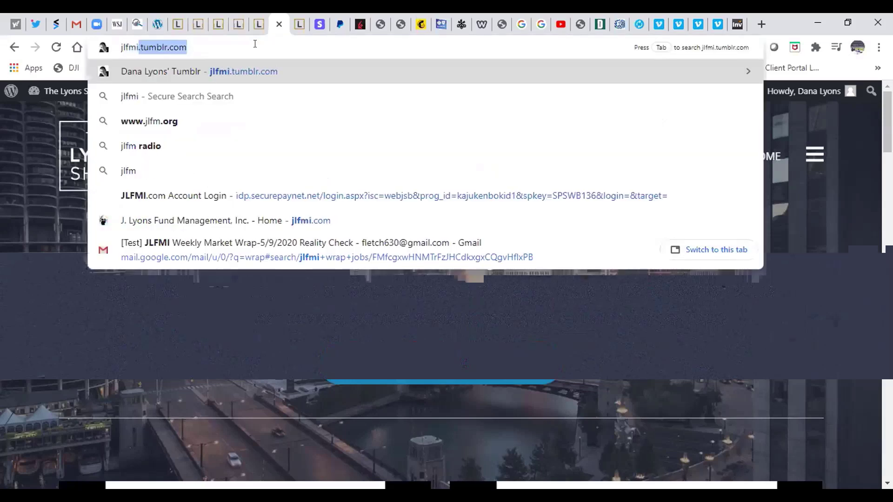
type(".com")
Step: Load the J. Lyons Fund Management home page at jlfmi.com
key("Return")
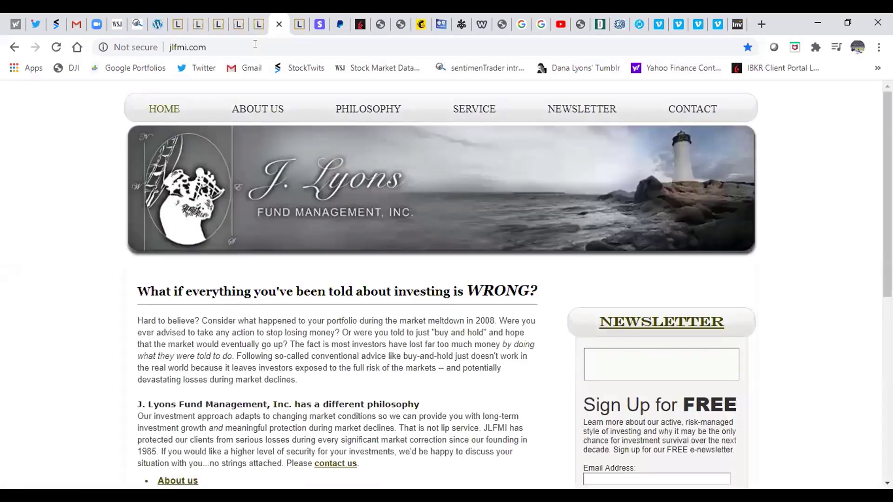
Step: Go to the firm's Contact Information page (contact.html)
left_click(693, 110)
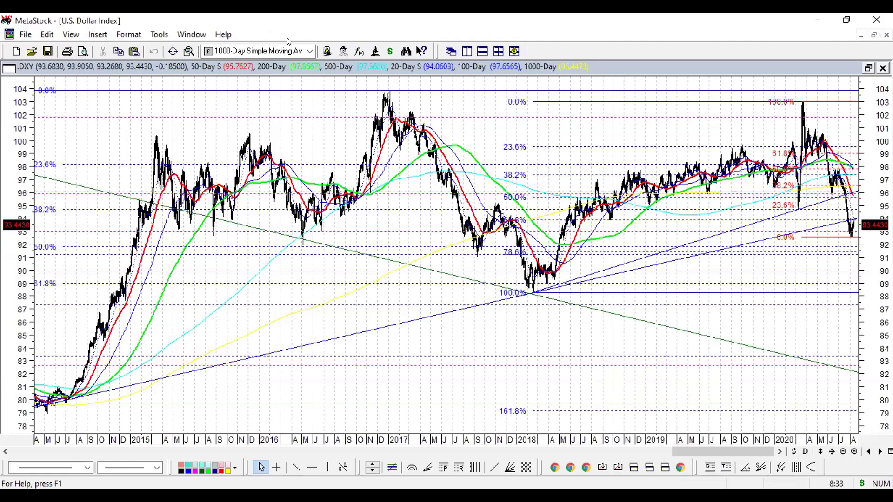
Step: Switch to the Taiwan Taiwan Weighted chart from the full chart window list
left_click(191, 35)
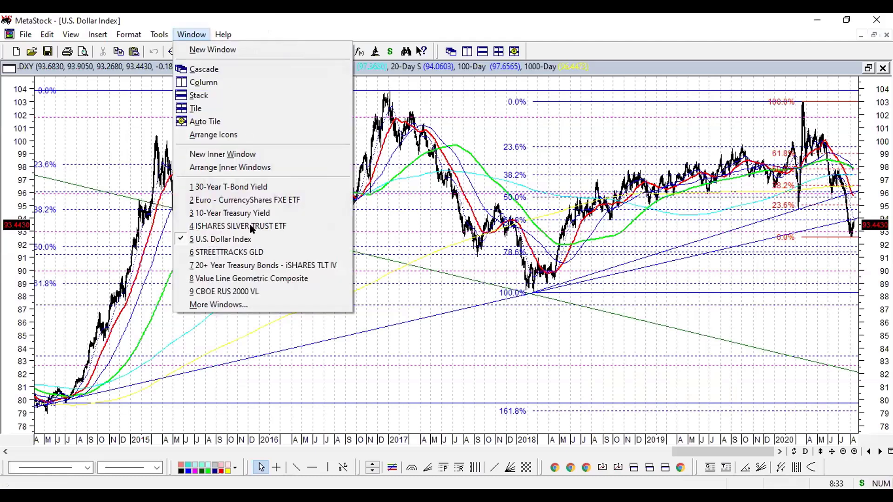
left_click(253, 303)
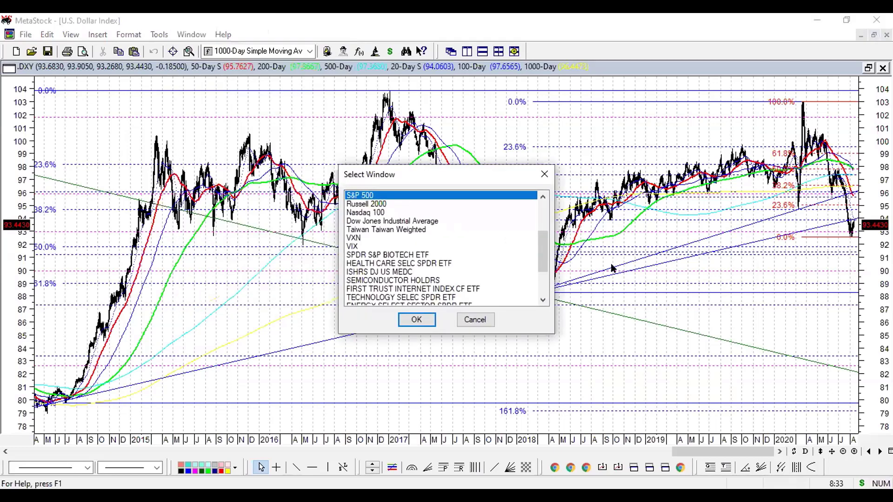
left_click(391, 230)
left_click(416, 319)
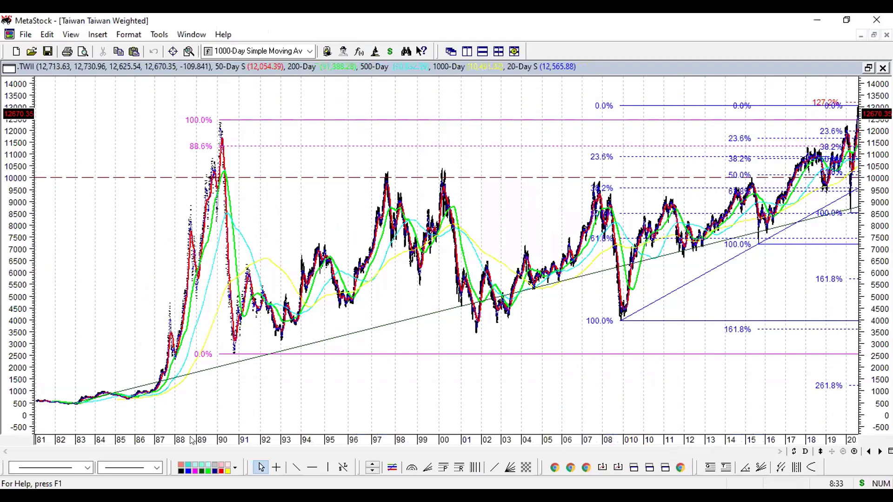
Step: Zoom the Taiwan Weighted chart to about 2015–2020, resetting the full range once along the way
scroll(34, 437, "up", 2)
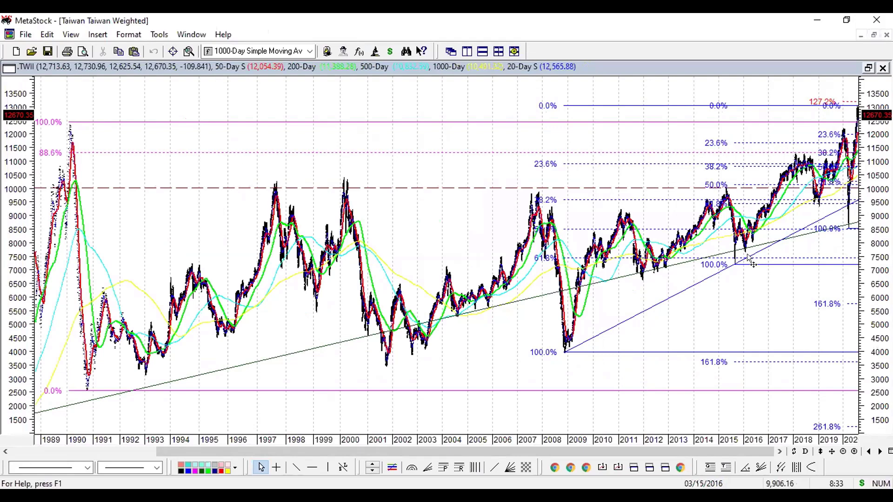
left_click(853, 452)
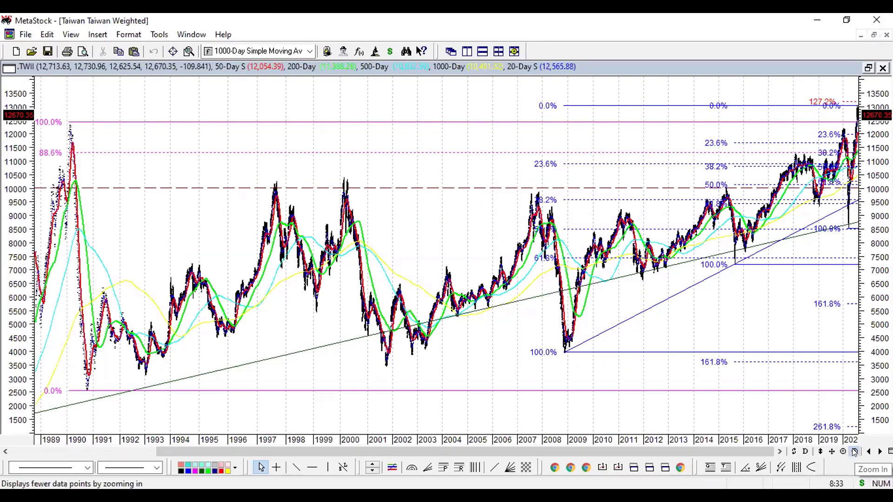
left_click(854, 451)
left_click(853, 452)
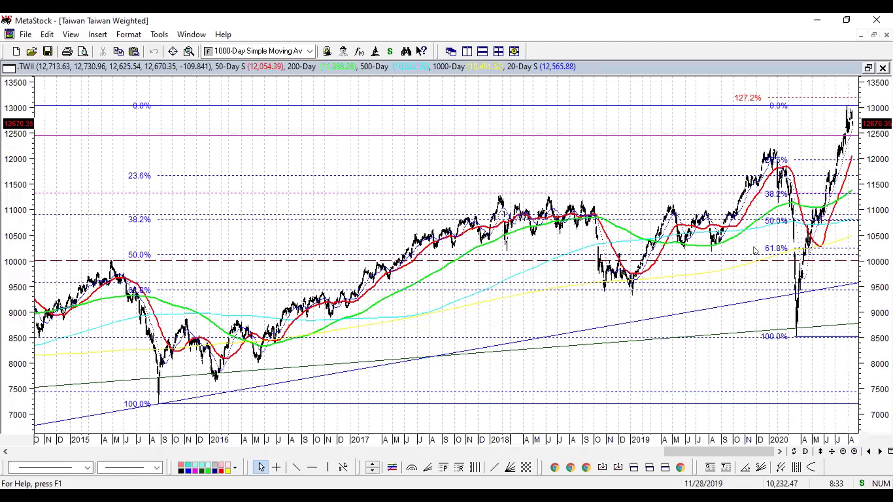
left_click(831, 452)
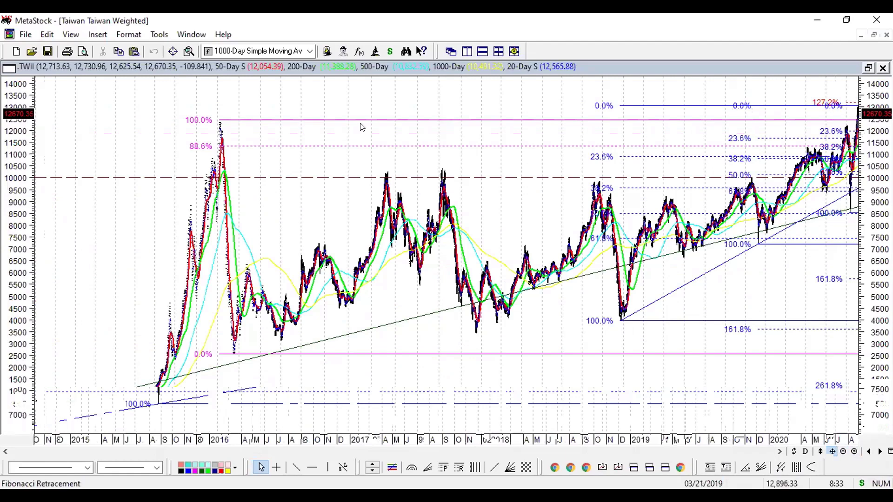
left_click(853, 452)
left_click(853, 452)
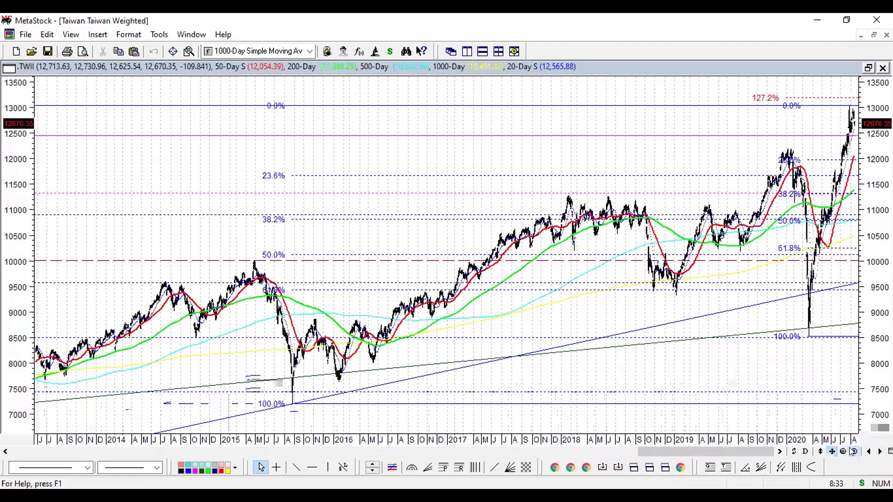
left_click(852, 451)
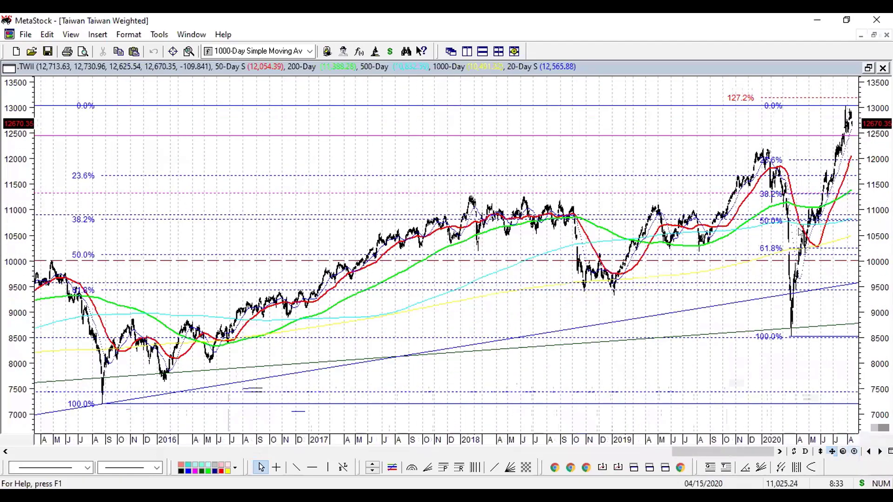